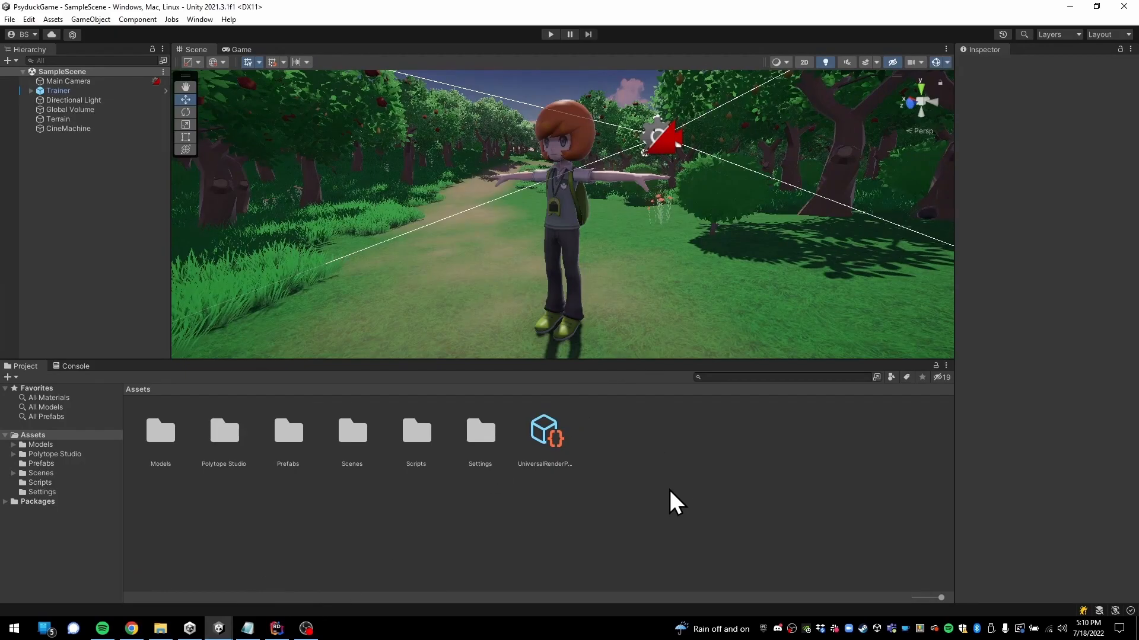
Check the scene Trainer's Jump Height, and list the jumpHeight usages in PlayerController.cs in Rider
click(65, 91)
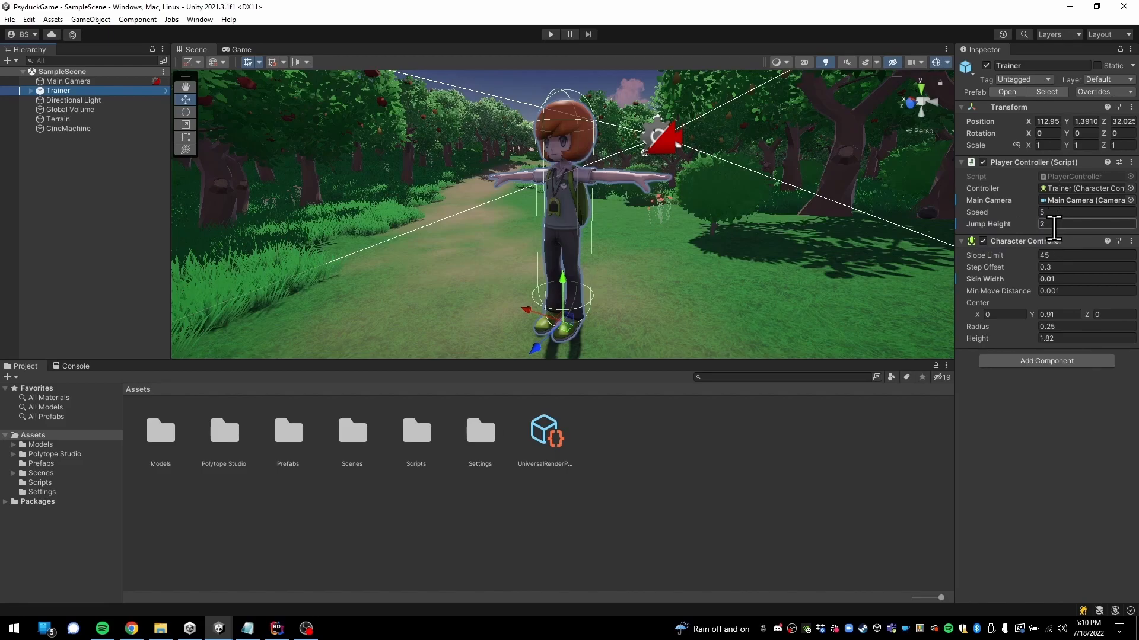
click(790, 551)
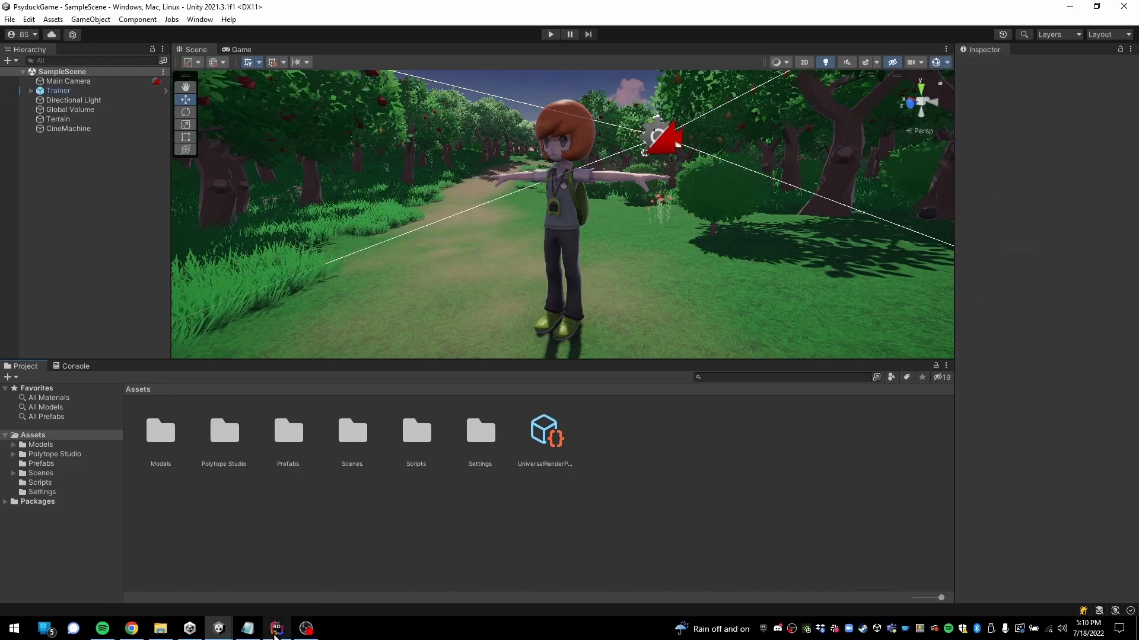
click(276, 629)
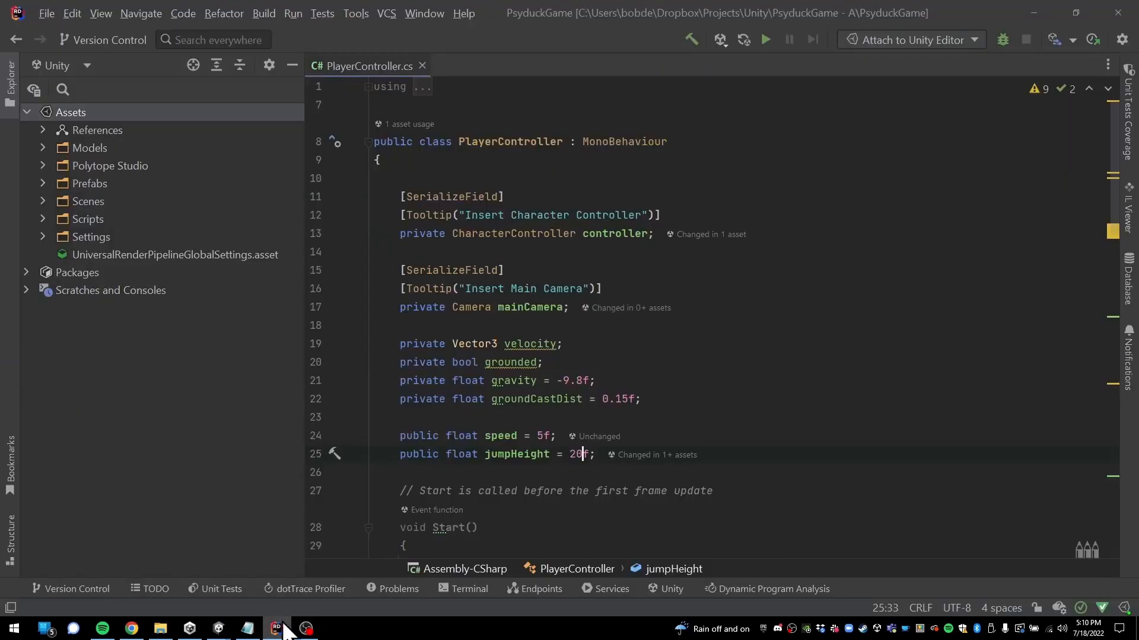
click(651, 457)
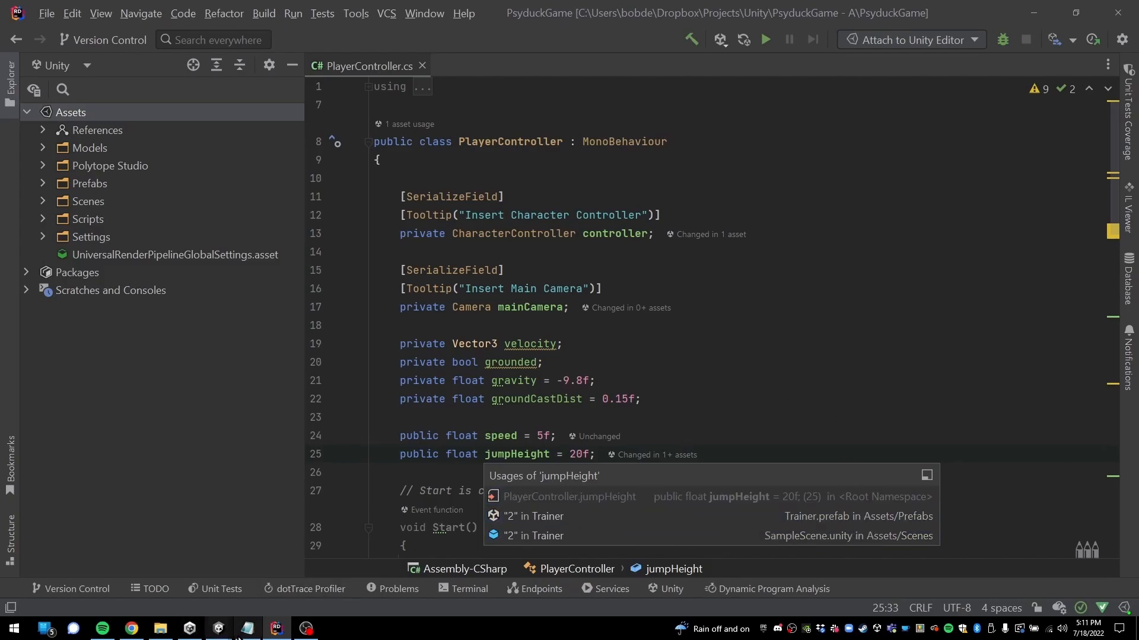
Switch to Unity and inspect the Player Controller values of the Trainer prefab in the Prefabs folder
mouse_move(217, 629)
click(244, 575)
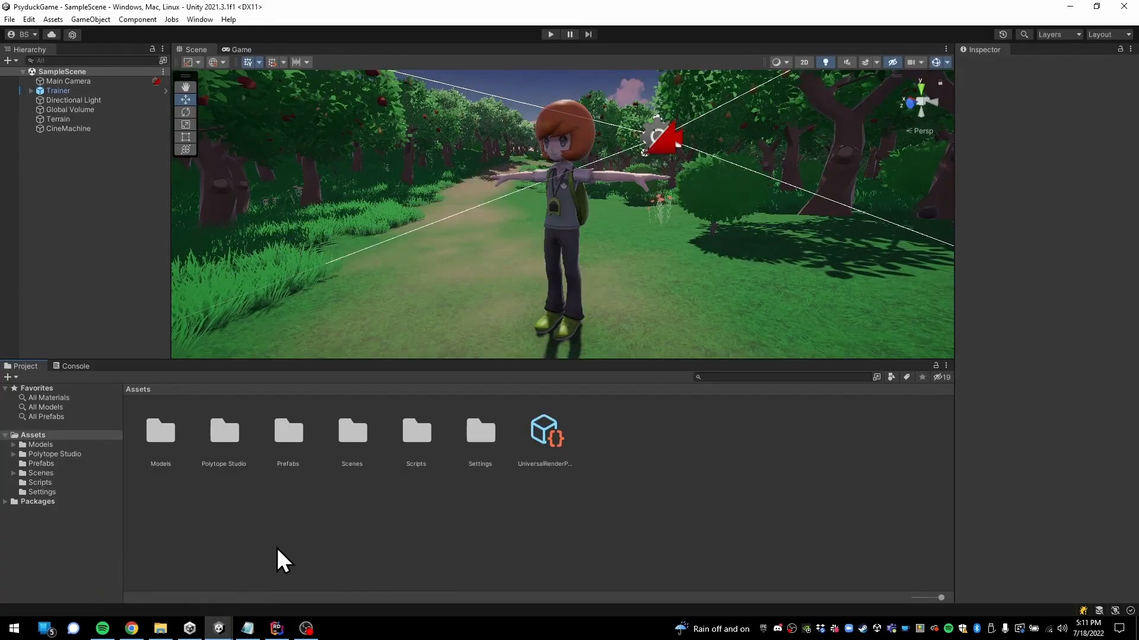
click(46, 465)
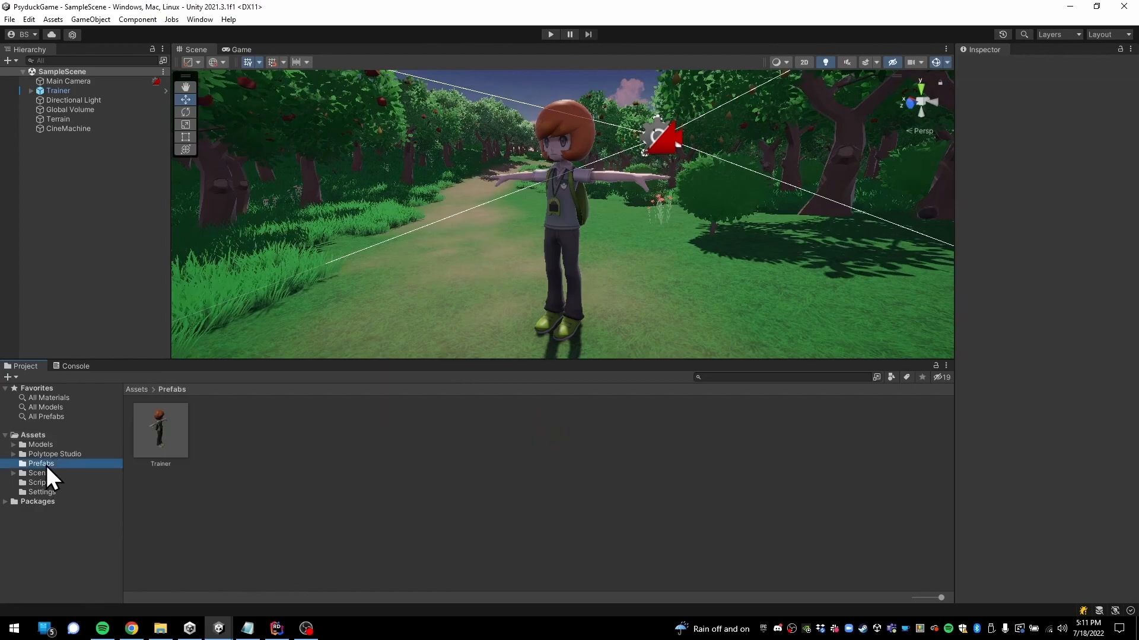
click(175, 432)
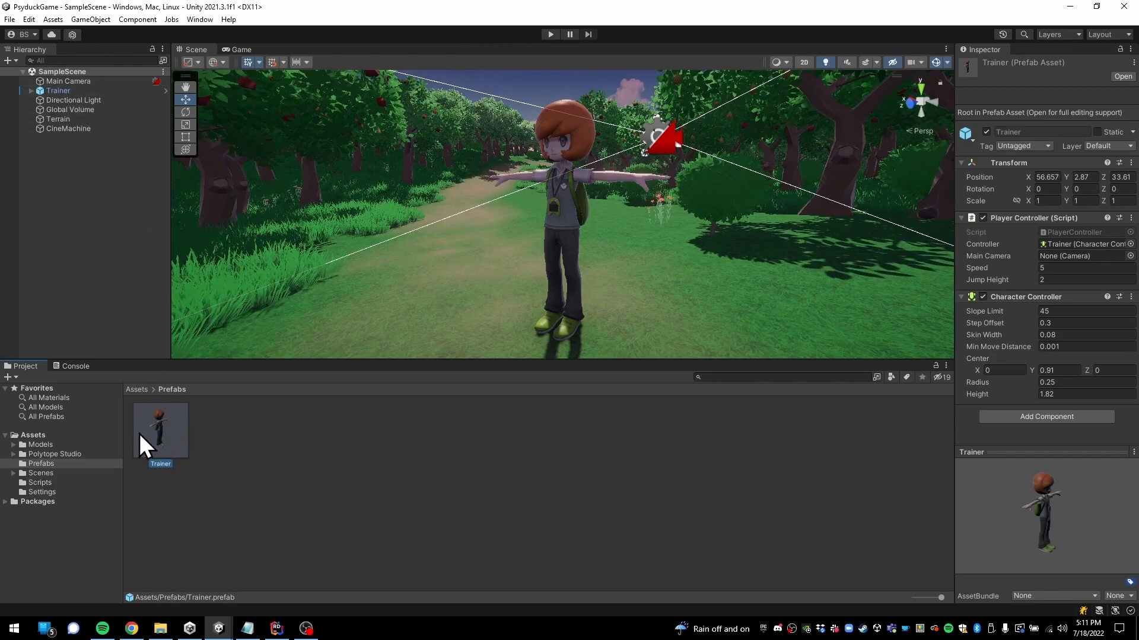
Revert the Jump Height override on the scene's Trainer object to its prefab value
click(58, 91)
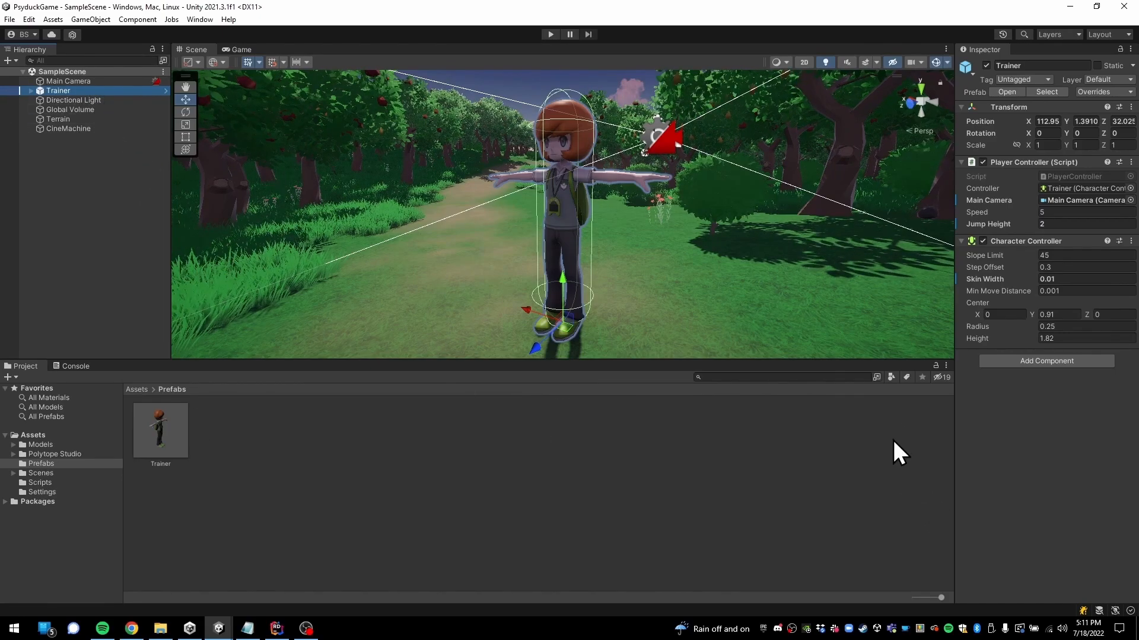
right_click(991, 221)
click(1015, 257)
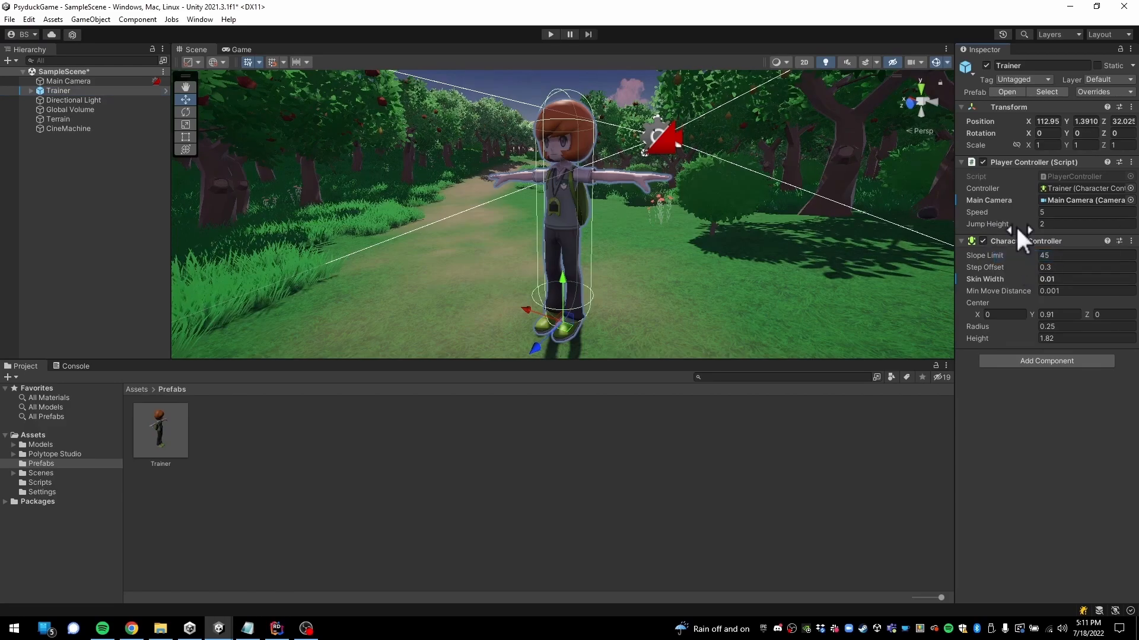
Check the jumpHeight default in the script, and set the Trainer prefab's Jump Height to 20
click(168, 431)
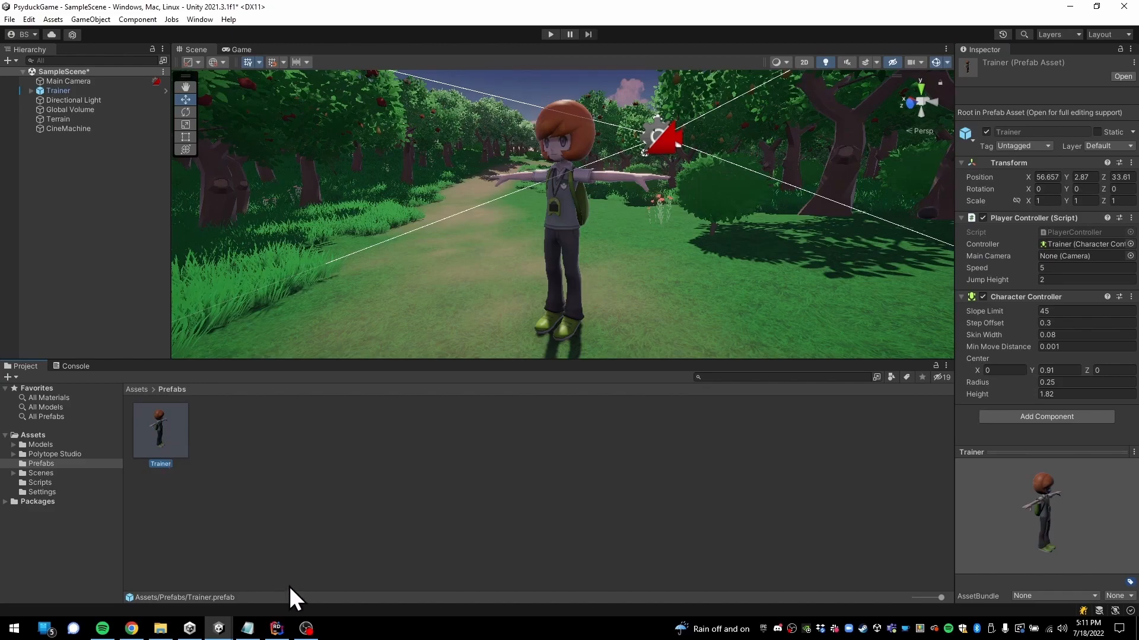
click(276, 628)
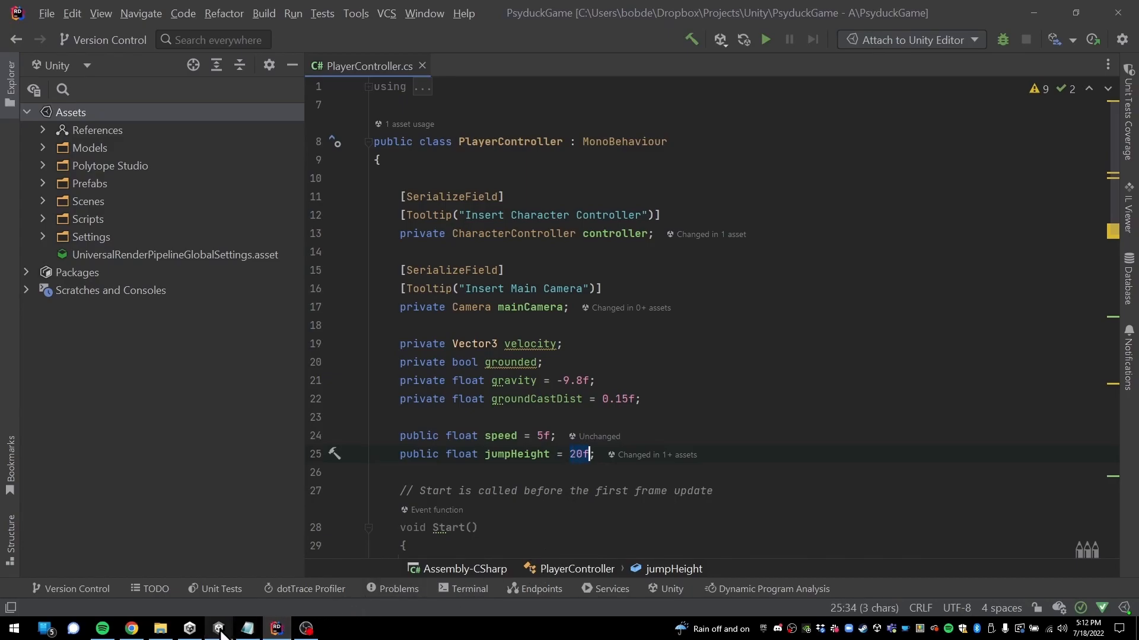
mouse_move(219, 628)
click(247, 578)
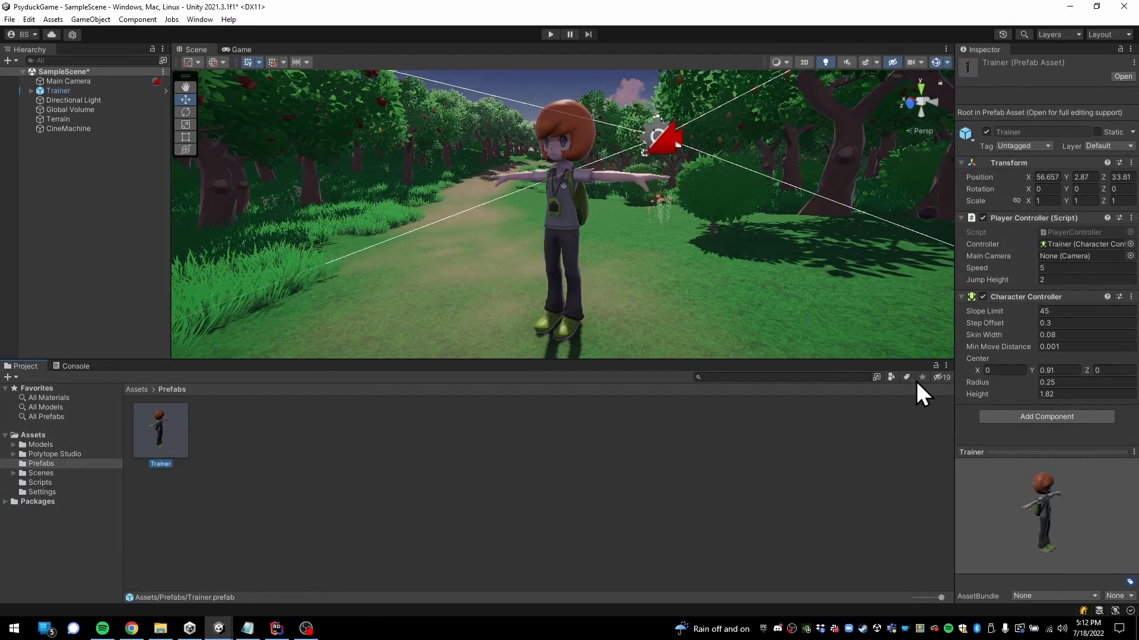
text(20)
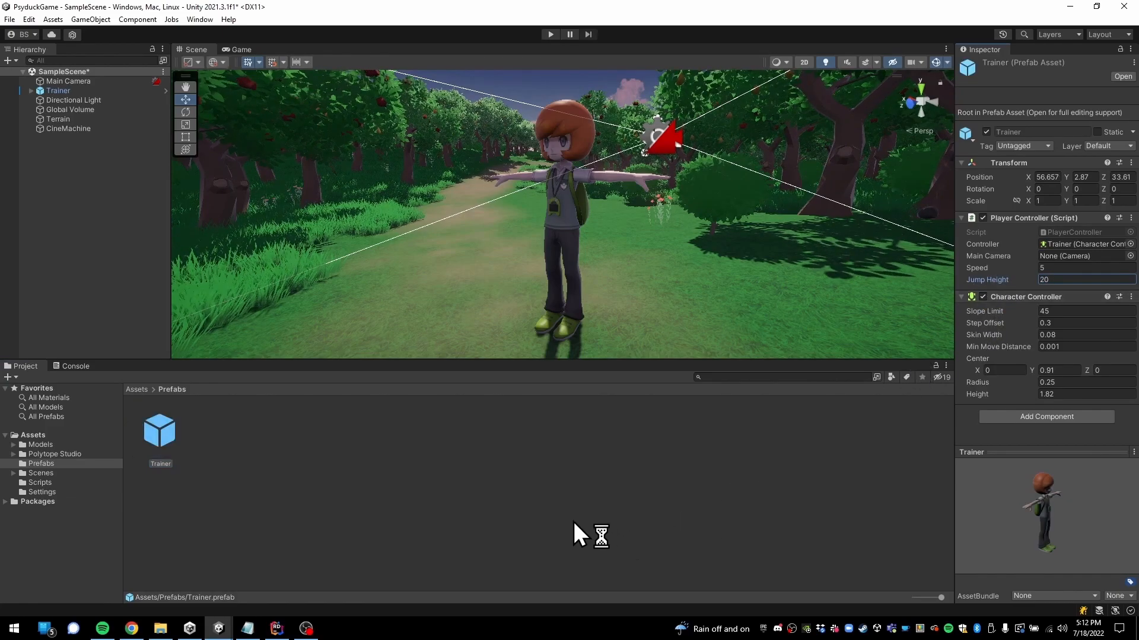
Compare Jump Height on the scene's Trainer and its prefab, and check the jumpHeight asset status in PlayerController.cs
click(58, 90)
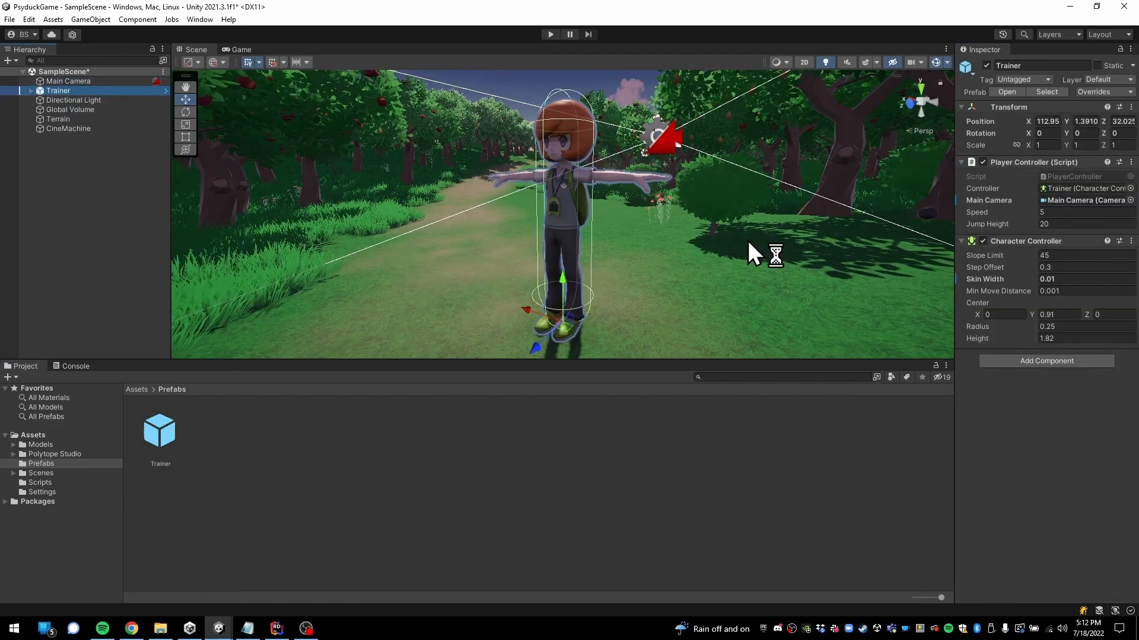
right_click(995, 220)
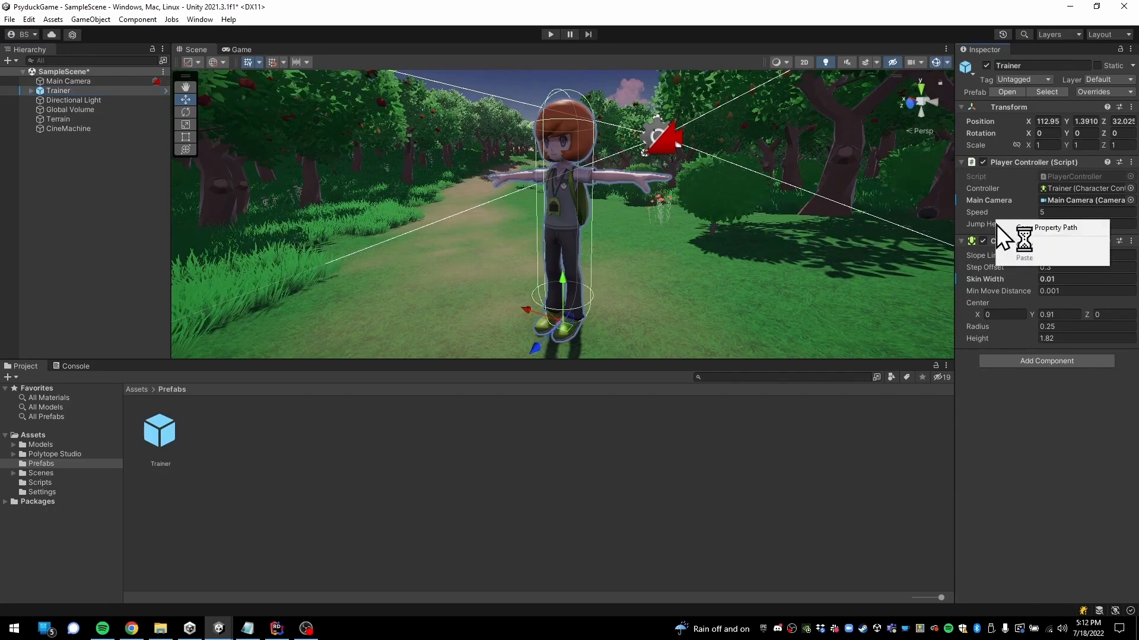
click(757, 492)
click(184, 433)
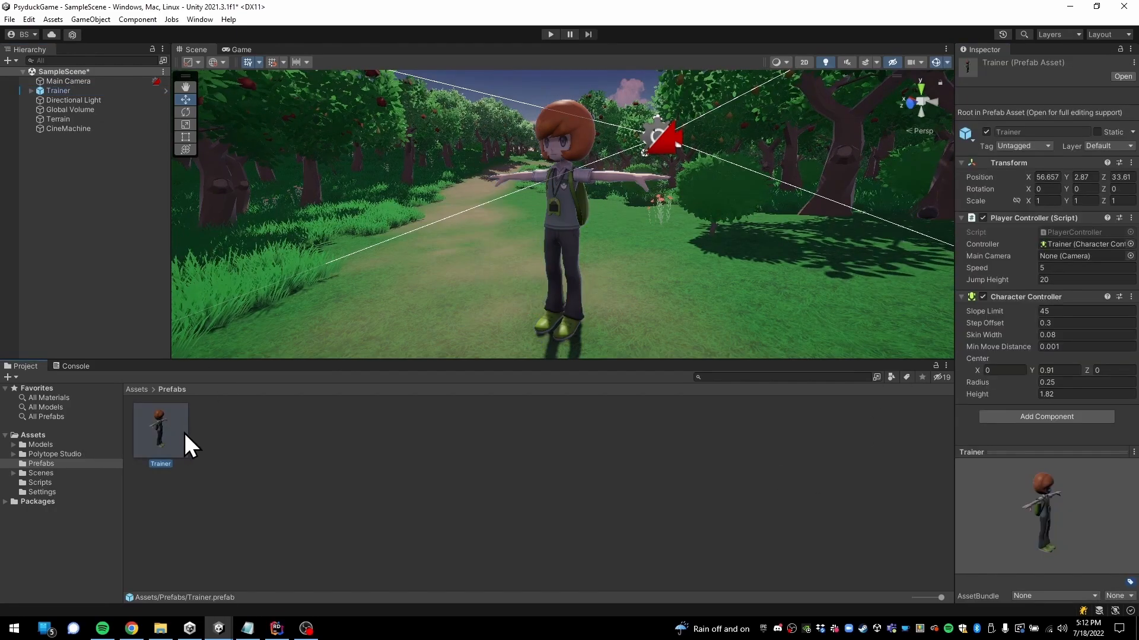
click(284, 633)
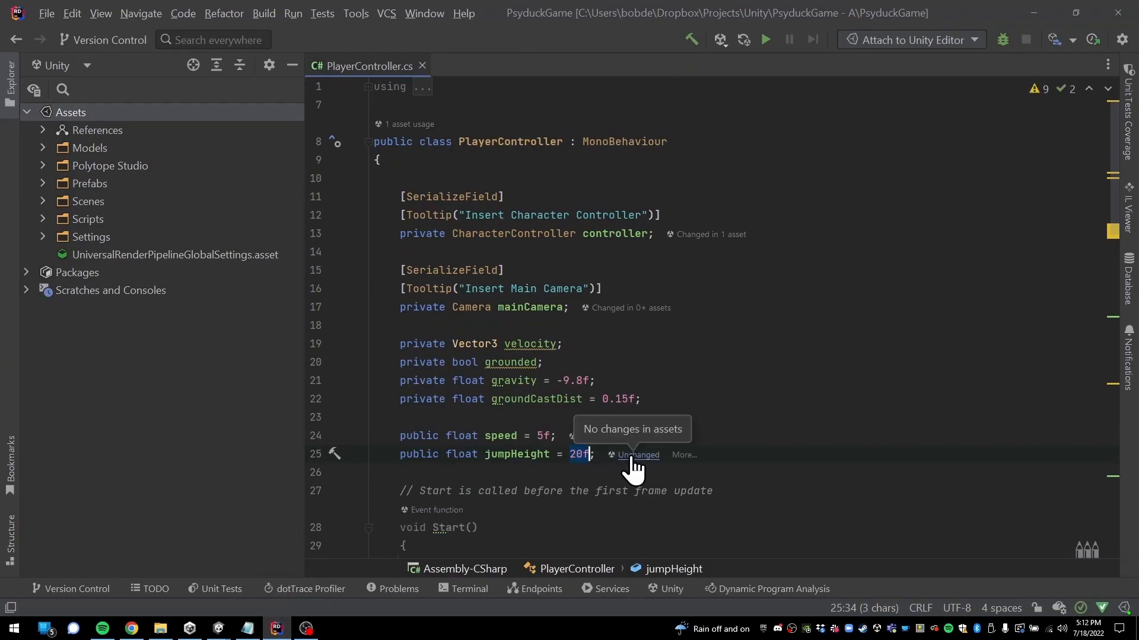
click(575, 453)
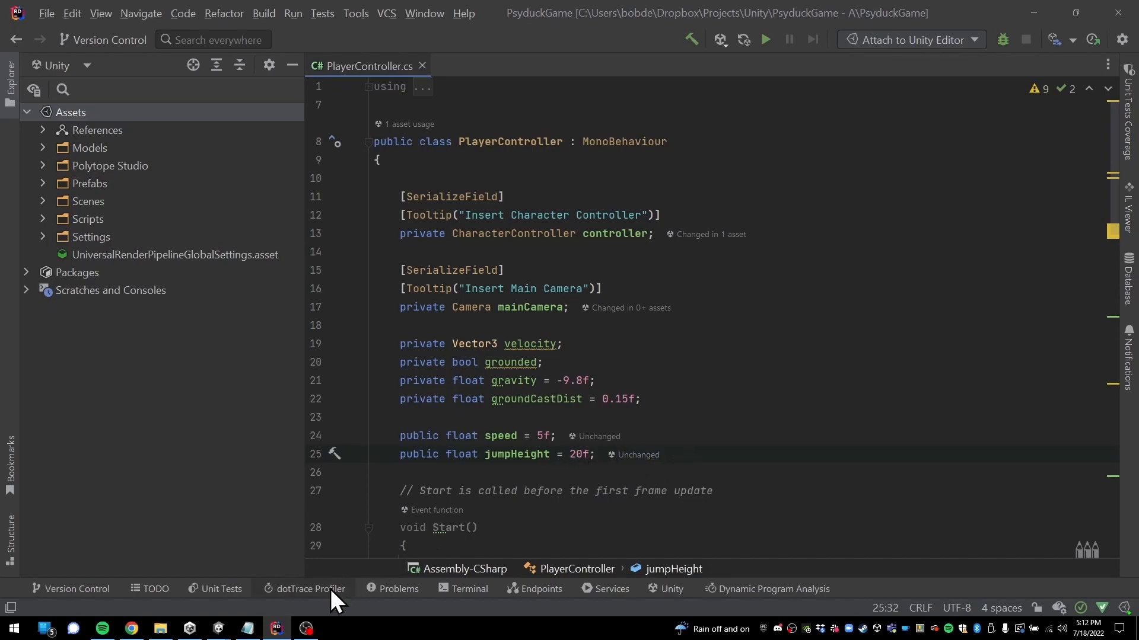
Play-test the scene in Unity by moving the Trainer forward along the forest path, and stop Play mode
click(190, 628)
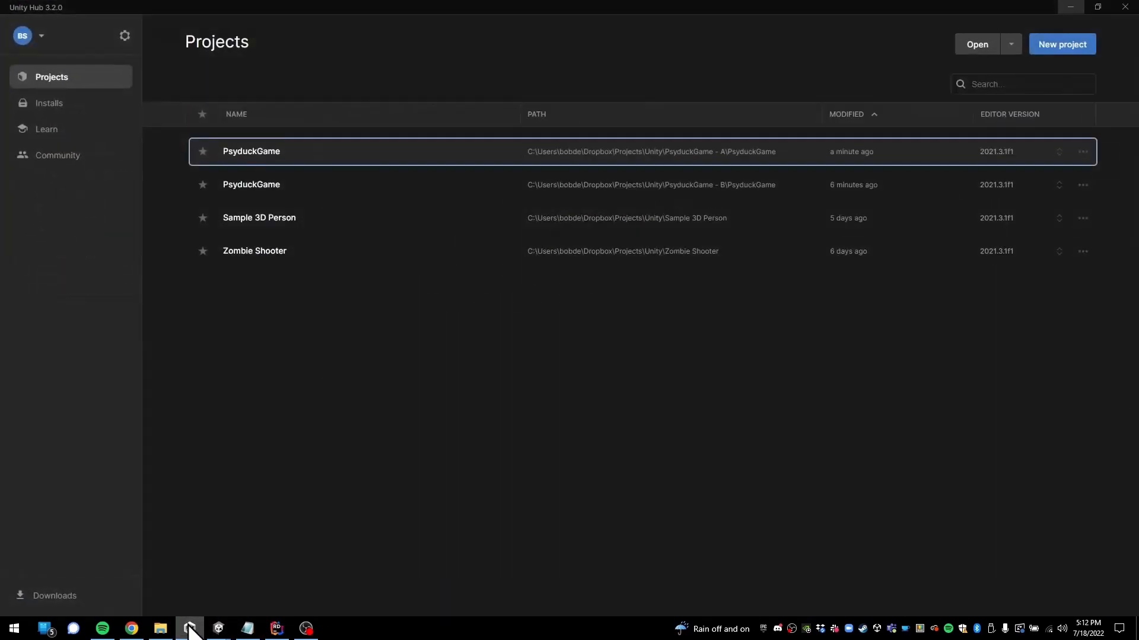
click(219, 627)
click(243, 577)
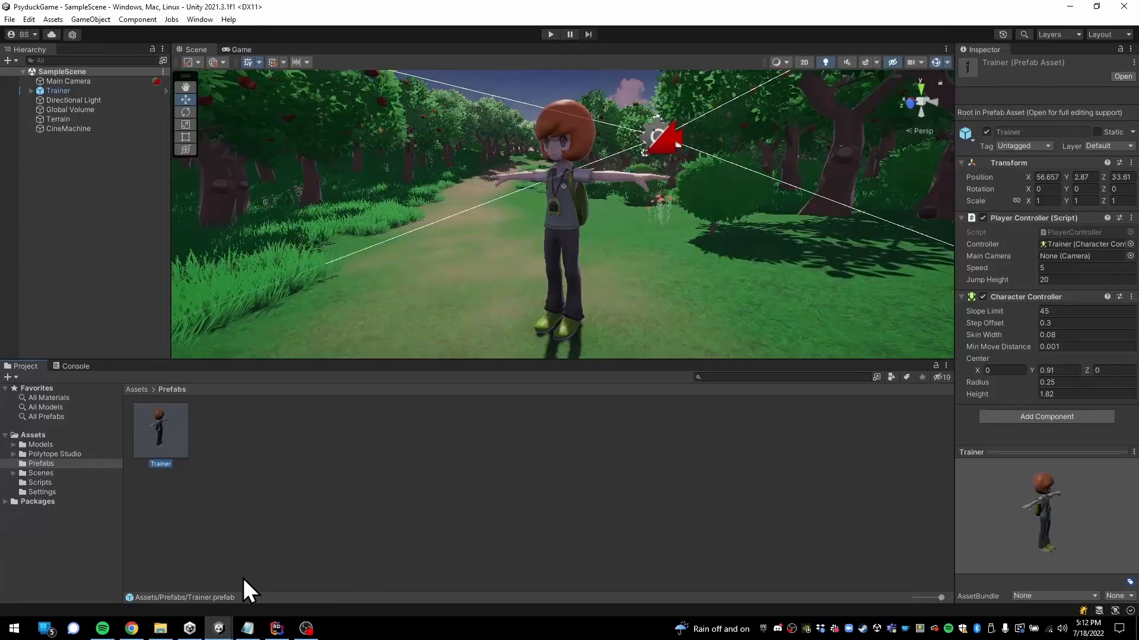
click(550, 34)
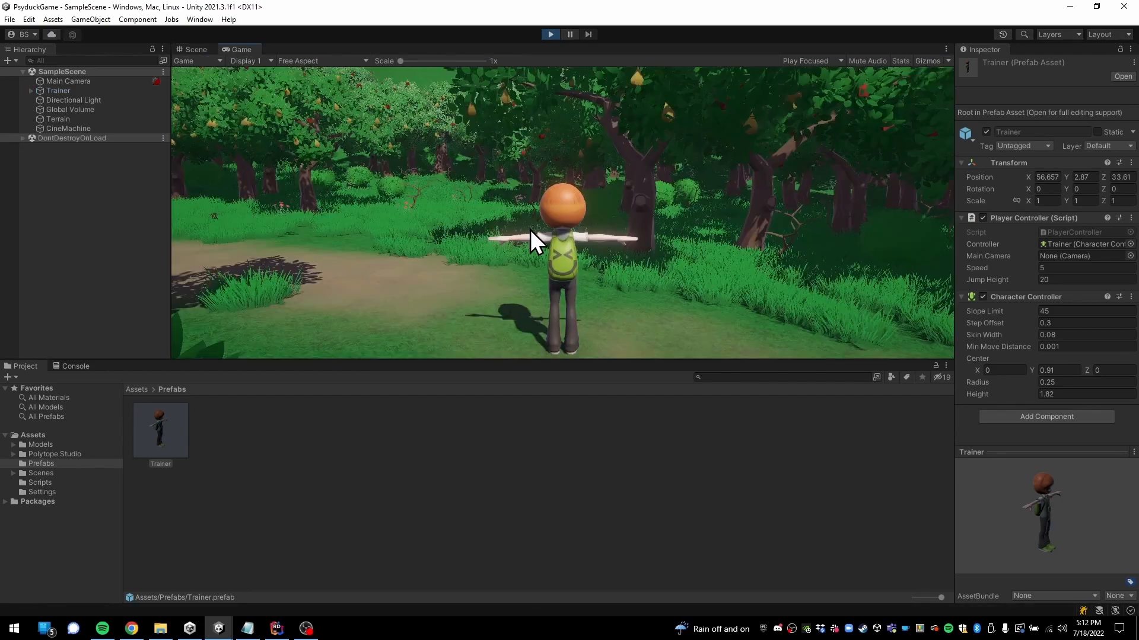
key(w)
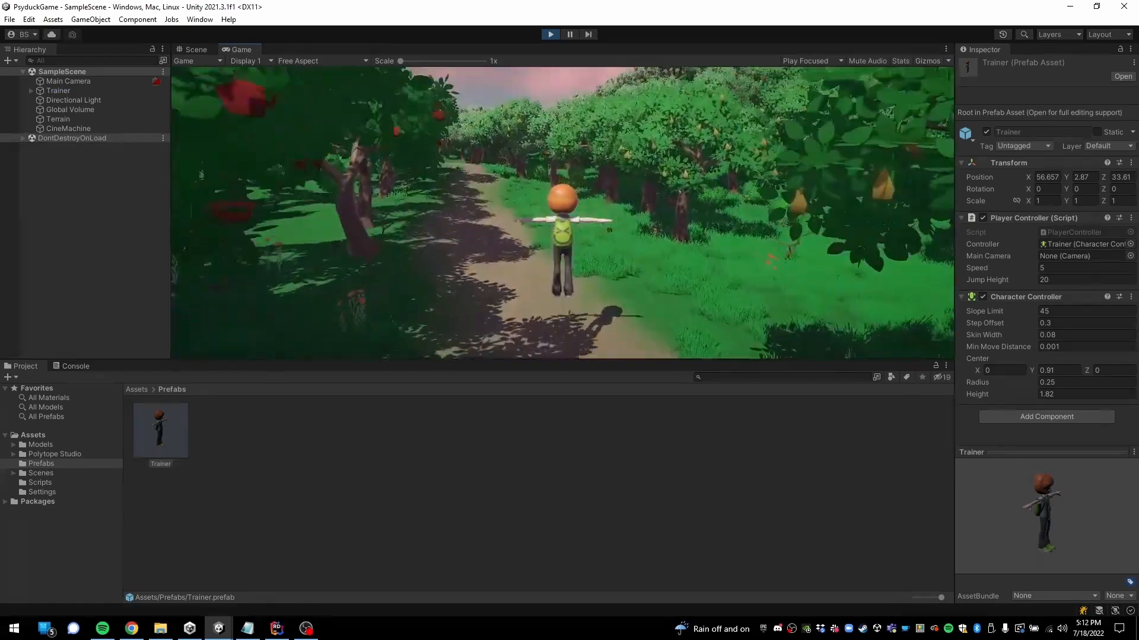
key(w)
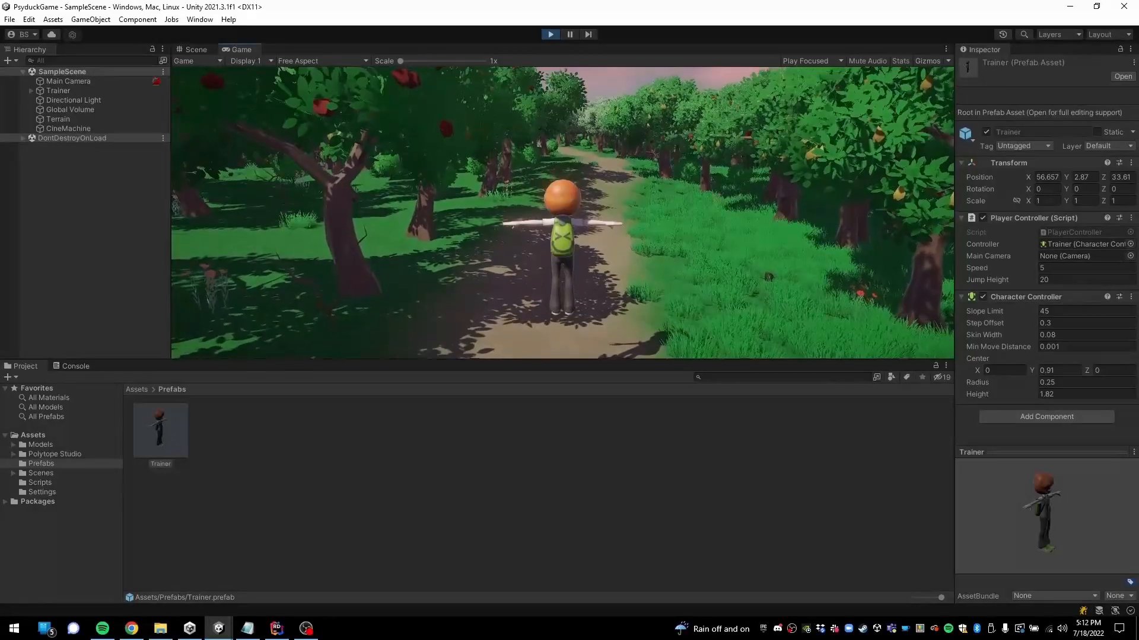
key(w)
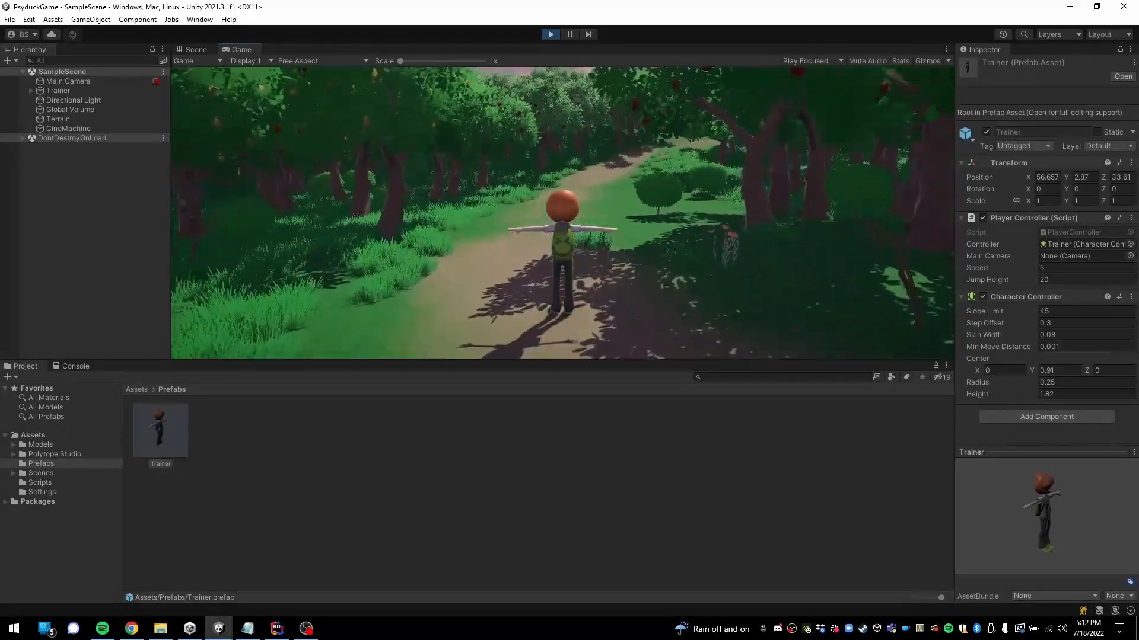
key(w)
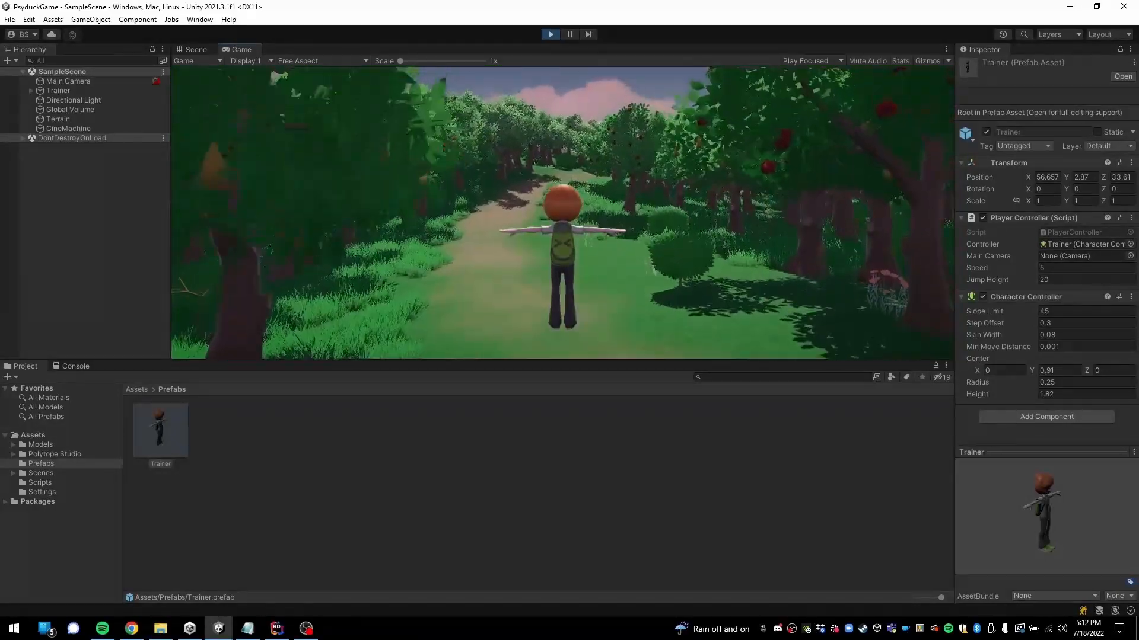
key(w)
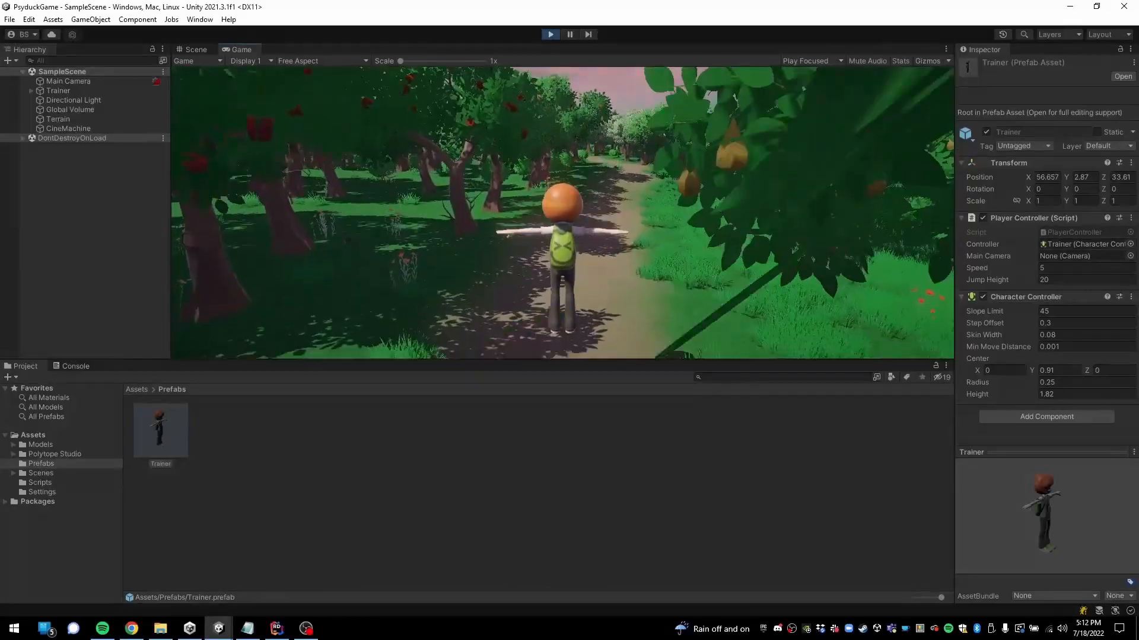
click(550, 34)
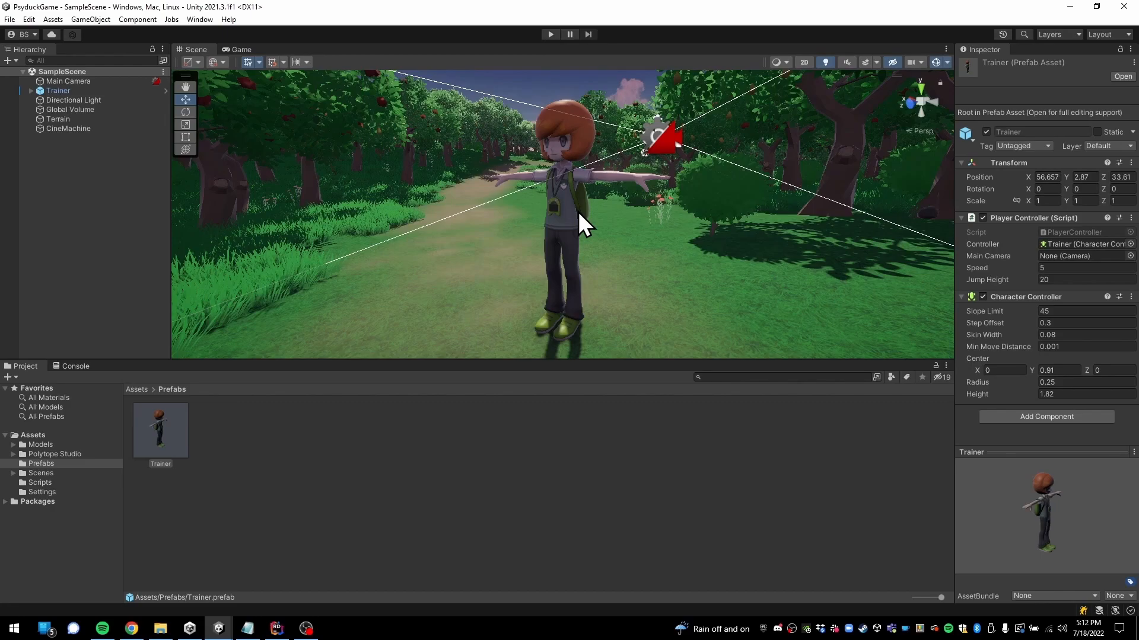
Review the groundCastDist value and the grounded raycast debug code in PlayerController.cs in Rider
click(275, 630)
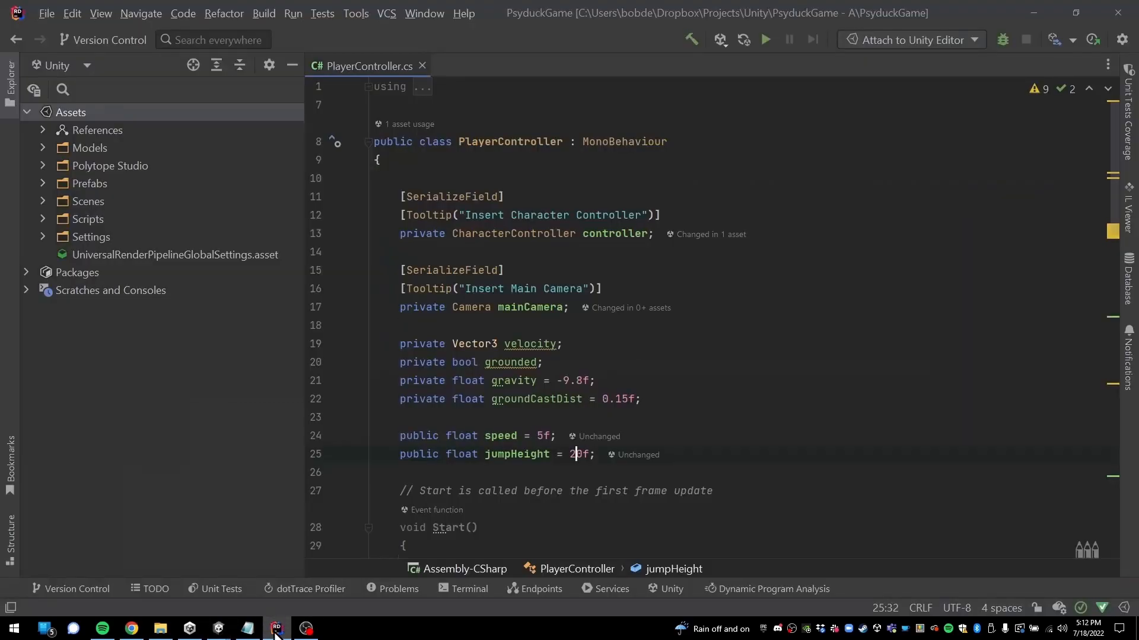
scroll(761, 402, down, 5)
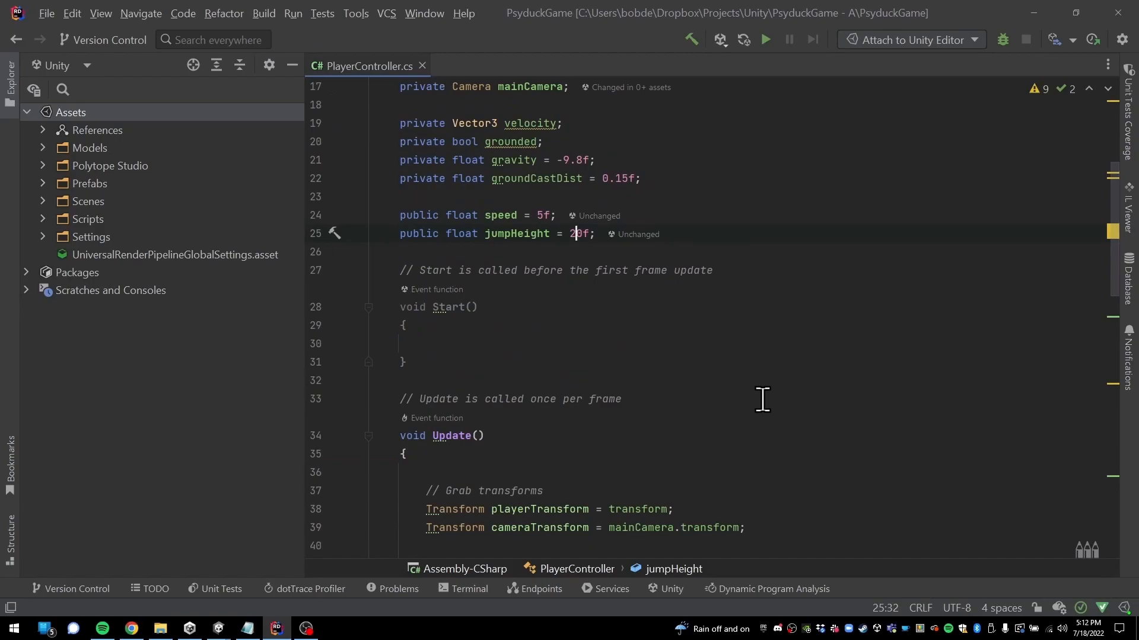
scroll(762, 399, up, 1)
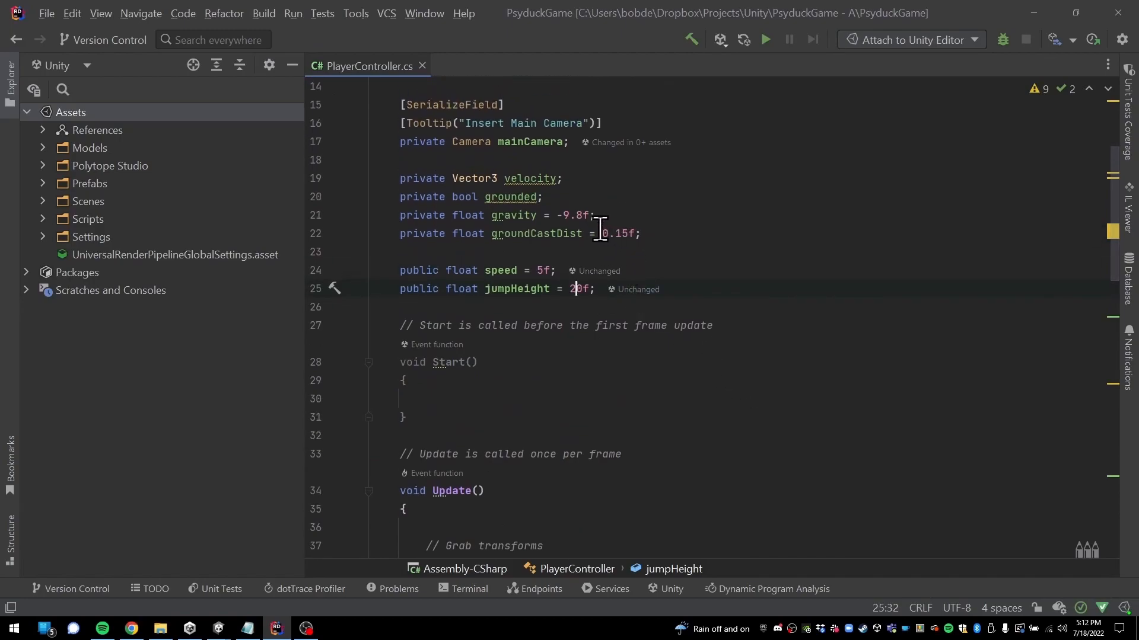
drag(603, 233, 628, 233)
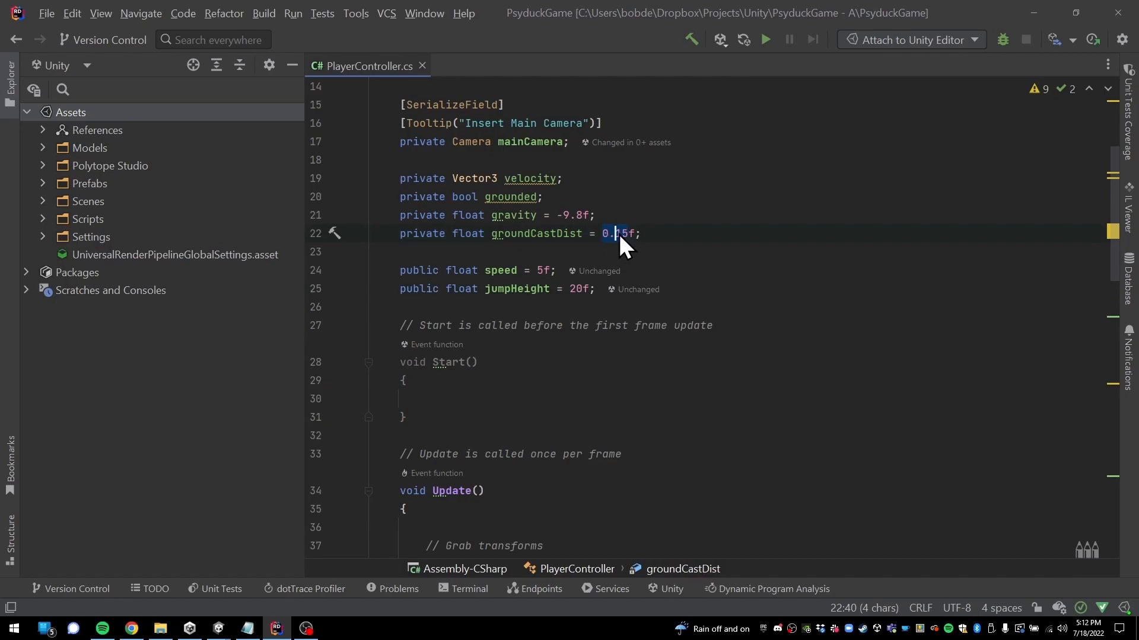
drag(616, 233, 634, 233)
scroll(593, 463, down, 7)
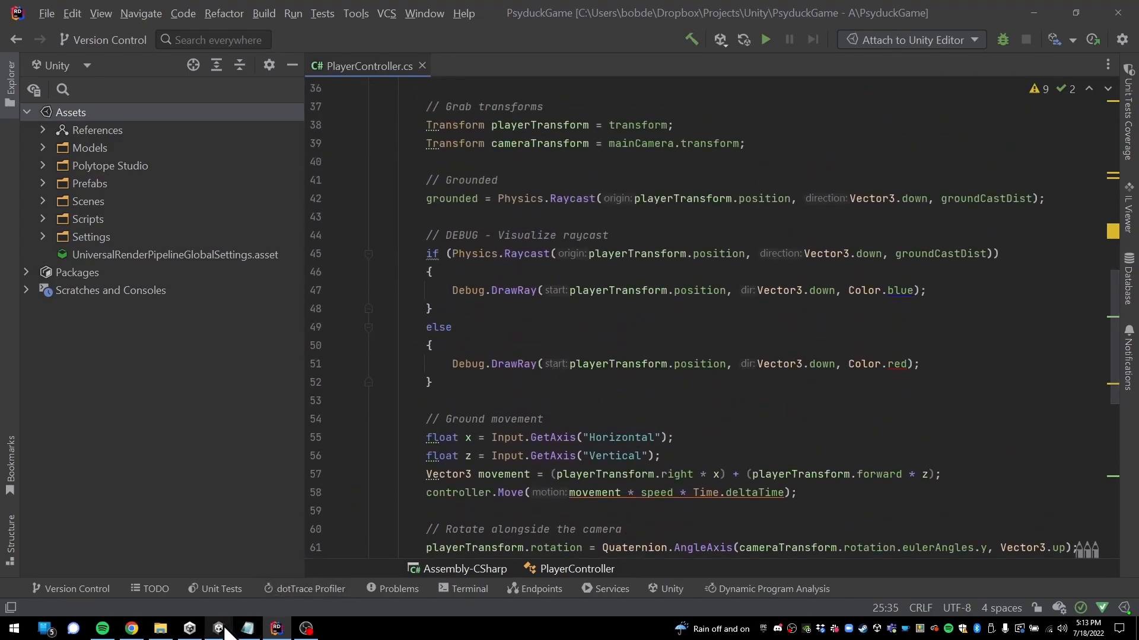
Switch to Unity and play-test the scene by jumping repeatedly with the Trainer, and stop Play mode
mouse_move(217, 628)
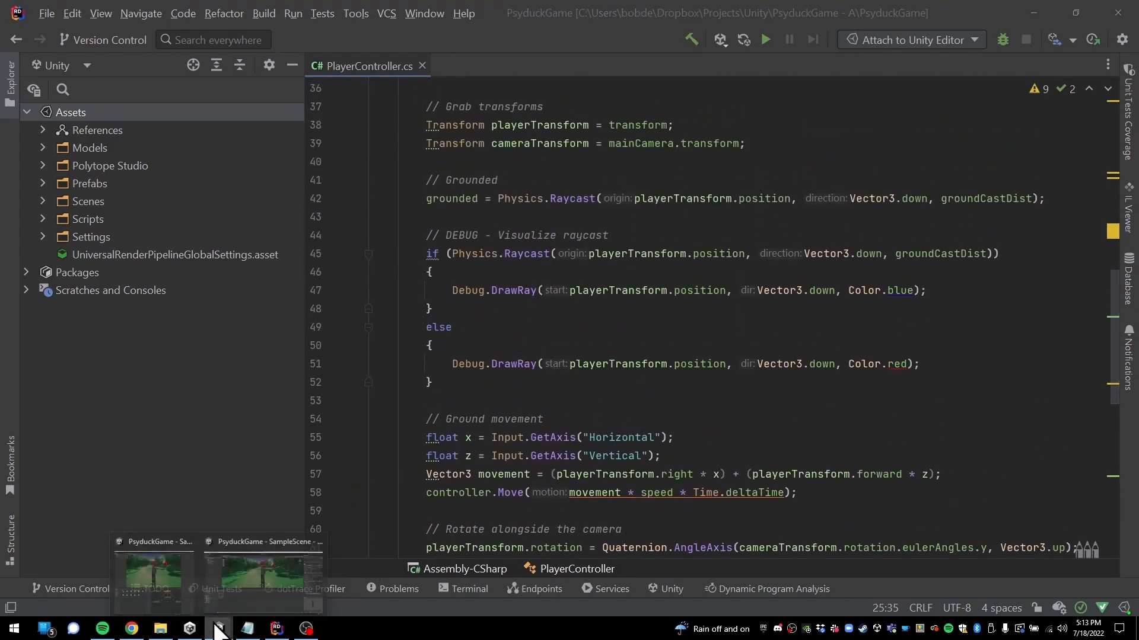
click(254, 564)
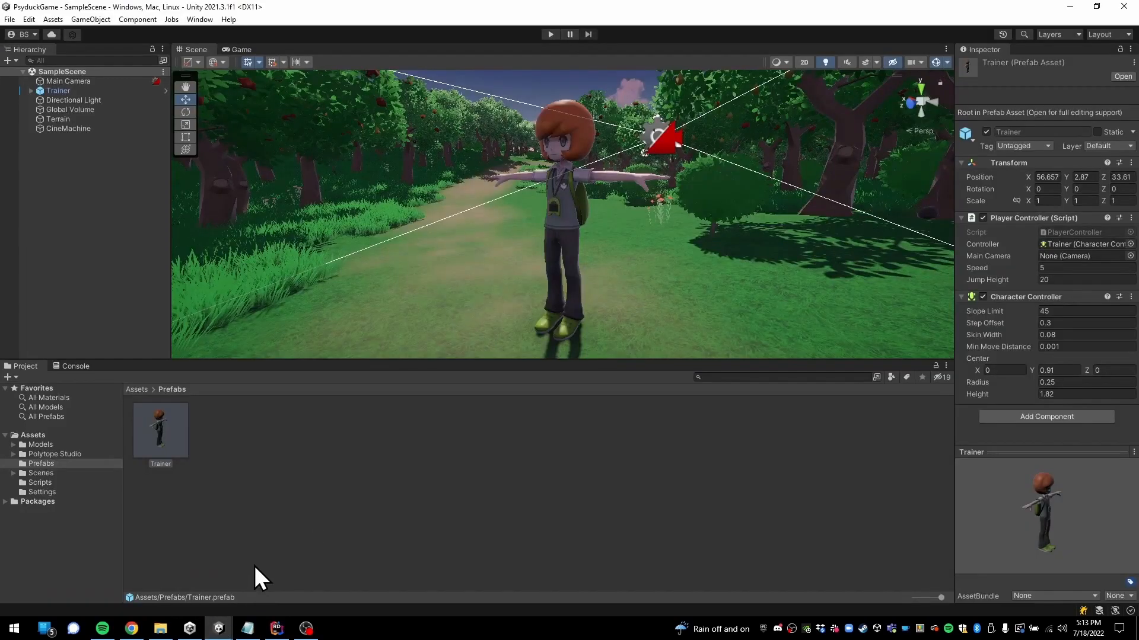
click(550, 34)
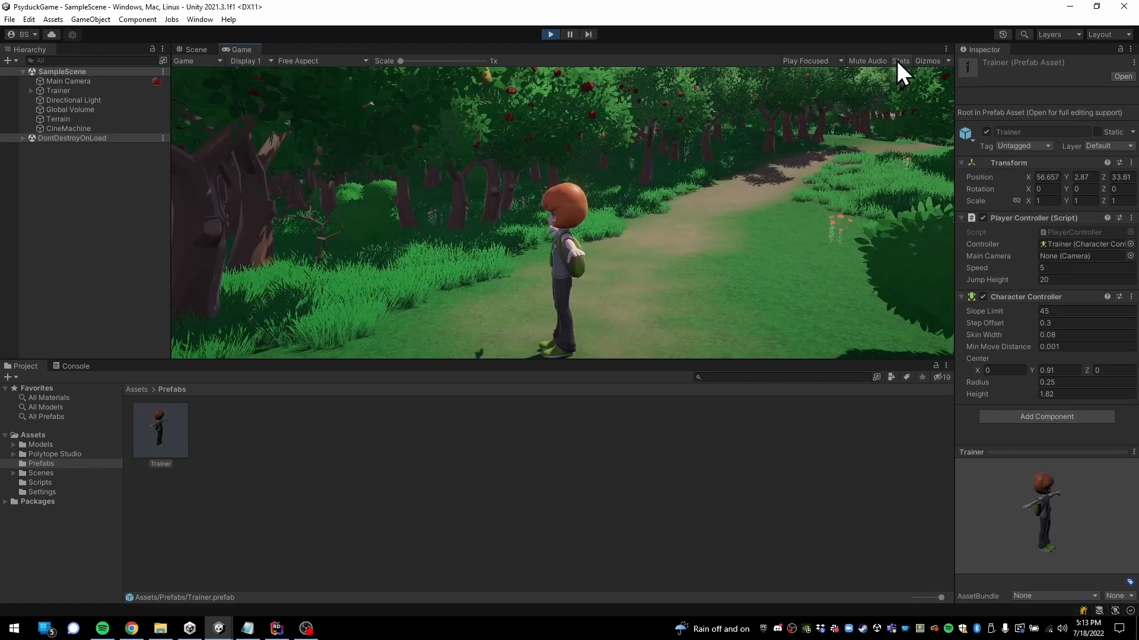
click(849, 151)
key(space)
key(space)
key(space)
key(space)
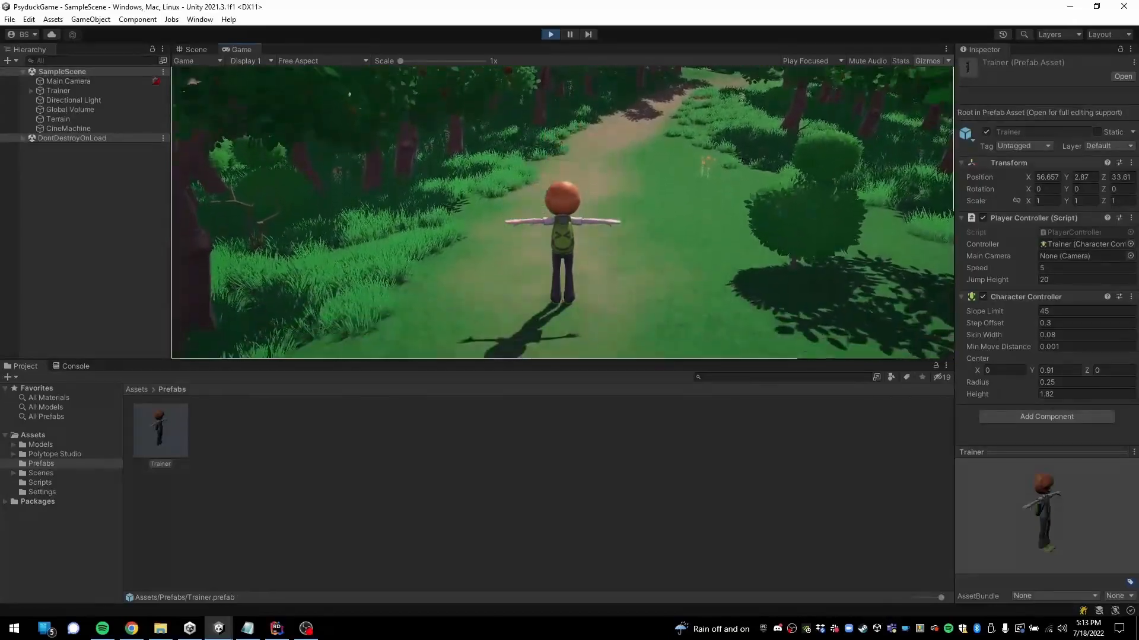
key(Escape)
click(550, 34)
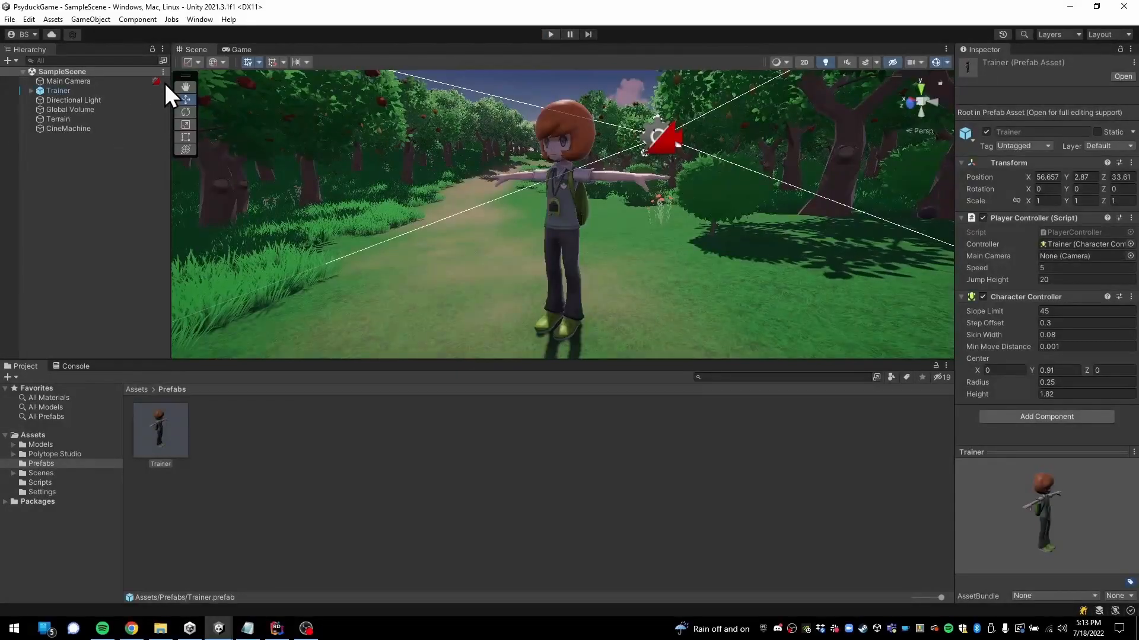
In Rider, set the groundCastDist value in PlayerController.cs to 0.05f
click(279, 627)
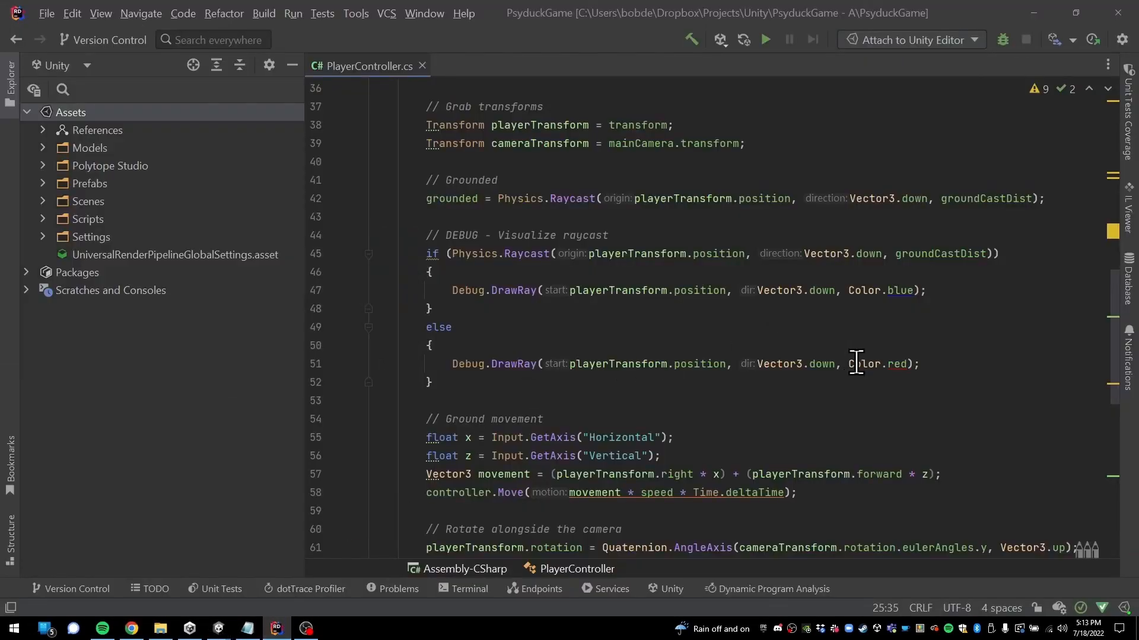
scroll(896, 395, up, 1)
scroll(895, 389, down, 1)
scroll(884, 382, up, 1)
scroll(876, 378, up, 8)
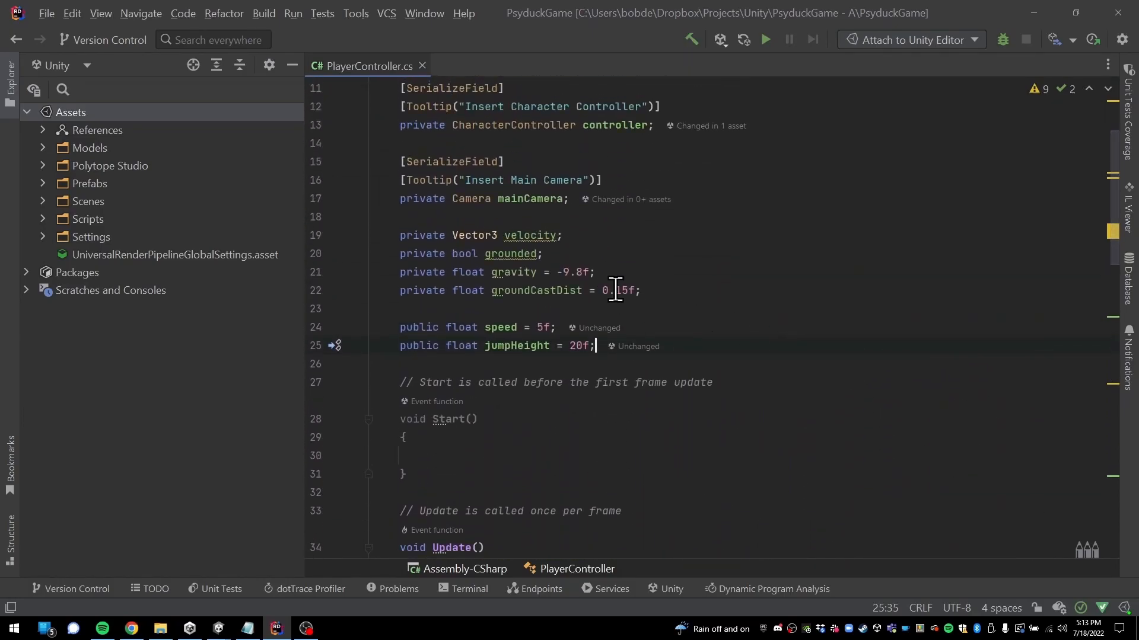
click(621, 290)
click(631, 329)
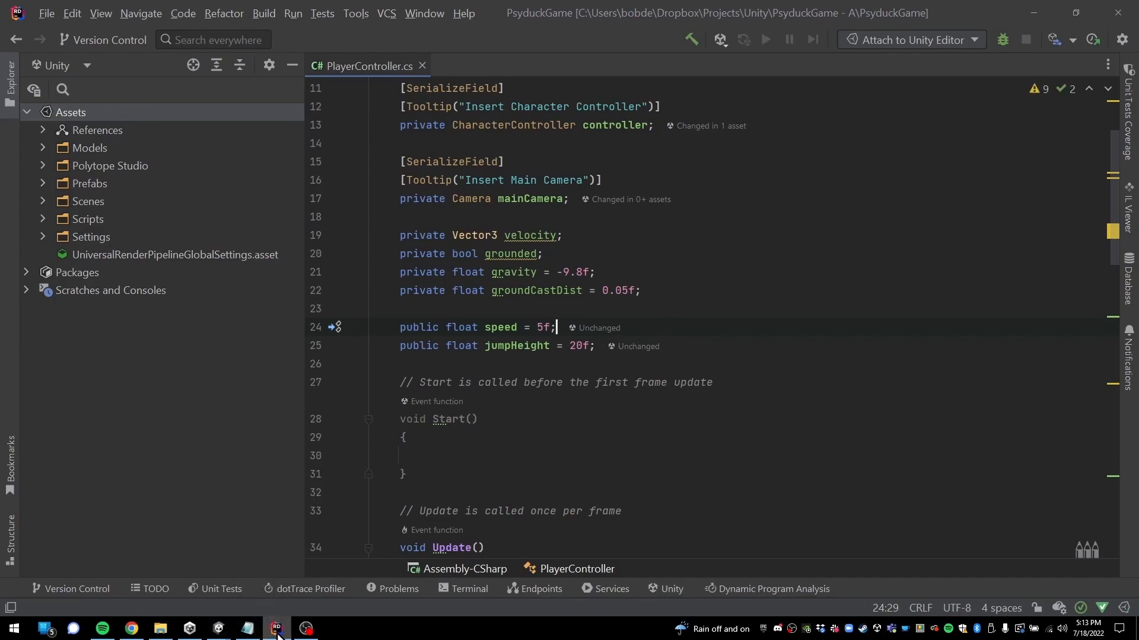
Return to Unity, test the Trainer's jumps and debug ray in Play mode with the new ground cast distance, and stop Play mode
click(221, 630)
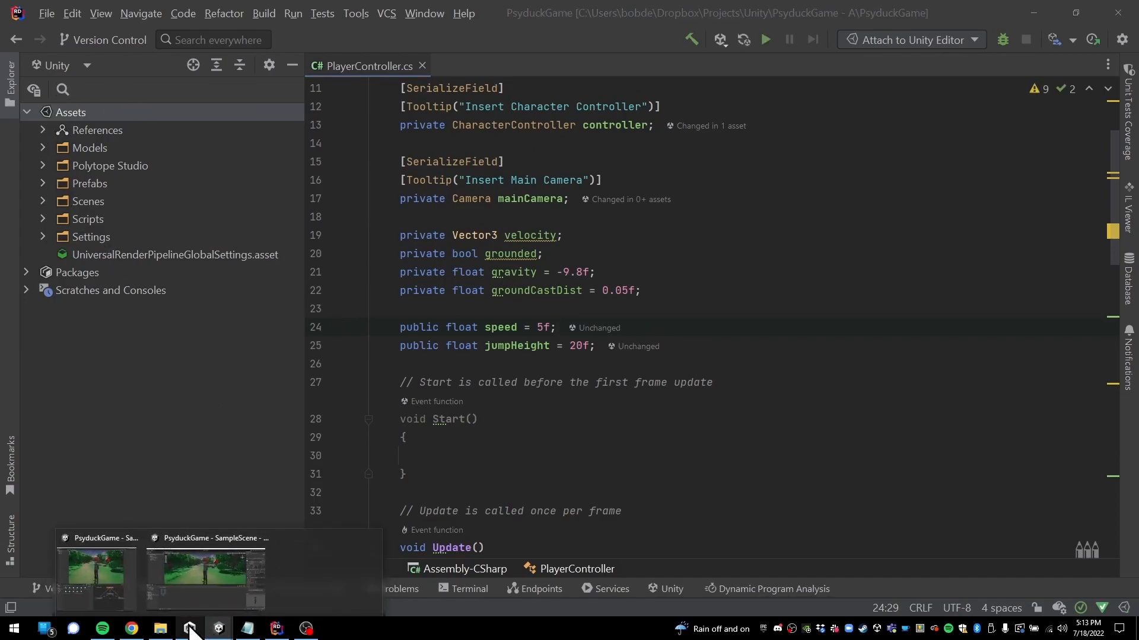
click(188, 628)
mouse_move(210, 633)
click(274, 557)
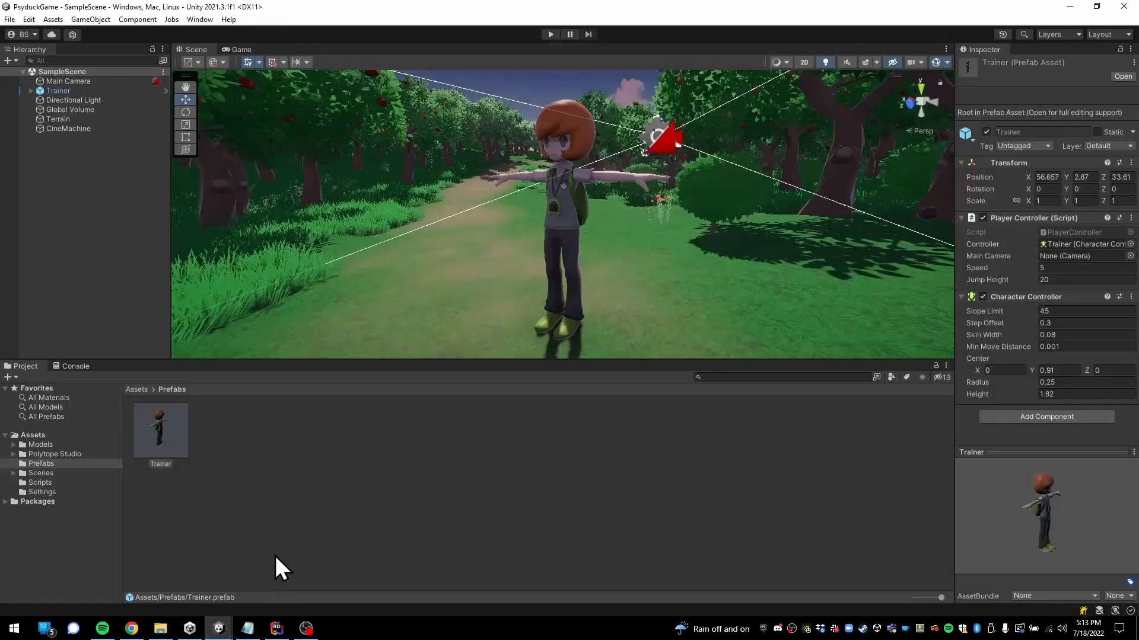
click(550, 34)
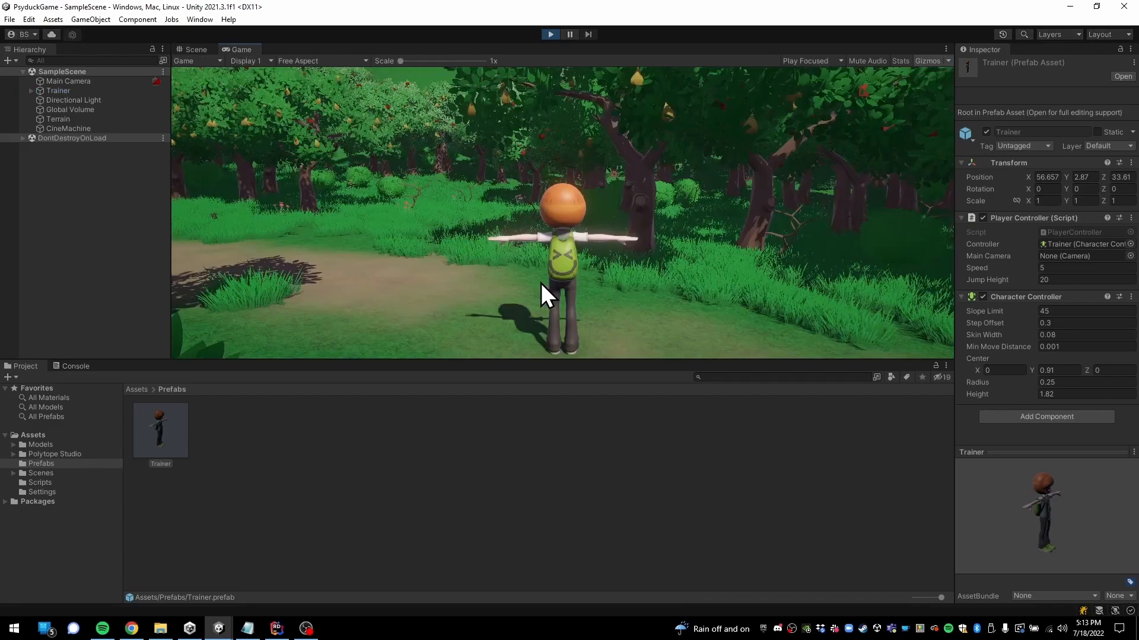
key(space)
key(space)
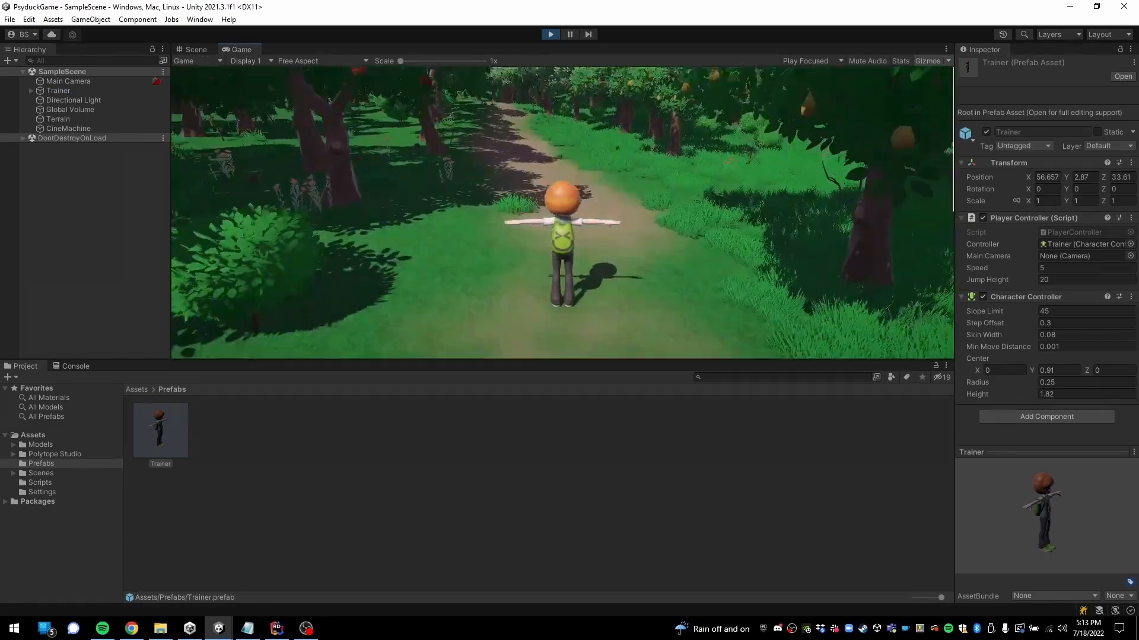
key(space)
key(space)
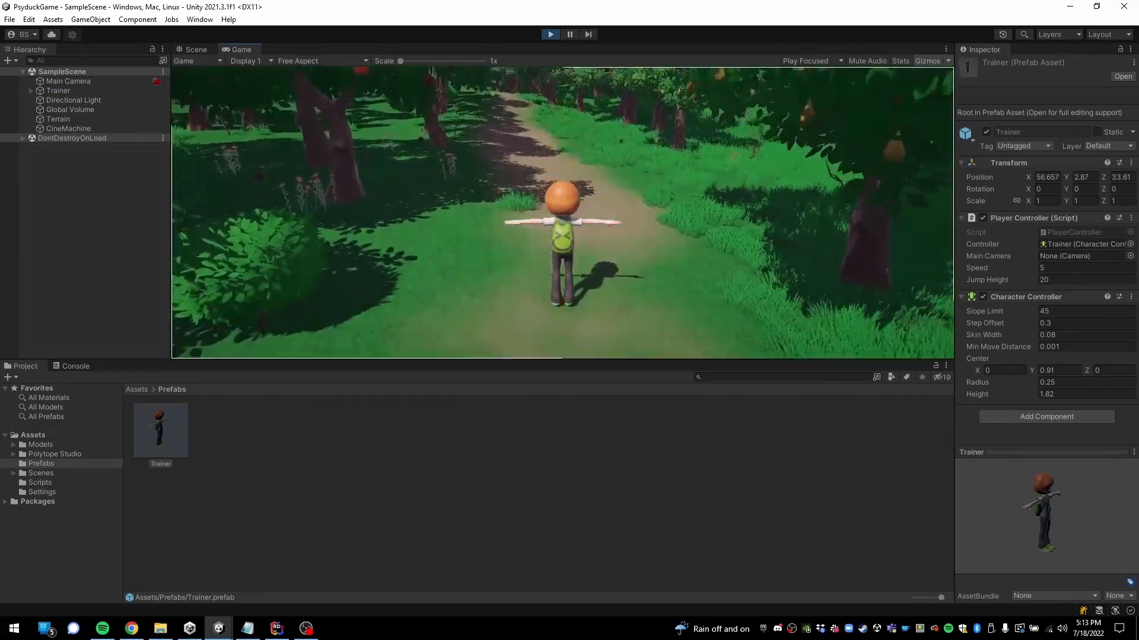
key(space)
key(space)
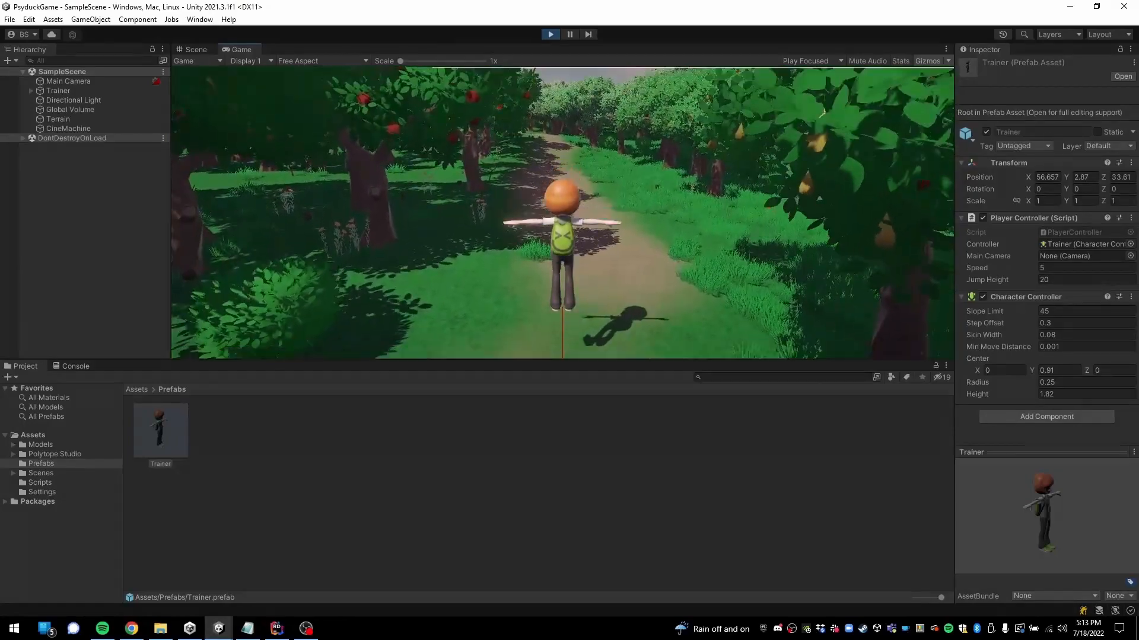
key(space)
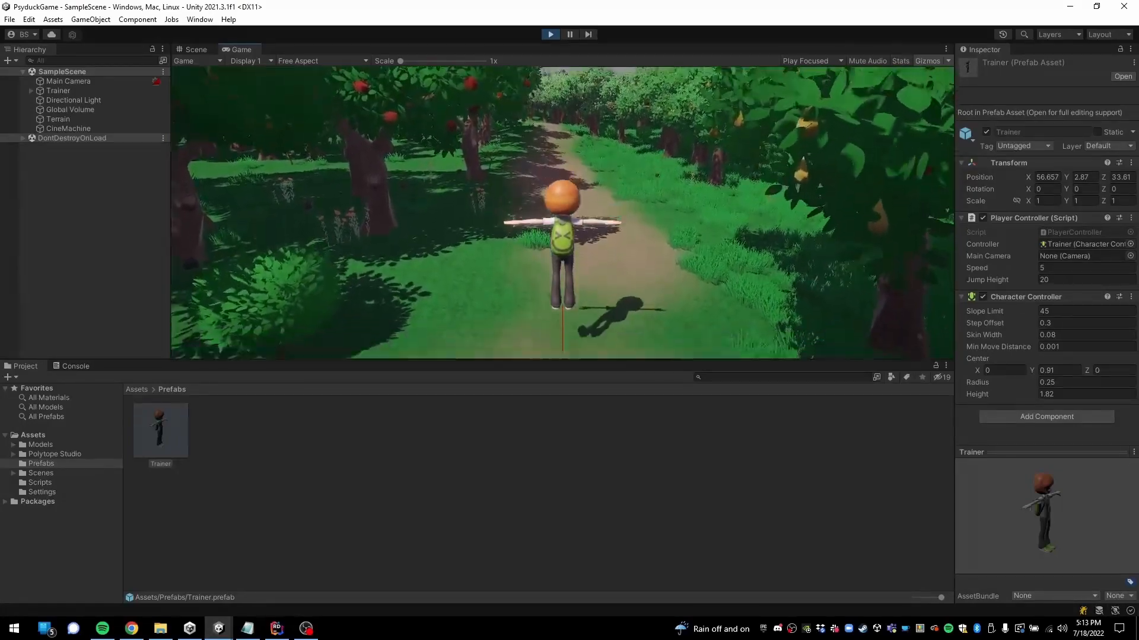
key(Escape)
click(550, 35)
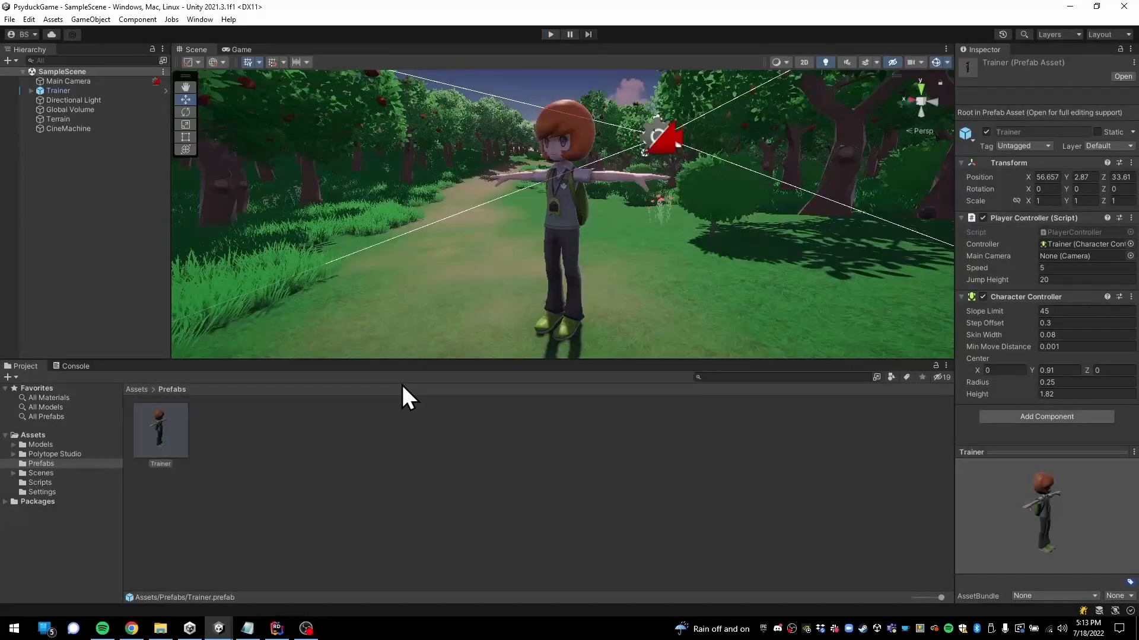
In Rider, declare a public float runSpeed with the value 15f directly below the speed variable in PlayerController.cs
click(276, 629)
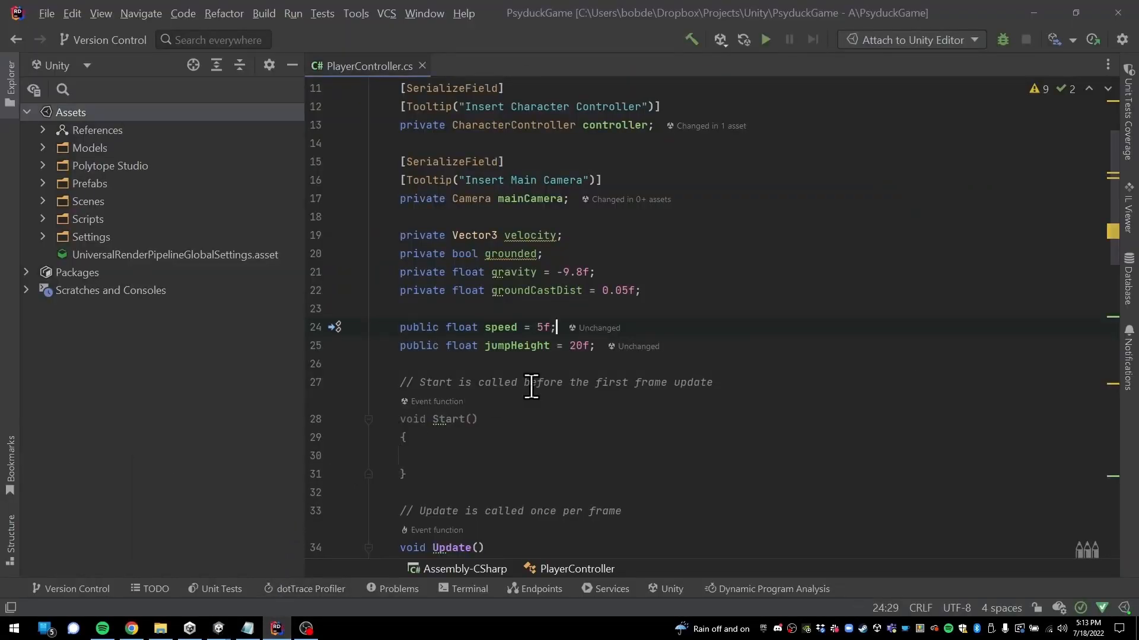
scroll(641, 341, down, 4)
scroll(641, 319, up, 3)
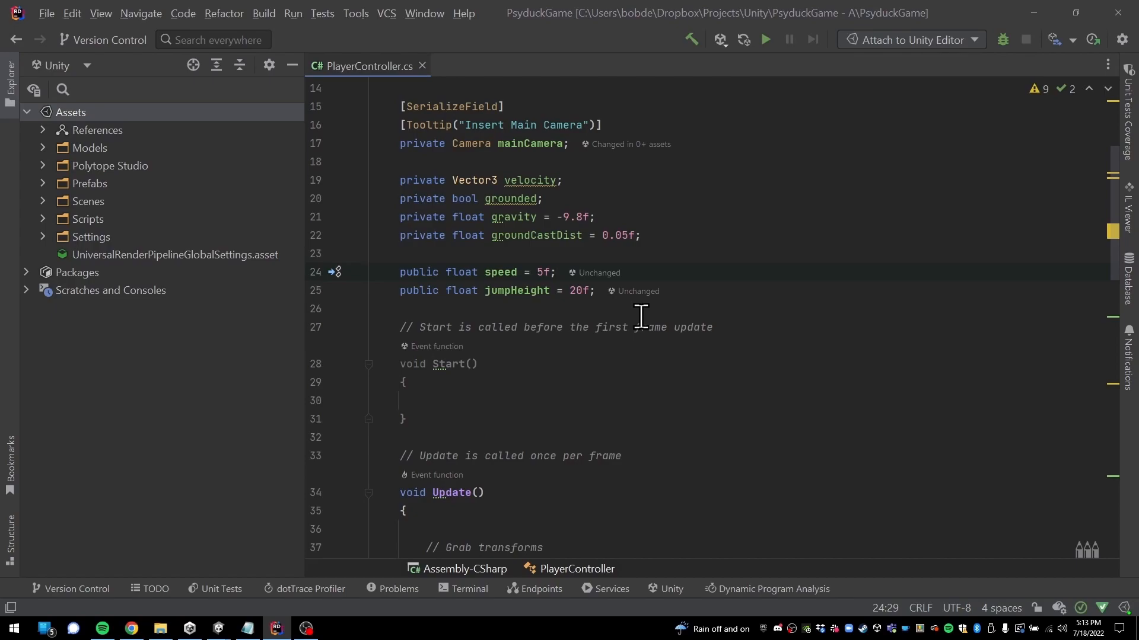
scroll(640, 316, up, 5)
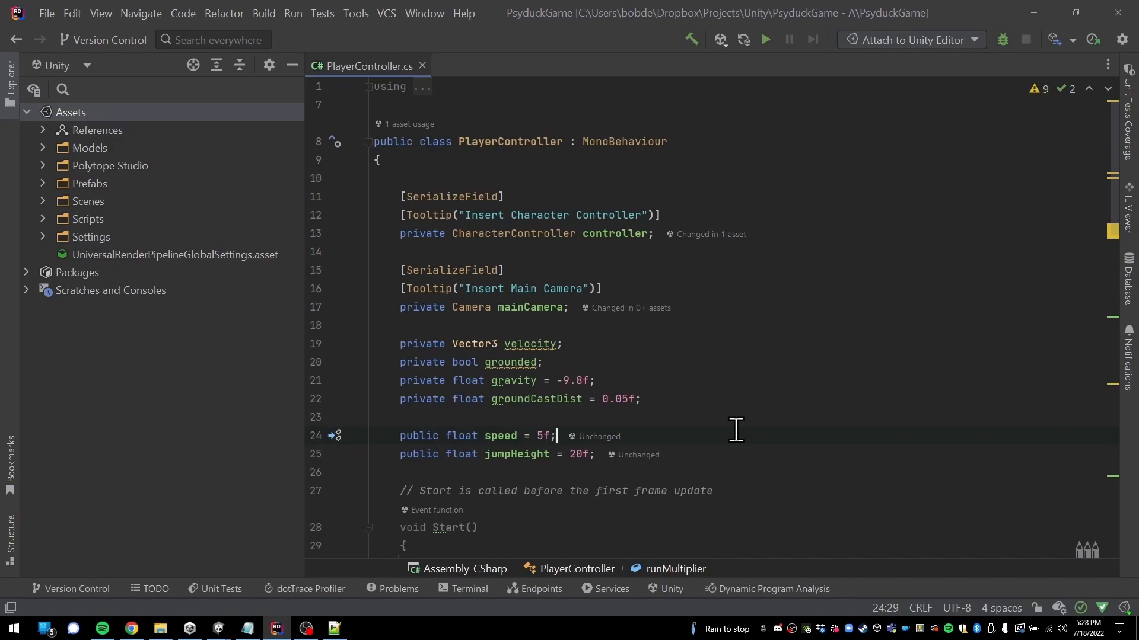
key(Return)
text(public floa)
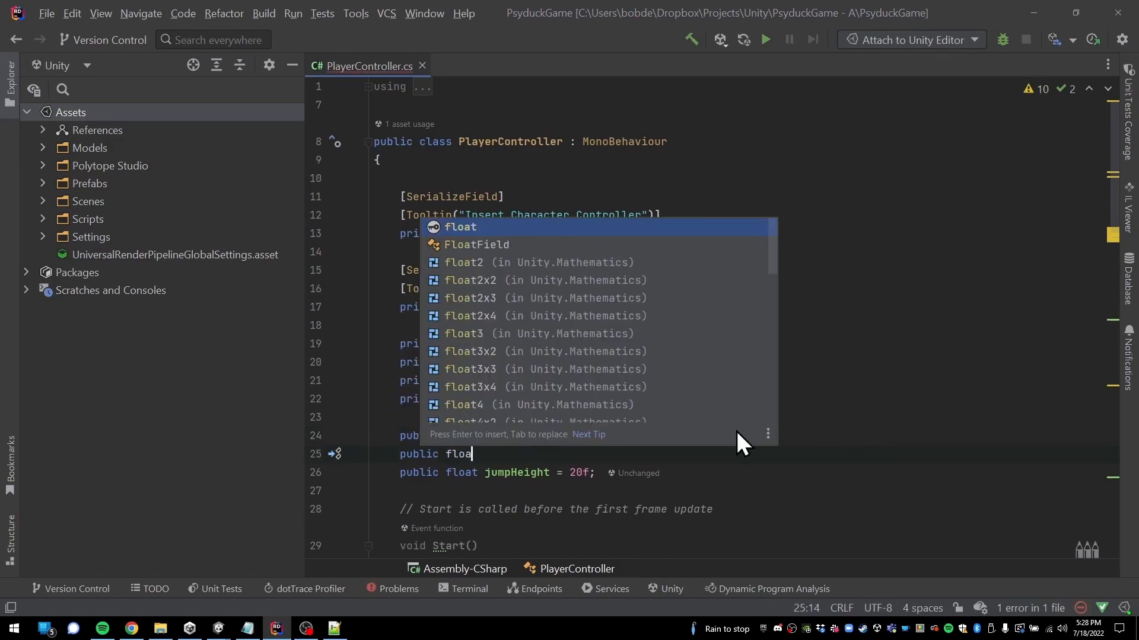
text(t runSpeed = )
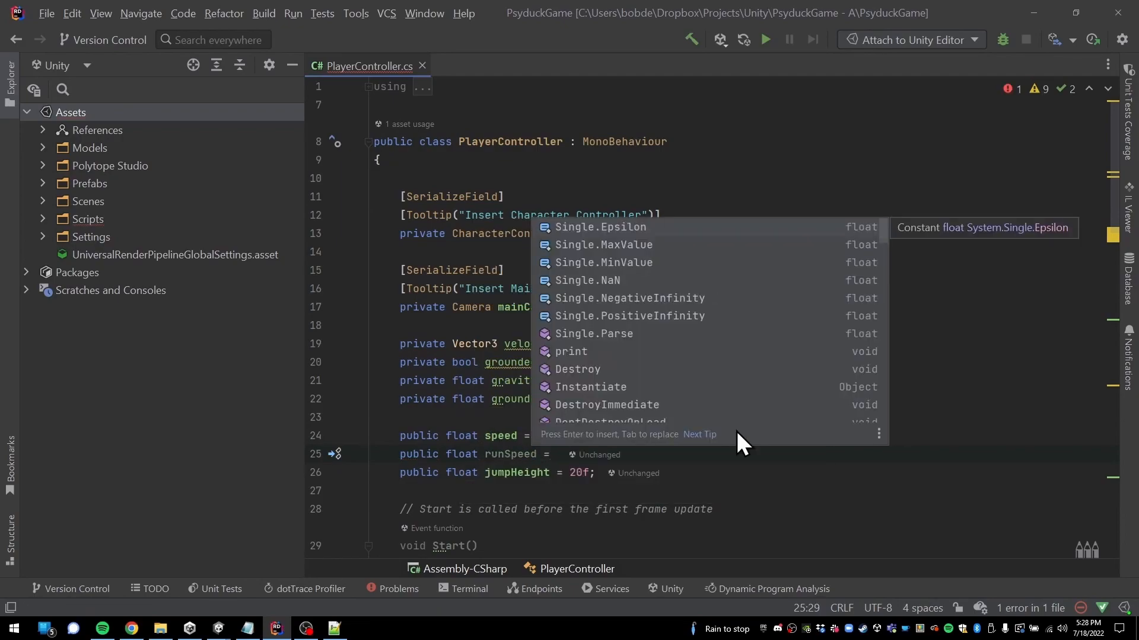
text(15f)
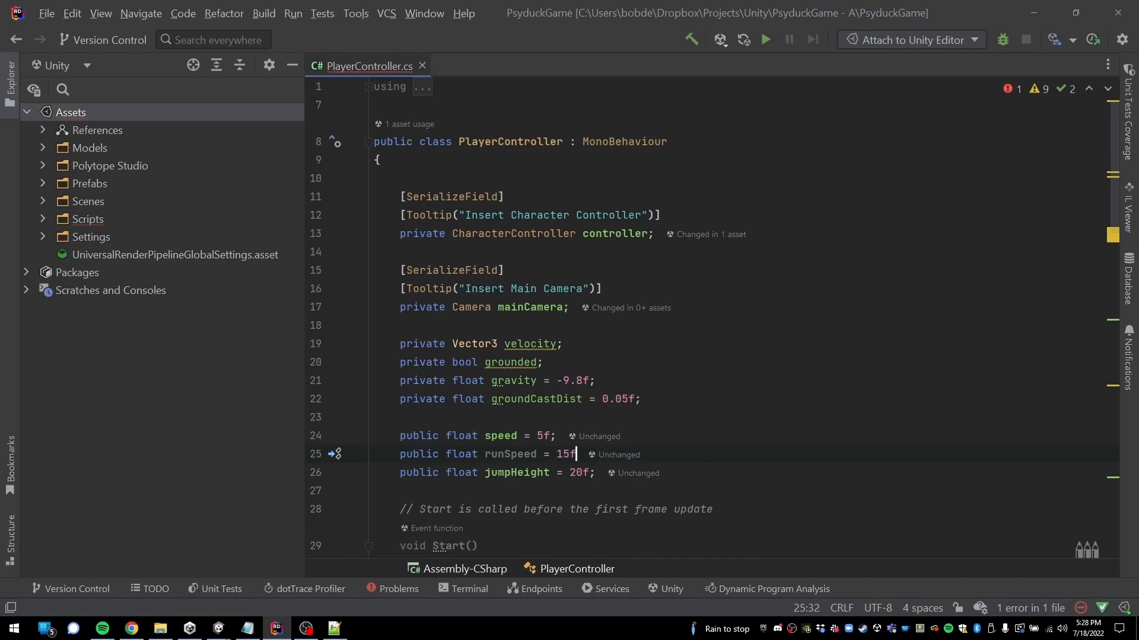
click(732, 417)
drag(538, 435, 576, 454)
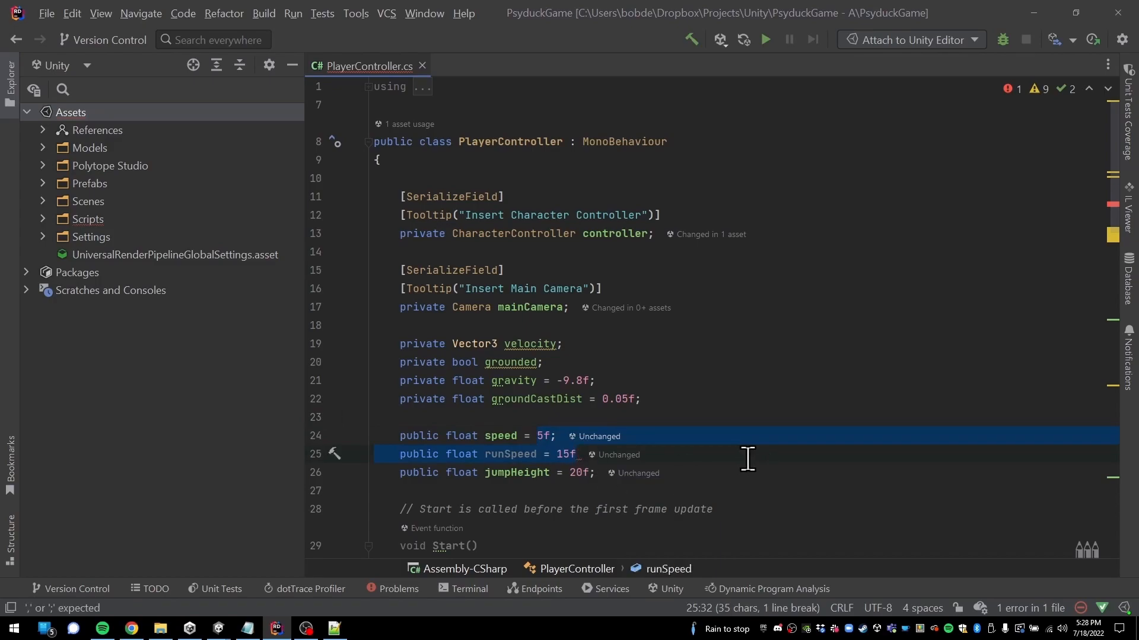
Copy the jump button if-condition onto a new line between the movement vector and controller.Move in the ground movement code
scroll(748, 460, down, 15)
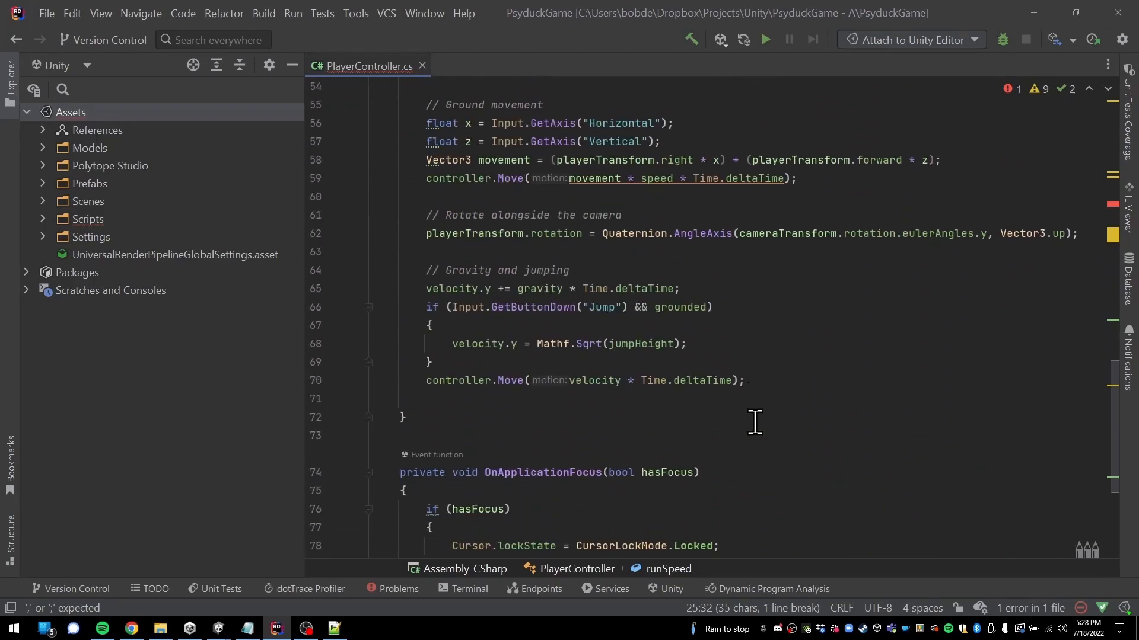
scroll(755, 423, up, 5)
click(1005, 435)
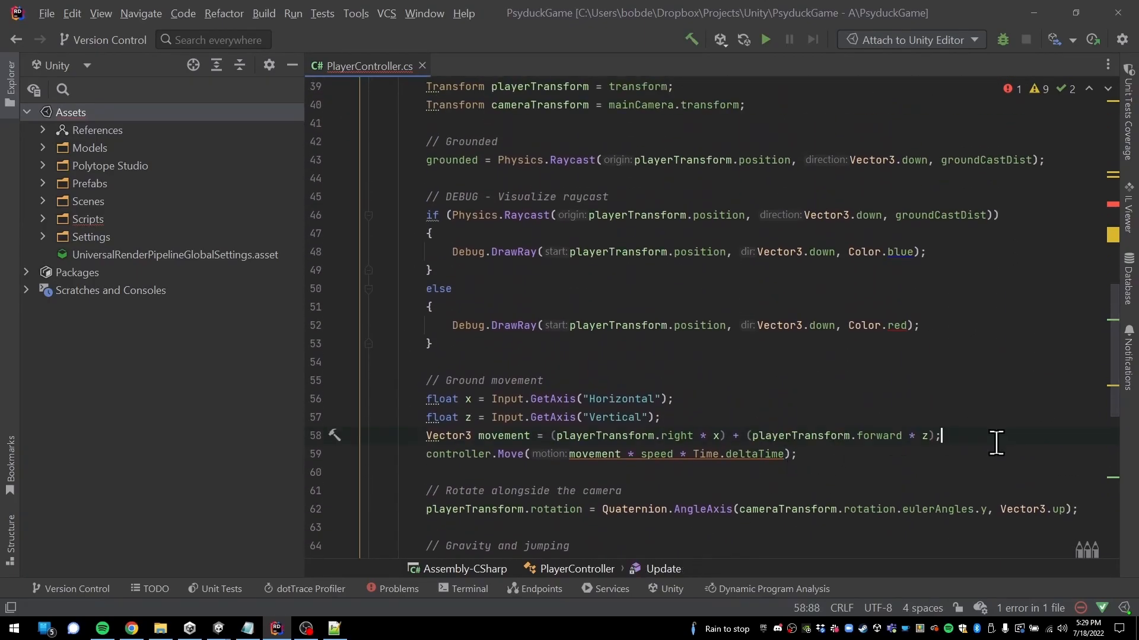
key(Return)
scroll(674, 472, down, 3)
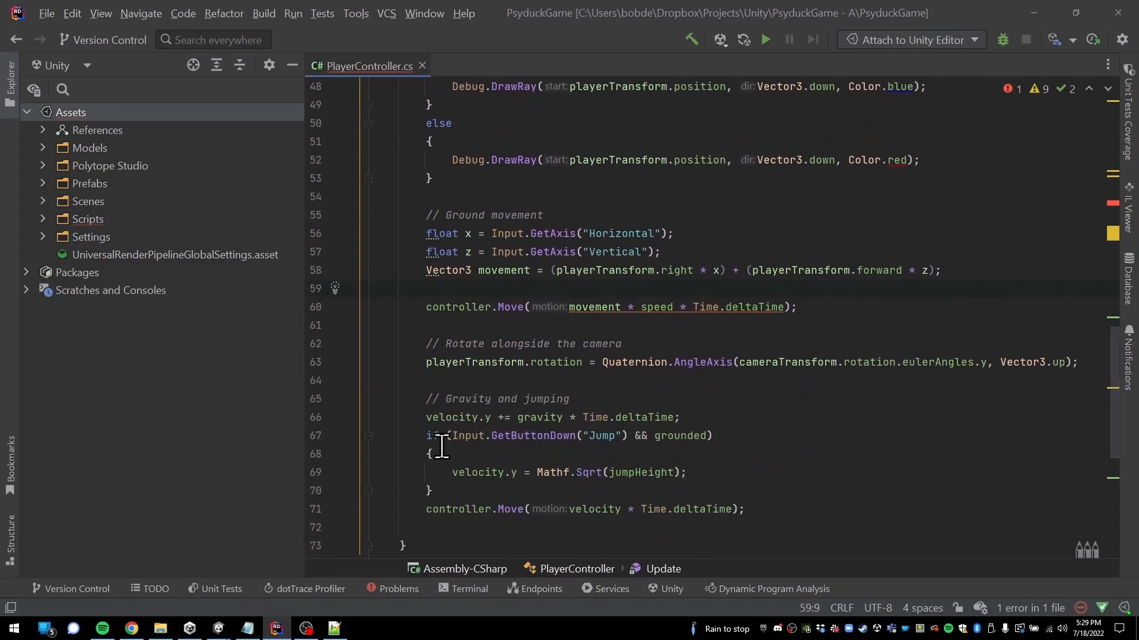
drag(420, 436, 722, 453)
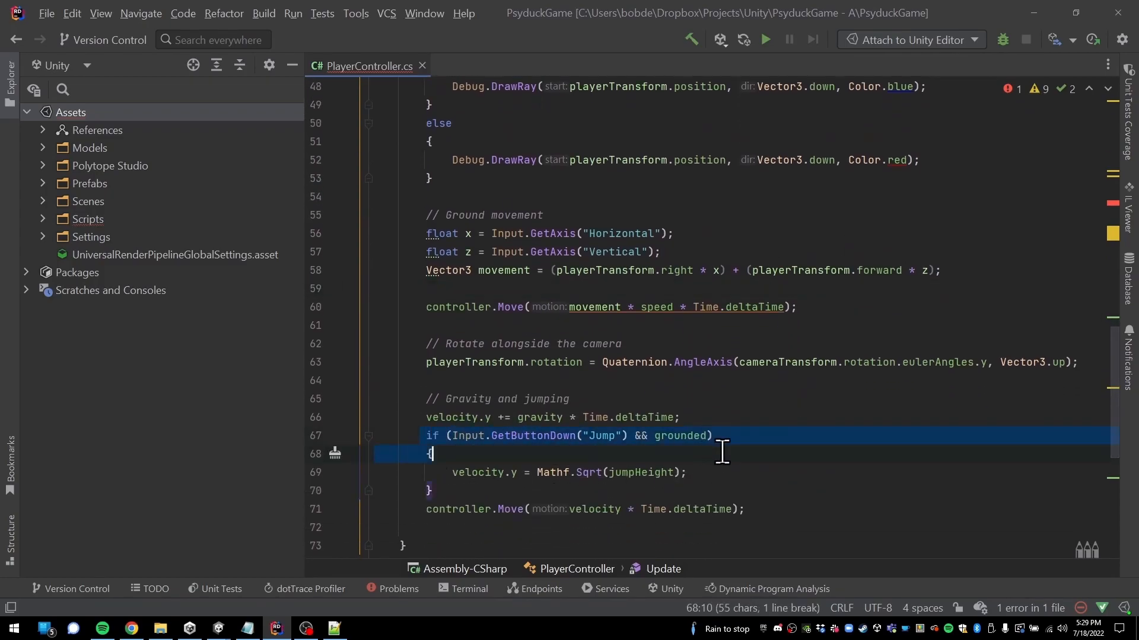
key(ctrl+c)
click(479, 290)
key(ctrl+v)
click(504, 289)
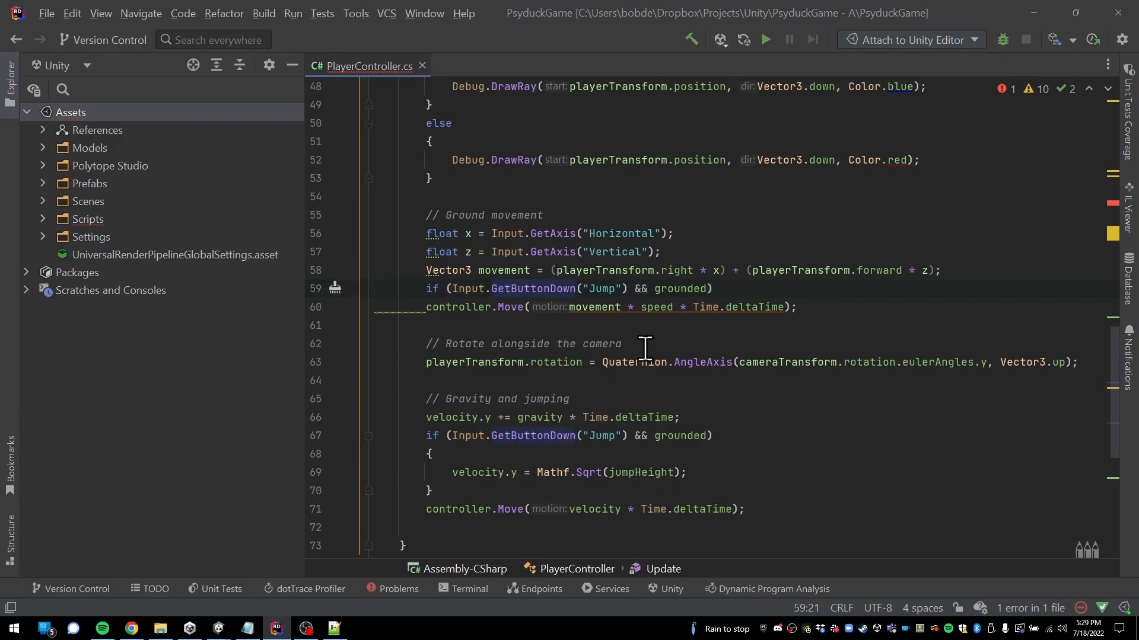
Place the text cursor directly after "Get" in the GetButtonDown call of the copied if-condition
click(544, 289)
mouse_move(538, 292)
click(550, 282)
key(ctrl+shift+Right)
key(Left)
key(Left)
key(Left)
key(Left)
key(Left)
key(Left)
key(Left)
Switch to Unity, examine the Input Manager axes in the Project Settings, and close the settings
click(220, 630)
click(247, 573)
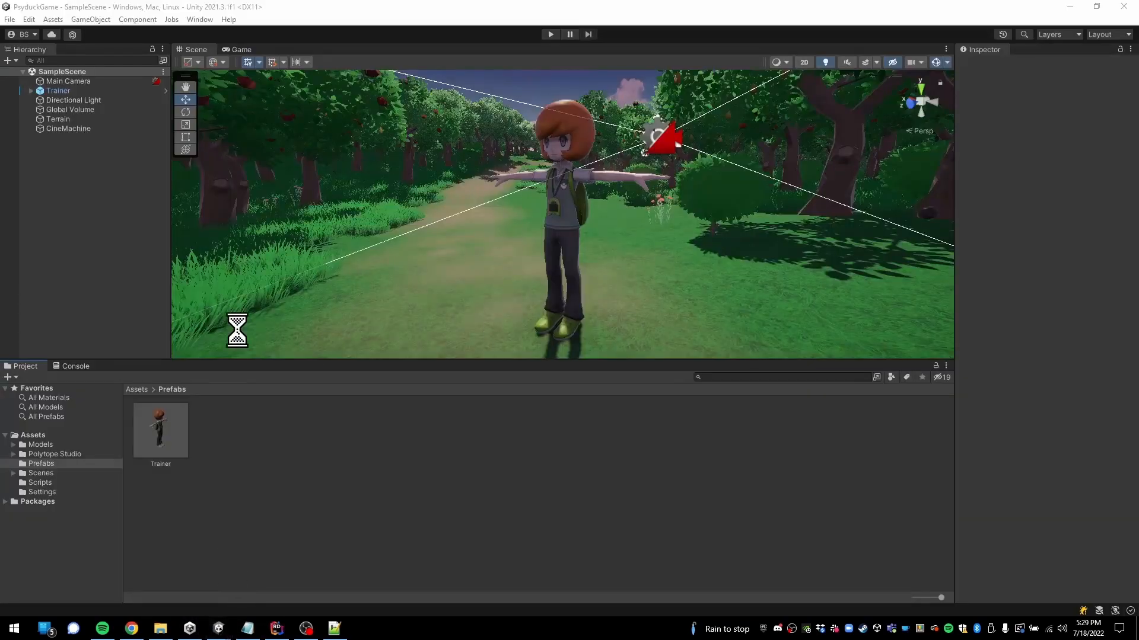
click(32, 18)
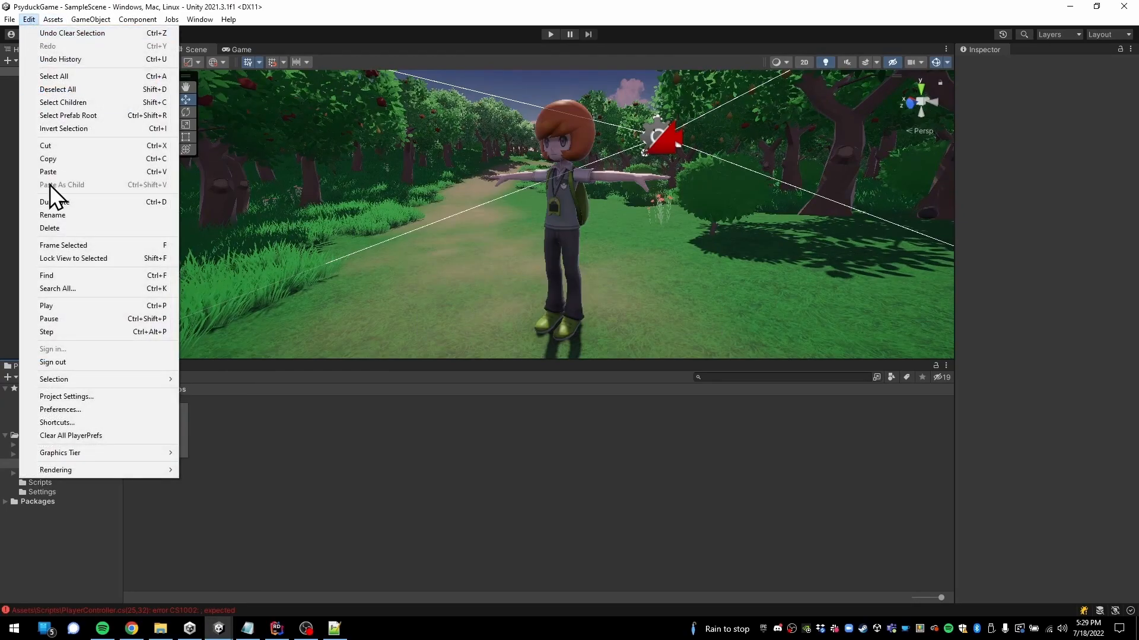
click(102, 400)
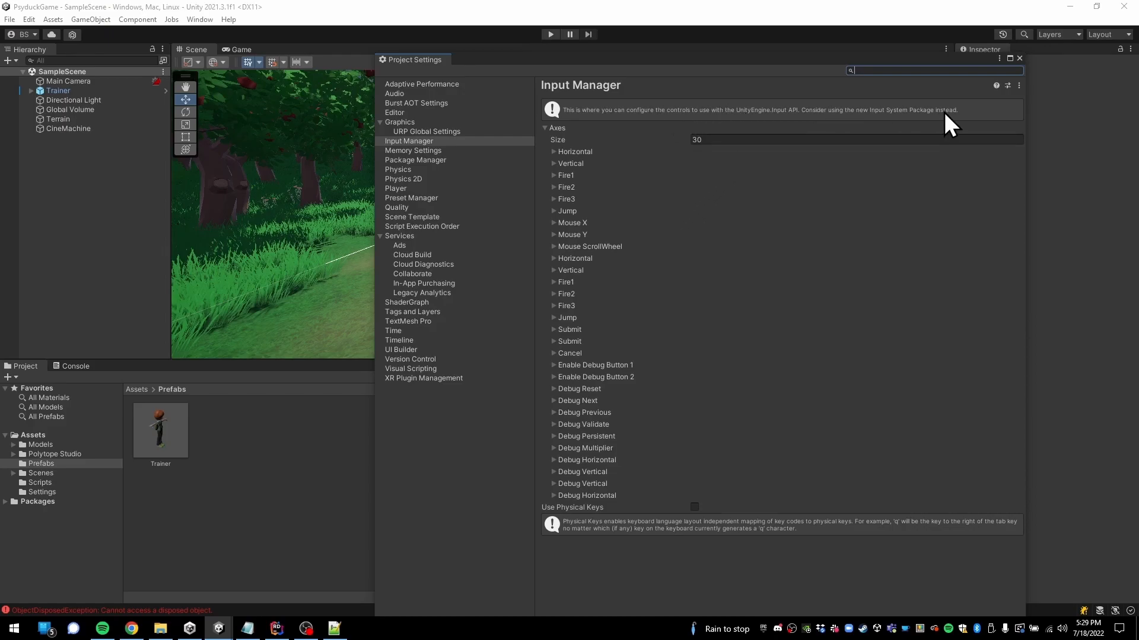
click(1021, 59)
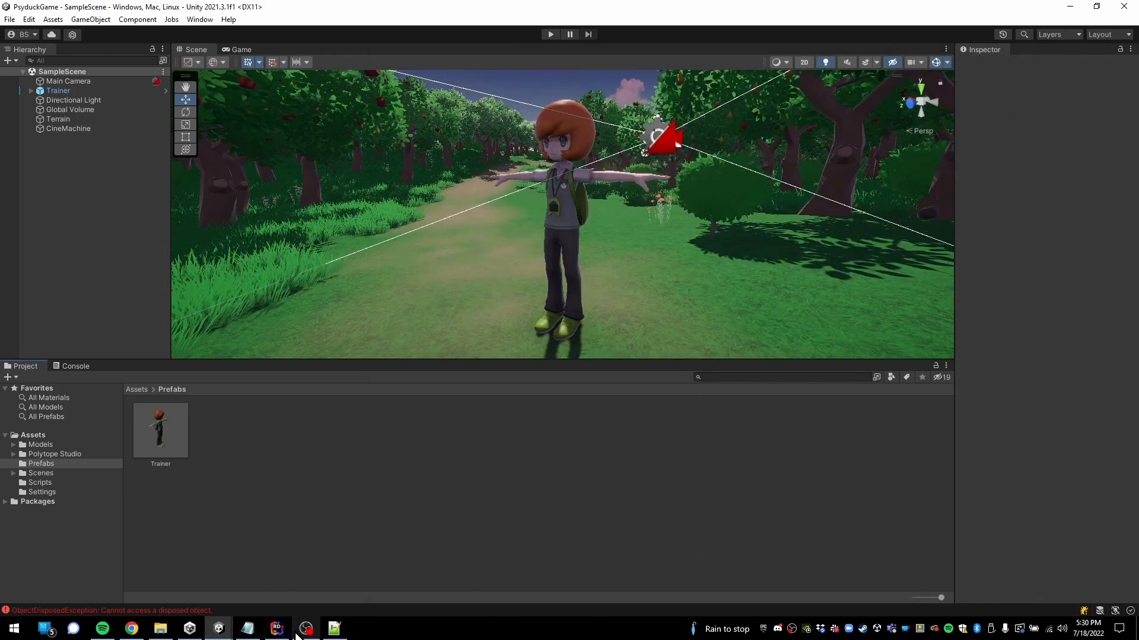
Switch to Rider and turn the copied if-condition in the ground movement code into an Input.GetKey condition without the jump and grounded parts
click(277, 632)
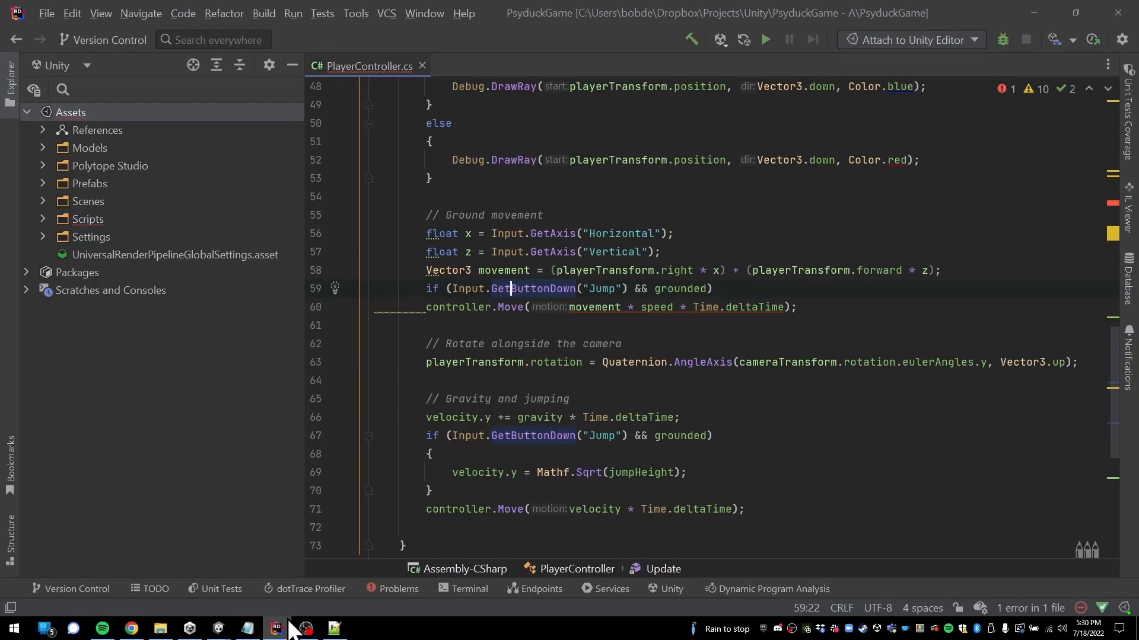
key(shift+End)
key(Delete)
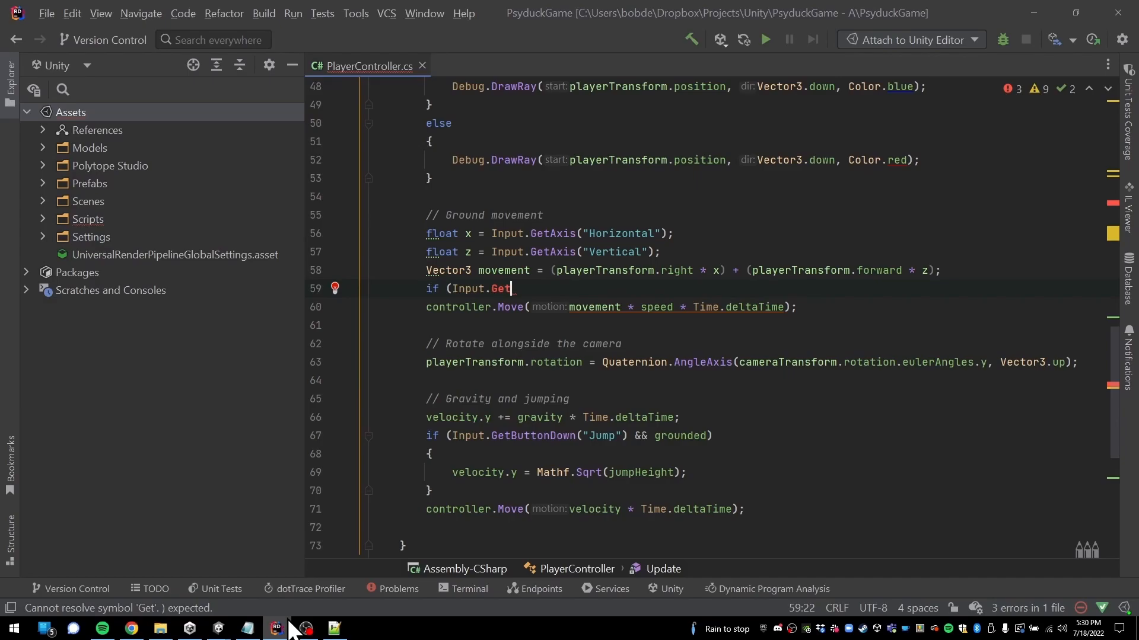
text(Key)
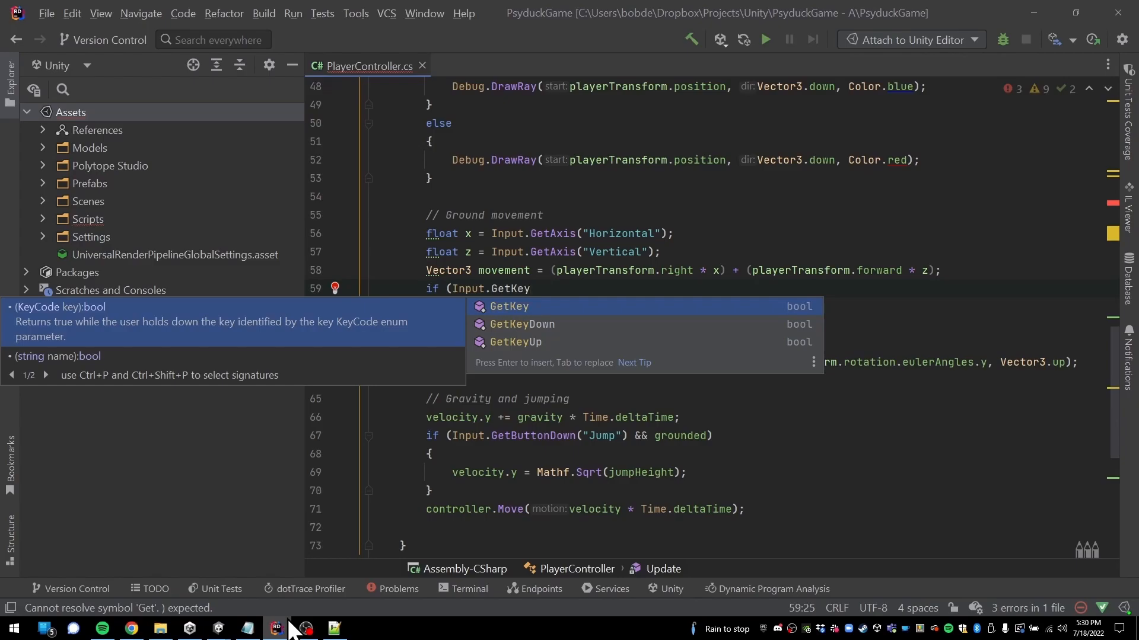
text(==)
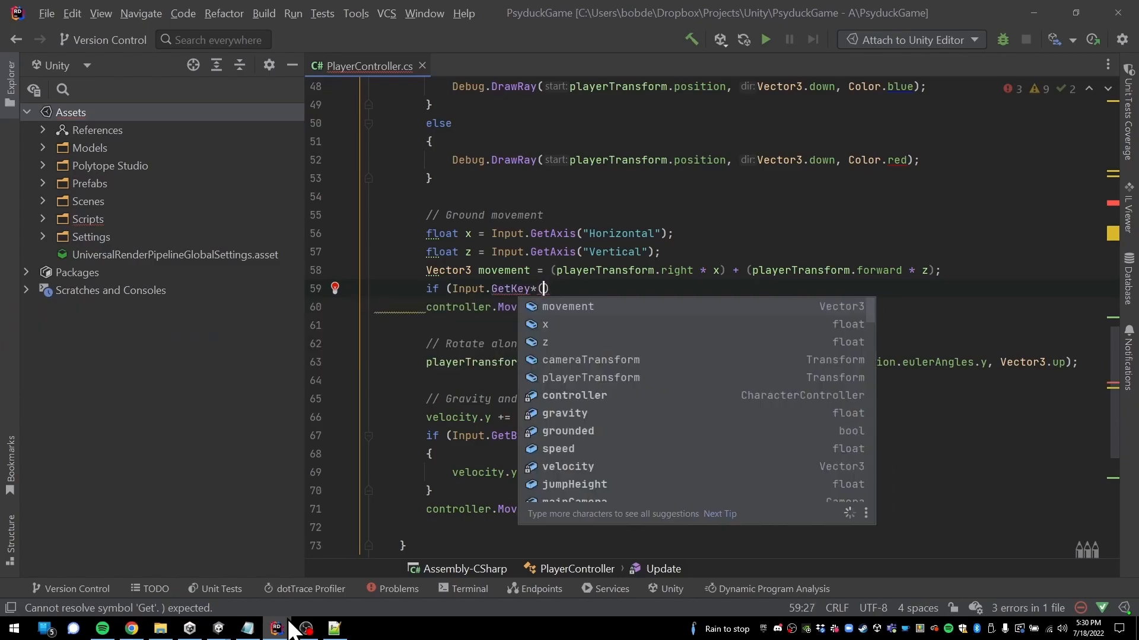
key(BackSpace)
key(BackSpace)
text())
key(Left)
Complete the GetKey condition with the argument KeyCode.LeftShift and give the if-statement an empty braced body
text(()
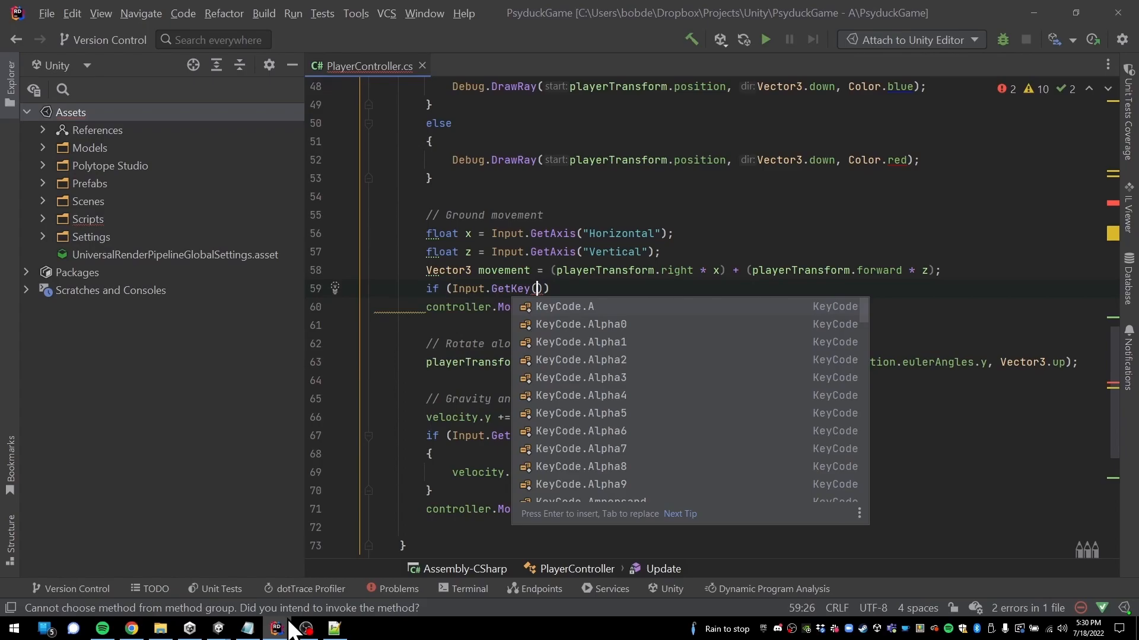
key(Escape)
key(Delete)
key(Delete)
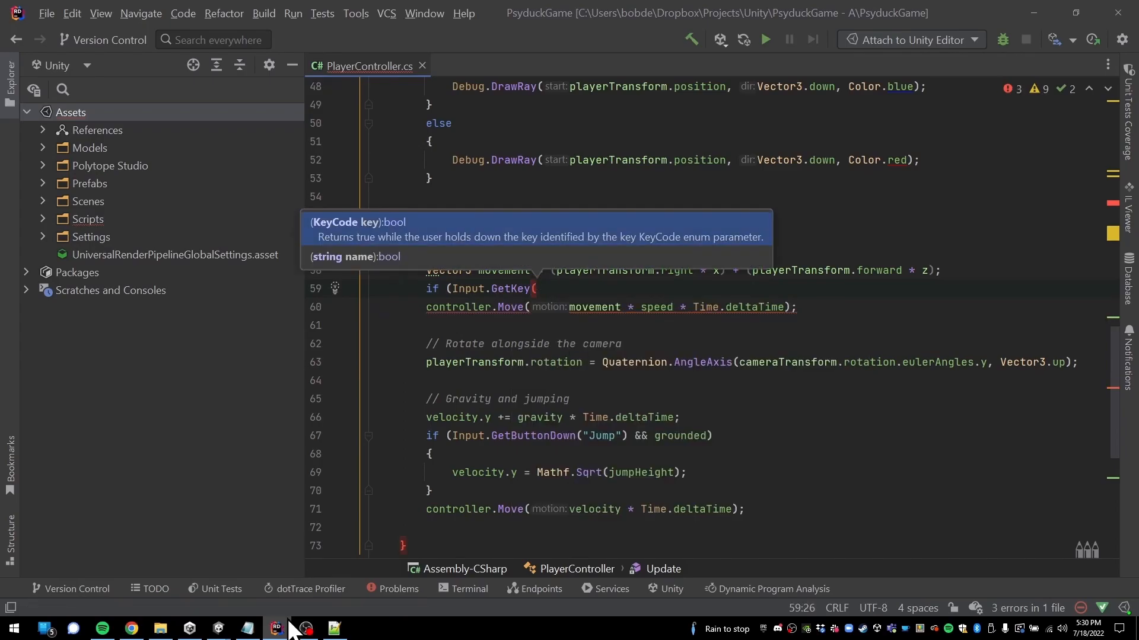
text(KeyC)
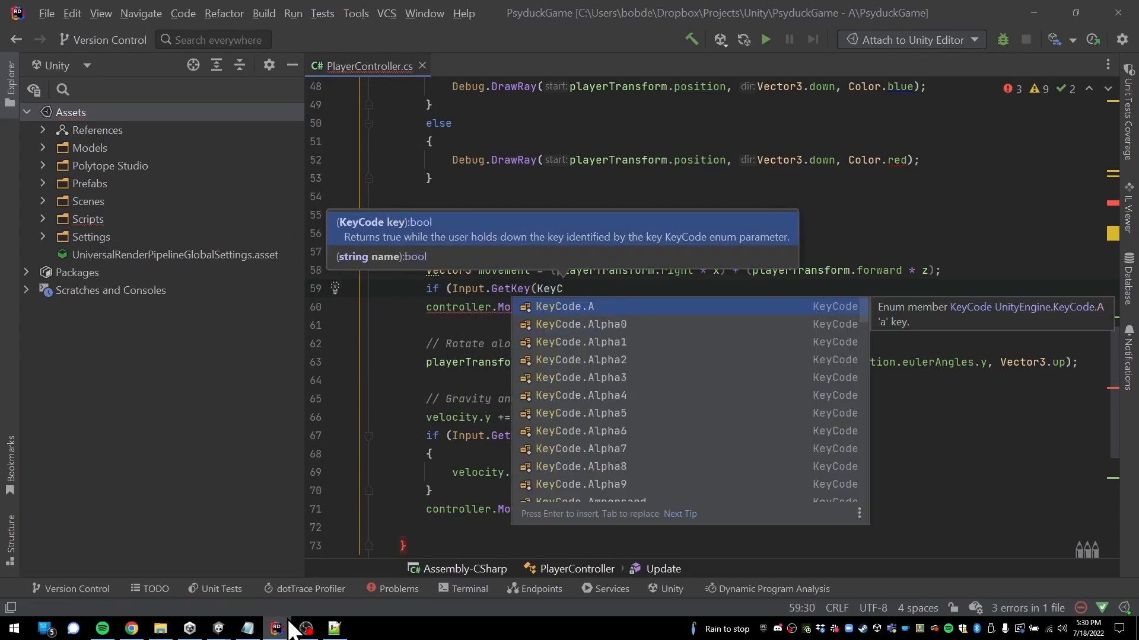
text(ode.)
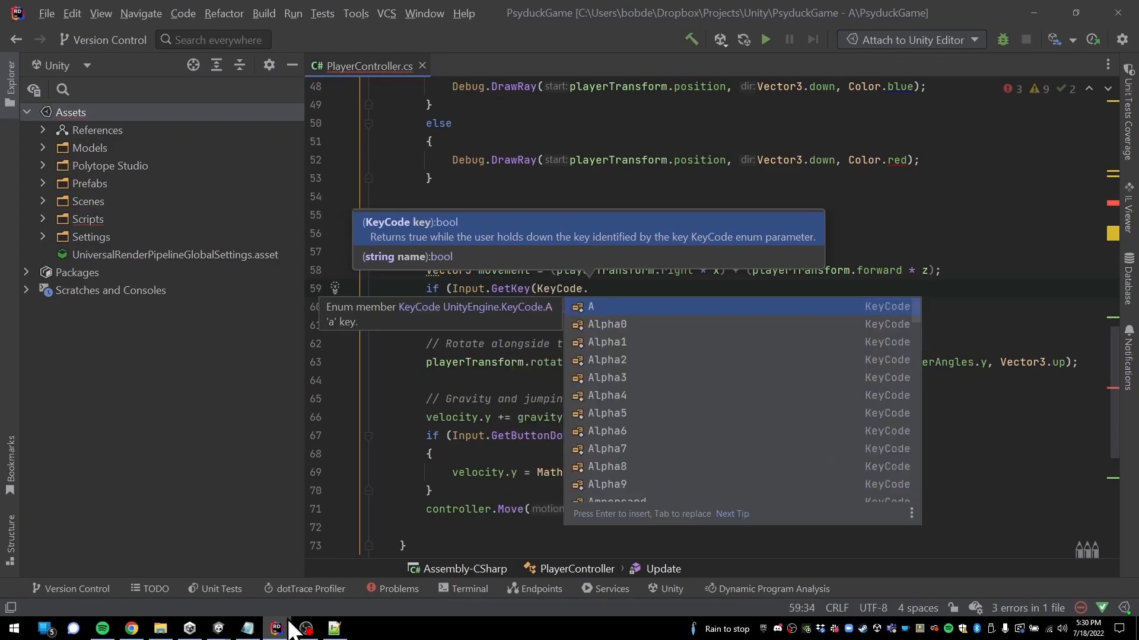
text(shoft)
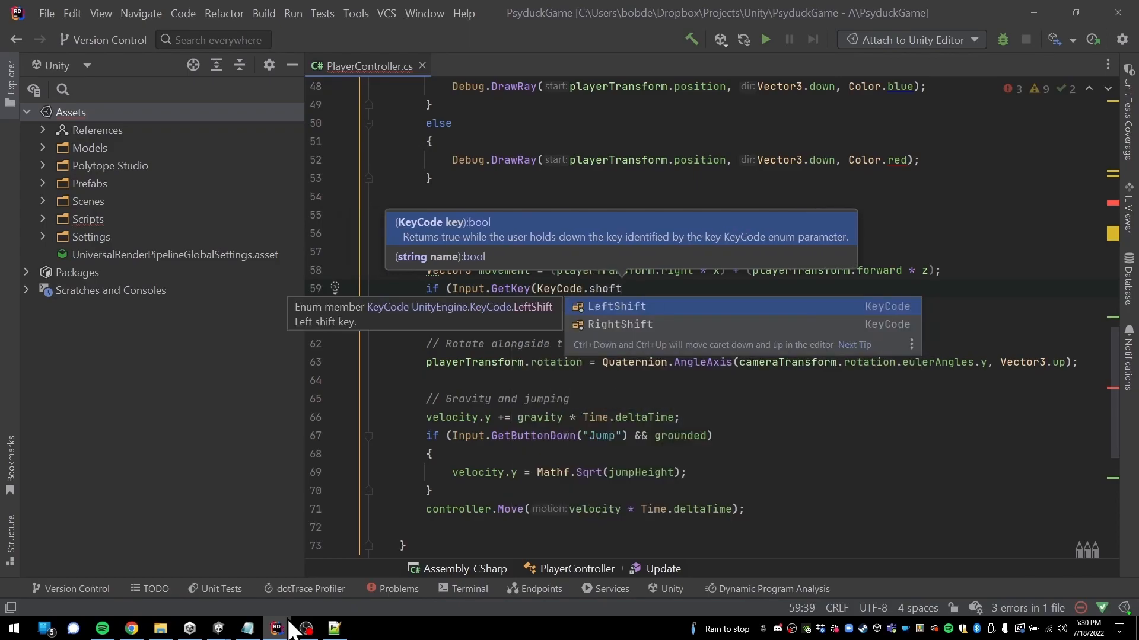
key(Return)
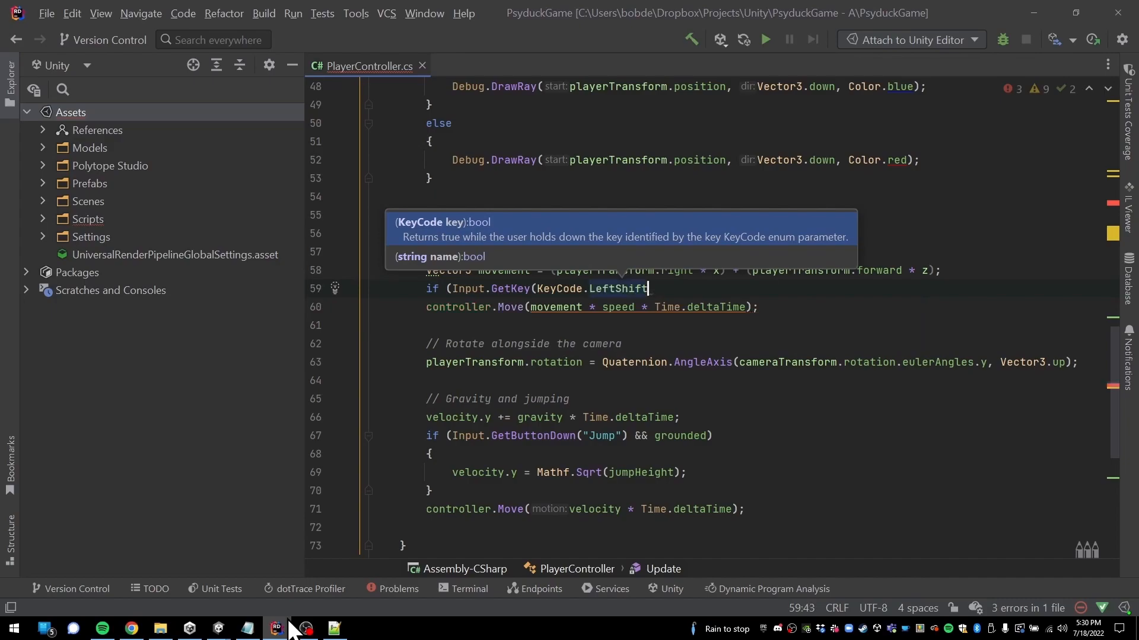
text())
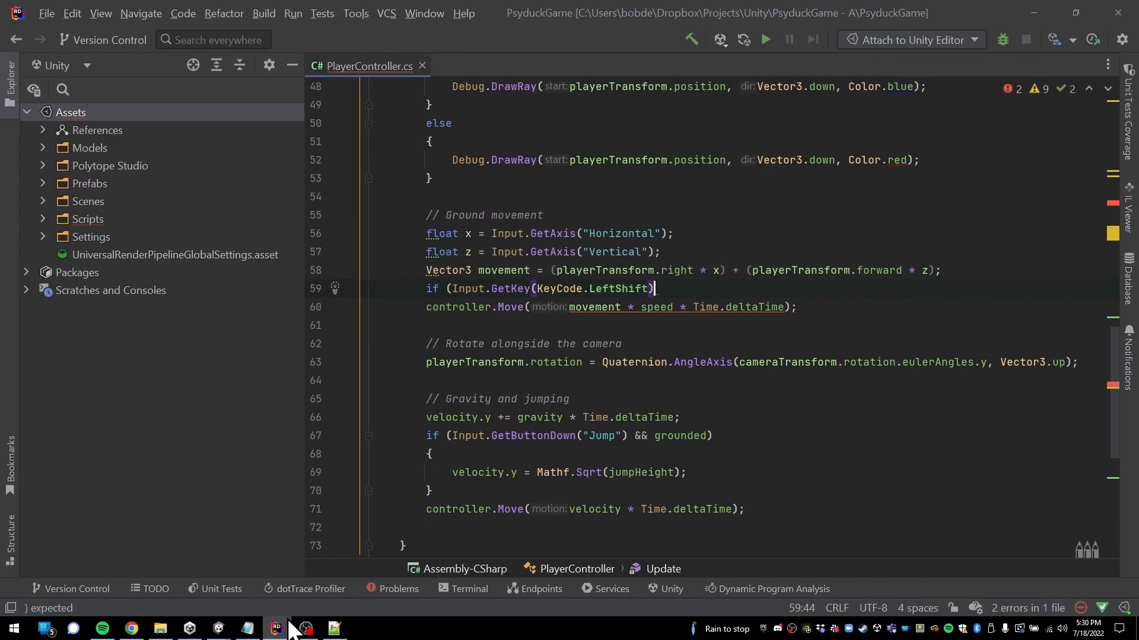
text())
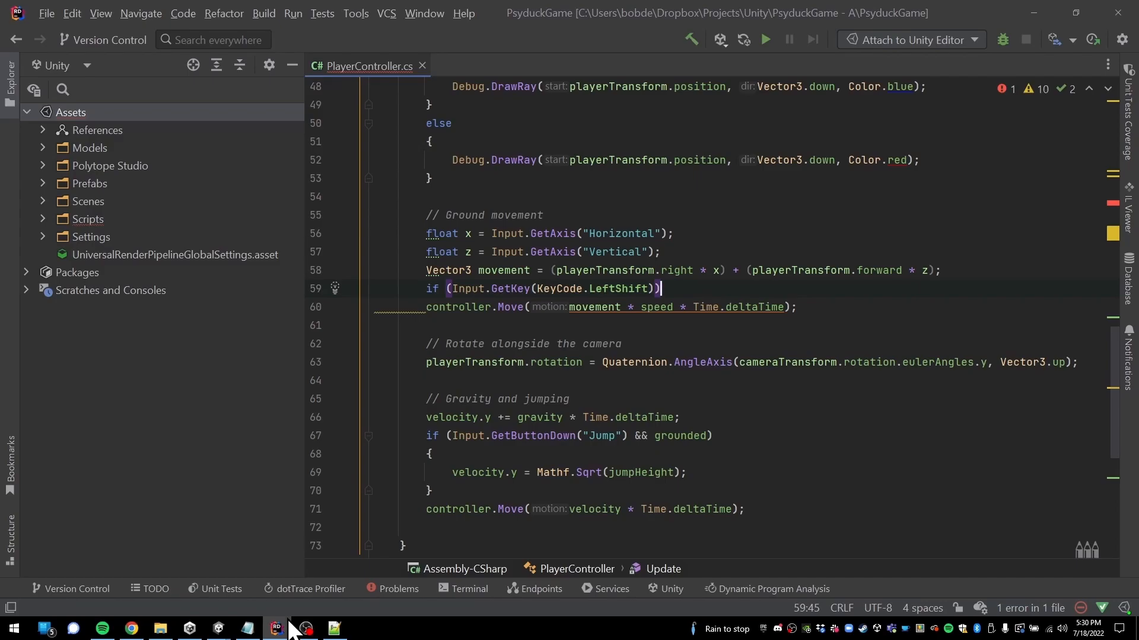
text( {)
key(Return)
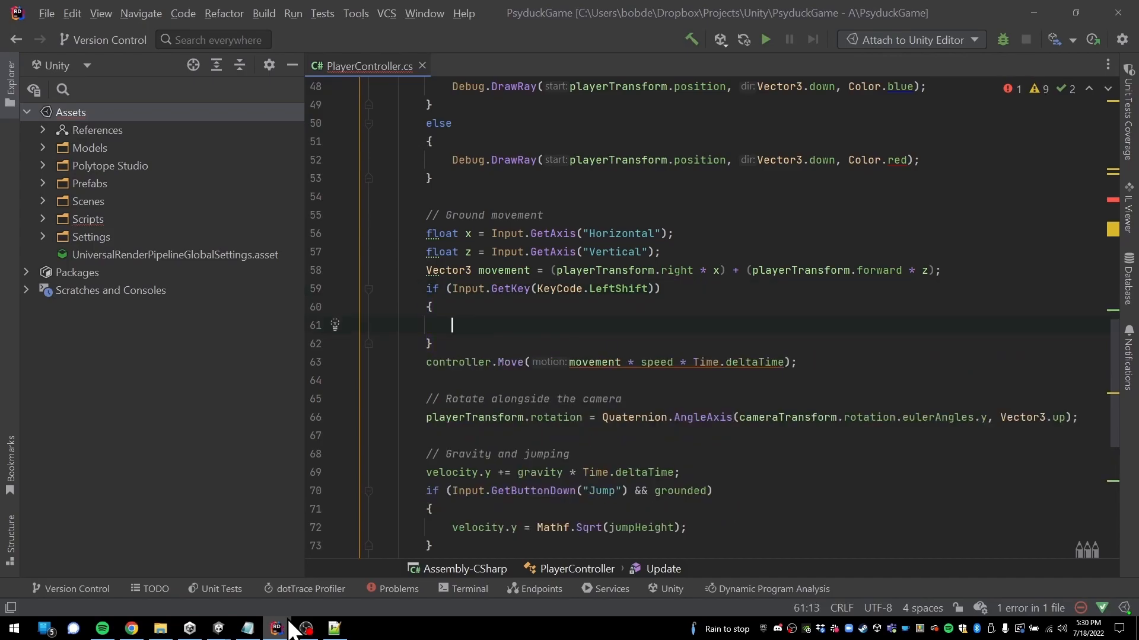
text(else)
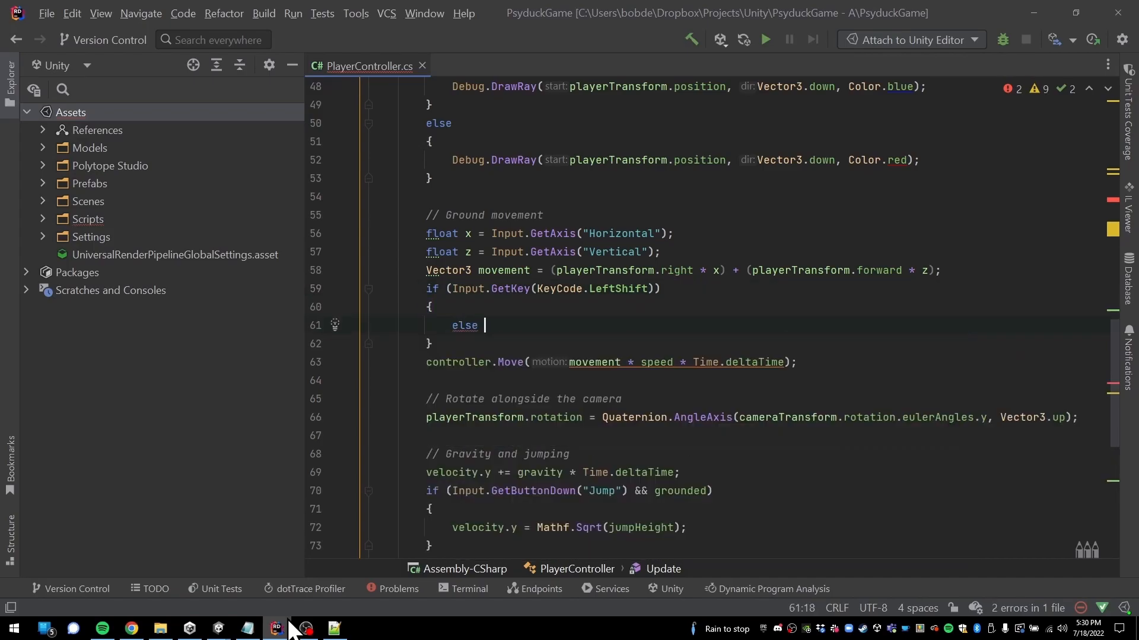
key(BackSpace)
key(BackSpace)
key(BackSpace)
key(BackSpace)
key(BackSpace)
Add an empty else block directly after the LeftShift if-block
key(Down)
key(ctrl+Return)
text(else {)
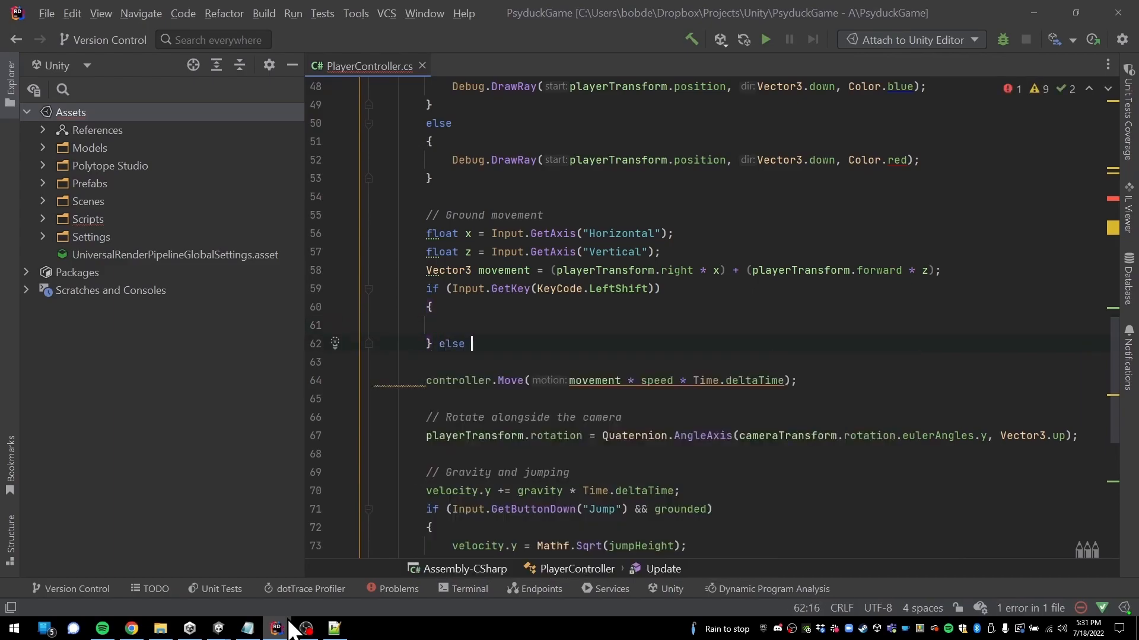
key(Return)
Move the existing controller.Move line for ground movement into the else block
key(Down)
key(Down)
key(Down)
key(End)
key(shift+Home)
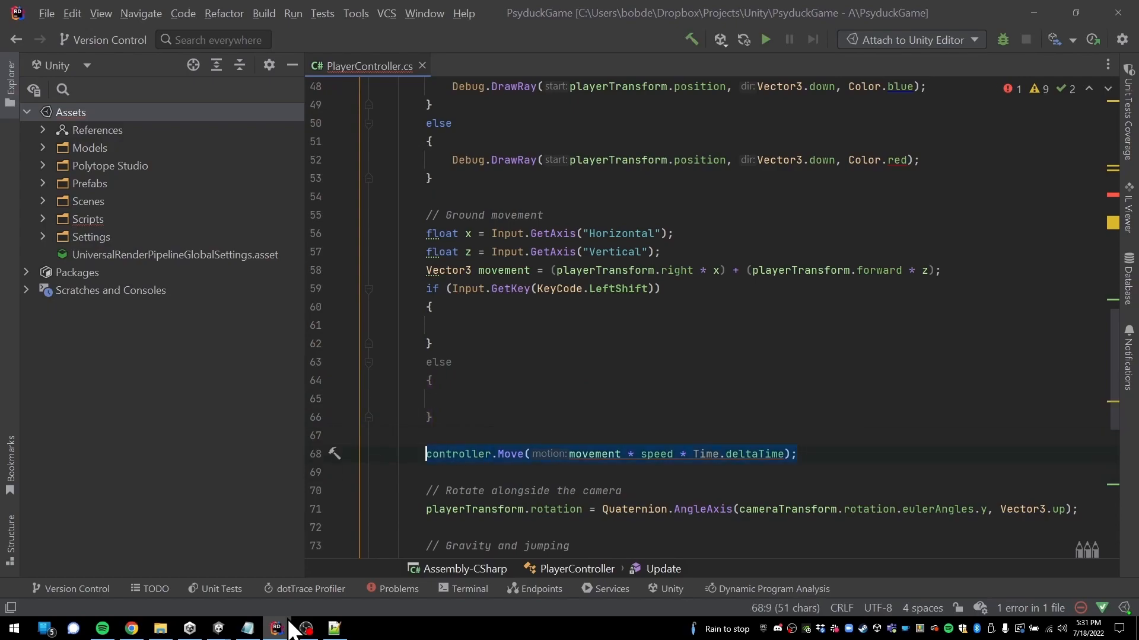
key(ctrl+x)
key(Up)
key(Up)
key(Up)
key(Up)
key(Up)
key(Up)
key(Up)
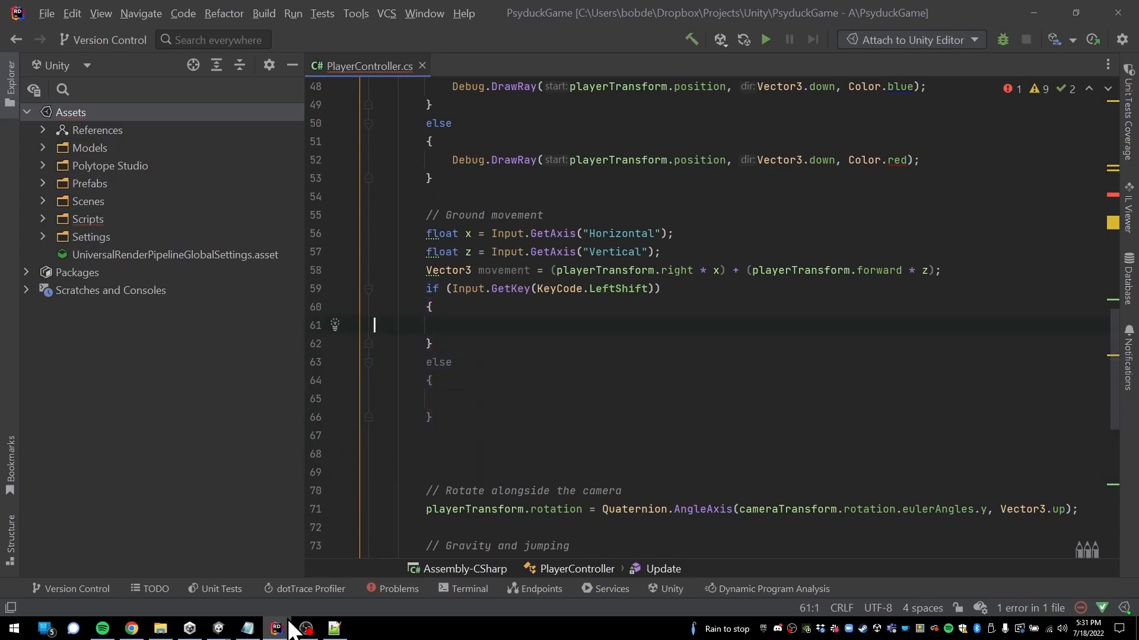
key(Down)
key(Down)
key(Down)
key(Down)
key(ctrl+v)
Copy the controller.Move line from the else block into the empty LeftShift if-block
key(Up)
key(Up)
key(Down)
key(Down)
key(shift+Home)
key(ctrl+c)
key(Up)
key(Up)
key(Up)
key(Up)
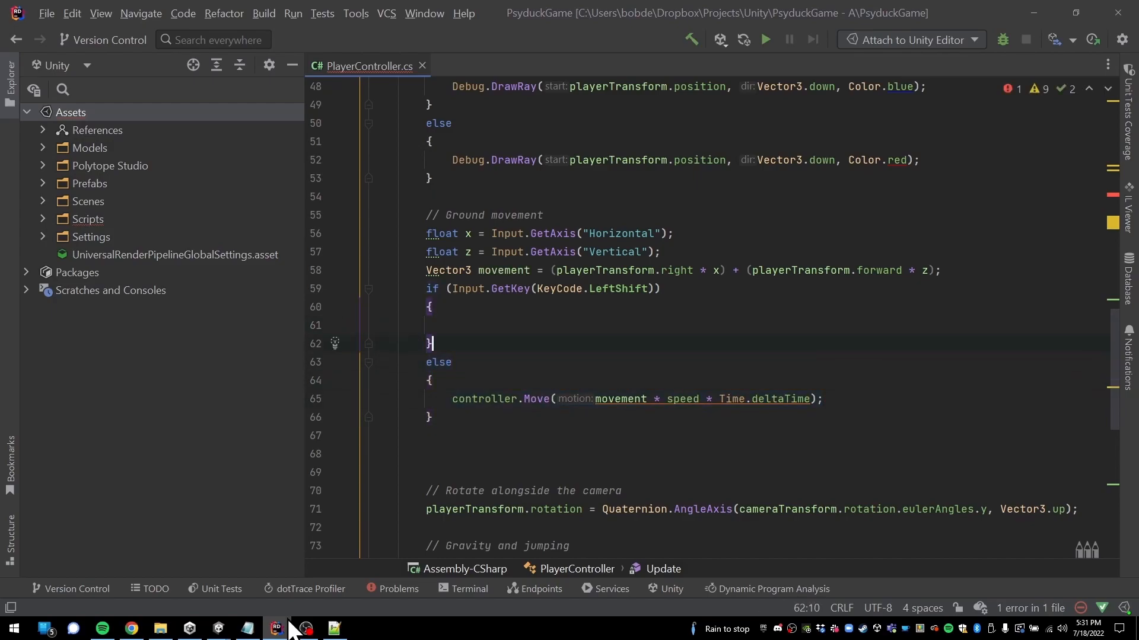
key(ctrl+v)
Replace speed with runSpeed in the controller.Move call of the LeftShift if-block
key(Left)
key(Left)
key(Left)
key(Left)
key(Left)
key(Left)
key(Left)
key(Left)
key(Left)
key(Left)
key(Left)
key(Left)
key(Left)
key(Left)
key(Left)
key(Left)
key(Left)
key(Left)
key(Left)
key(Left)
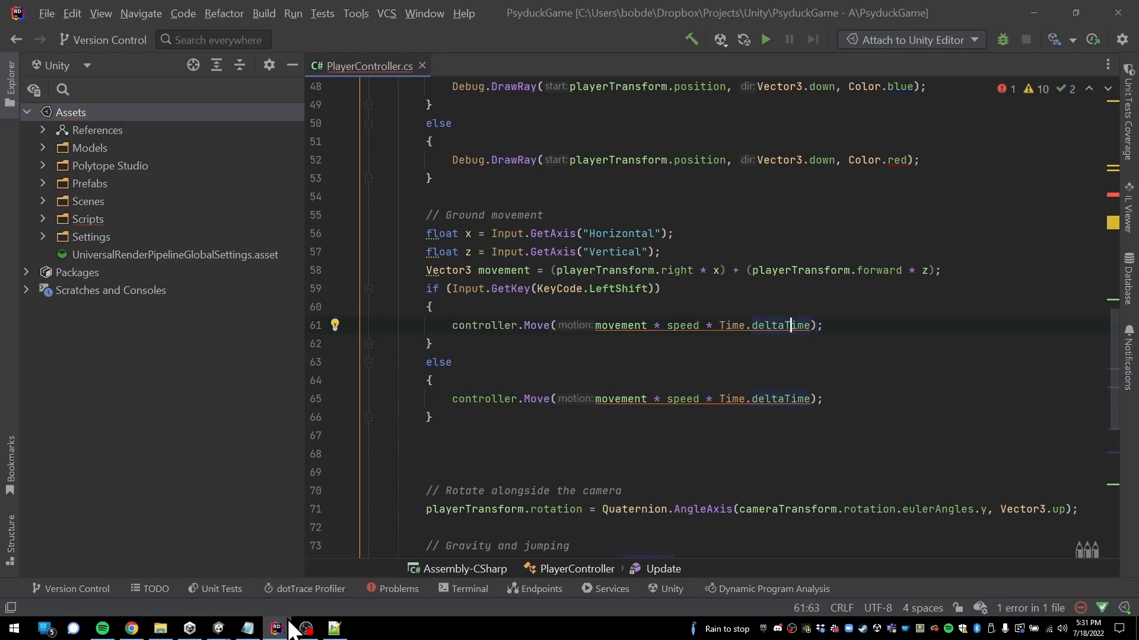
key(Left)
text(run)
key(Delete)
text(S)
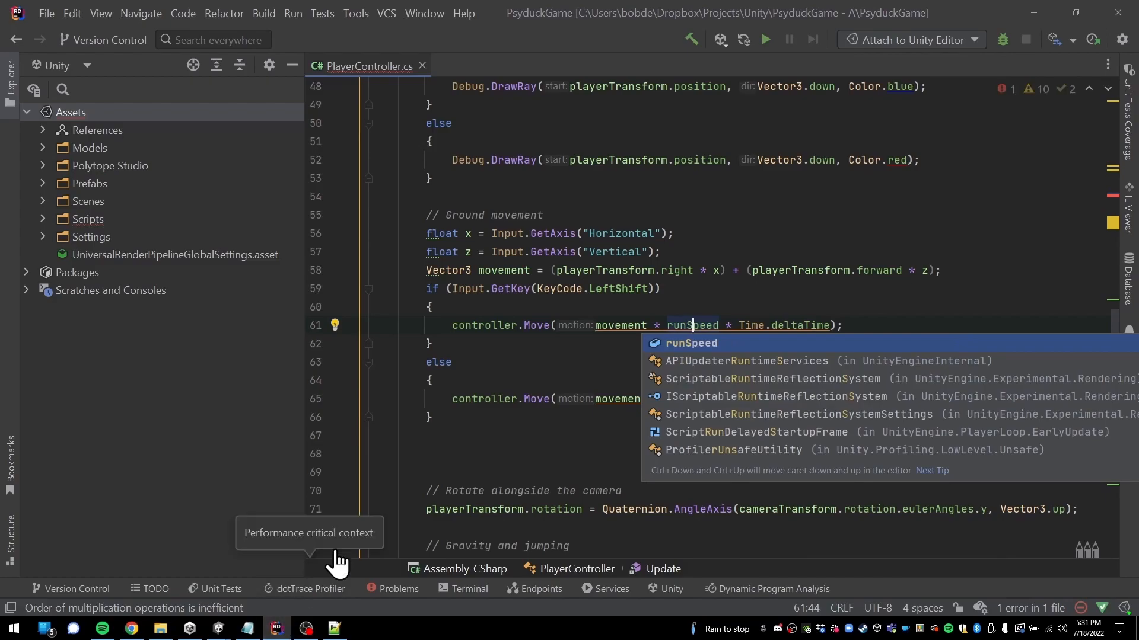
key(Escape)
click(905, 381)
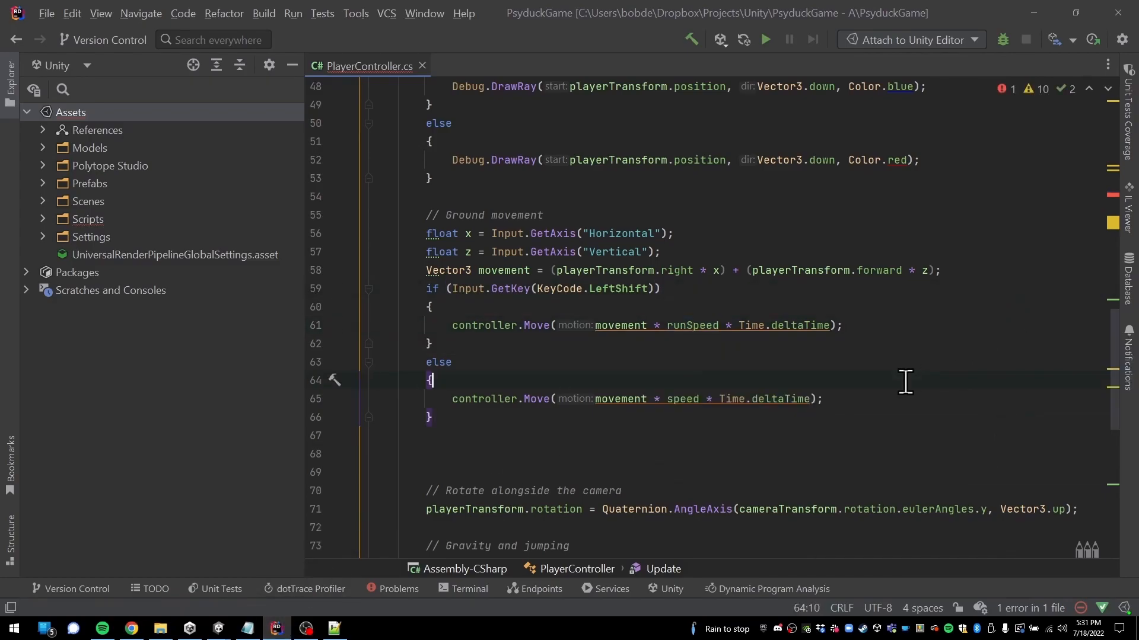
Remove the surplus blank lines between the else block and the camera rotation comment
click(432, 454)
key(BackSpace)
key(BackSpace)
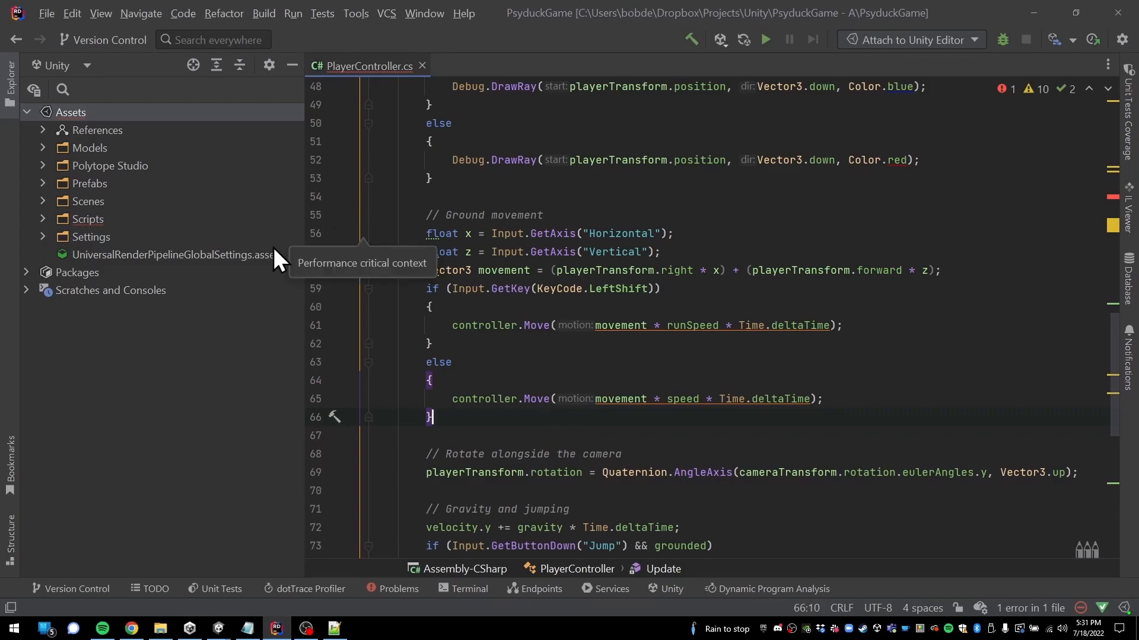
Switch to Unity and try to run the game in Play mode
mouse_move(220, 630)
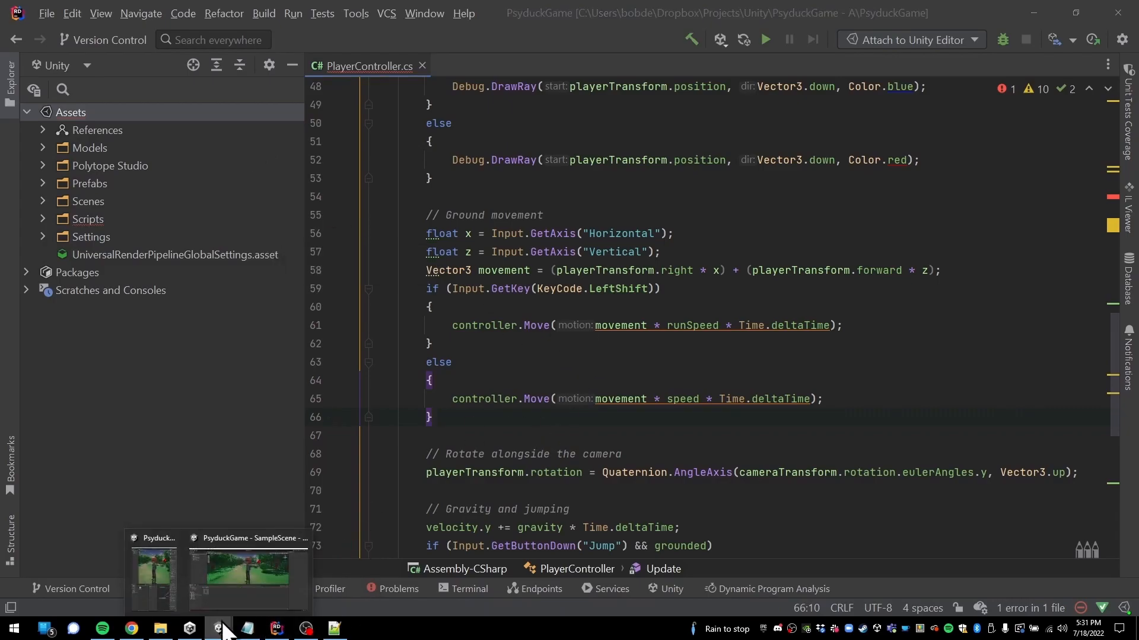
click(240, 571)
click(550, 35)
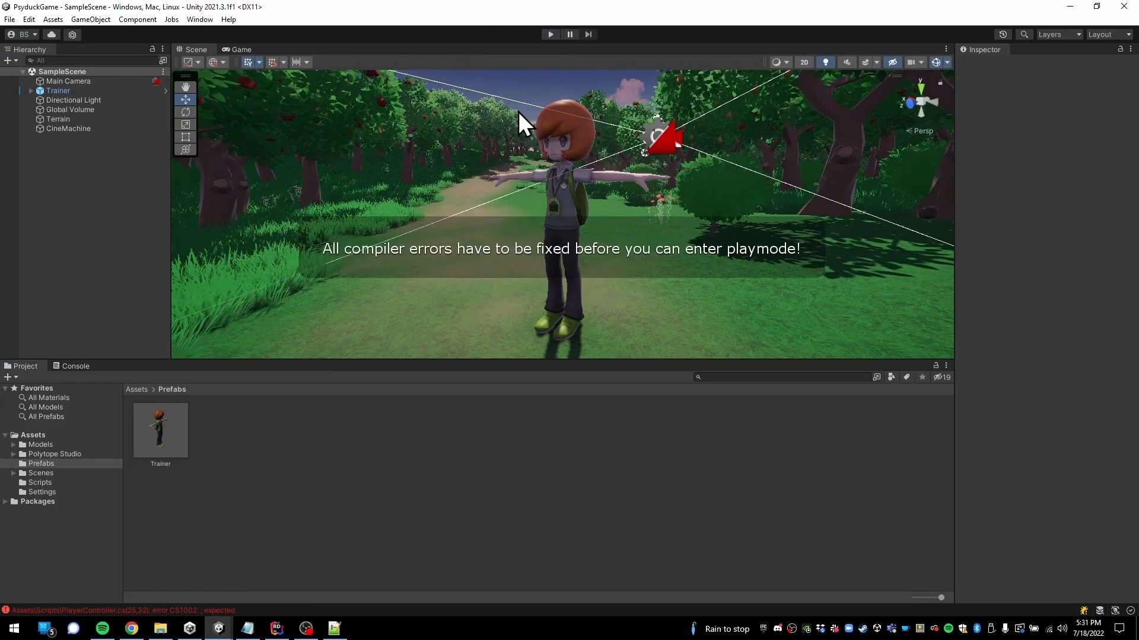
Return to Rider, jump to the listed error in PlayerController.cs and add the missing semicolon after the runSpeed declaration
click(276, 628)
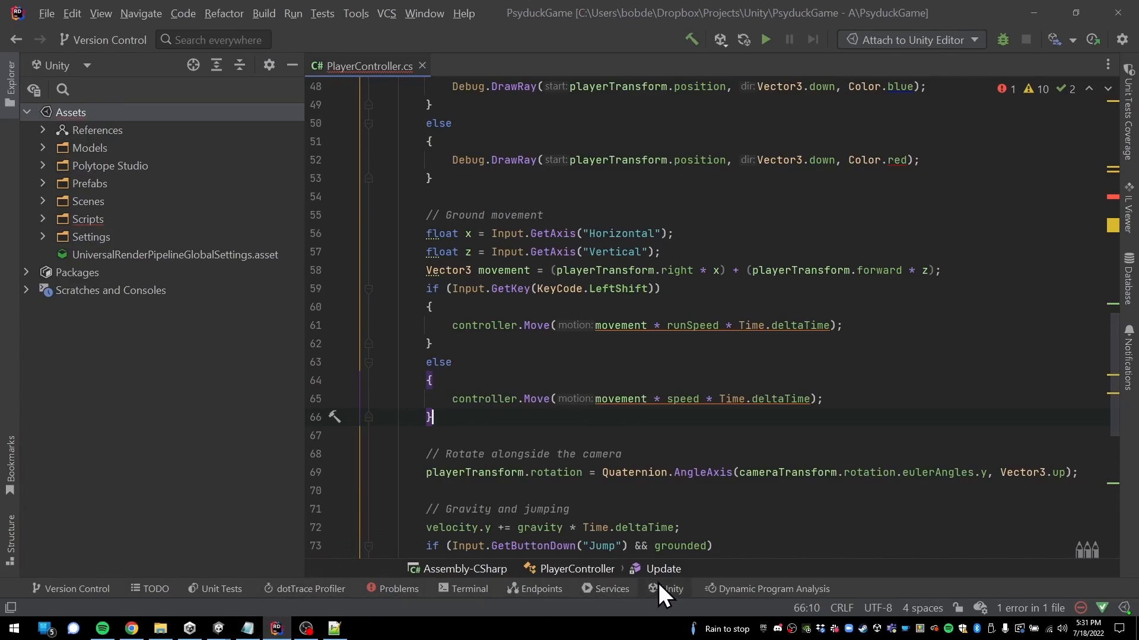
click(386, 592)
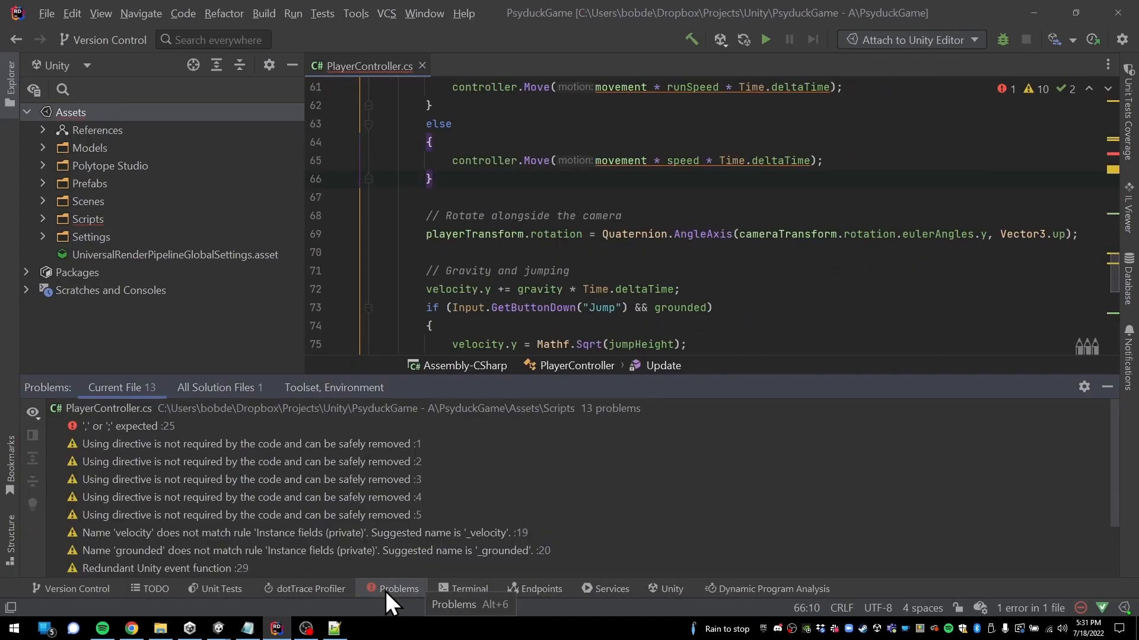
double_click(133, 422)
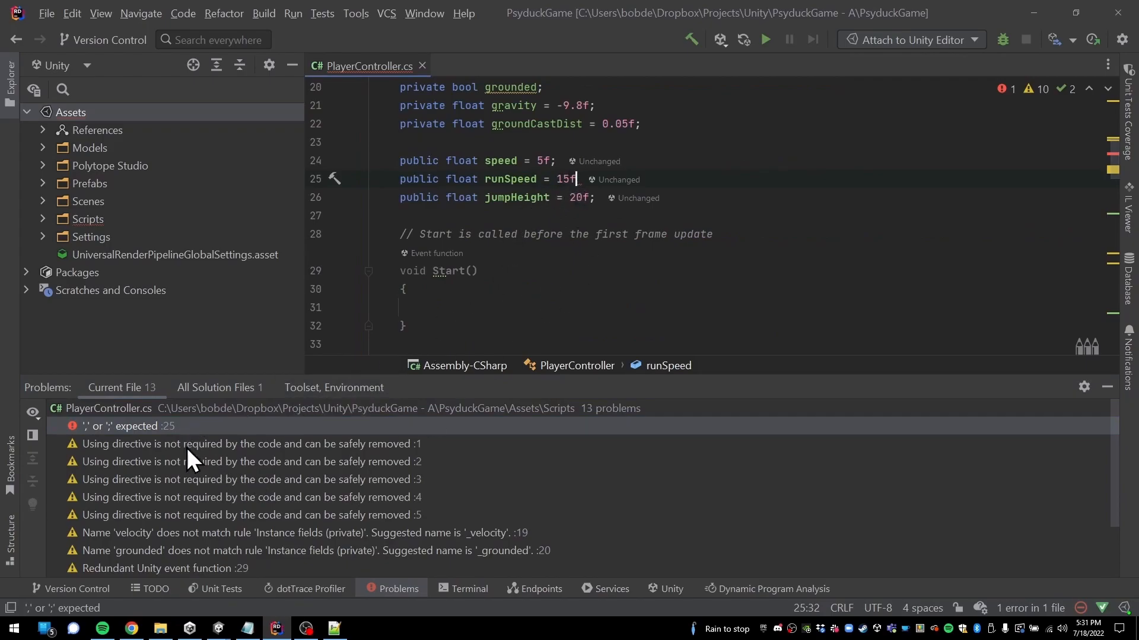
text(;)
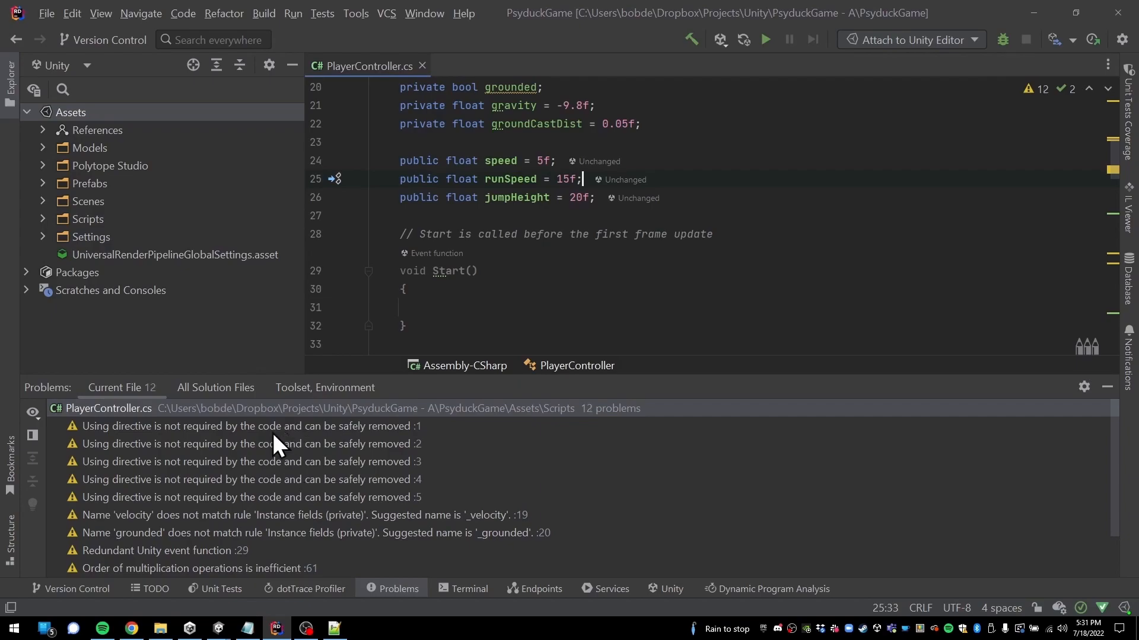
click(394, 590)
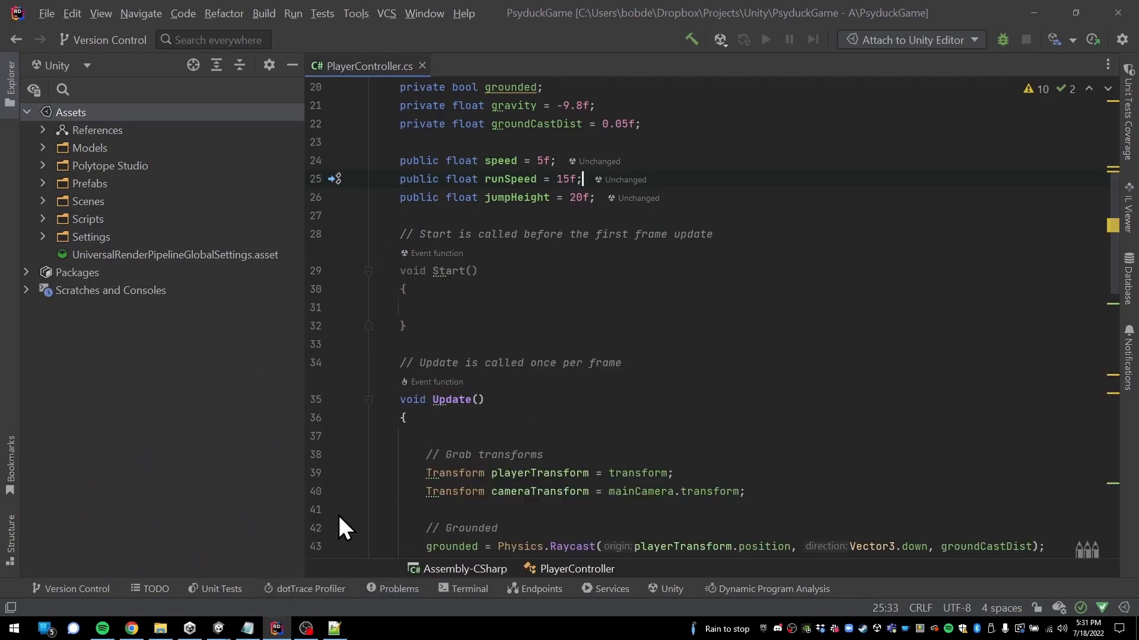
Switch to Unity, run the game in Play mode to test the Trainer's movement, and stop it again
click(219, 628)
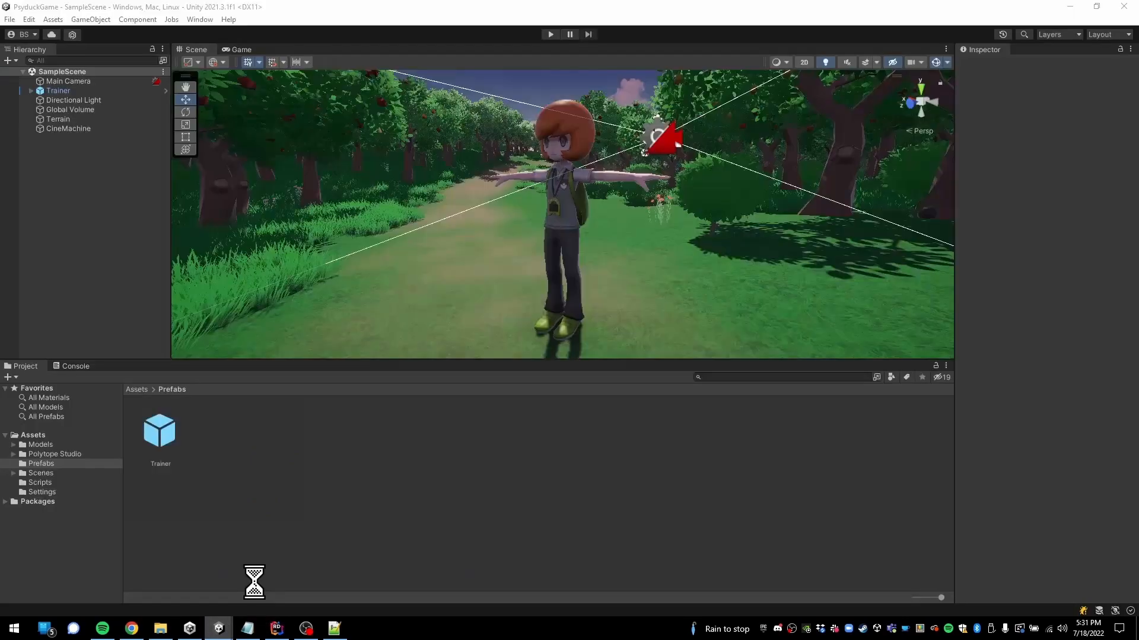
click(551, 32)
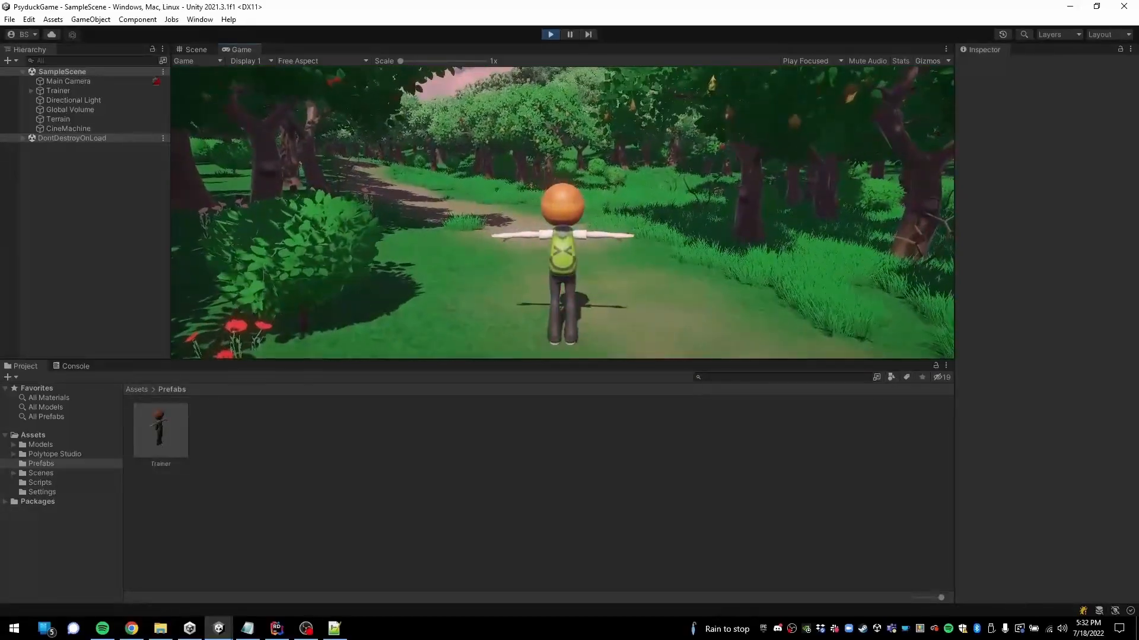
click(550, 35)
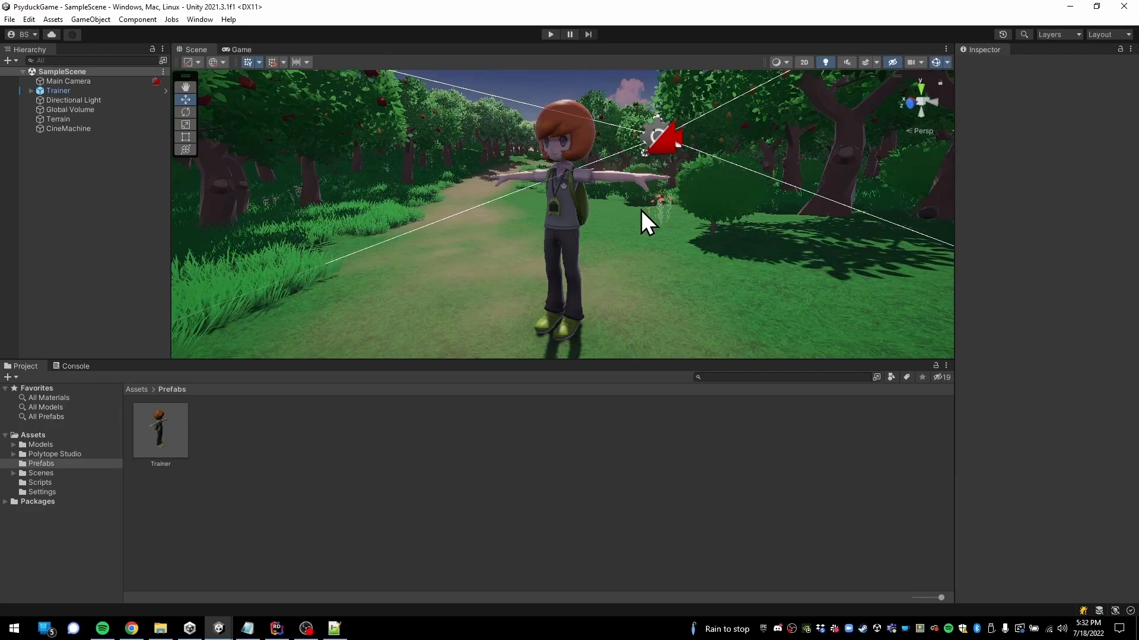
Create an Animator Controller named AC_Trainer in the Models > Animations folder
click(645, 251)
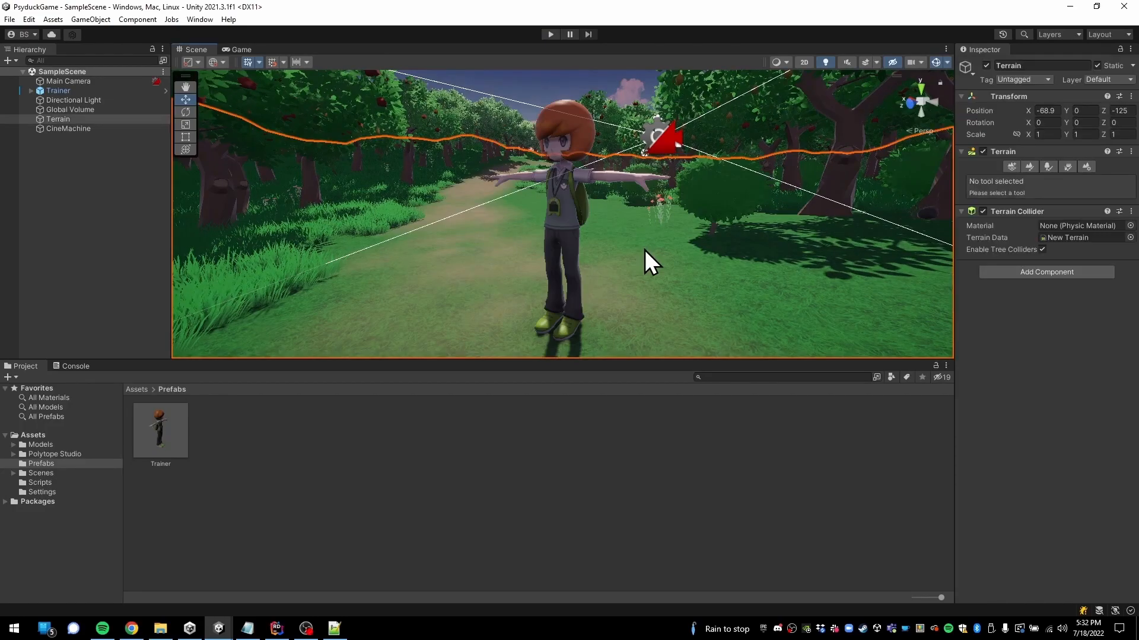
click(13, 446)
click(44, 448)
click(59, 454)
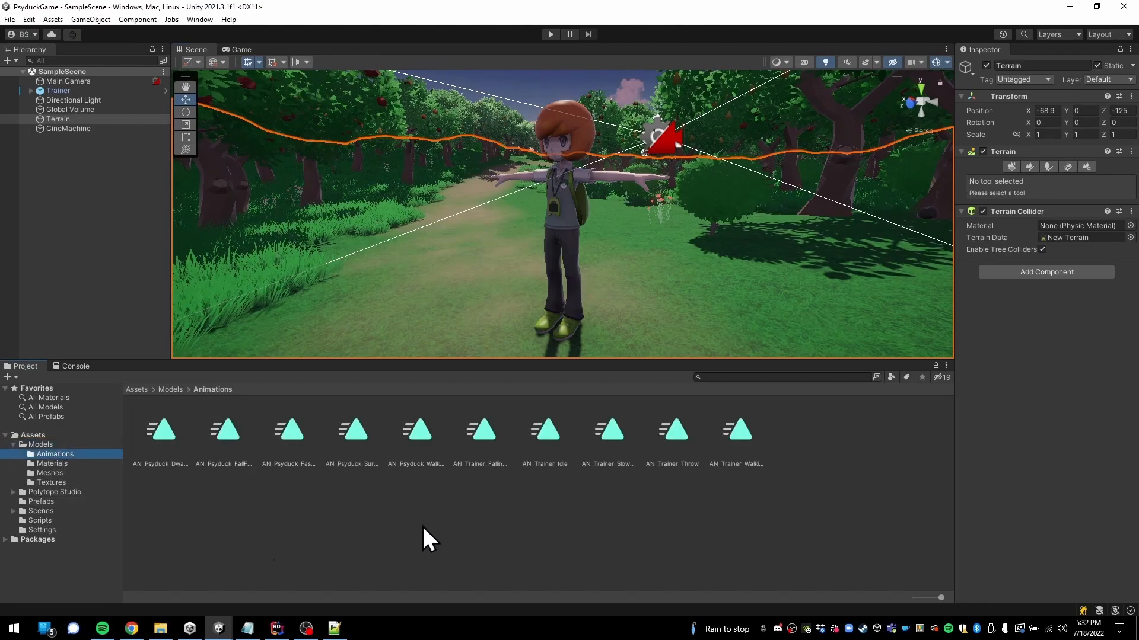
right_click(681, 514)
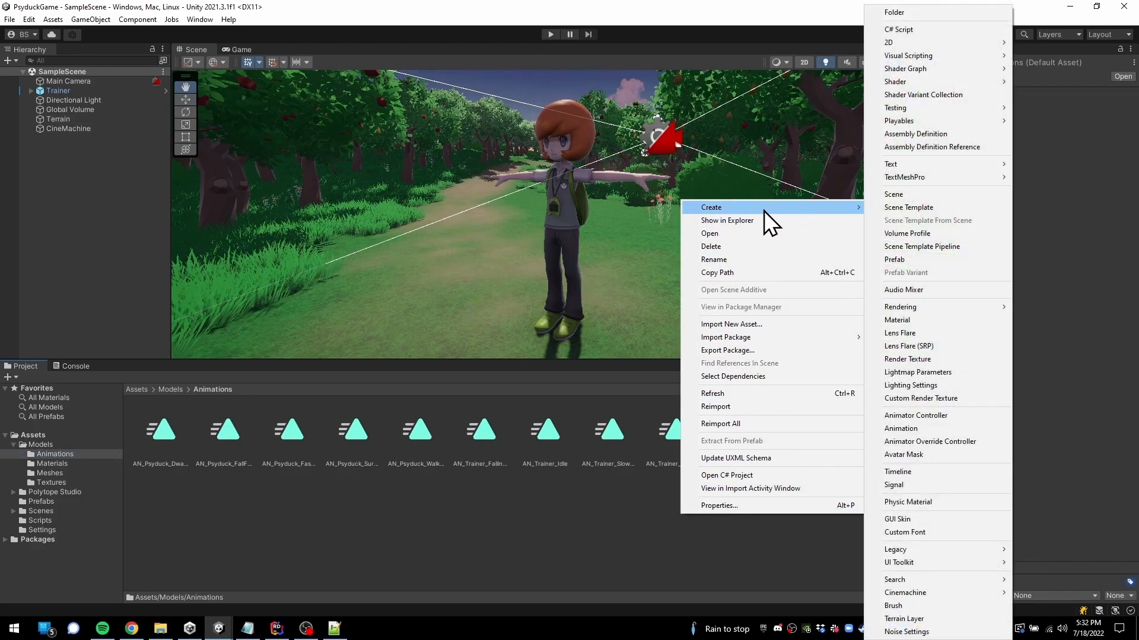
mouse_move(763, 210)
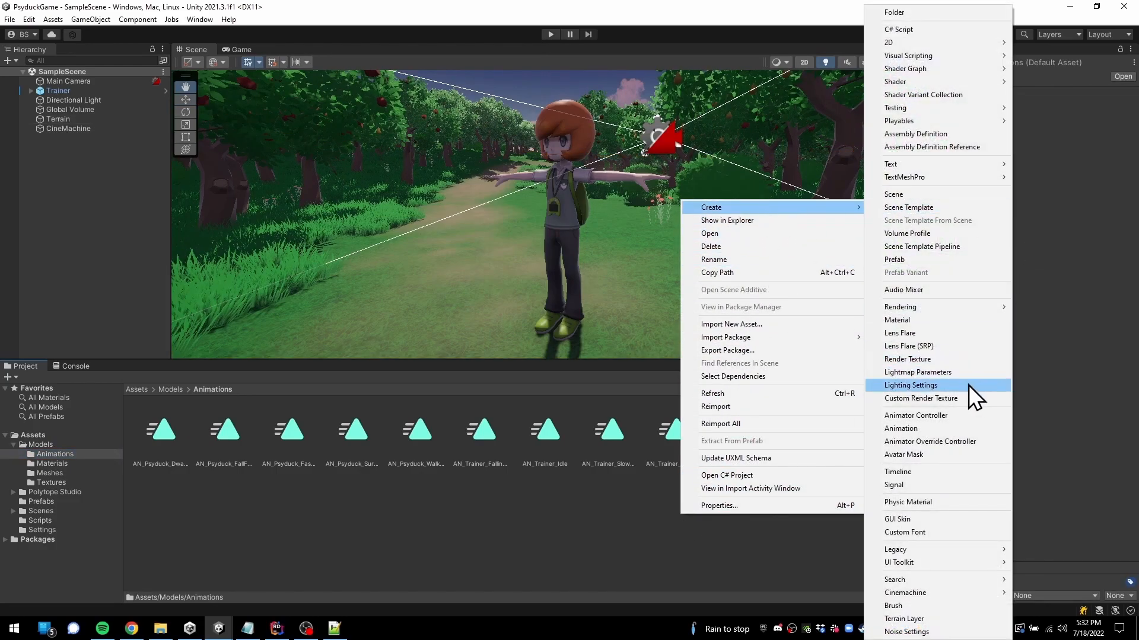
click(961, 416)
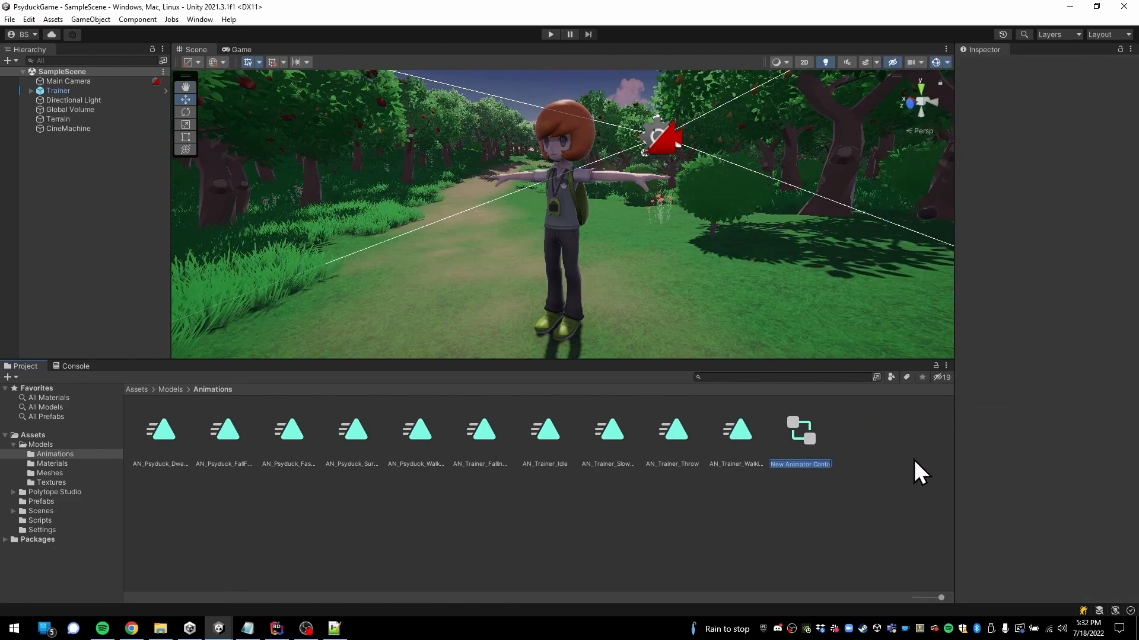
text(AC)
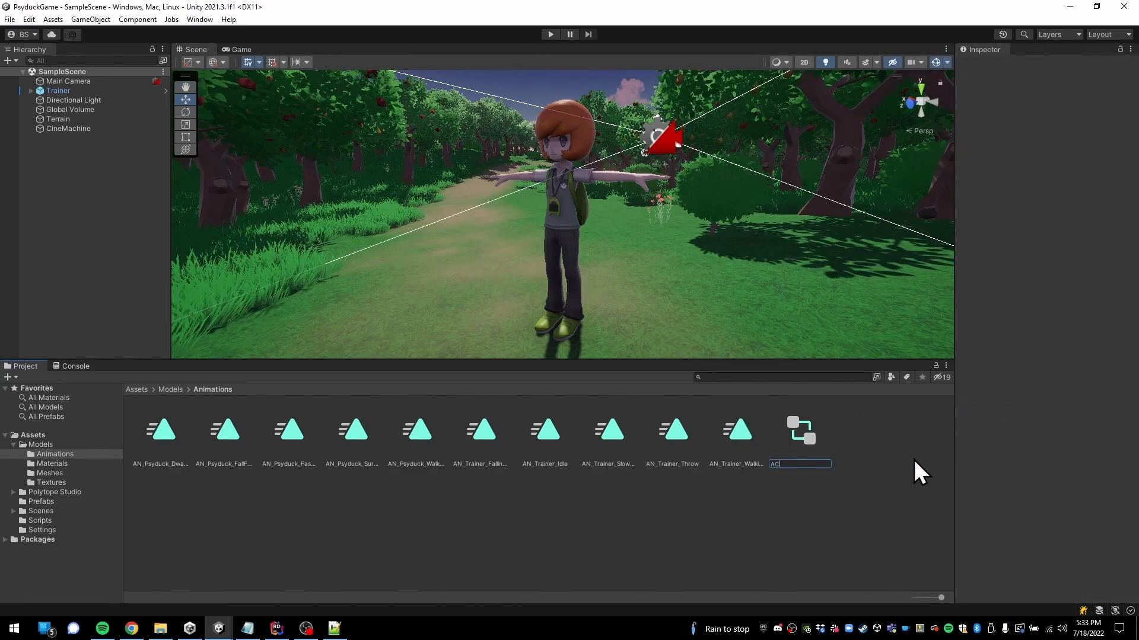
text(_Te)
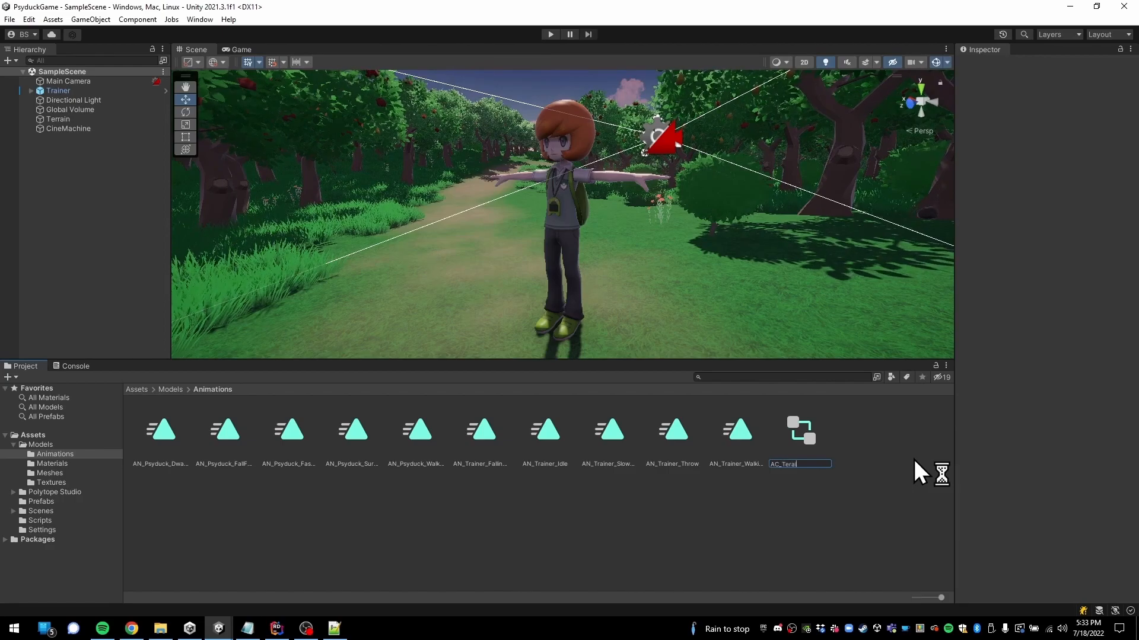
key(BackSpace)
text(rainer)
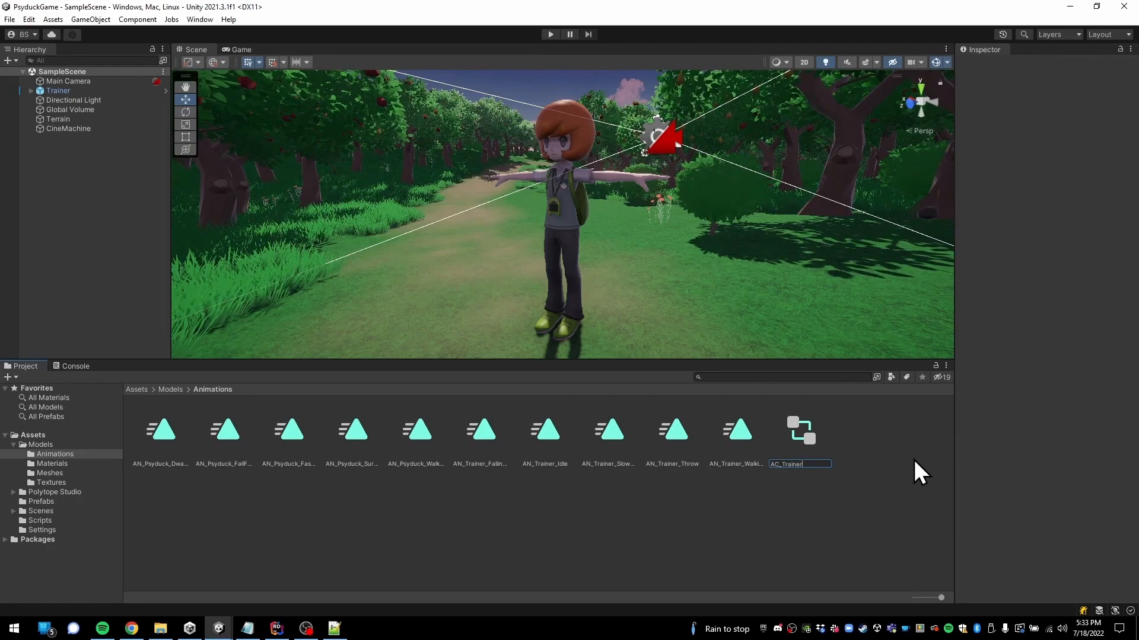
key(Return)
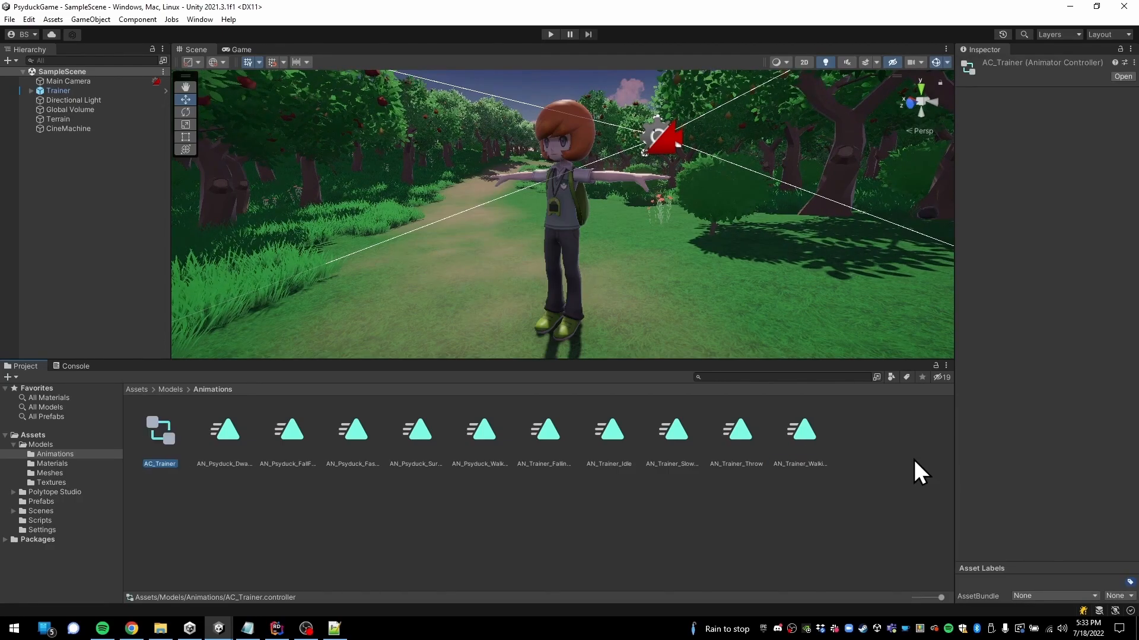
Open AC_Trainer, dock the Animator window beside the Project window with more width, and show the animation assets as a compact list
double_click(160, 431)
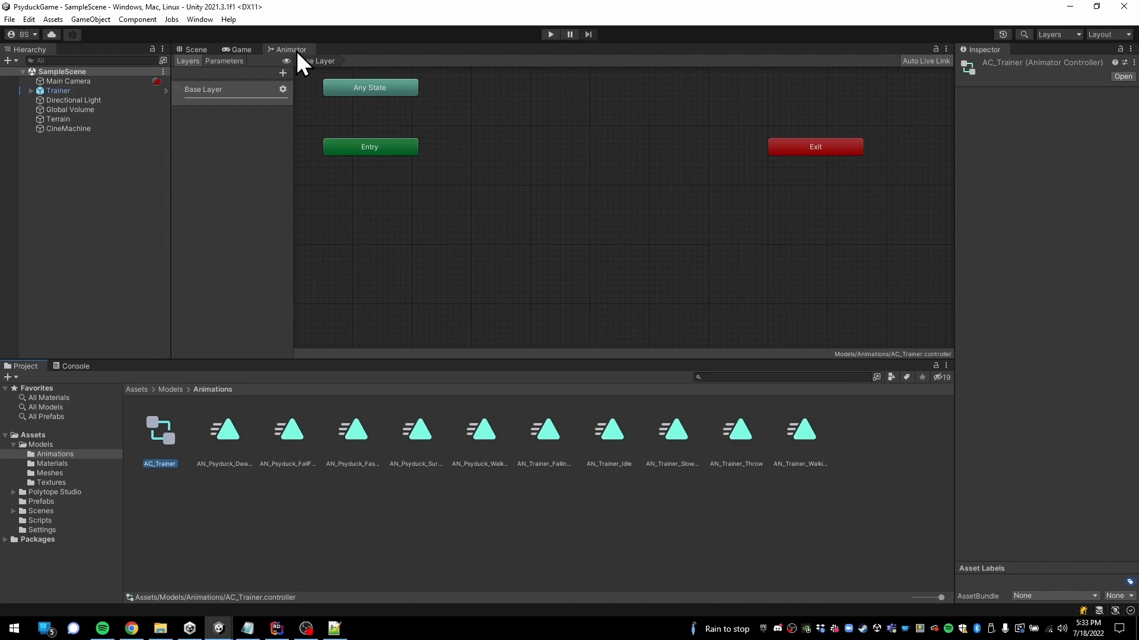
drag(292, 48, 936, 462)
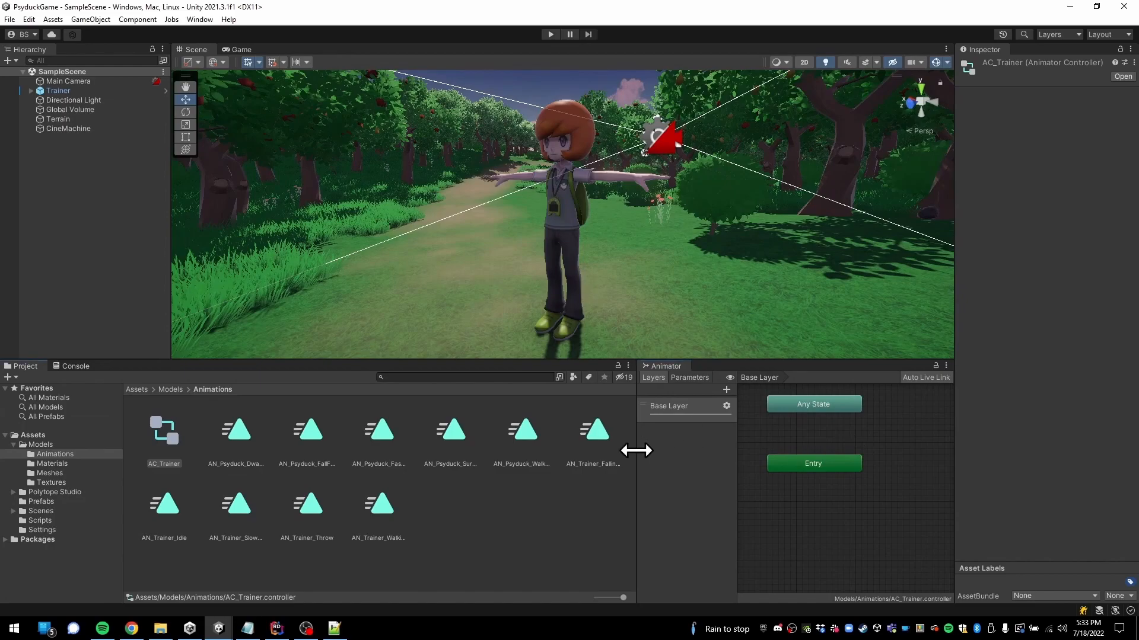
drag(636, 451, 459, 445)
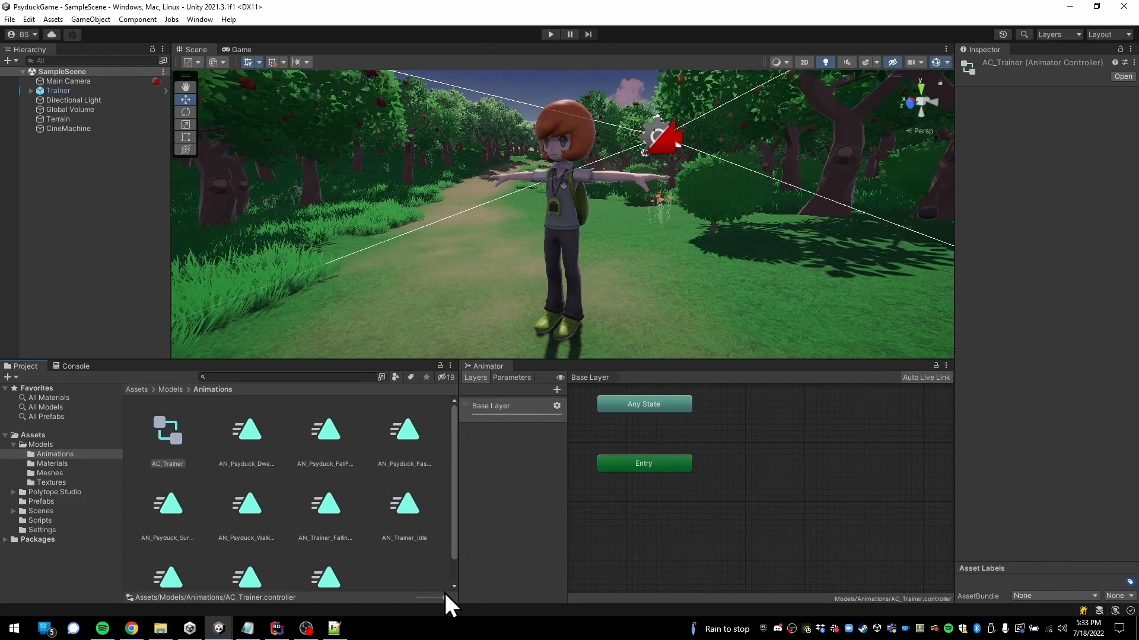
drag(445, 598, 385, 586)
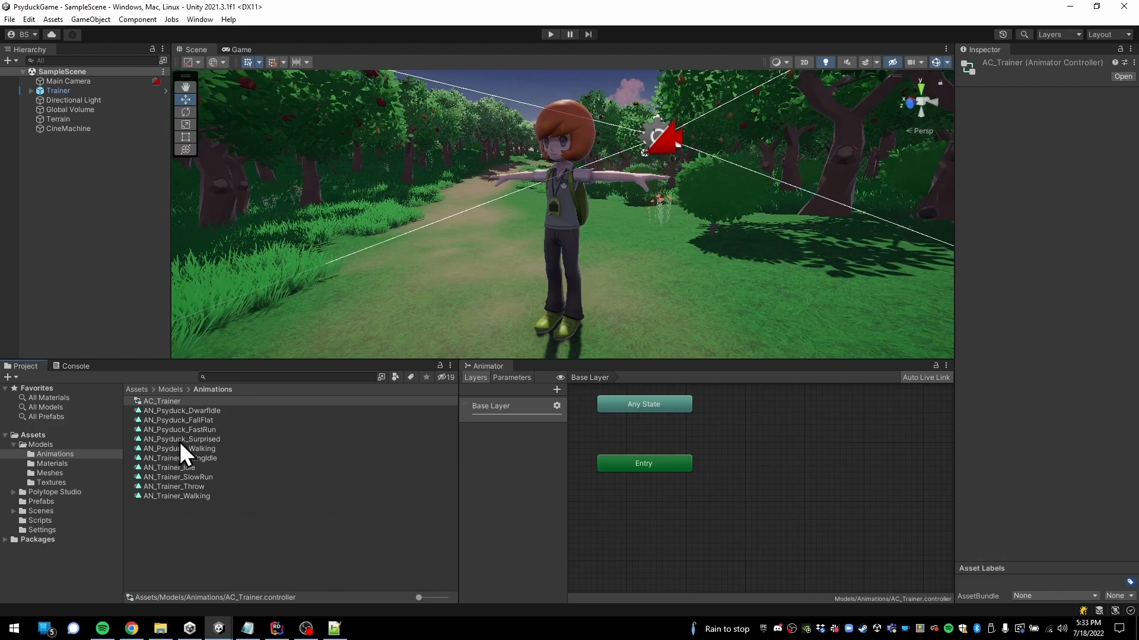
drag(460, 449, 401, 447)
Add the AN_Trainer_Idle clip as the default state in AC_Trainer's Base Layer and briefly run the game in Play mode
scroll(670, 462, down, 3)
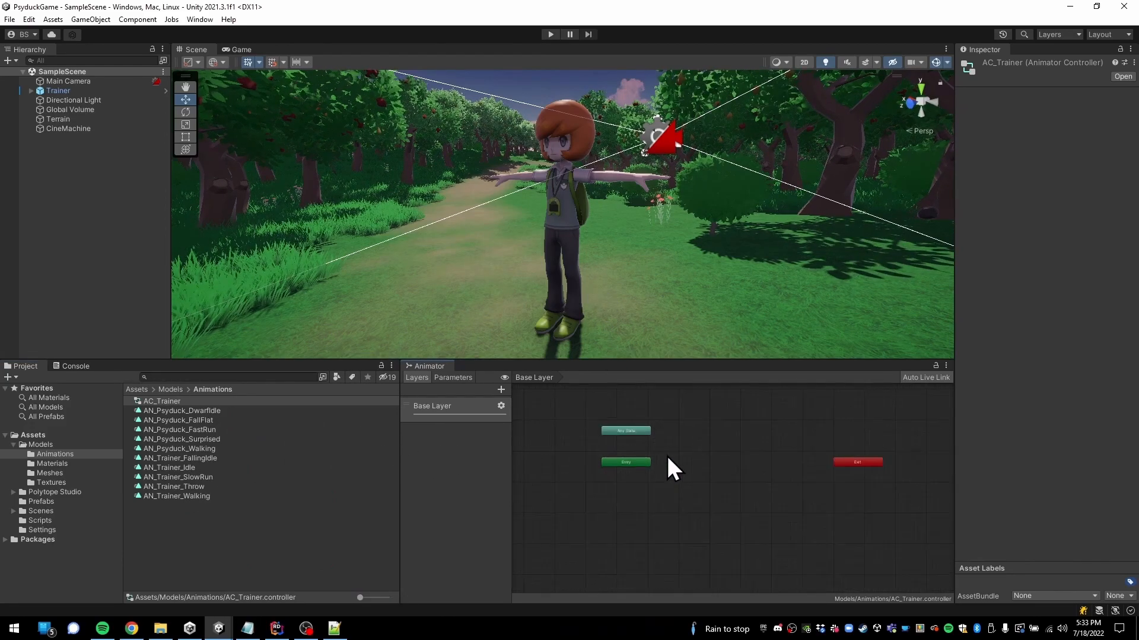
scroll(675, 454, up, 1)
middle_drag(676, 454, 636, 473)
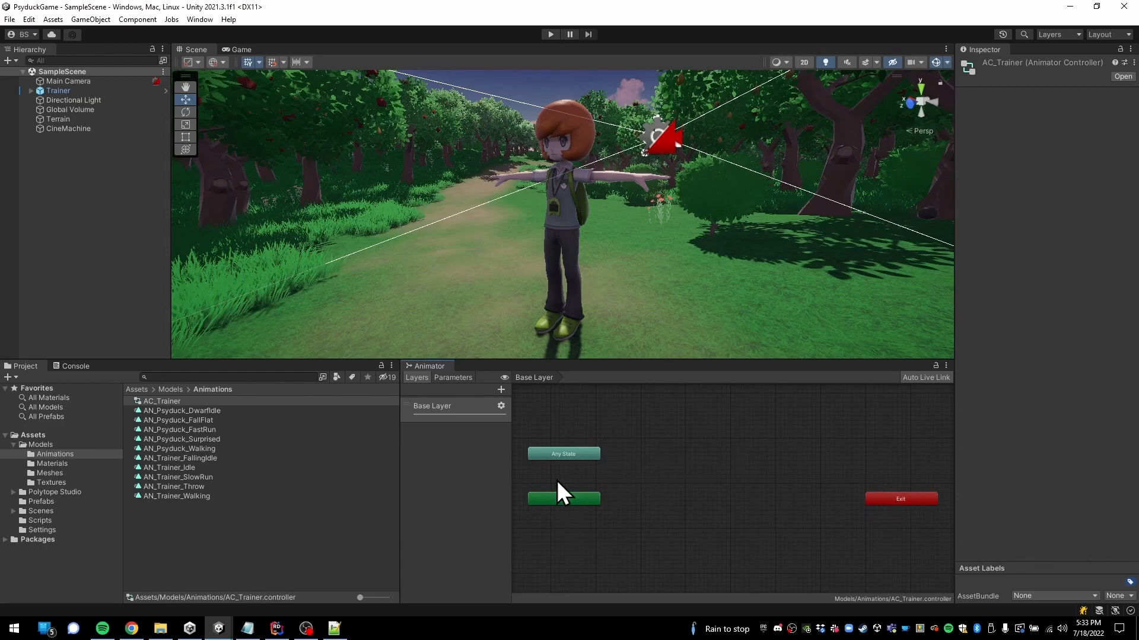
scroll(607, 480, down, 1)
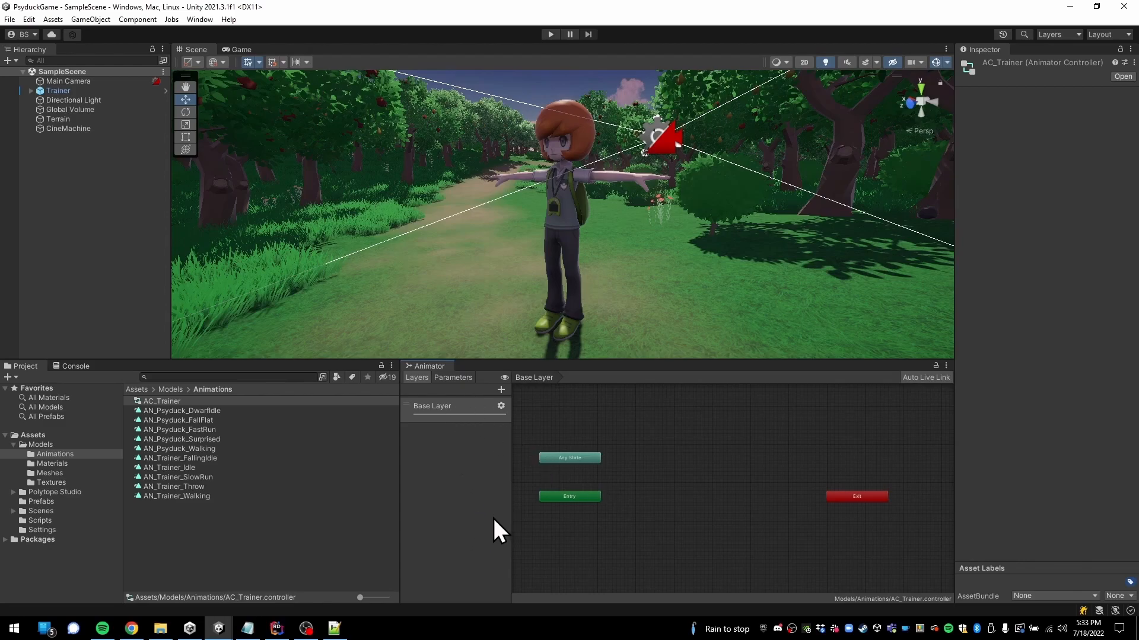
click(175, 469)
drag(155, 471, 665, 493)
click(692, 503)
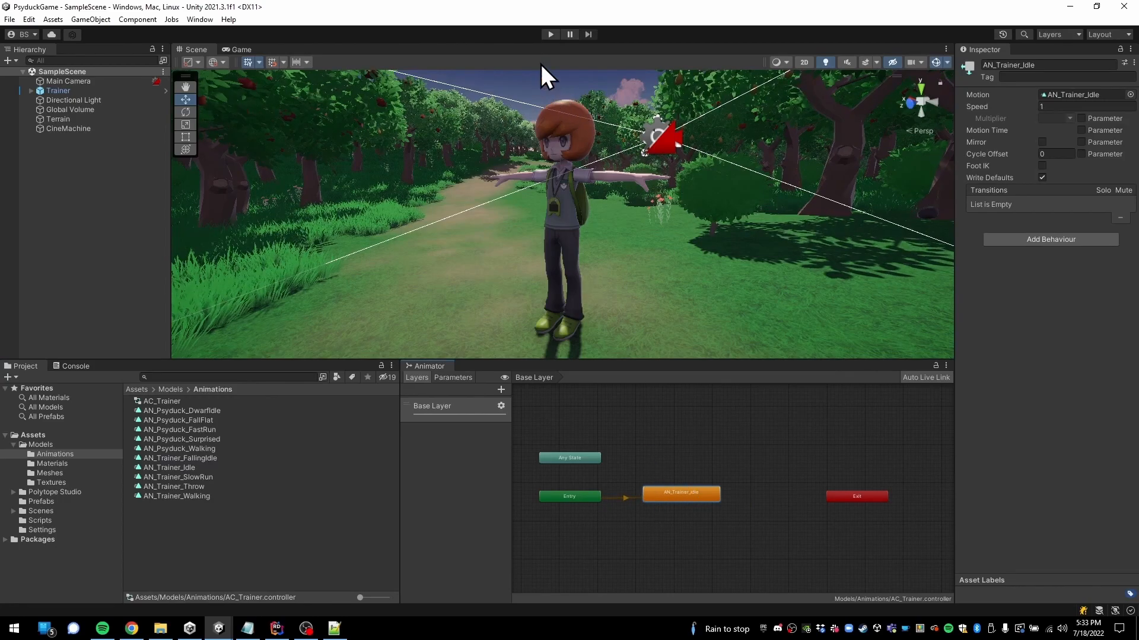
click(549, 34)
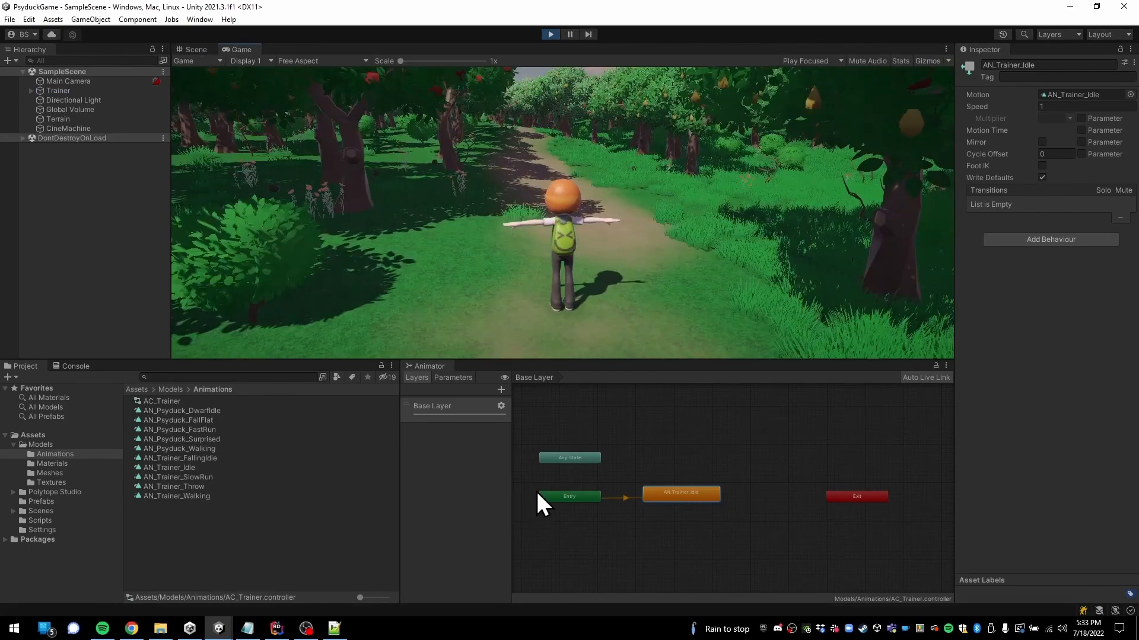
click(550, 34)
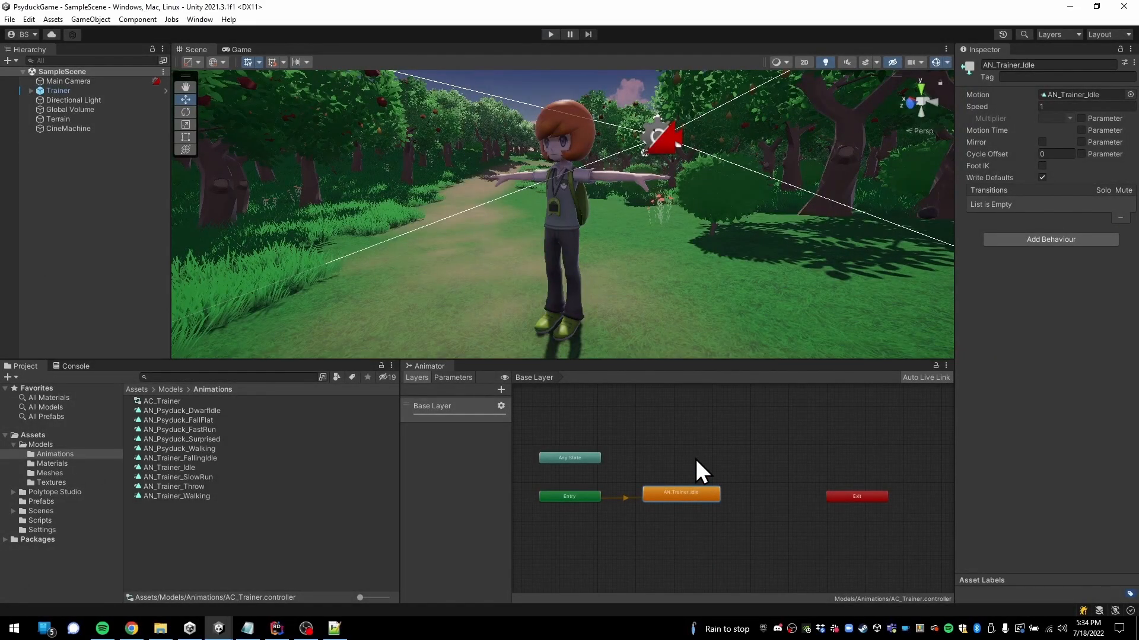
Add an Animator component to the Trainer object and assign AC_Trainer as its controller
click(80, 92)
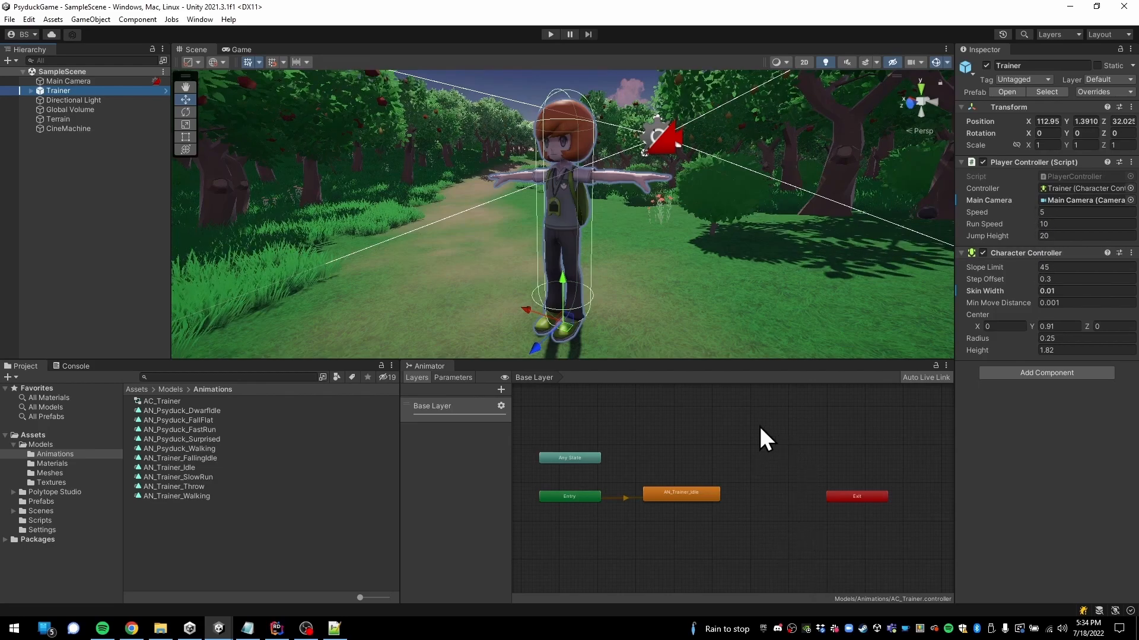
click(1039, 373)
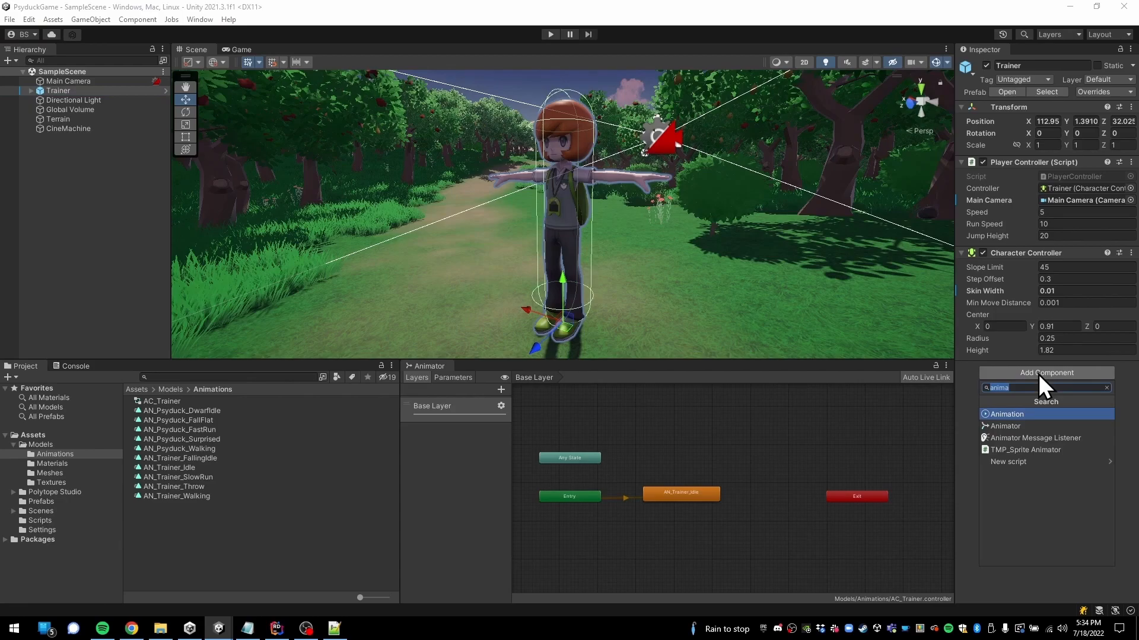
click(1005, 427)
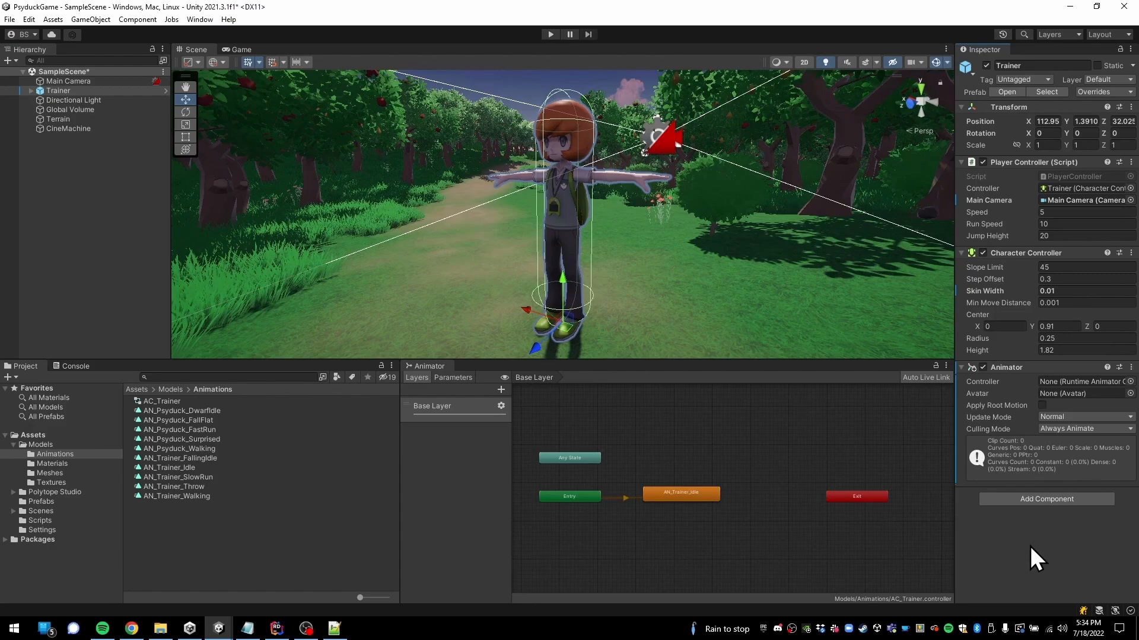
drag(165, 400, 1087, 380)
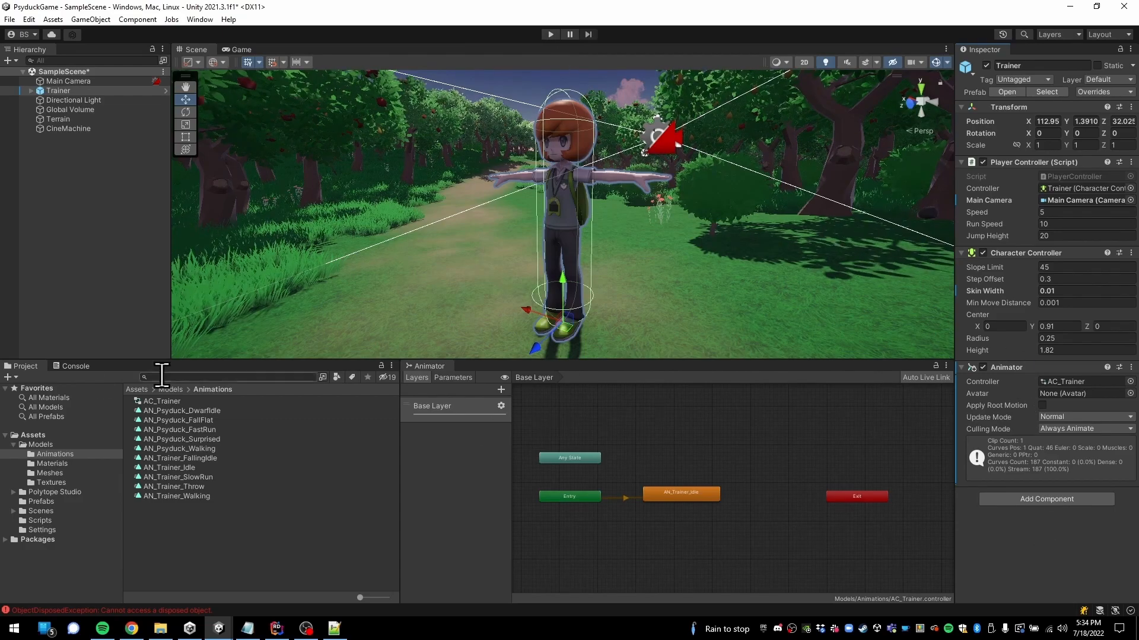
Move the AN_Trainer_Idle state slightly toward Exit, then run the game to test the Trainer's idle animation and stop it
drag(680, 502, 699, 502)
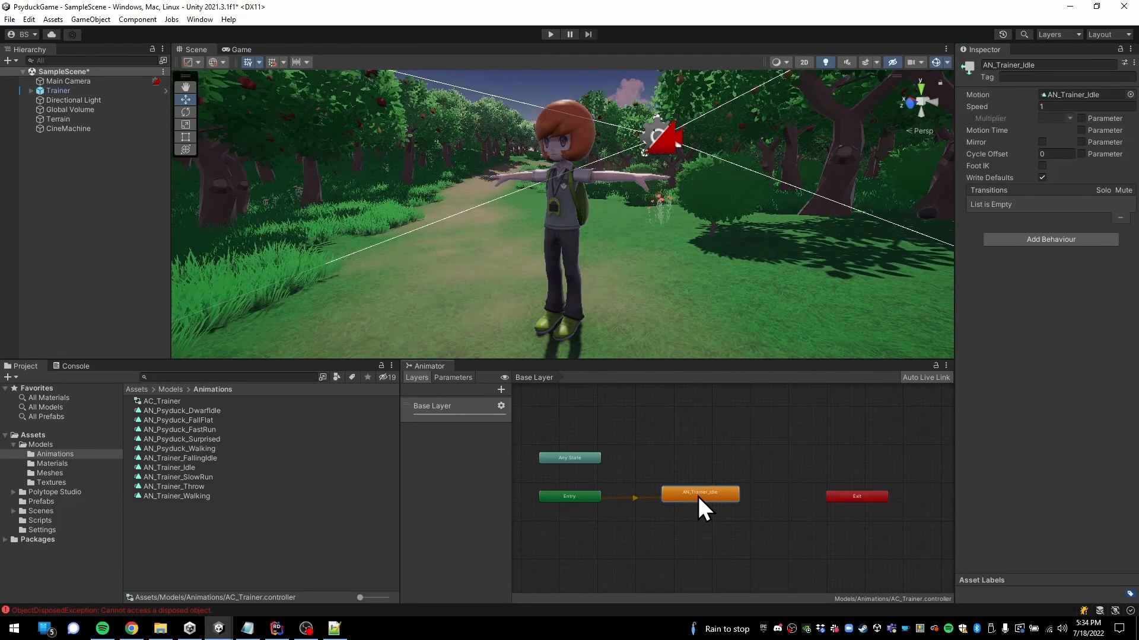
click(546, 35)
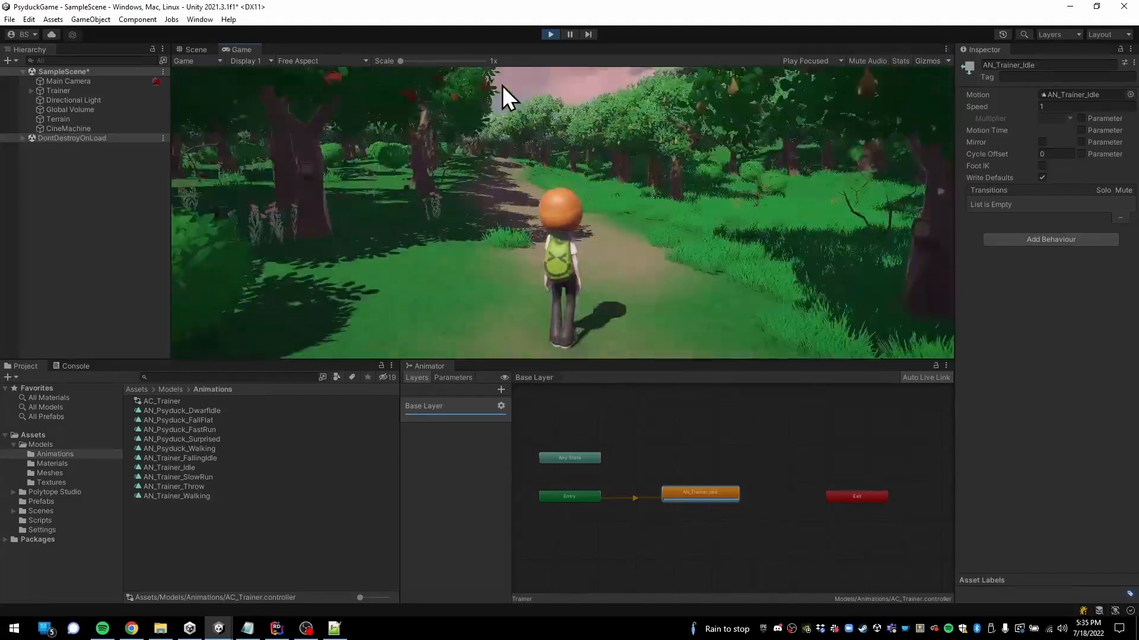
click(550, 37)
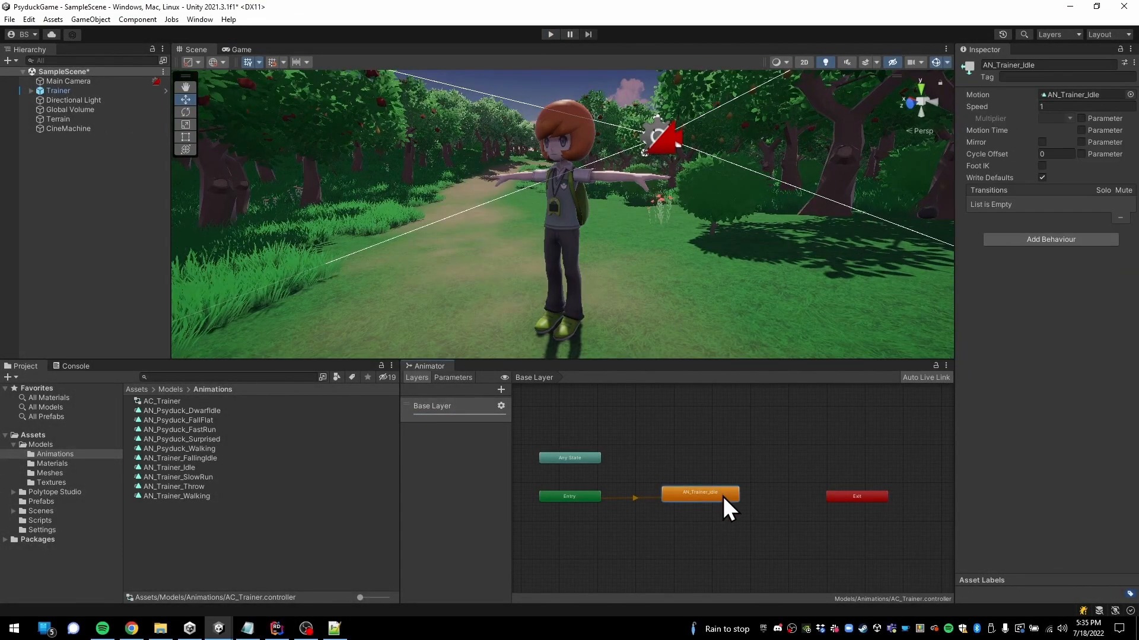
Enable Loop Time on the AN_Trainer_Idle and AN_Trainer_SlowRun animation clips
click(187, 466)
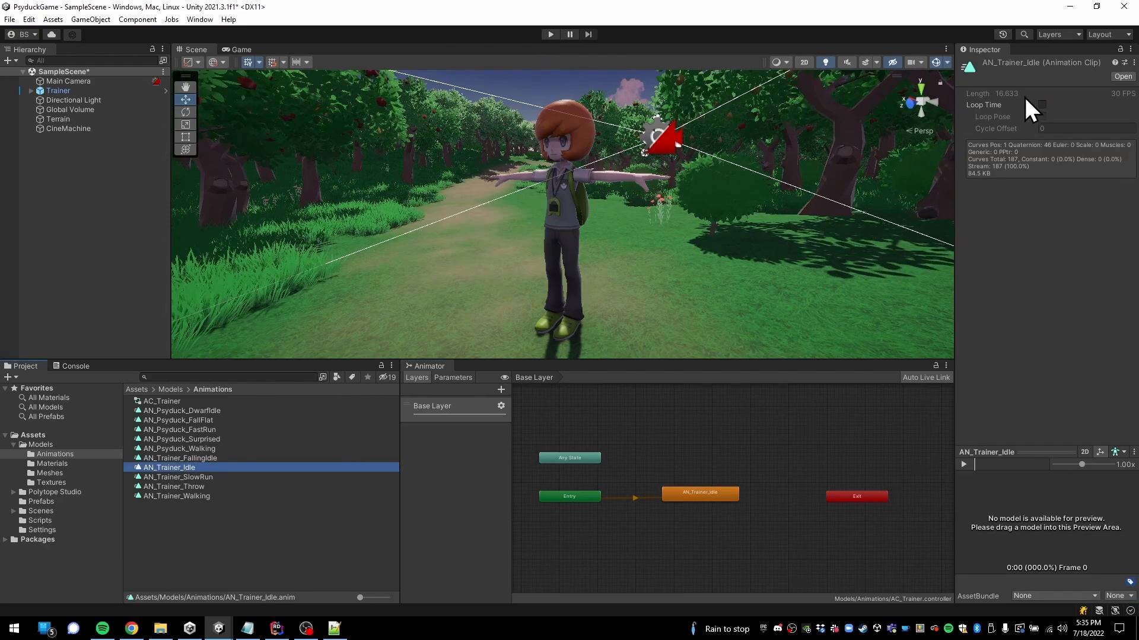
click(1042, 104)
click(190, 478)
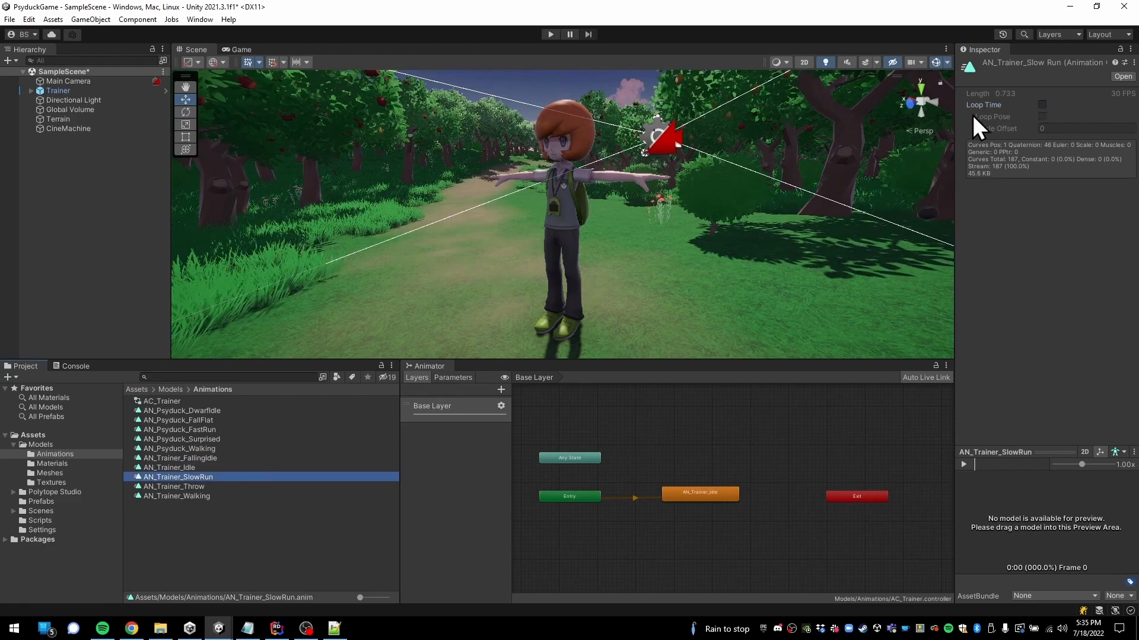
click(1040, 105)
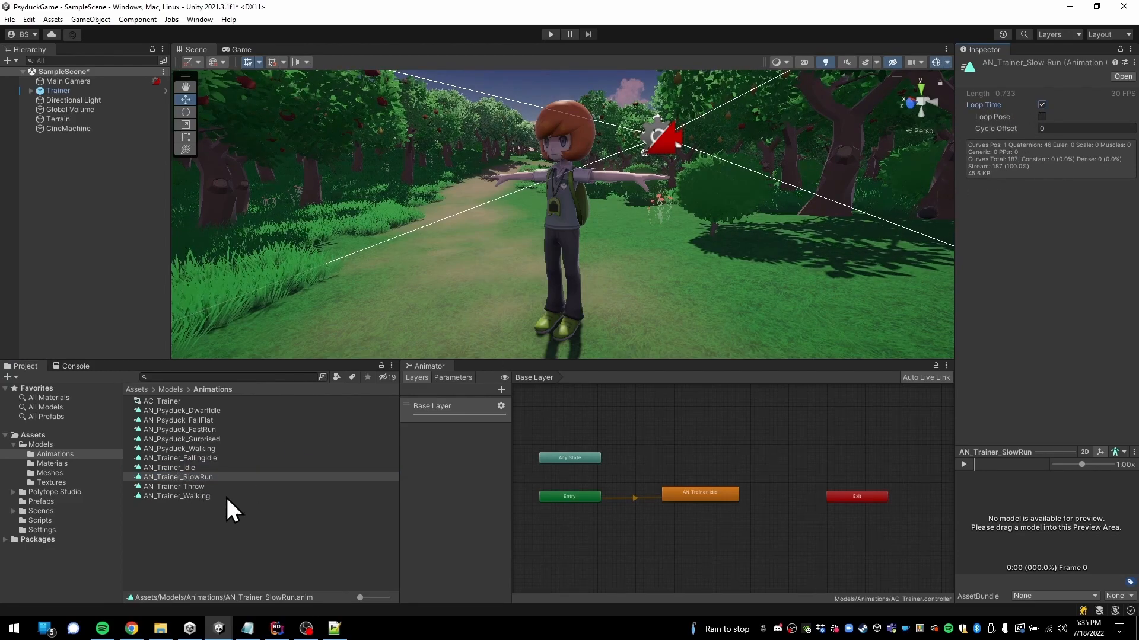
Enable Loop Time on the AN_Trainer_Throw and AN_Trainer_Walking animation clips individually
click(202, 487)
shift+click(196, 496)
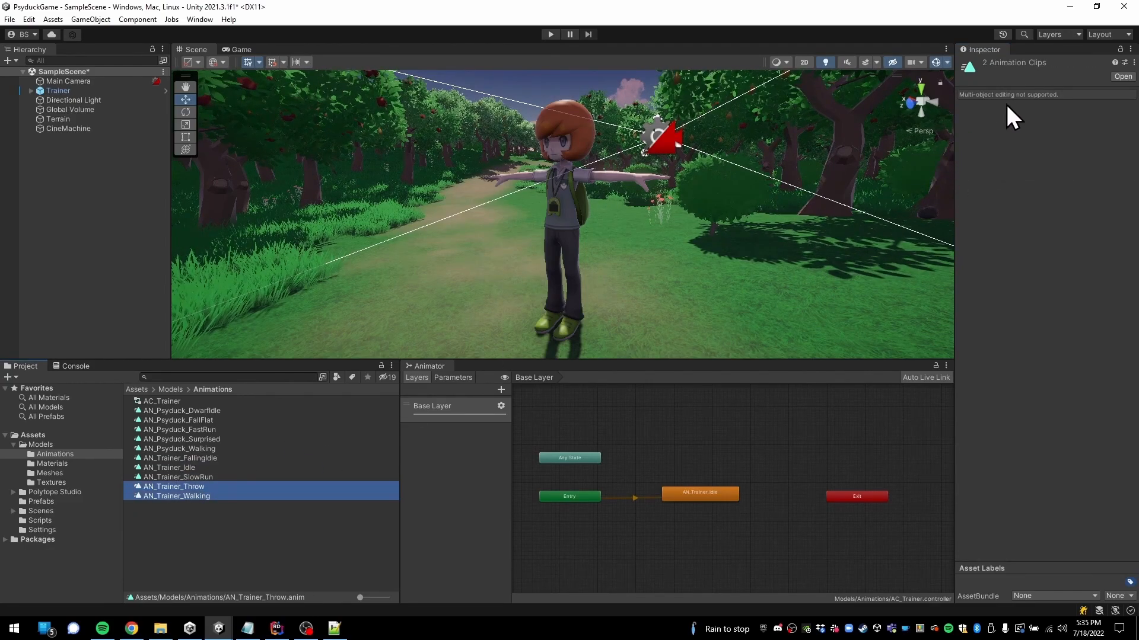
click(204, 478)
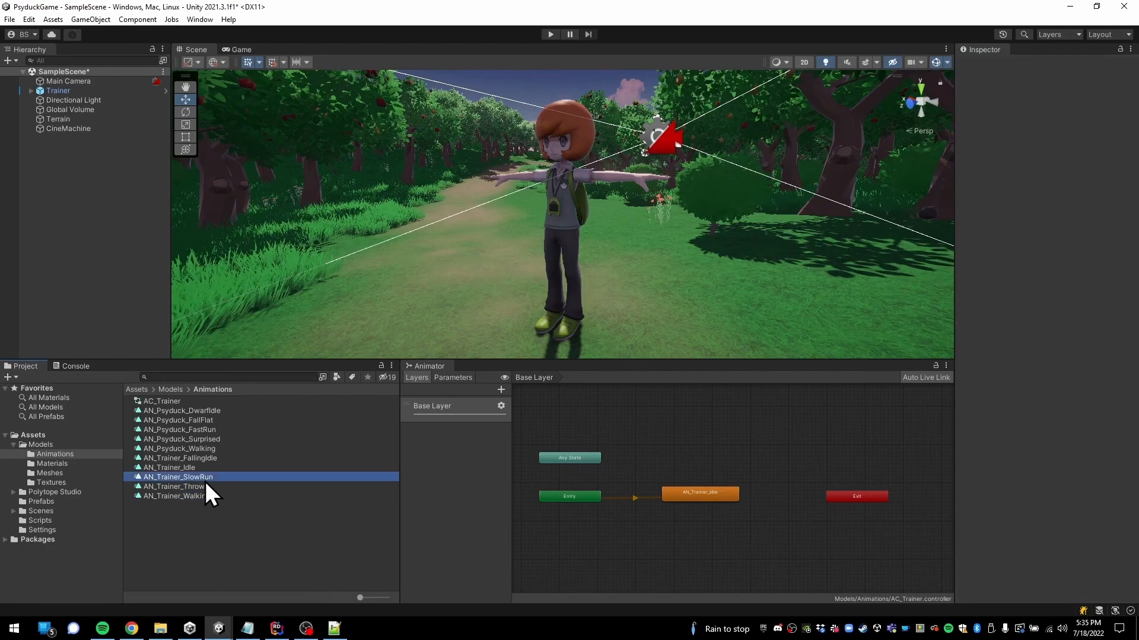
click(224, 487)
click(1042, 105)
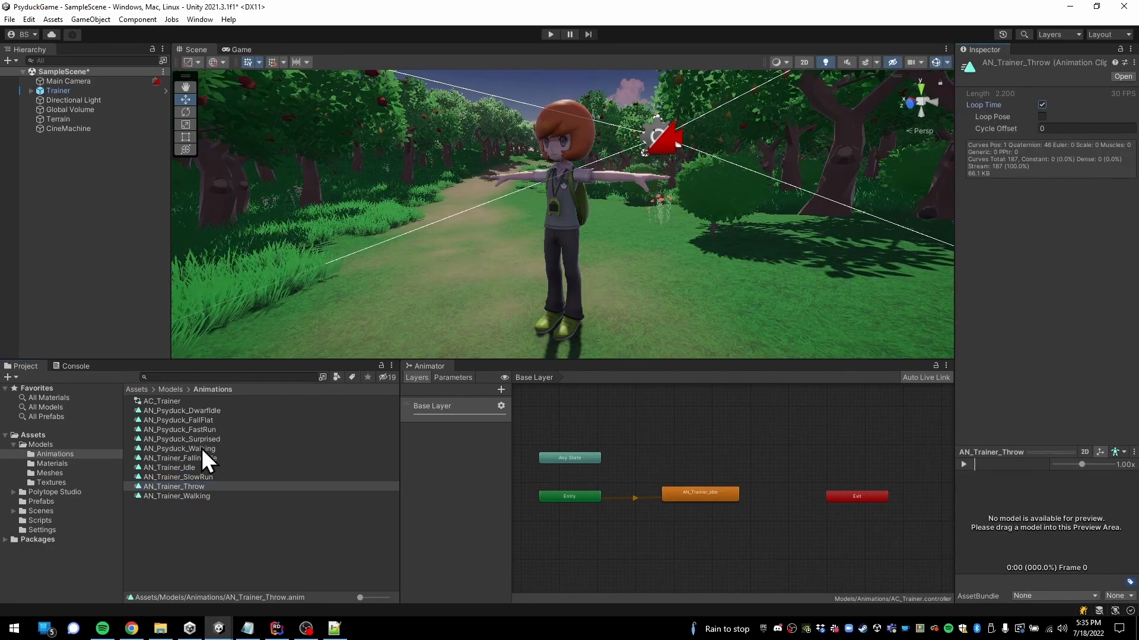
click(207, 497)
click(1042, 105)
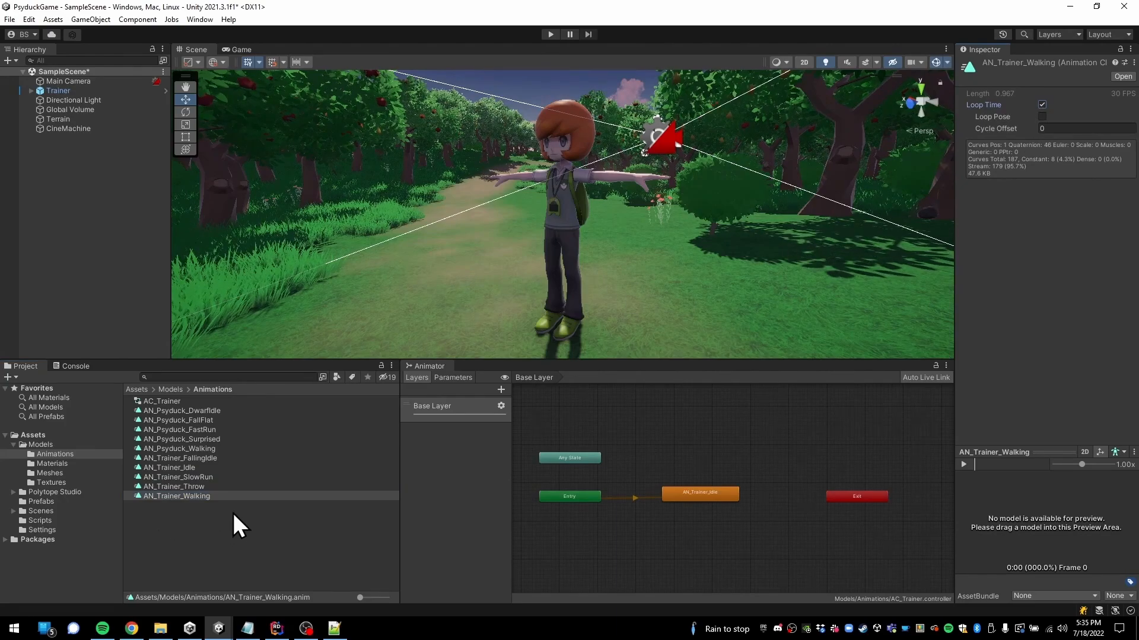
Recheck the Loop Time setting of the AN_Trainer_Idle clip and clear the asset selection
click(204, 467)
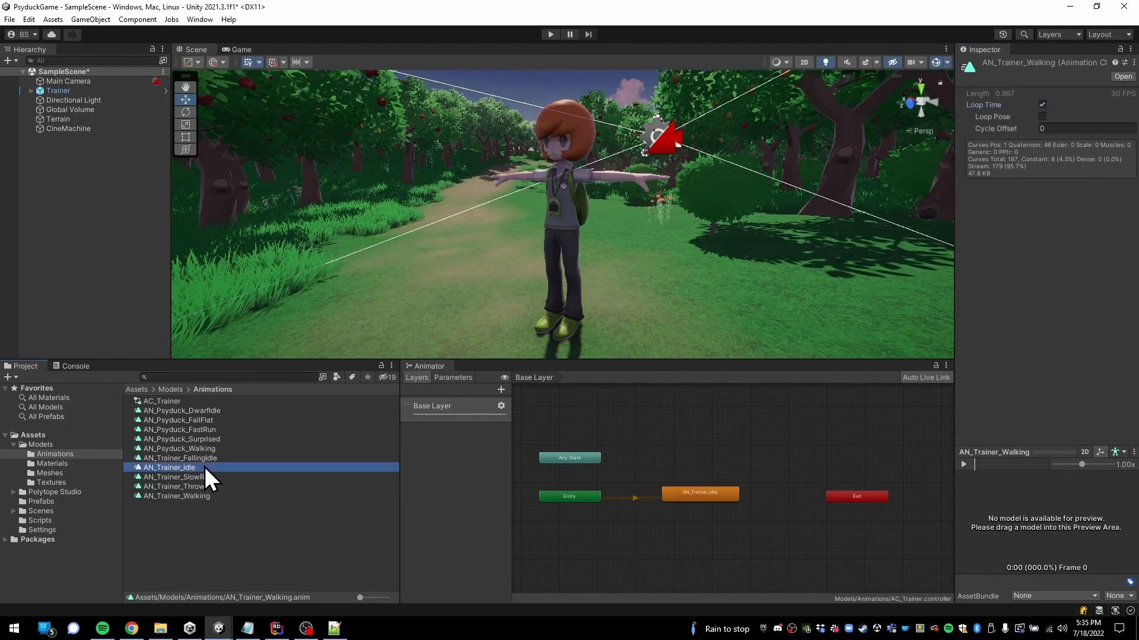
click(1041, 105)
click(276, 569)
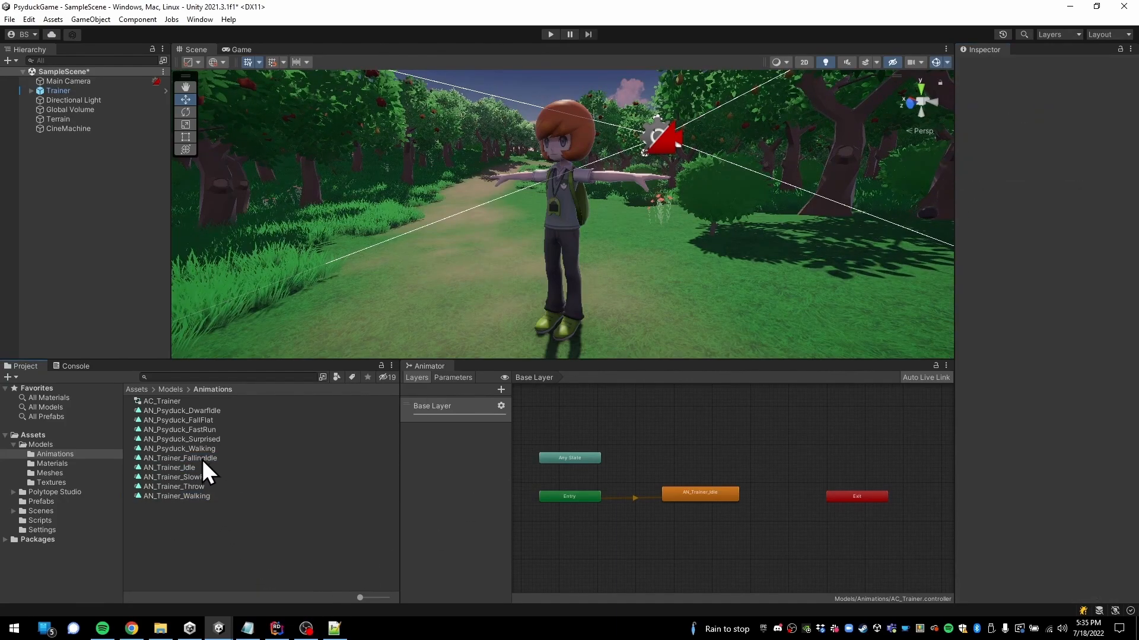
Check the Loop Time setting on the Trainer clips and disable Loop Time for AN_Trainer_Throw
click(202, 461)
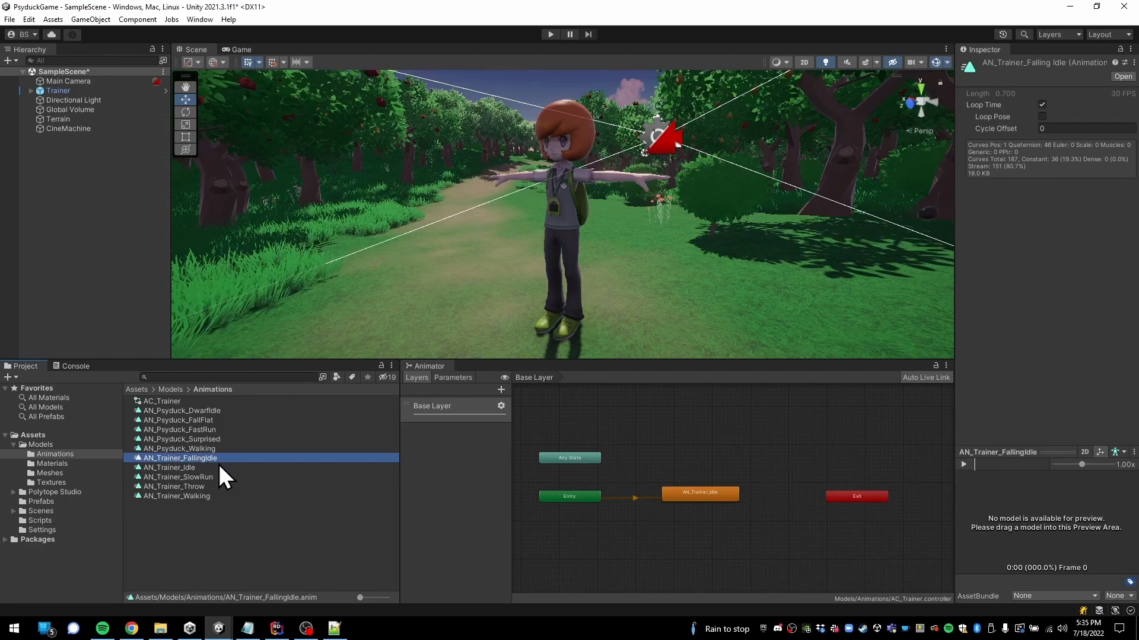
click(188, 468)
click(203, 476)
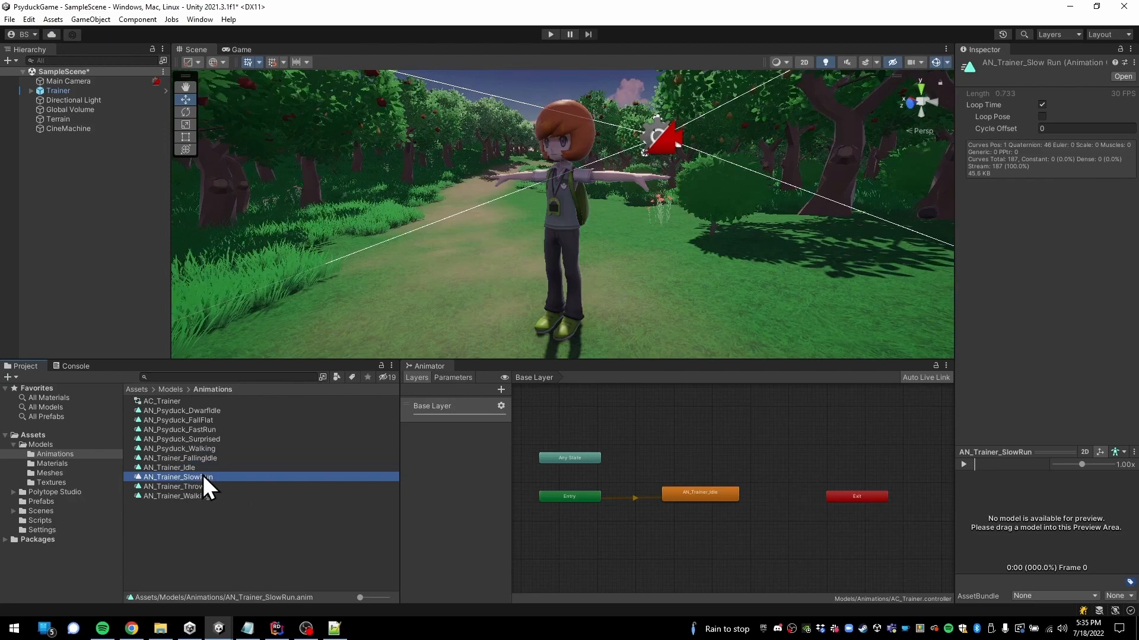
click(211, 496)
click(195, 488)
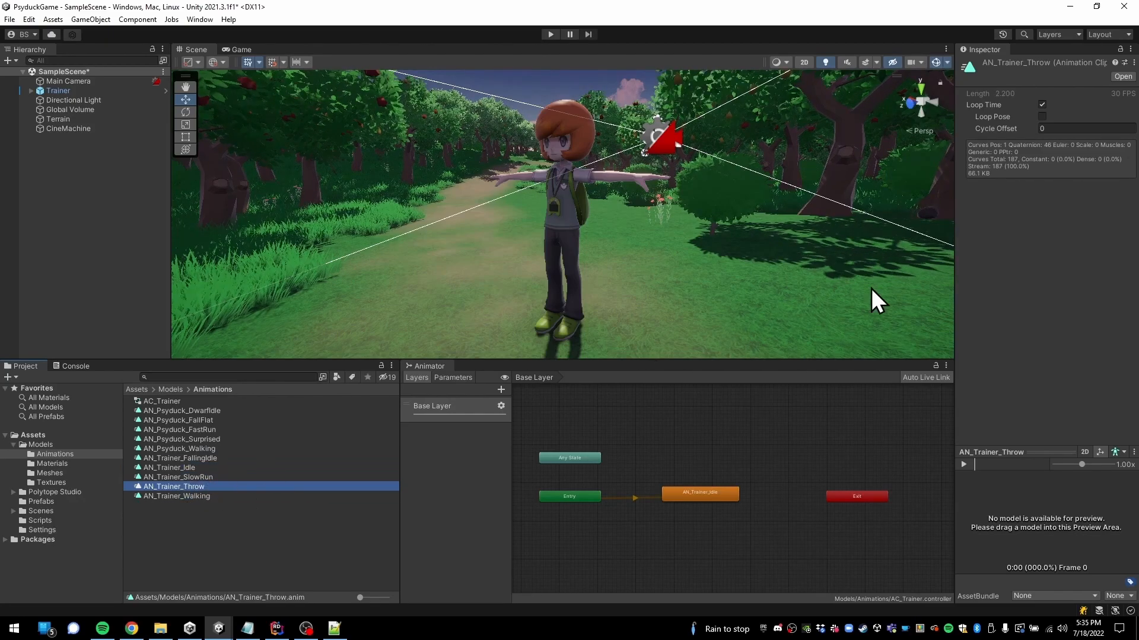
click(1042, 105)
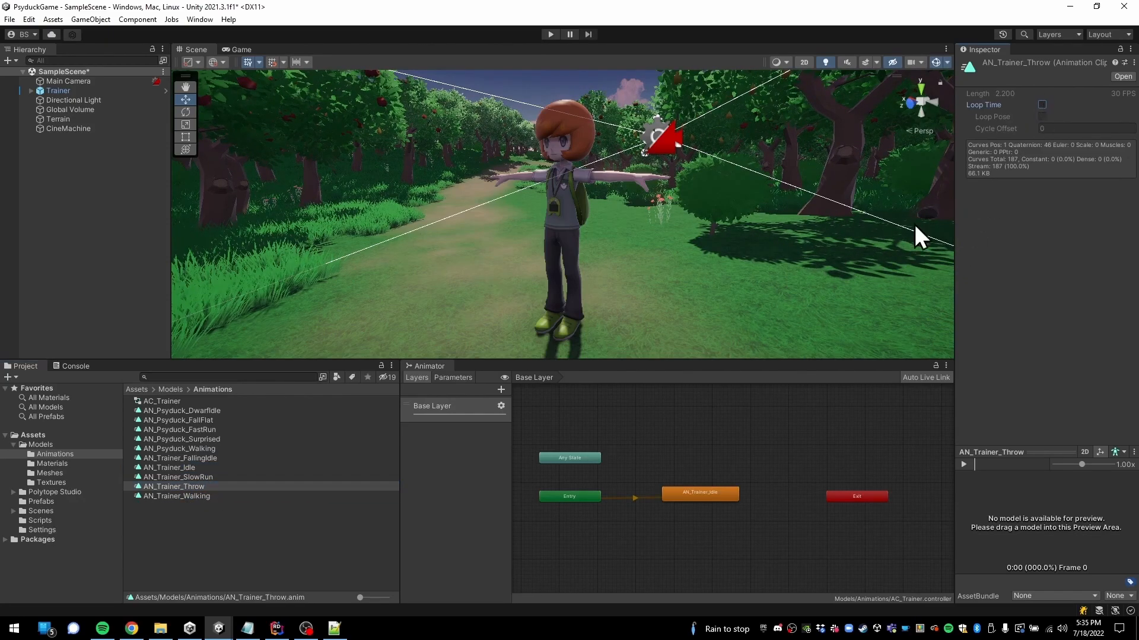
click(261, 543)
Recheck the Loop Time setting of the walking, idle, falling idle and slow run Trainer clips, and clear the selection
click(198, 498)
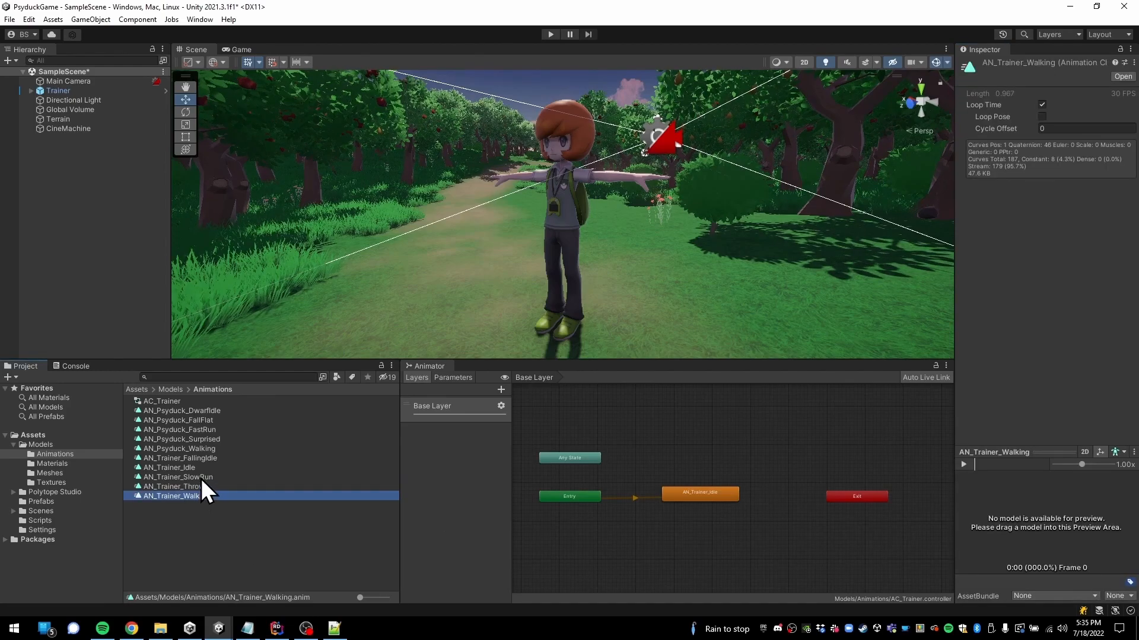
click(204, 472)
click(201, 459)
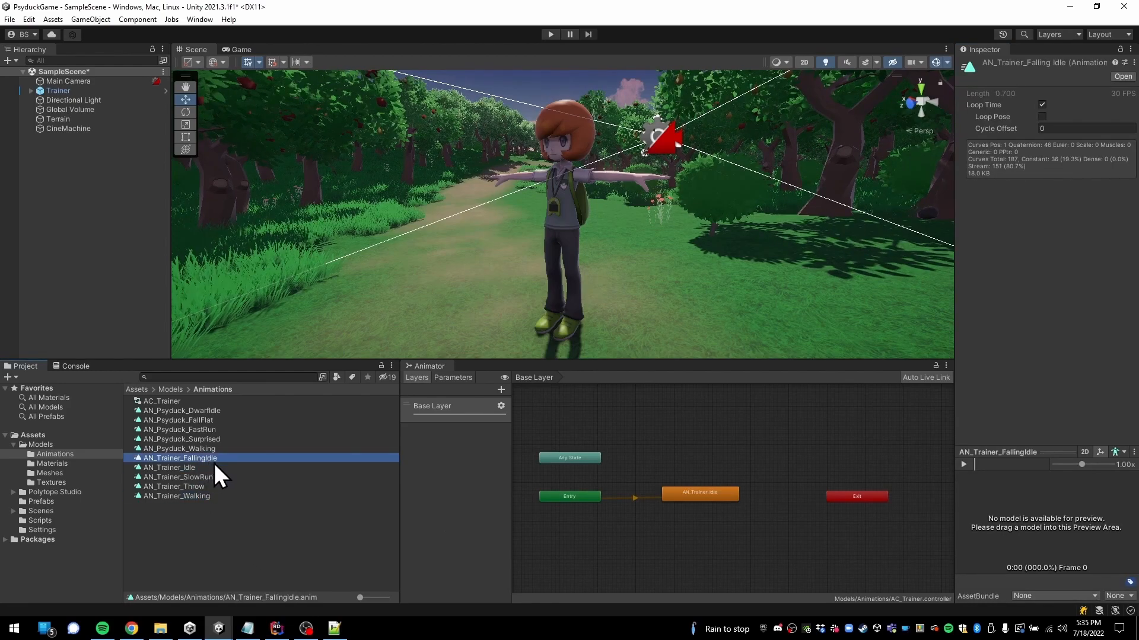
click(212, 467)
click(211, 477)
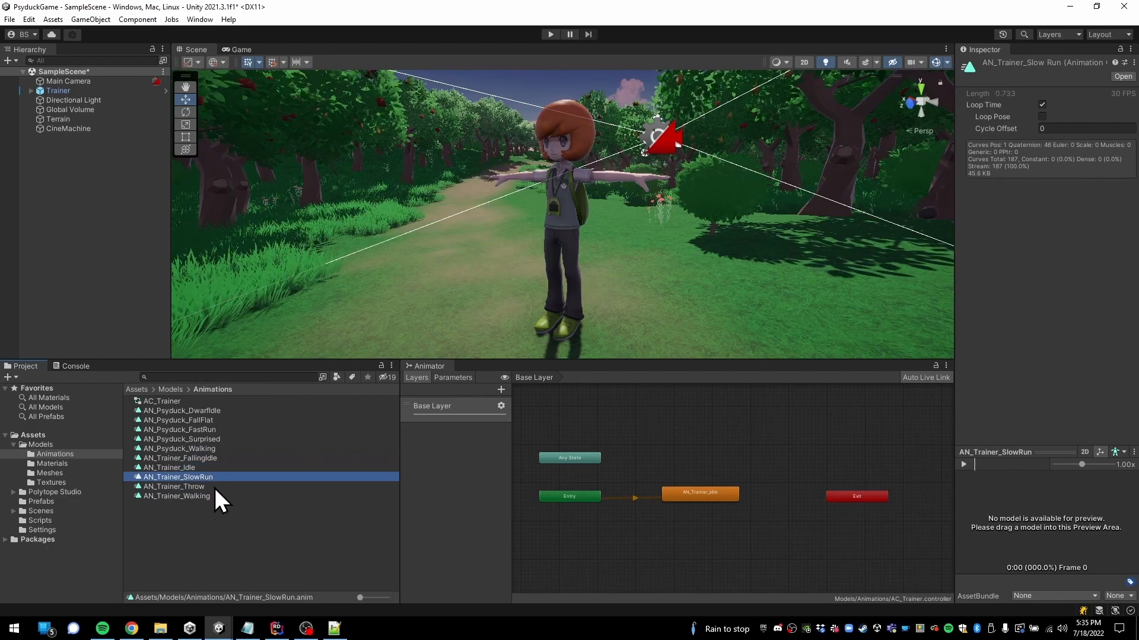
click(211, 496)
click(216, 558)
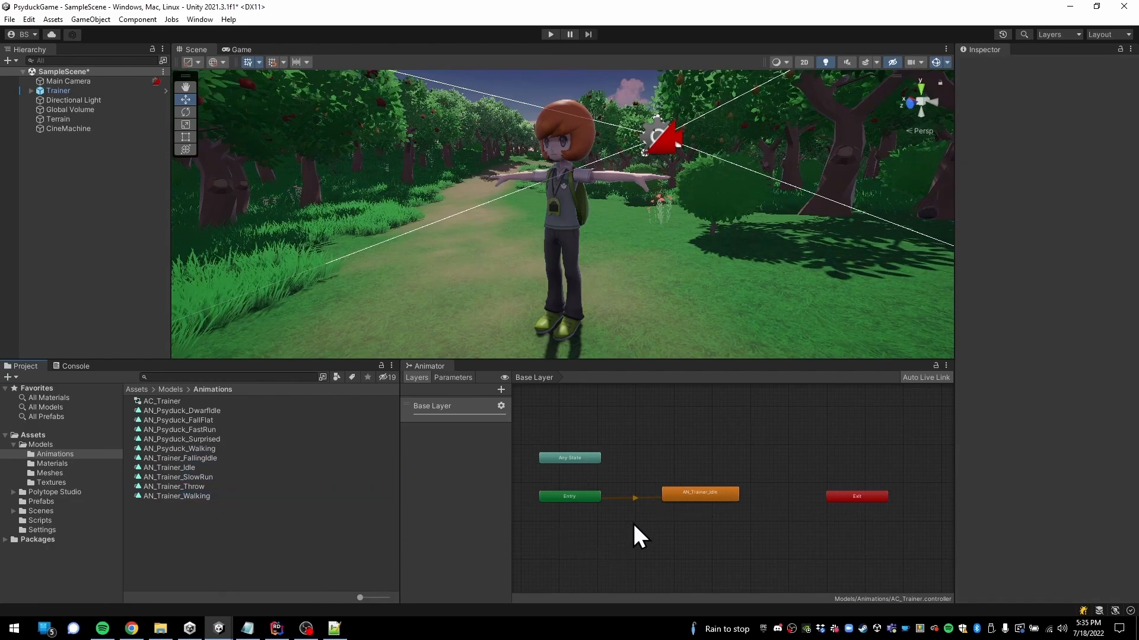
Add the AN_Trainer_FallingIdle clip as a state below AN_Trainer_Idle in the AC_Trainer controller
scroll(677, 529, up, 2)
scroll(673, 524, down, 3)
middle_drag(670, 521, 676, 463)
scroll(676, 461, up, 3)
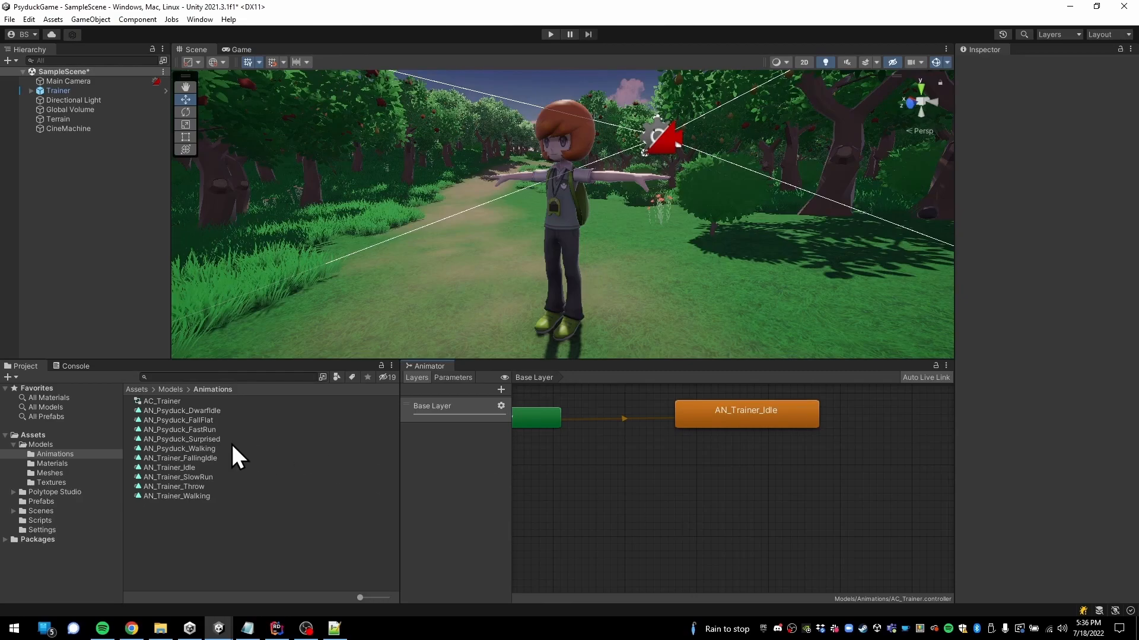
drag(208, 456, 748, 510)
scroll(744, 509, down, 3)
click(746, 507)
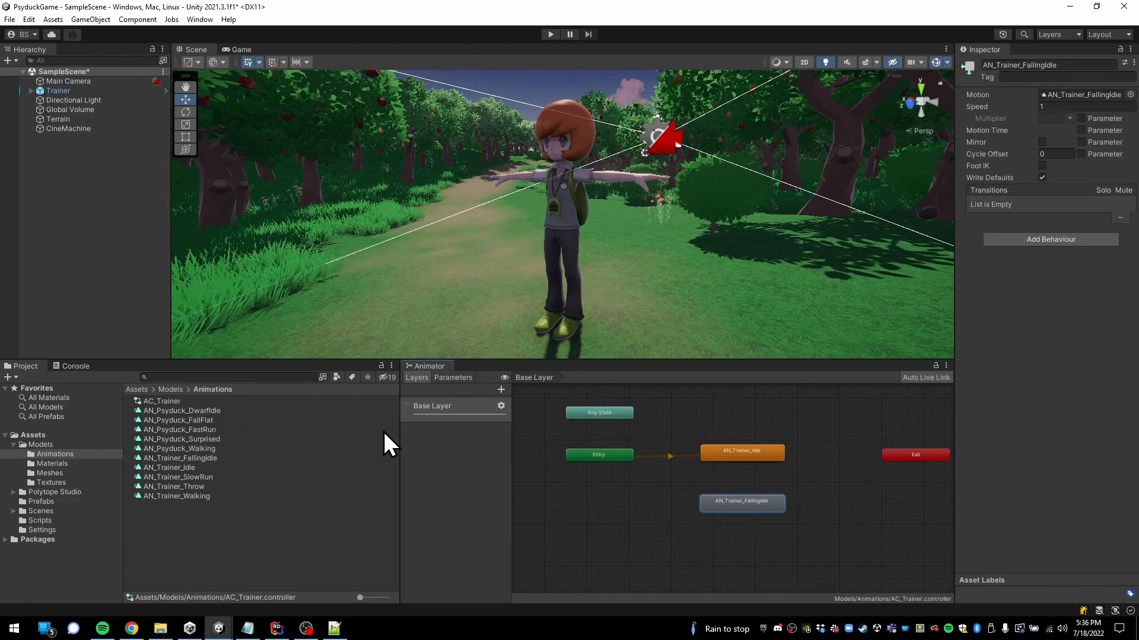
Select the AN_Trainer_FallingIdle clip and assign the SM_Trainer mesh as its preview model
click(182, 405)
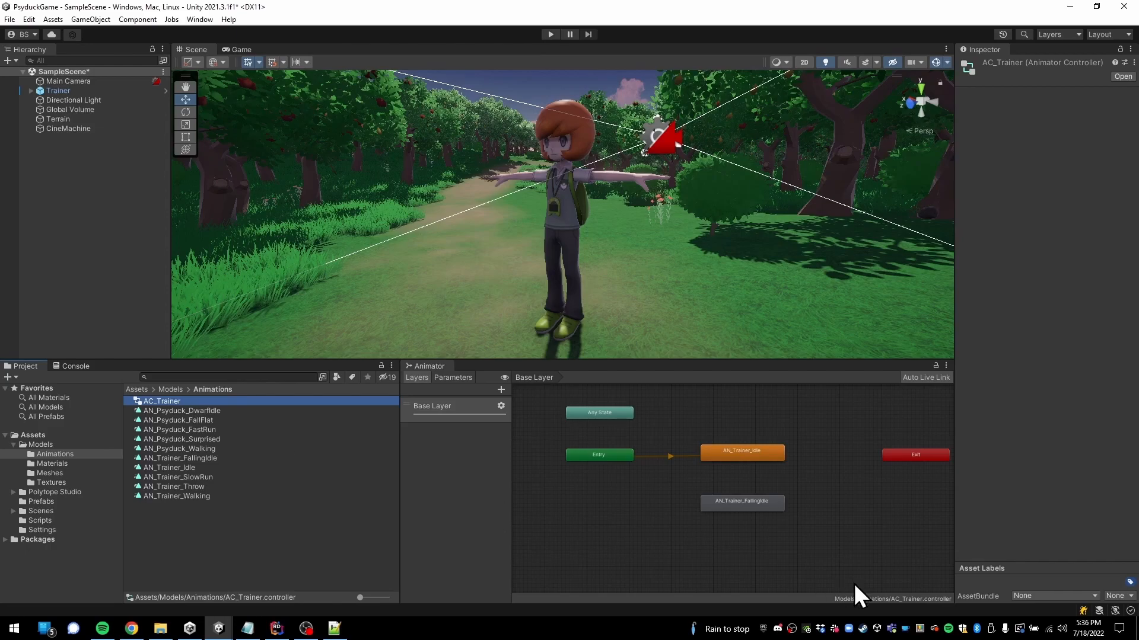
click(772, 505)
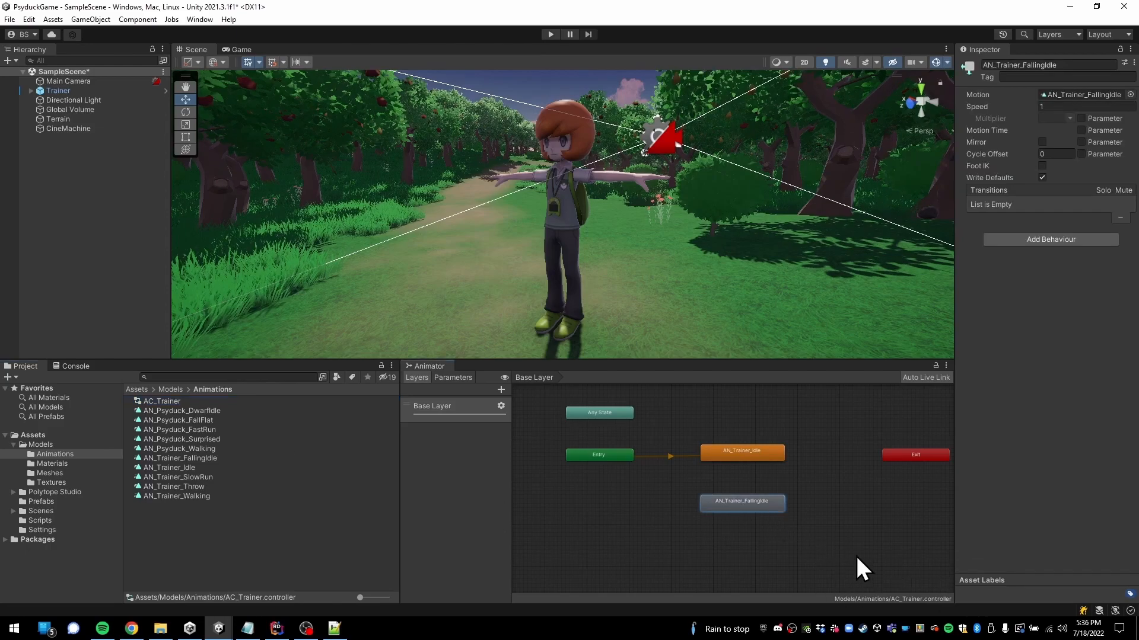
click(214, 458)
drag(180, 403, 208, 503)
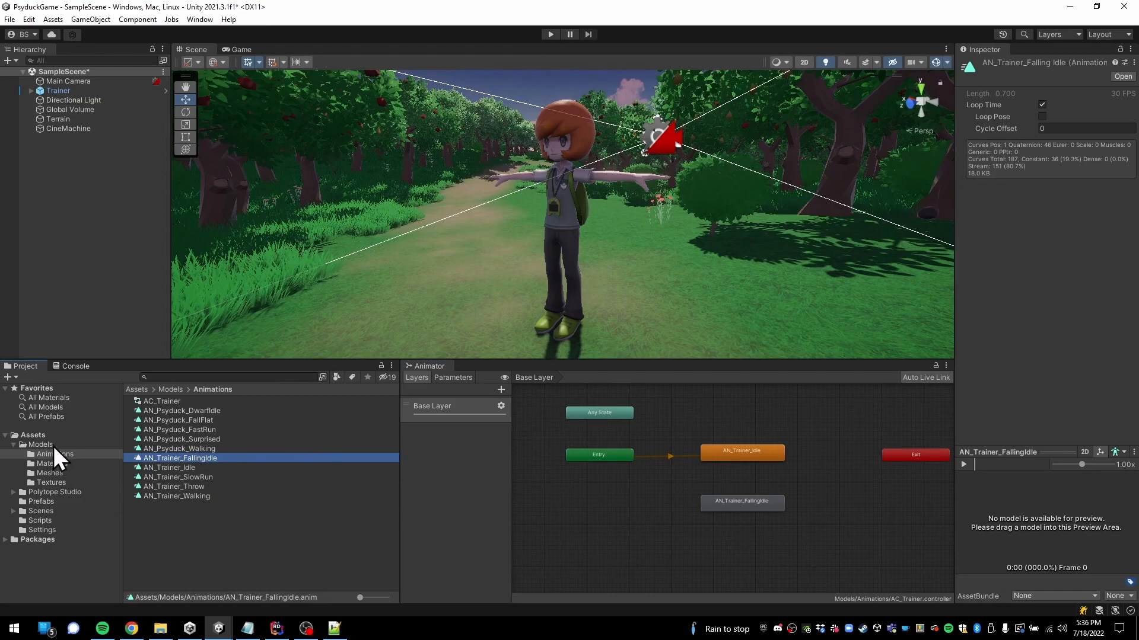
click(50, 473)
drag(168, 422, 1077, 540)
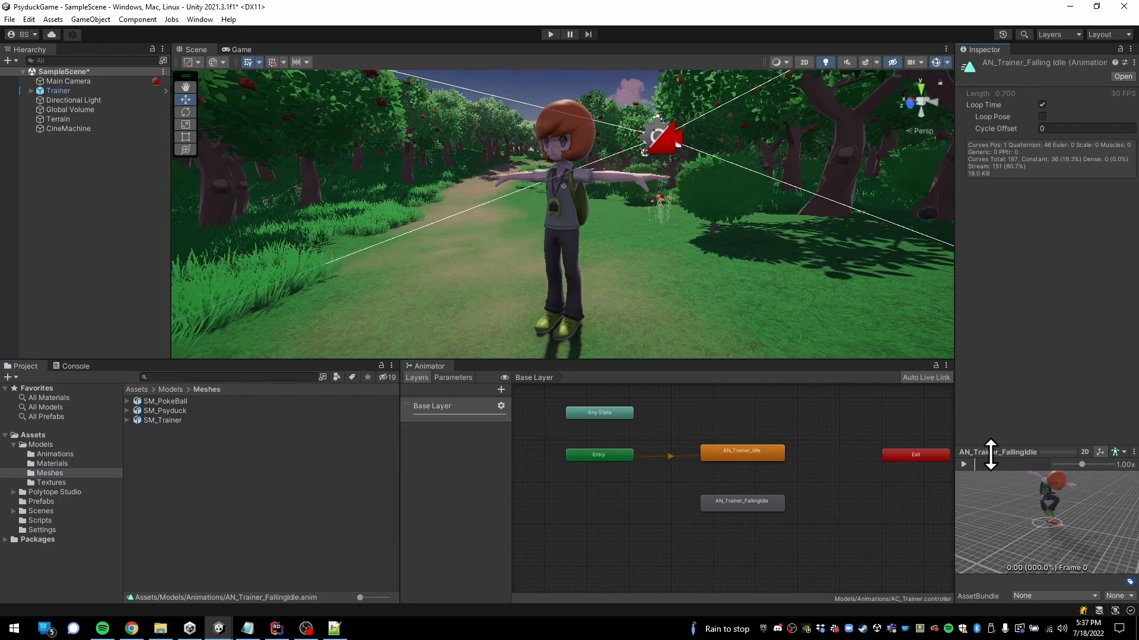
Play the AN_Trainer_FallingIdle animation in an enlarged preview, pause it, and shrink the preview
drag(1017, 446, 1037, 248)
click(965, 271)
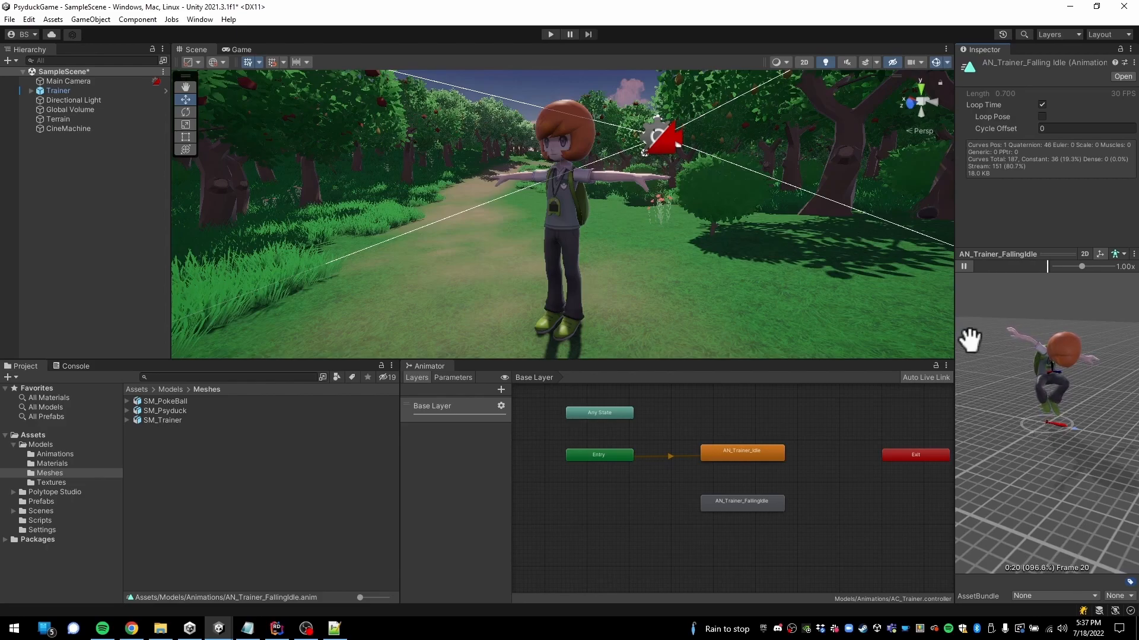
click(964, 265)
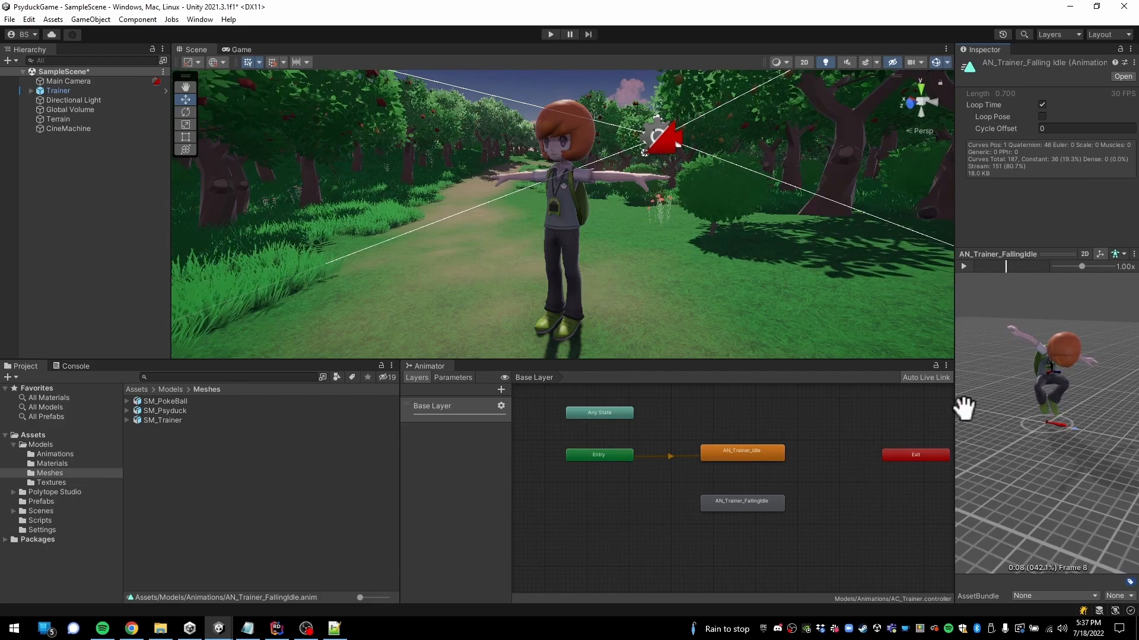
drag(1009, 257, 1026, 351)
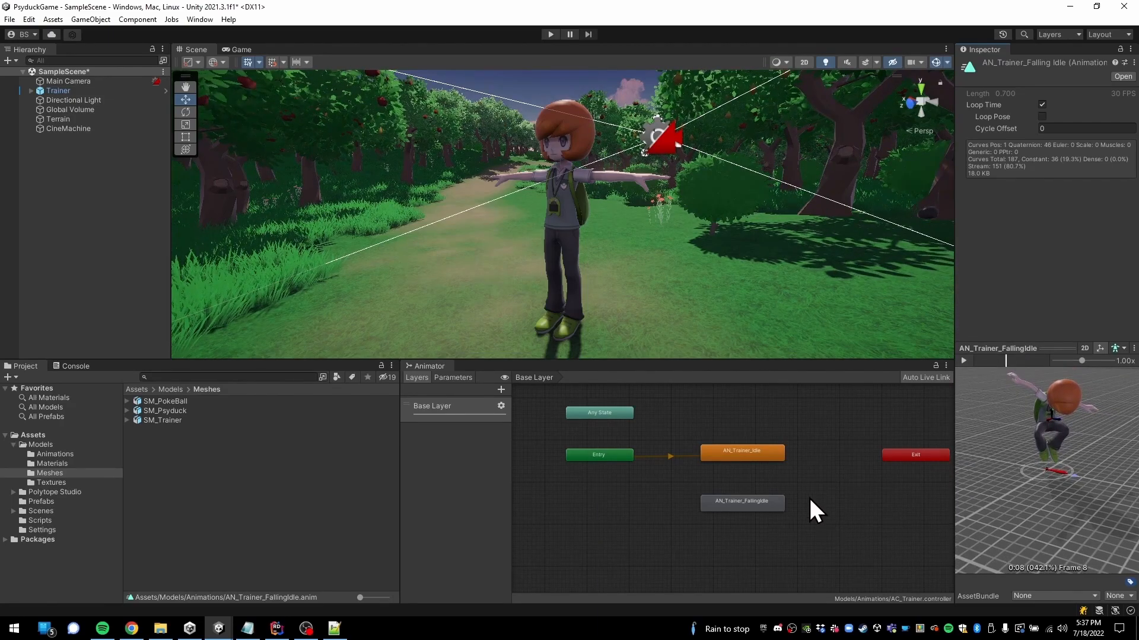
Make a transition from the AN_Trainer_Idle state to the AN_Trainer_FallingIdle state
scroll(805, 480, up, 5)
scroll(765, 468, down, 3)
click(729, 457)
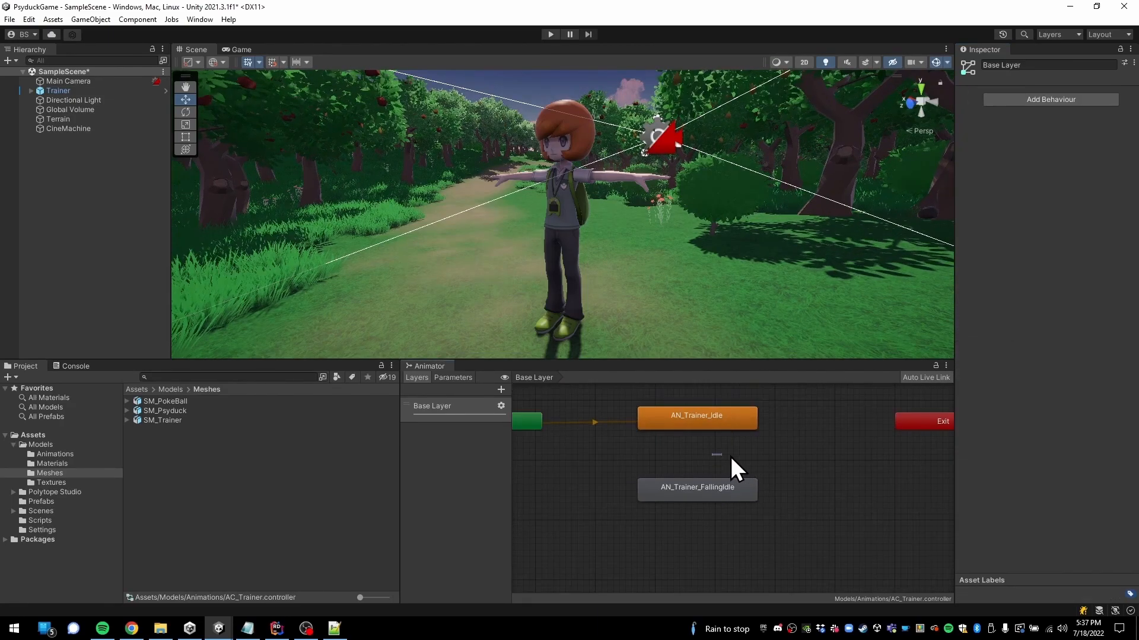
middle_drag(730, 453, 763, 451)
click(732, 431)
right_click(735, 430)
click(755, 438)
click(714, 502)
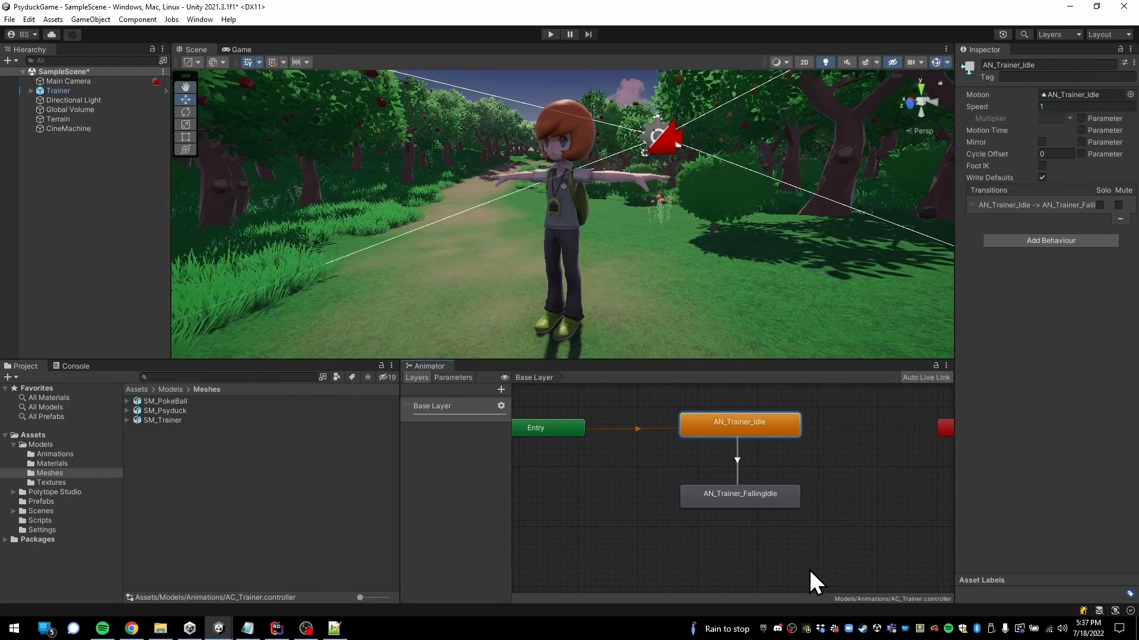
Make a return transition from the AN_Trainer_FallingIdle state to AN_Trainer_Idle
right_click(768, 499)
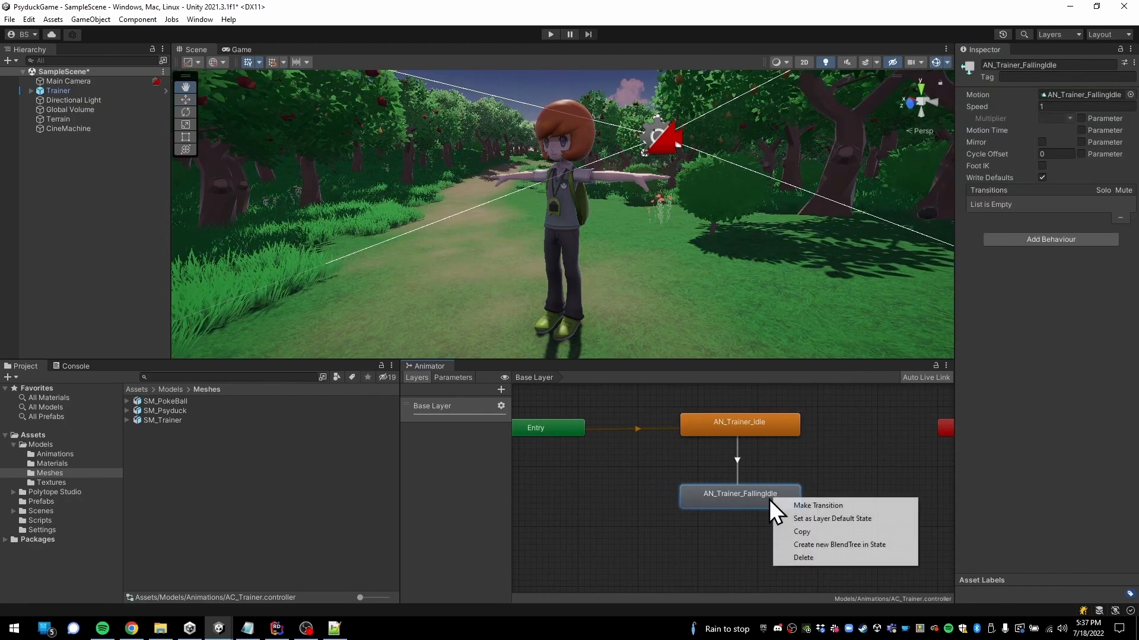
click(807, 504)
click(763, 424)
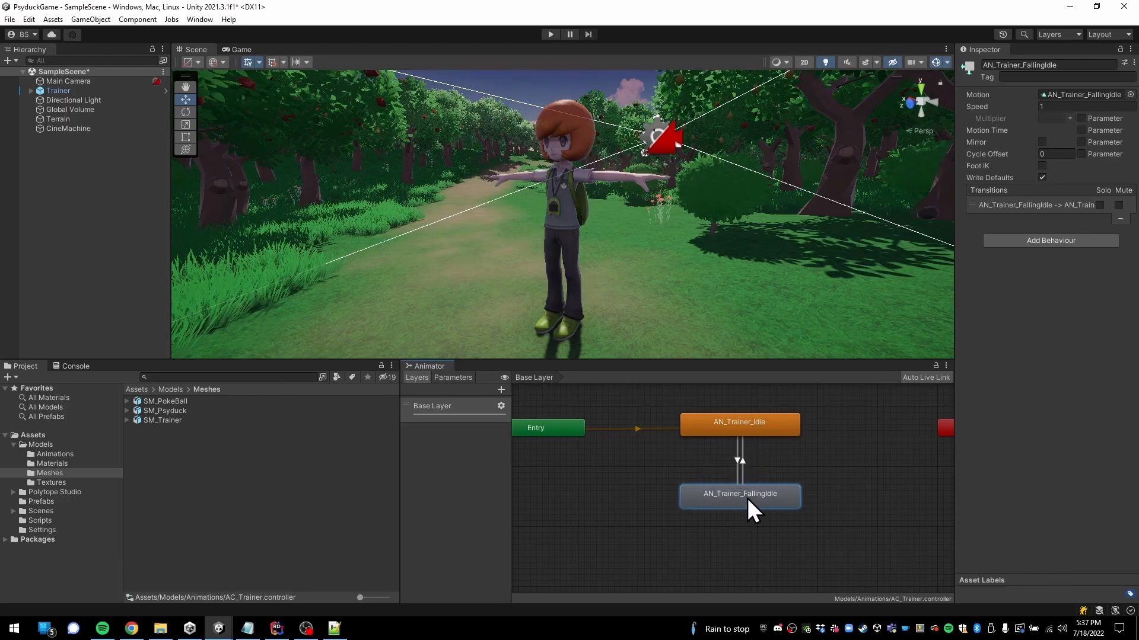
Examine the idle and falling idle states and the settings of the transitions between them
click(746, 422)
click(768, 499)
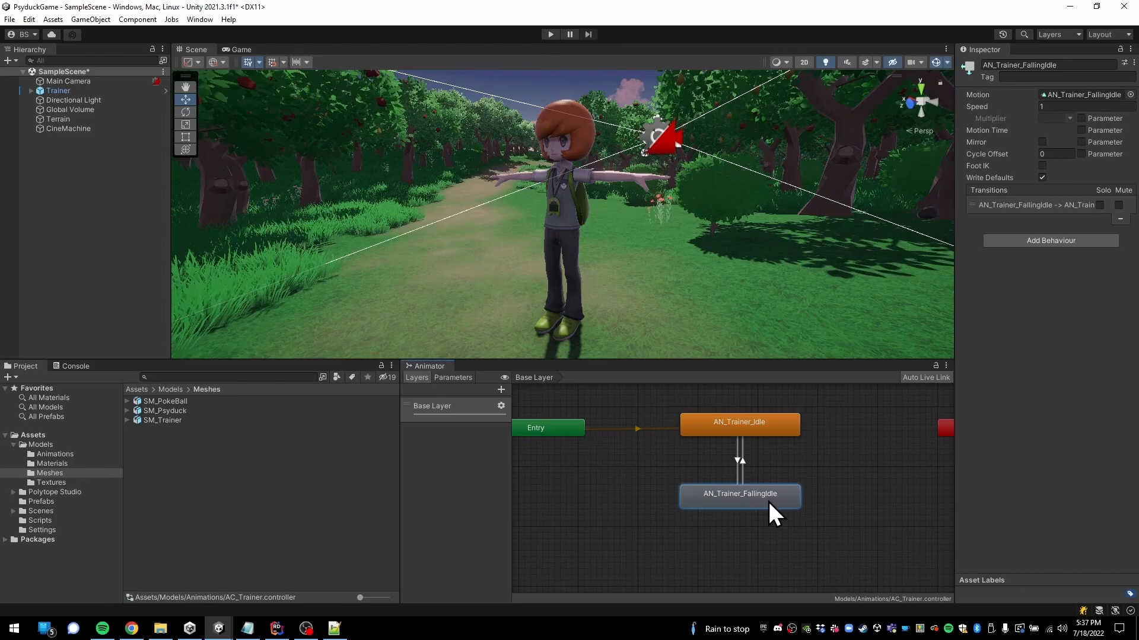
click(741, 461)
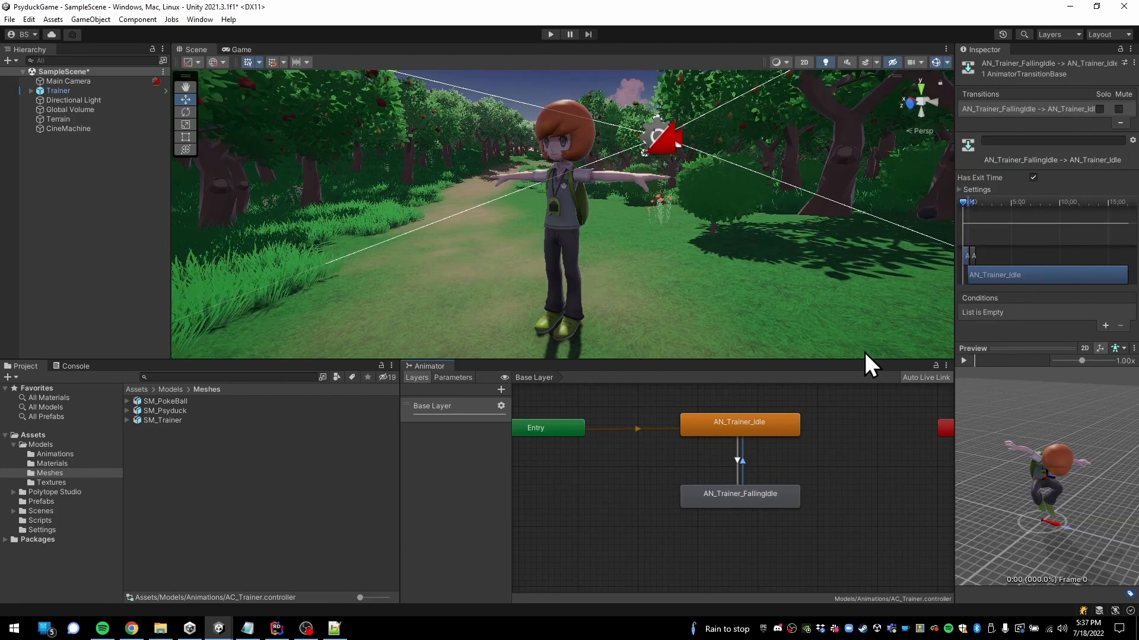
click(737, 459)
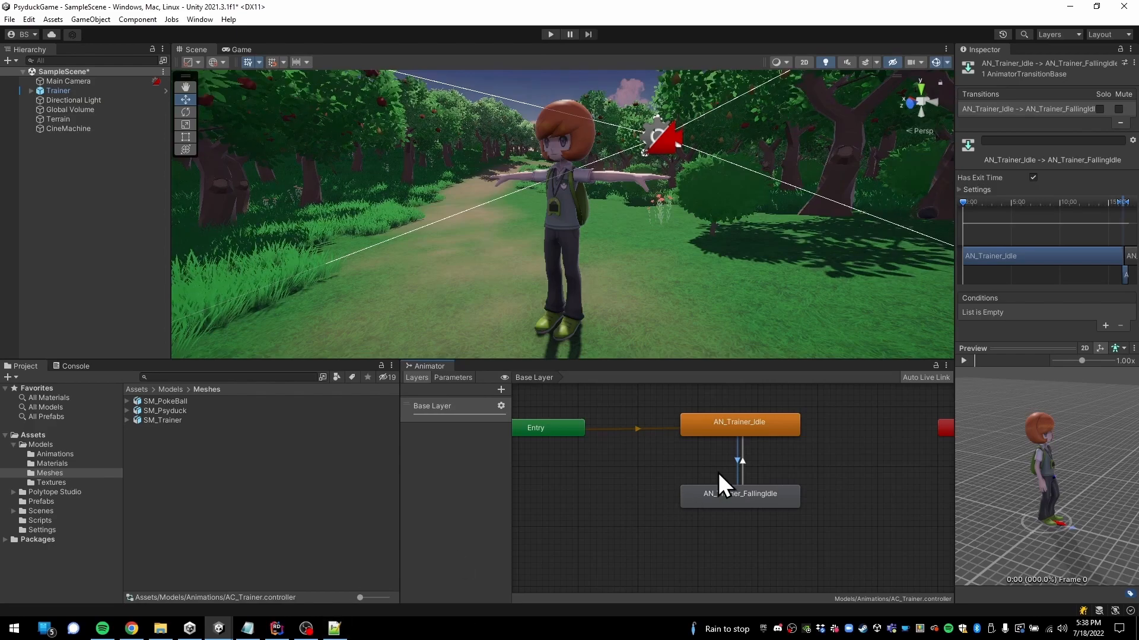
click(730, 431)
click(759, 497)
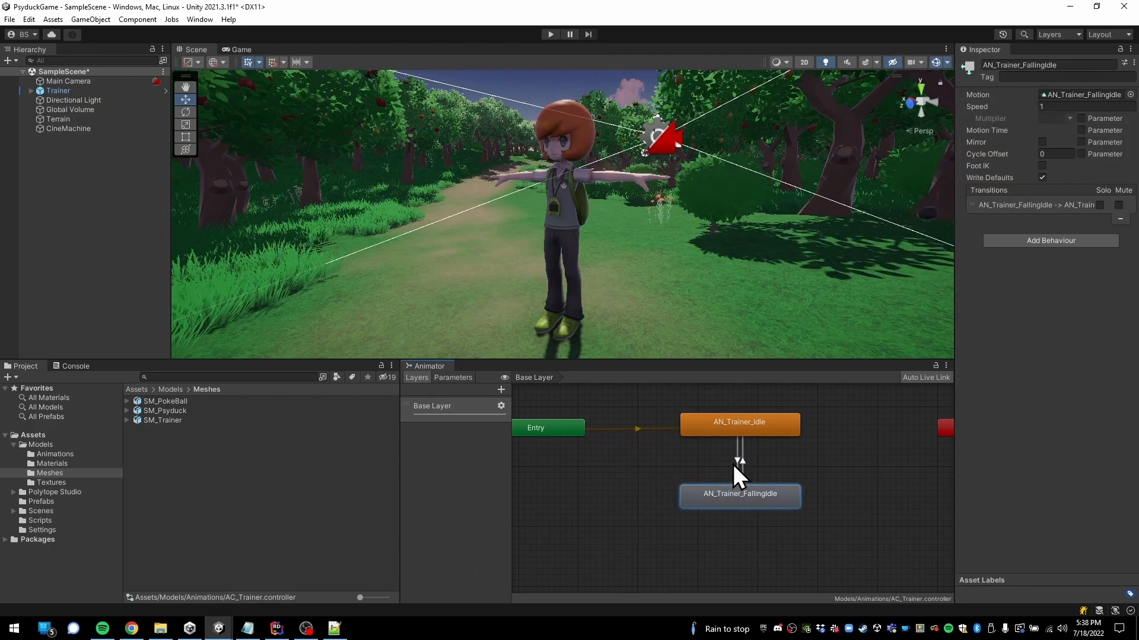
Disable Has Exit Time on both transitions between AN_Trainer_Idle and AN_Trainer_FallingIdle, and deselect them
click(738, 466)
click(1033, 178)
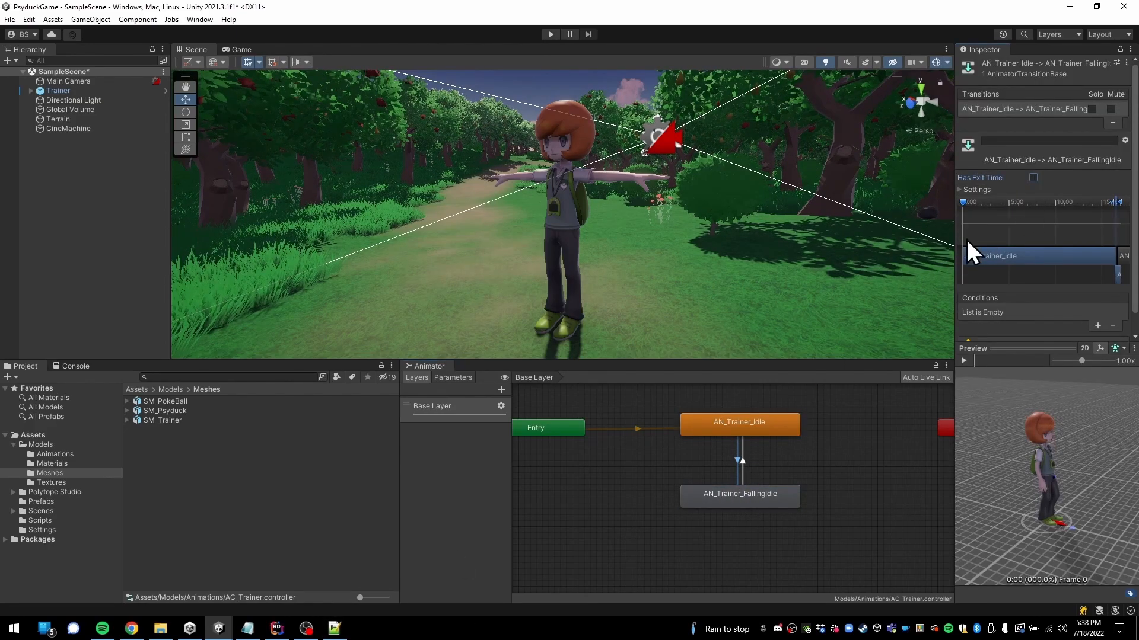
click(742, 460)
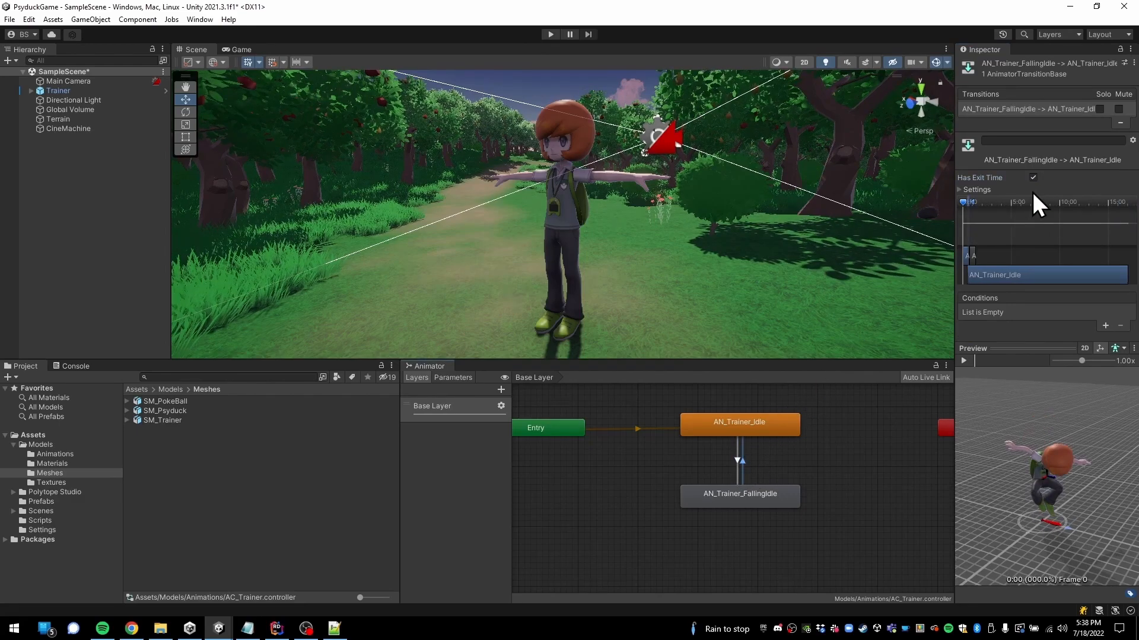
click(1033, 178)
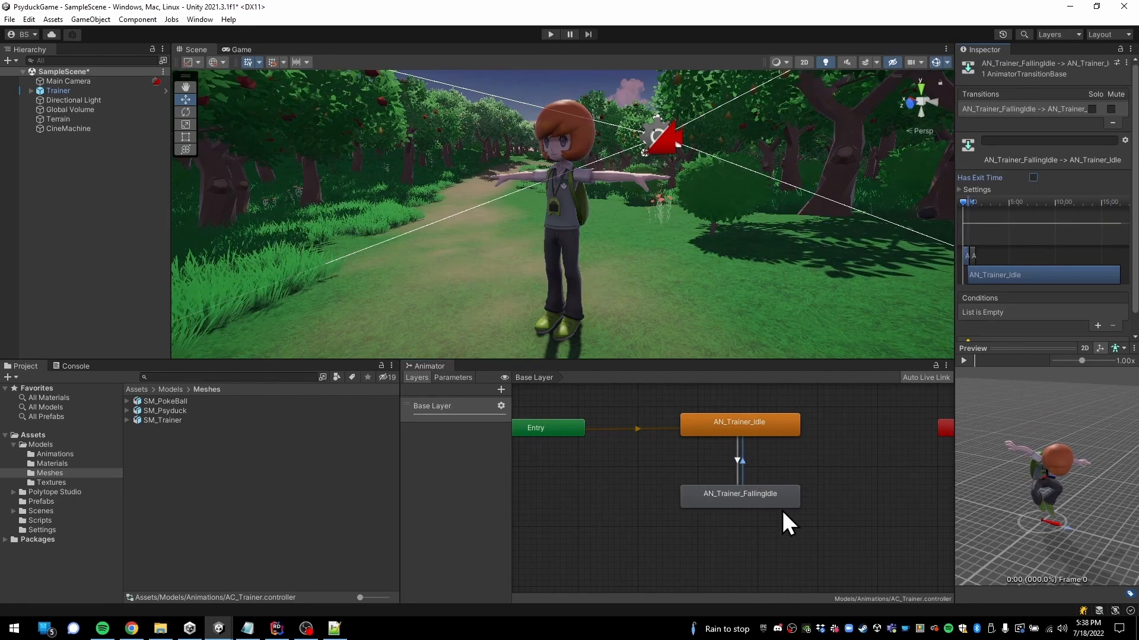
click(858, 477)
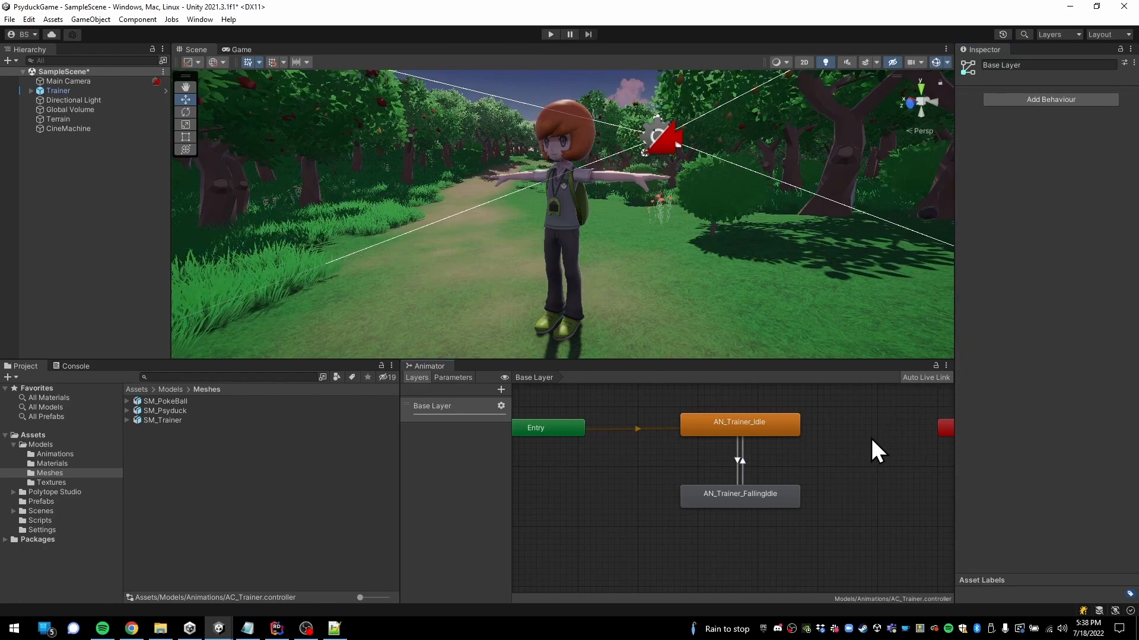
Select the transition from AN_Trainer_Idle to AN_Trainer_FallingIdle, widen the Inspector and shrink its preview to show the conditions fully
click(739, 458)
click(748, 432)
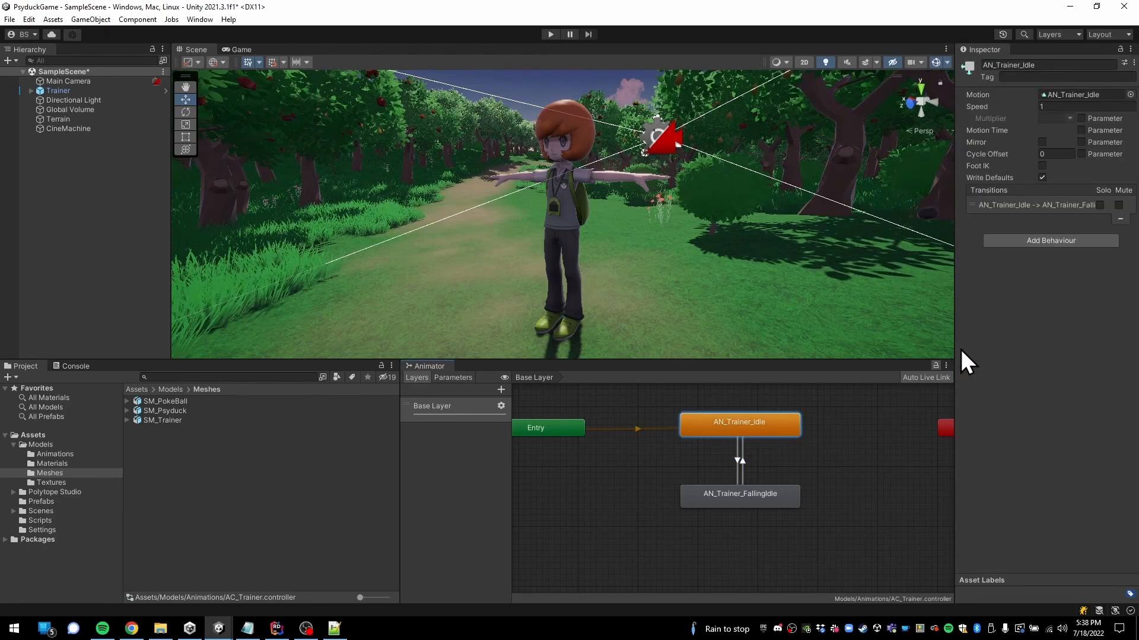
click(736, 460)
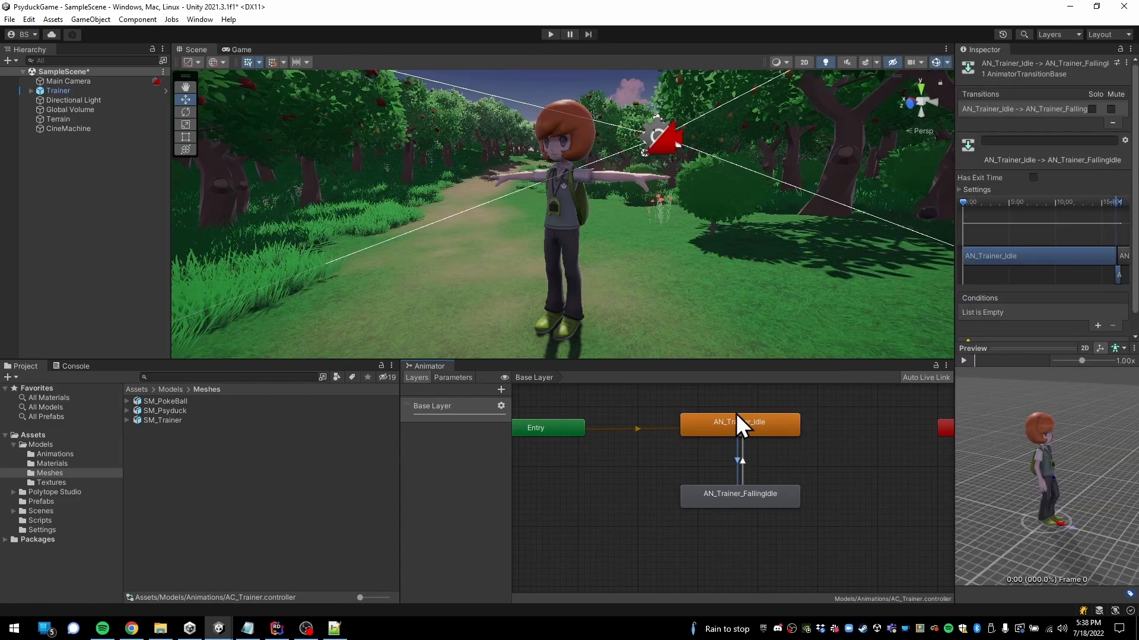
drag(955, 334, 870, 333)
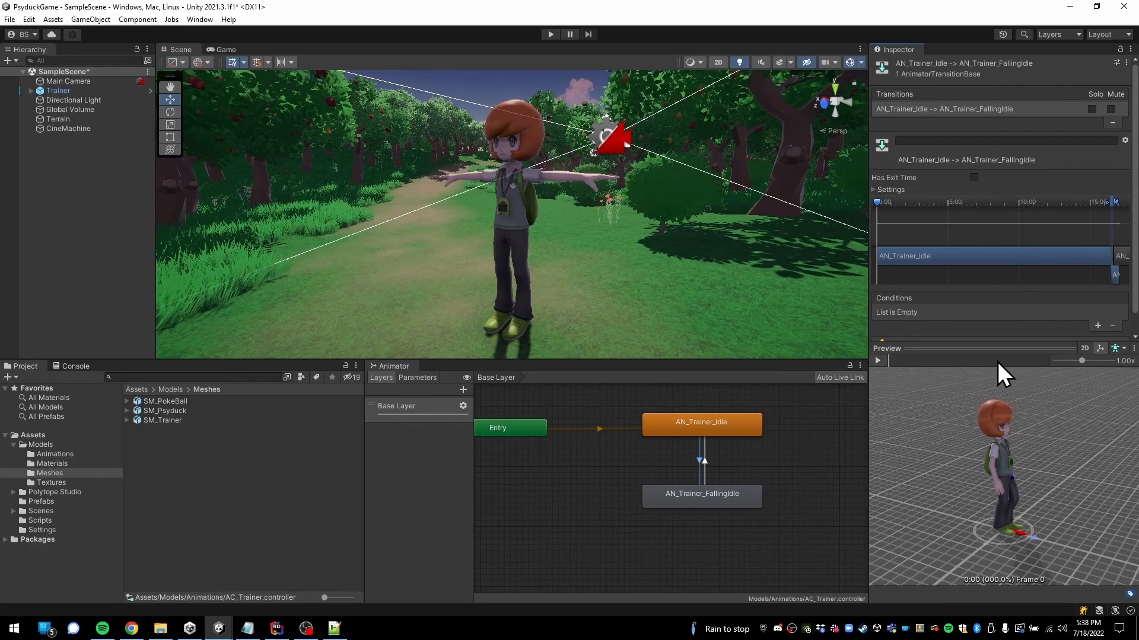
drag(945, 352, 966, 511)
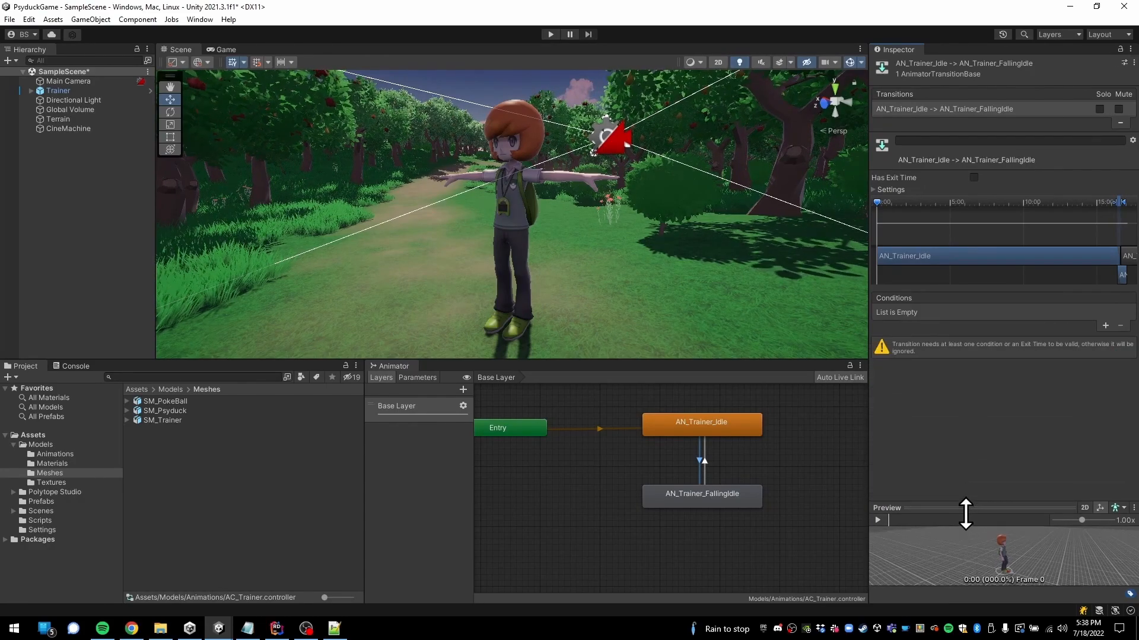
click(1104, 325)
click(876, 313)
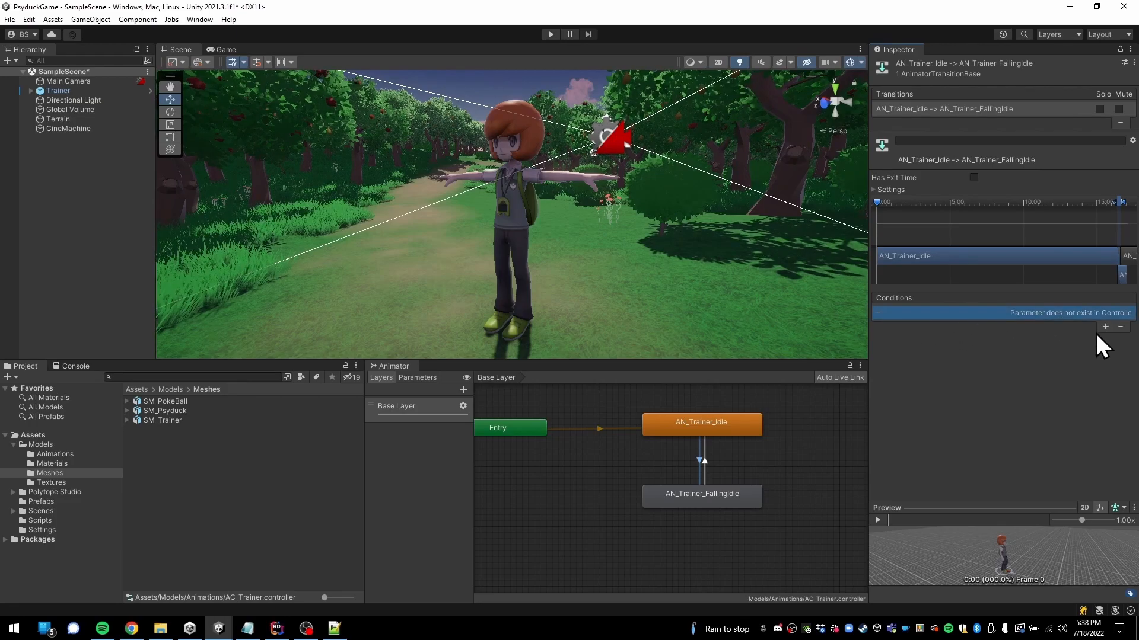
click(1121, 327)
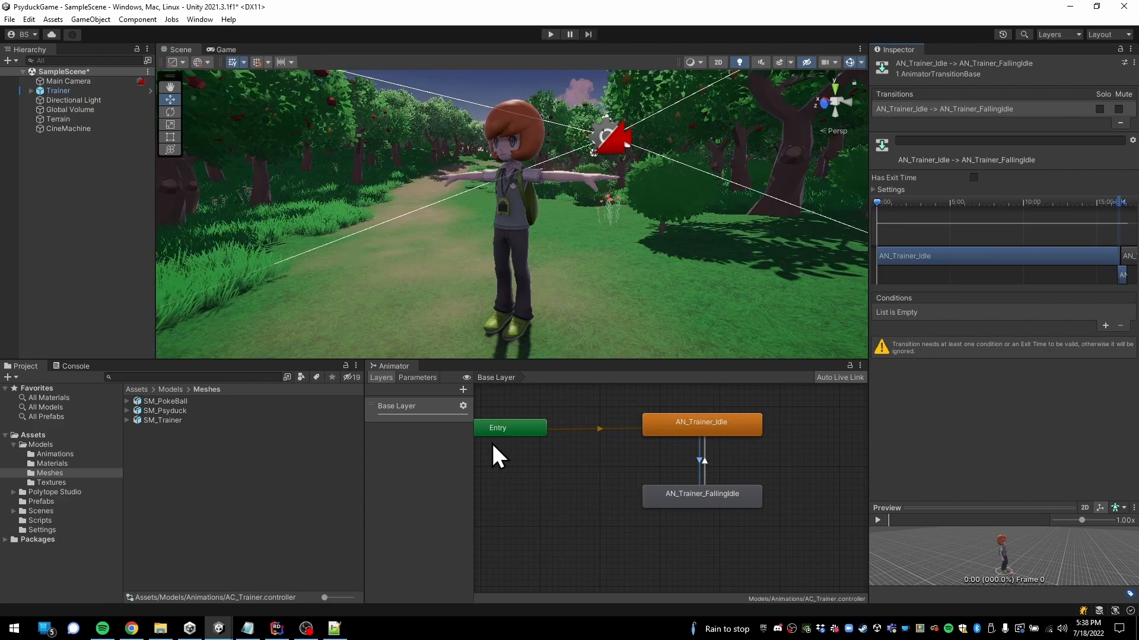
Add a Bool parameter named IsJumping to the AC_Trainer controller
click(417, 377)
click(410, 390)
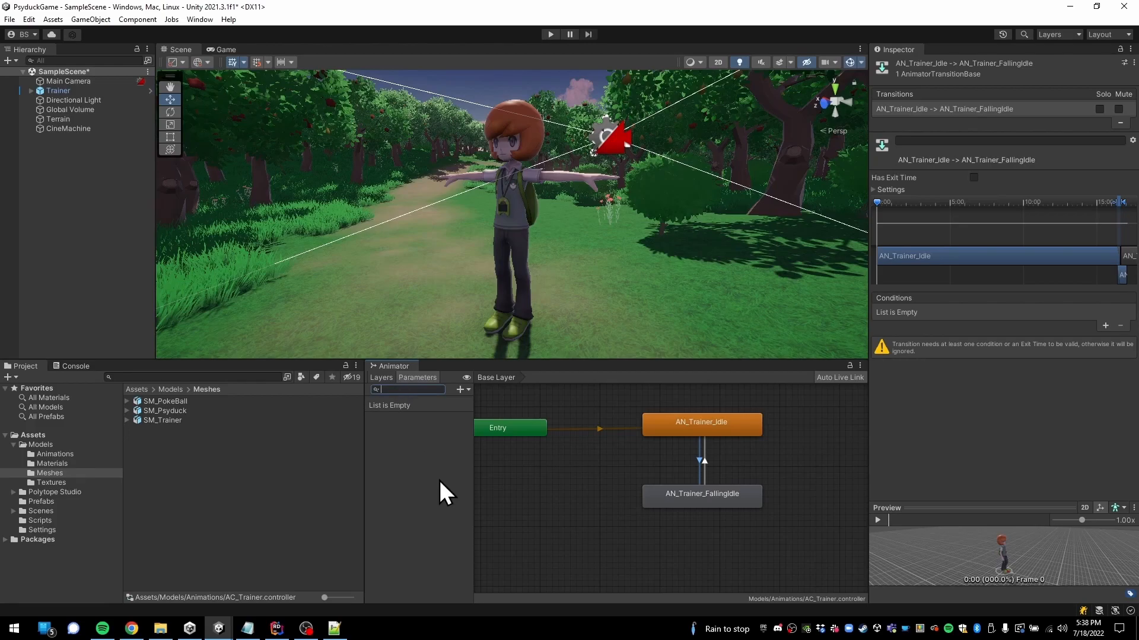
text(IsJumping)
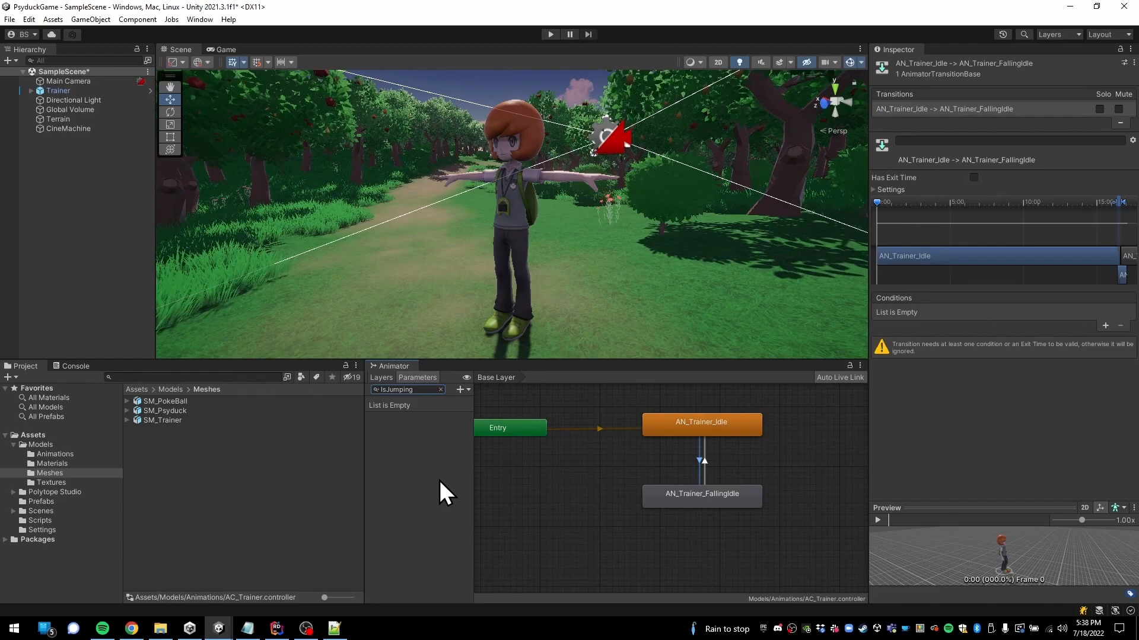
click(460, 389)
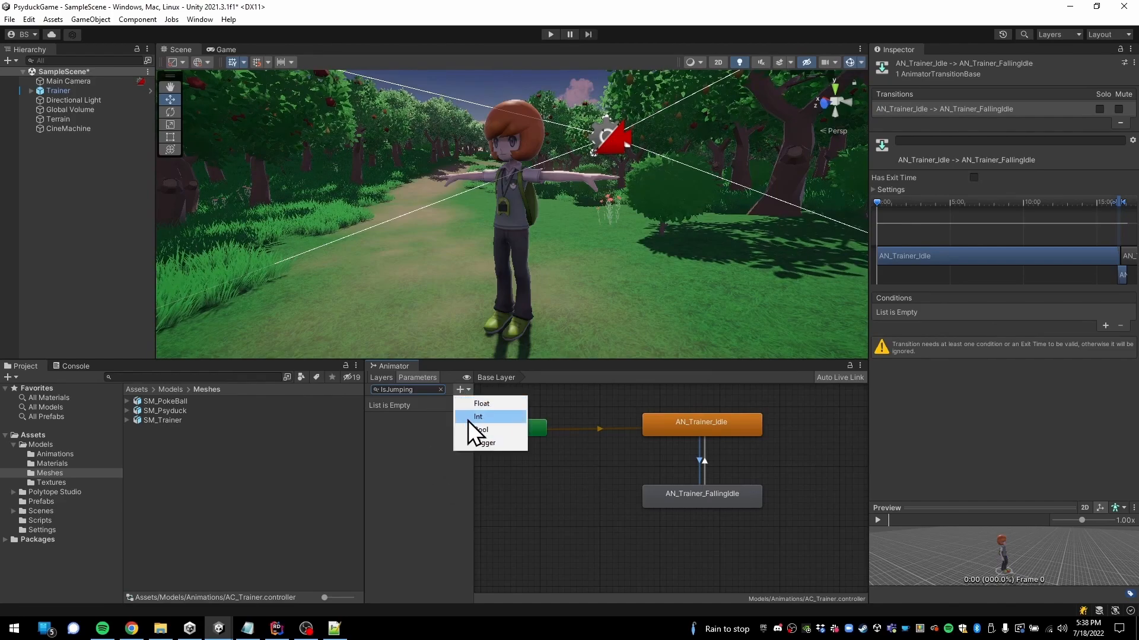
click(486, 429)
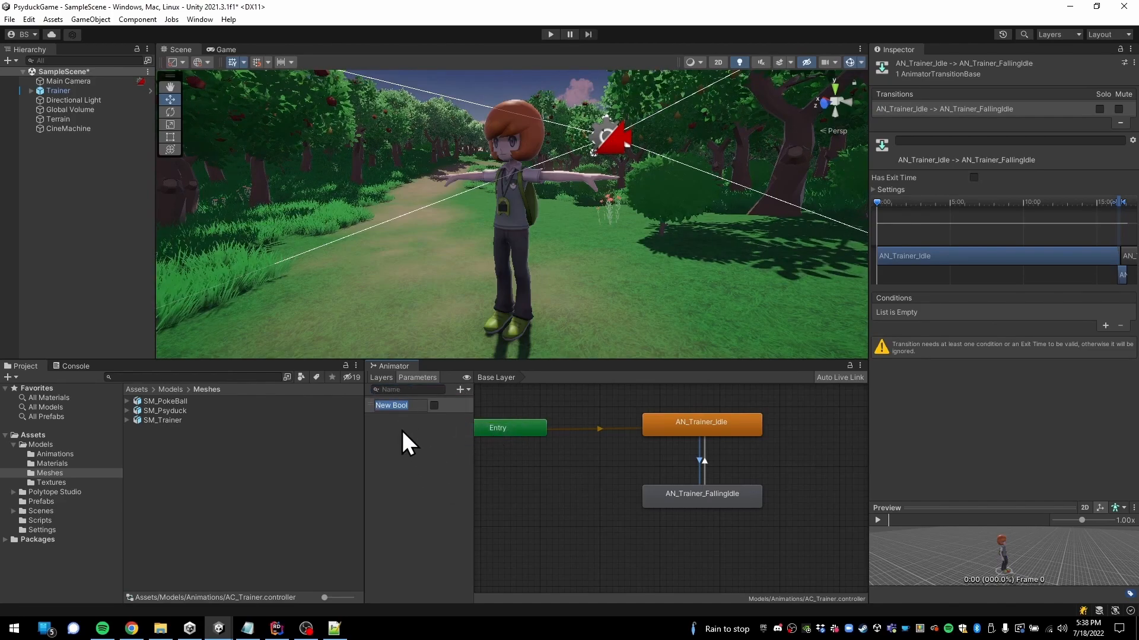
text(IsJu)
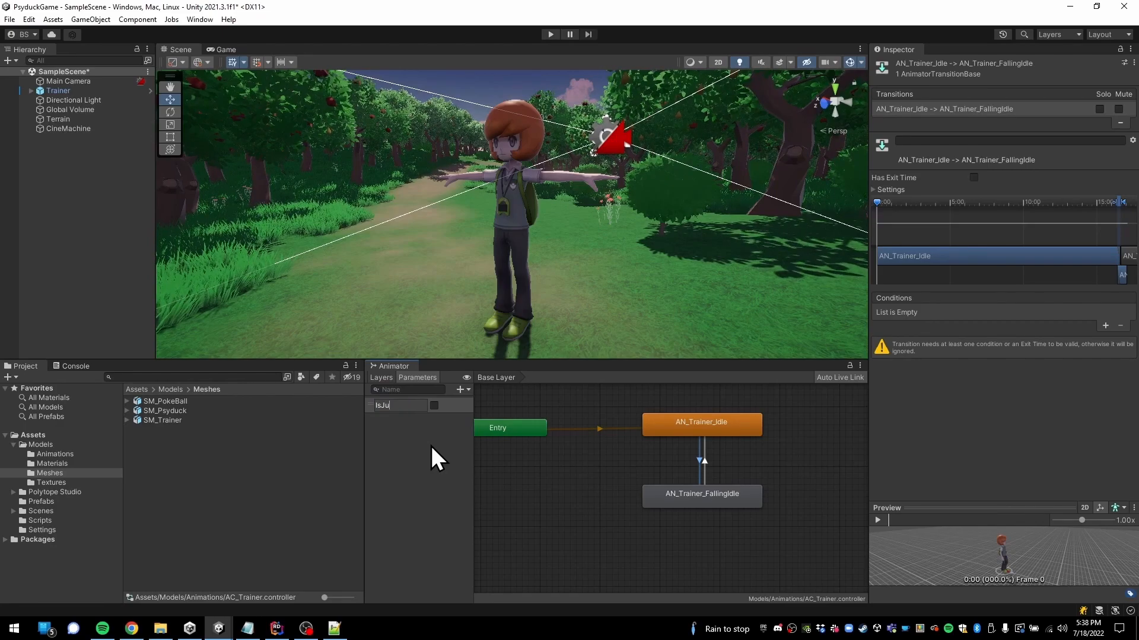
text(mping)
key(Return)
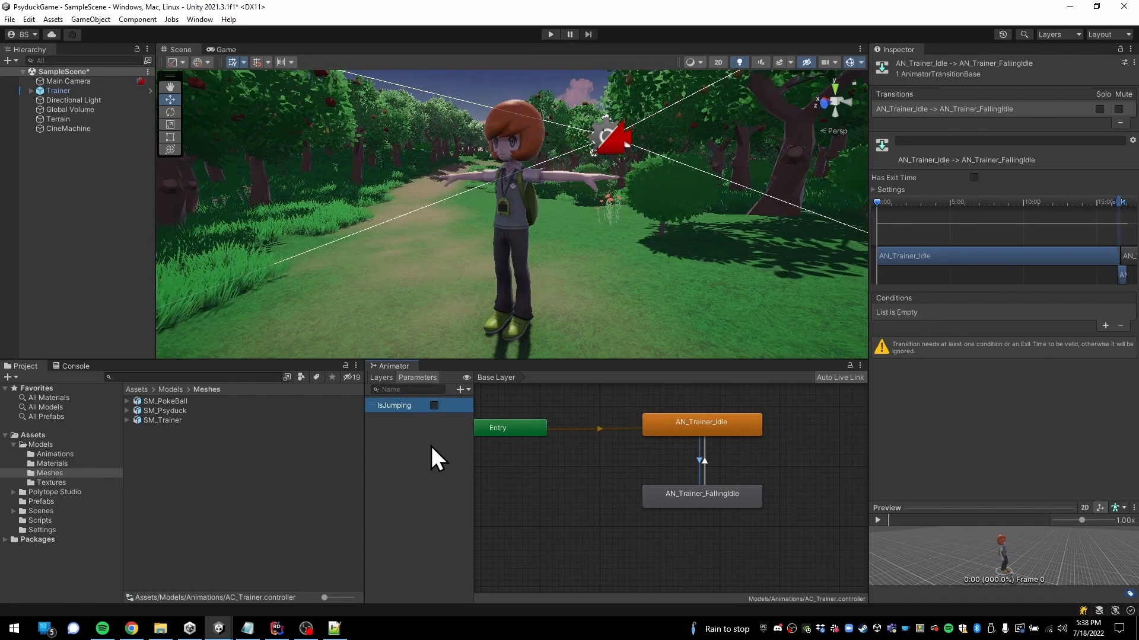
Add a second Bool parameter named IsRunning to the AC_Trainer controller
click(467, 389)
click(496, 439)
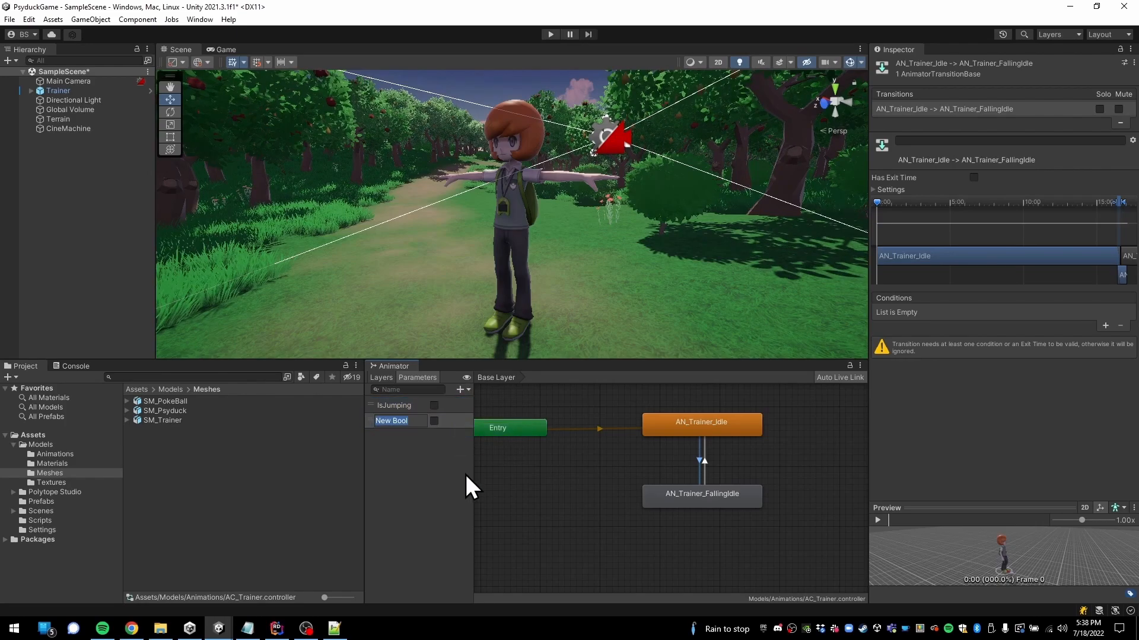
text(IsRu)
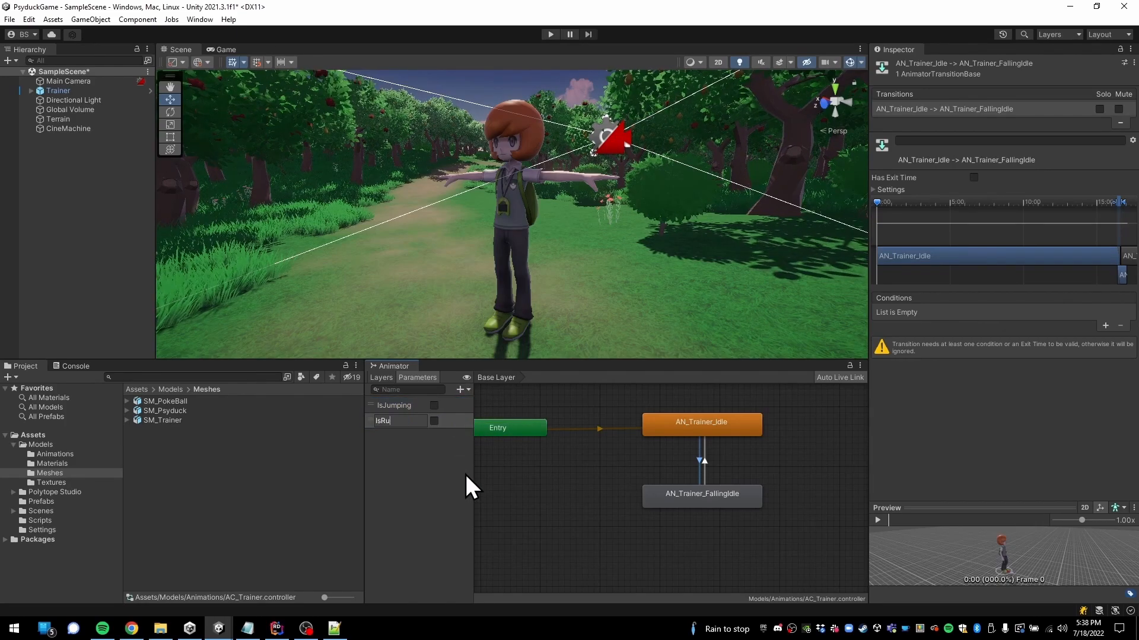
text(nning)
key(Return)
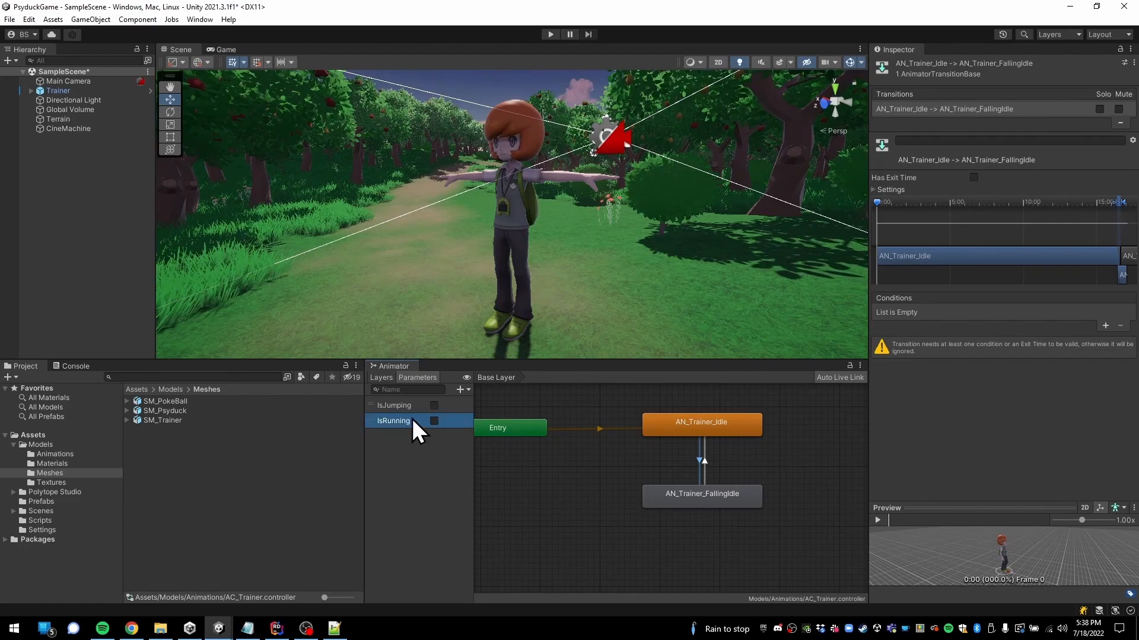
Add a third Bool parameter named IsWalking to the AC_Trainer controller
click(462, 390)
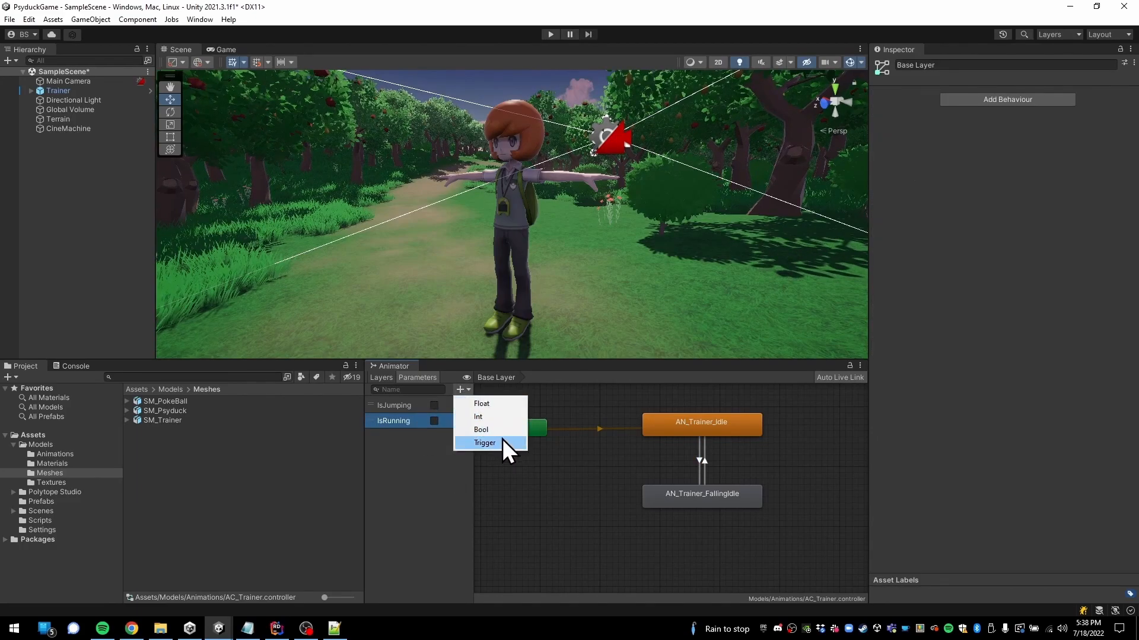
click(481, 430)
text(IsWalking)
key(Return)
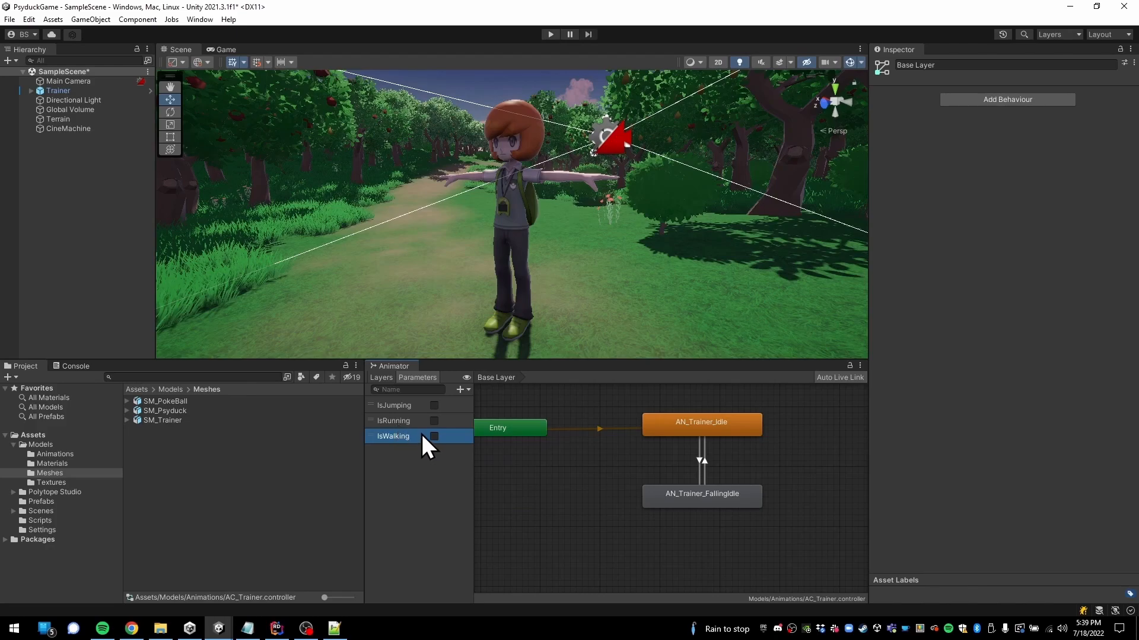
click(460, 389)
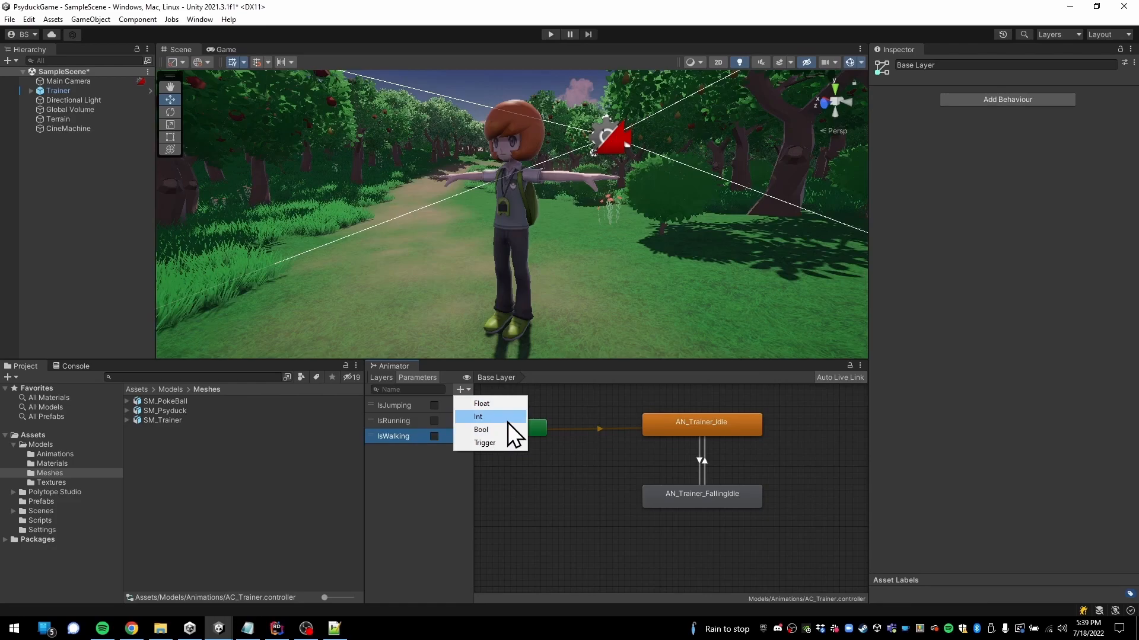
click(449, 494)
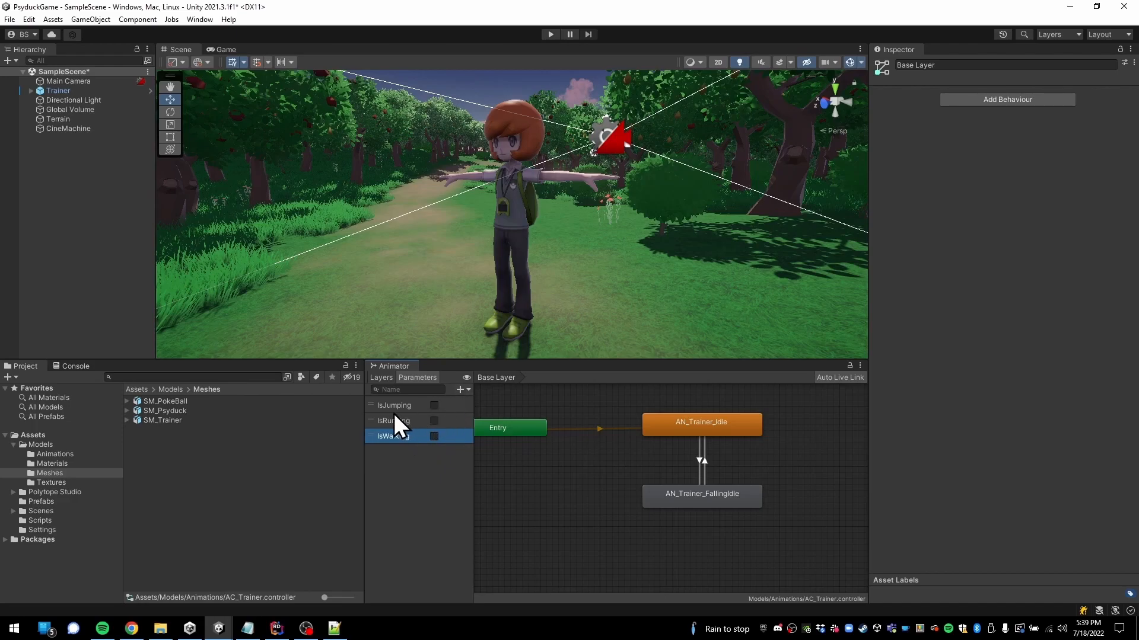
click(461, 390)
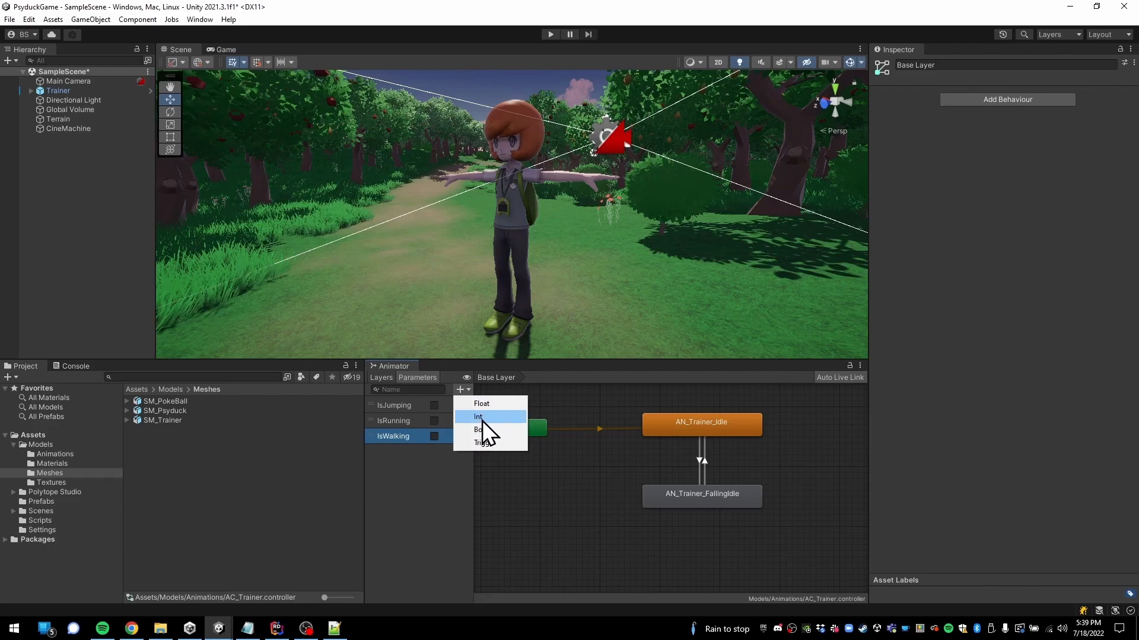
click(529, 507)
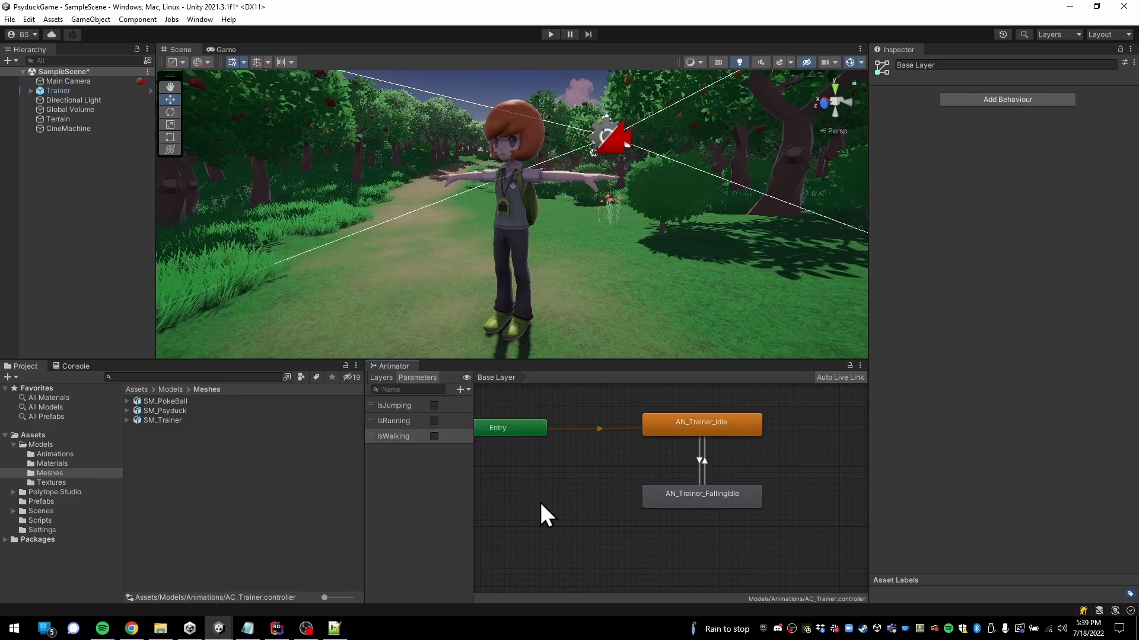
Move the AN_Trainer_Idle and AN_Trainer_FallingIdle states together slightly closer to the Entry node
drag(614, 398, 795, 540)
drag(724, 430, 678, 432)
click(490, 488)
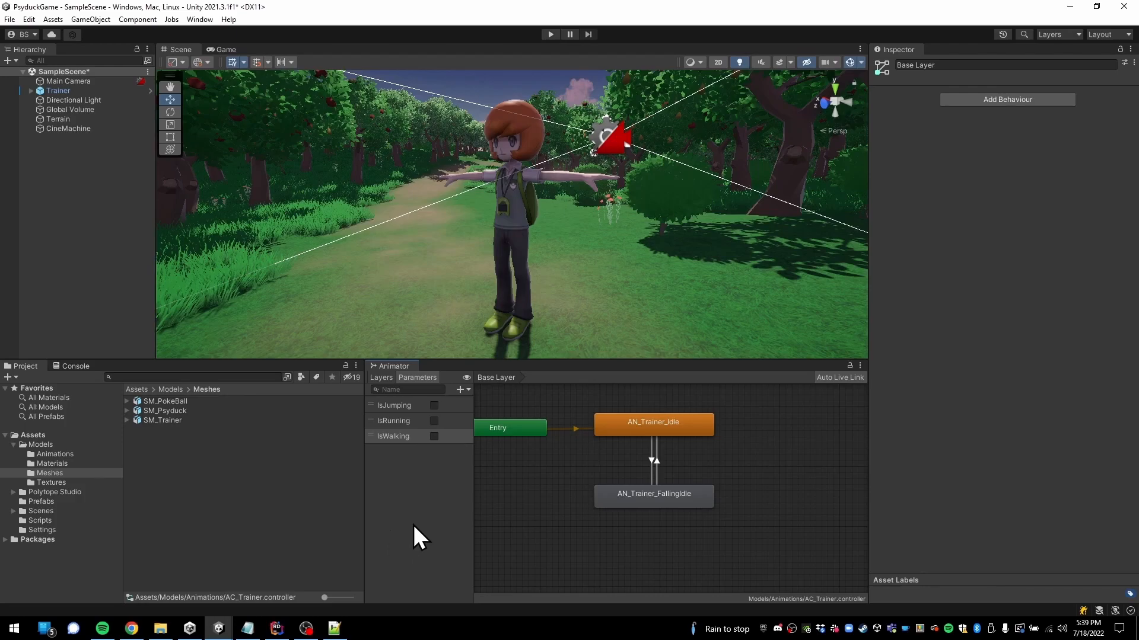
drag(734, 519, 662, 433)
click(603, 472)
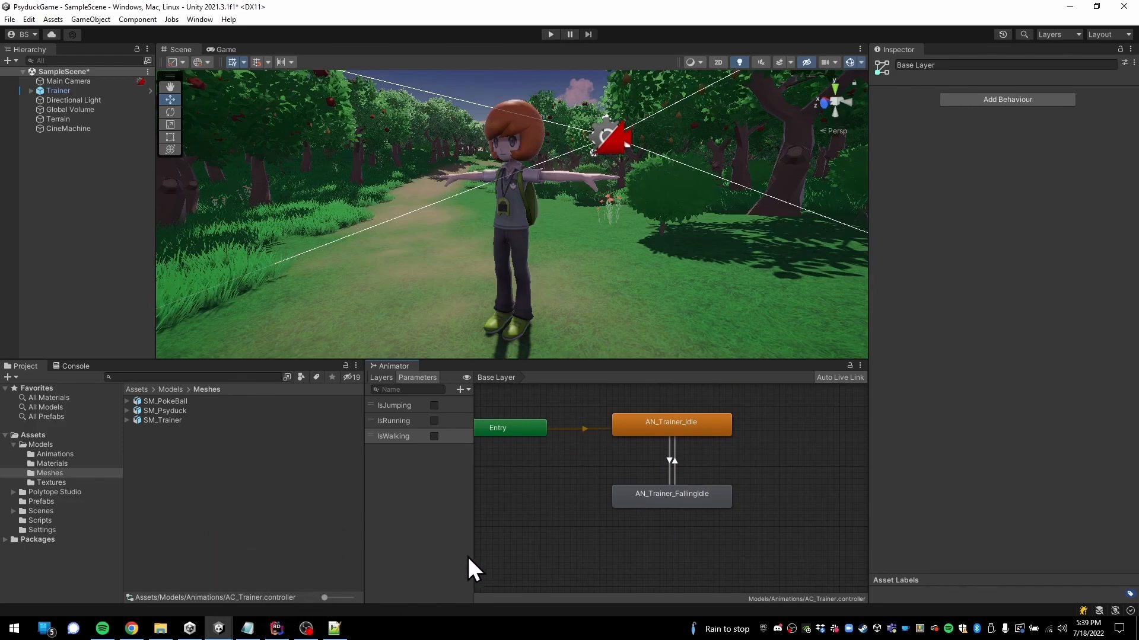
Switch to Rider and add a new line after controller.Move(velocity * Time.deltaTime) at the end of Update in PlayerController.cs
click(277, 628)
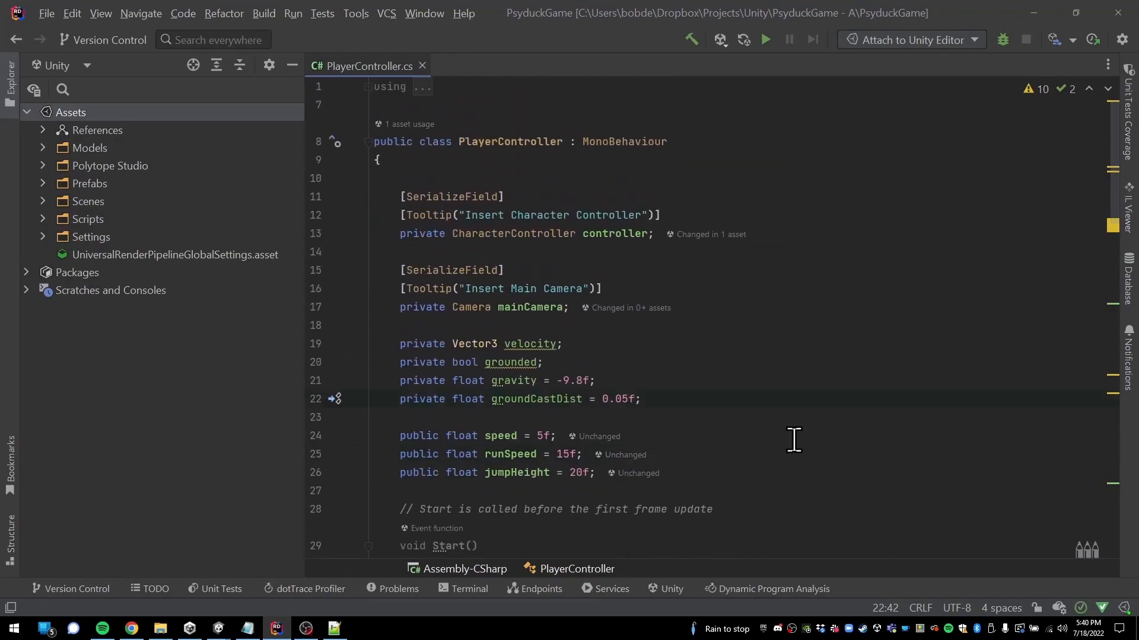
scroll(802, 430, down, 8)
scroll(801, 431, down, 7)
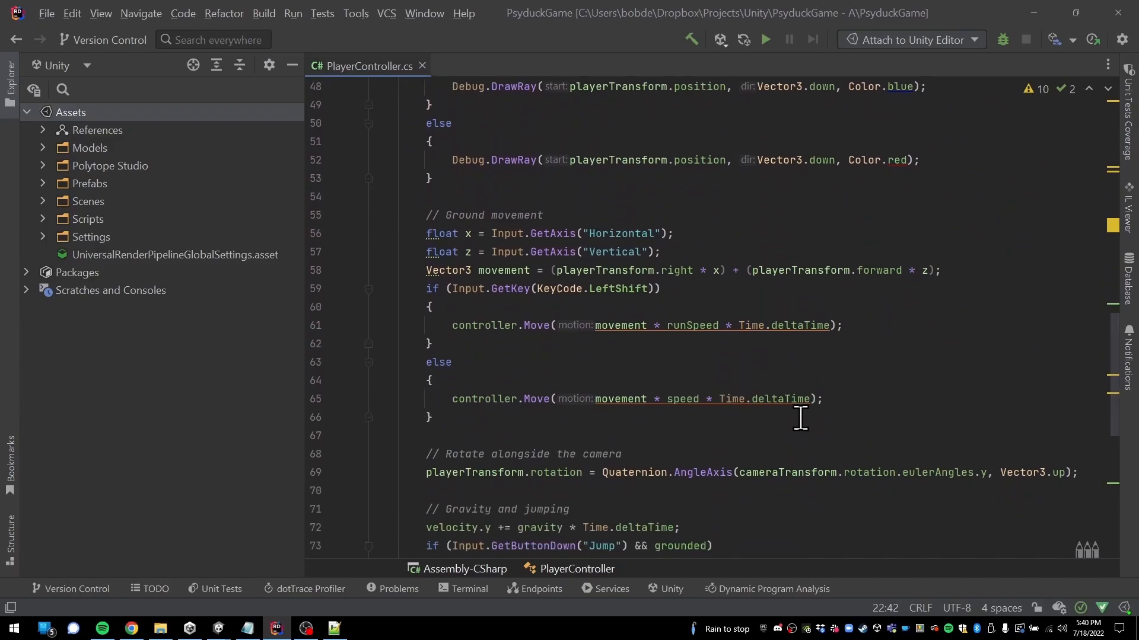
scroll(797, 416, down, 5)
click(517, 343)
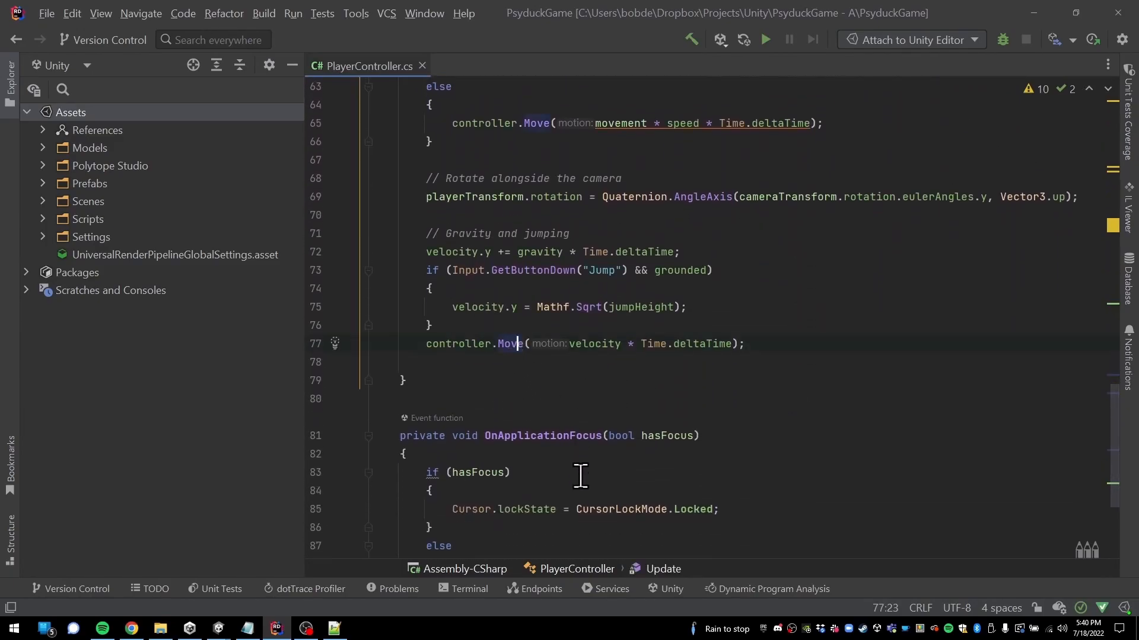
key(End)
key(Return)
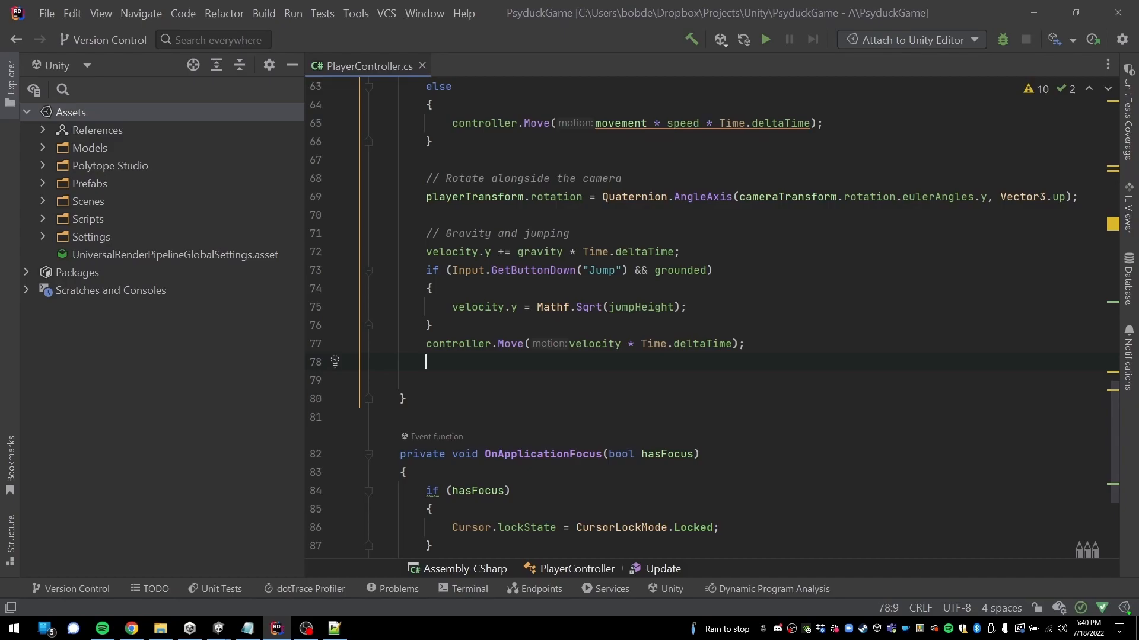
Duplicate the serialized mainCamera field with its SerializeField and Tooltip attributes directly below the original declaration
scroll(765, 420, up, 15)
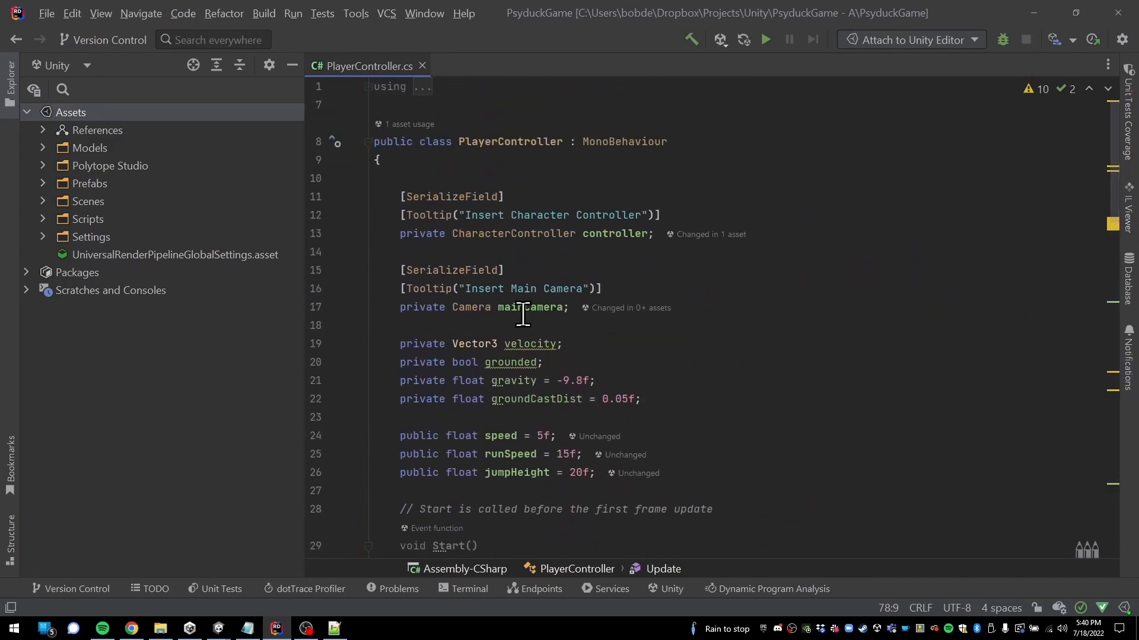
drag(426, 233, 649, 236)
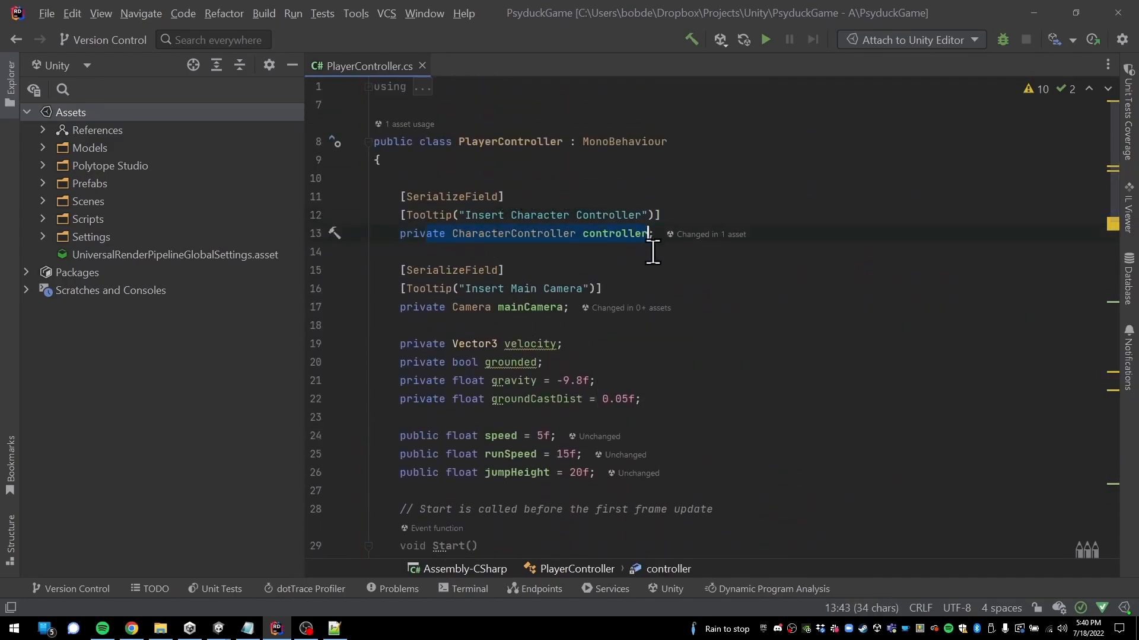
click(717, 309)
key(shift+Home)
key(shift+Up)
key(shift+Up)
key(ctrl+c)
key(Down)
key(Down)
key(Up)
key(Return)
key(Return)
key(ctrl+v)
Change the duplicated field's tooltip text to "Insert Animator Controller"
key(Up)
key(ctrl+shift+Left)
key(ctrl+shift+Left)
text(Animator )
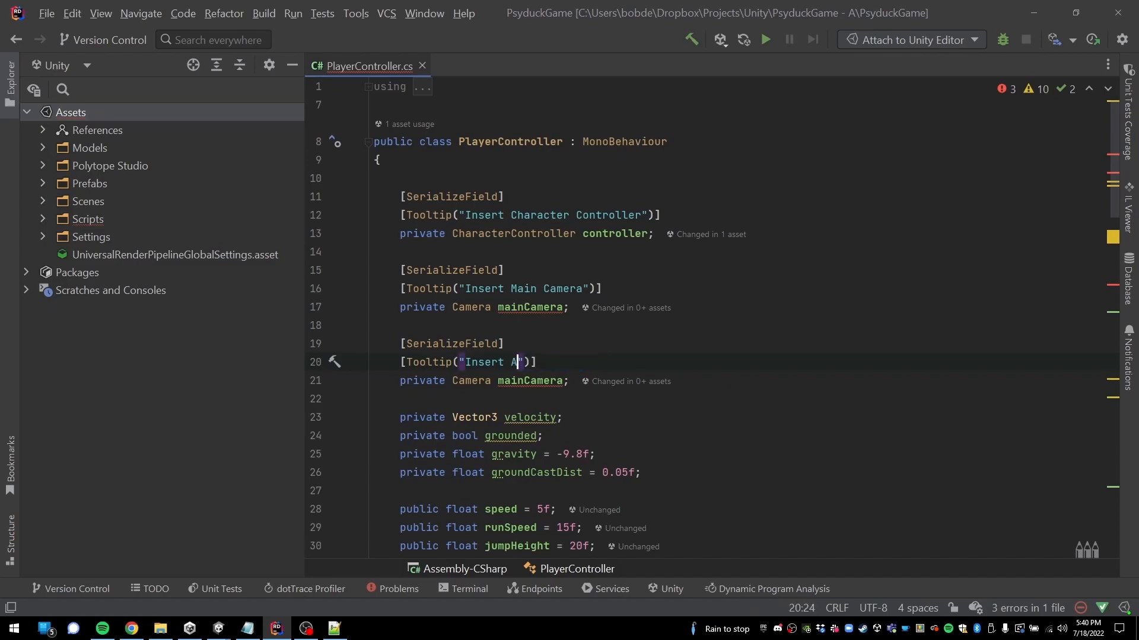
text(Controller)
Change the duplicated field's type to Animator
key(Down)
key(Left)
key(ctrl+shift+Left)
key(ctrl+shift+Left)
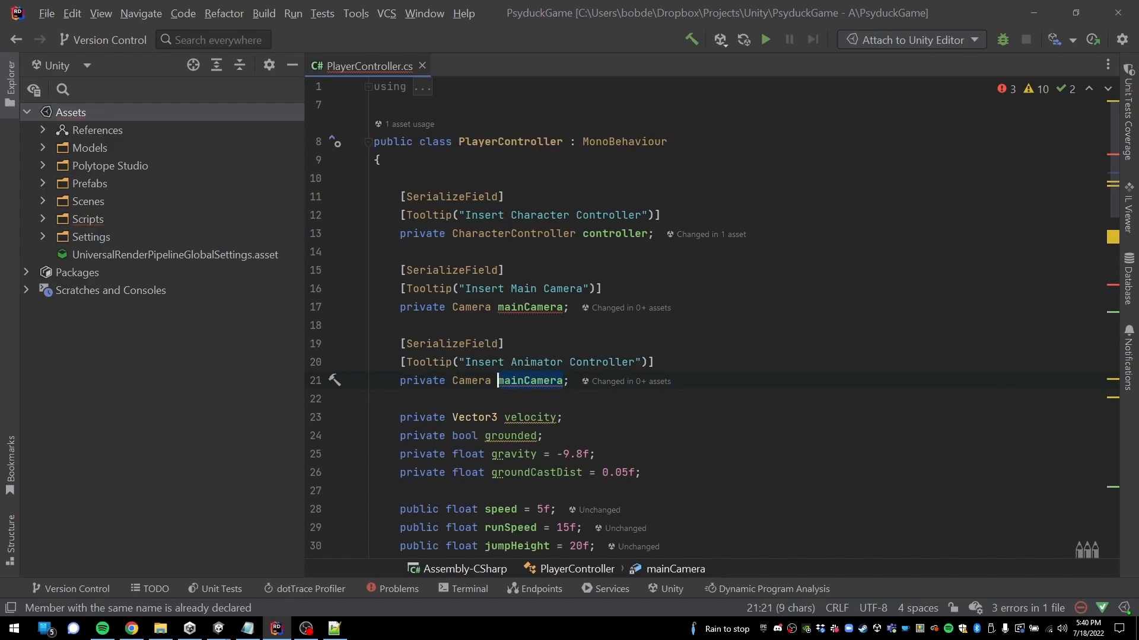
key(Left)
key(Left)
key(shift+Left)
key(shift+Left)
key(shift+Left)
key(shift+Left)
key(shift+Left)
text(Anim)
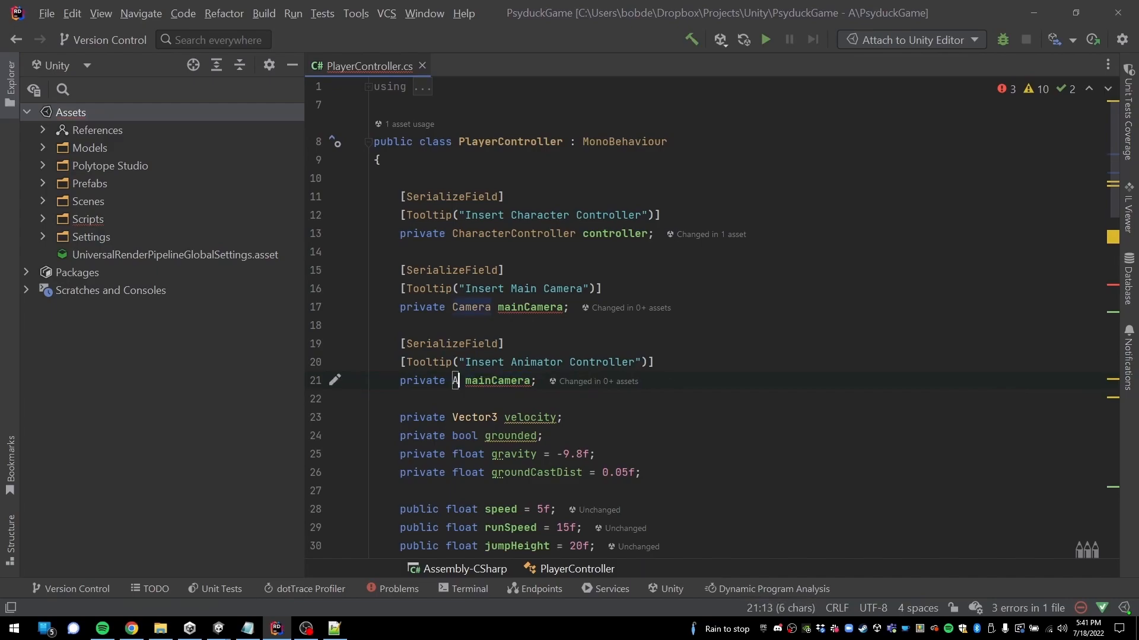
key(Down)
key(Return)
Rename the new Animator field to playerAnimator
key(Right)
key(shift+Right)
key(shift+Right)
key(shift+Right)
key(shift+Right)
key(shift+Right)
key(shift+Right)
text(playerA)
key(BackSpace)
text(Animator)
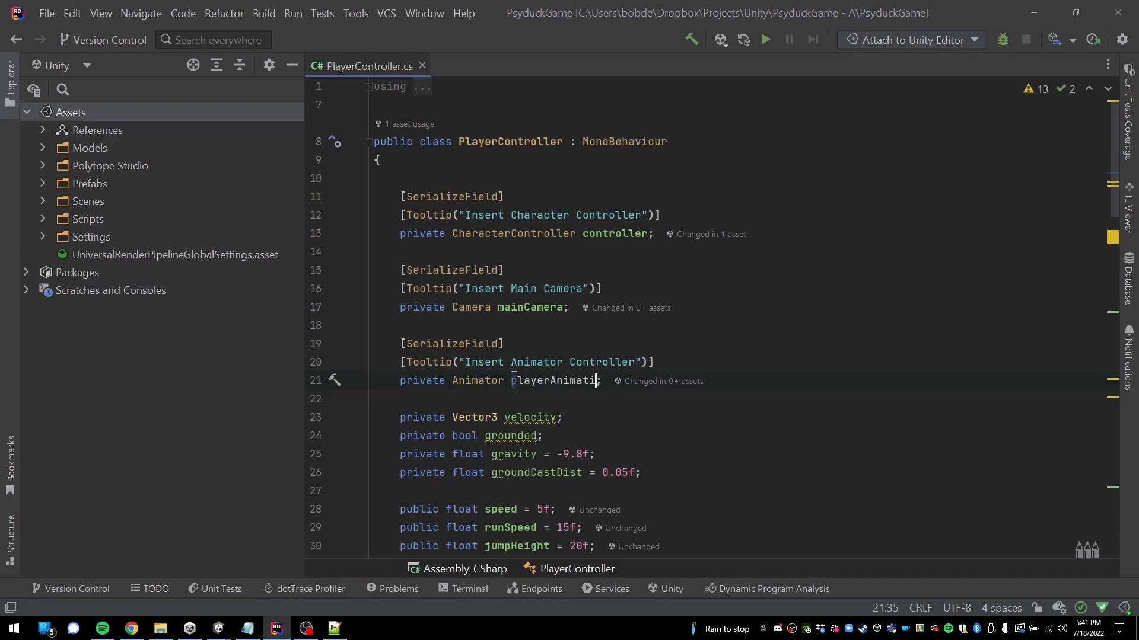
click(706, 469)
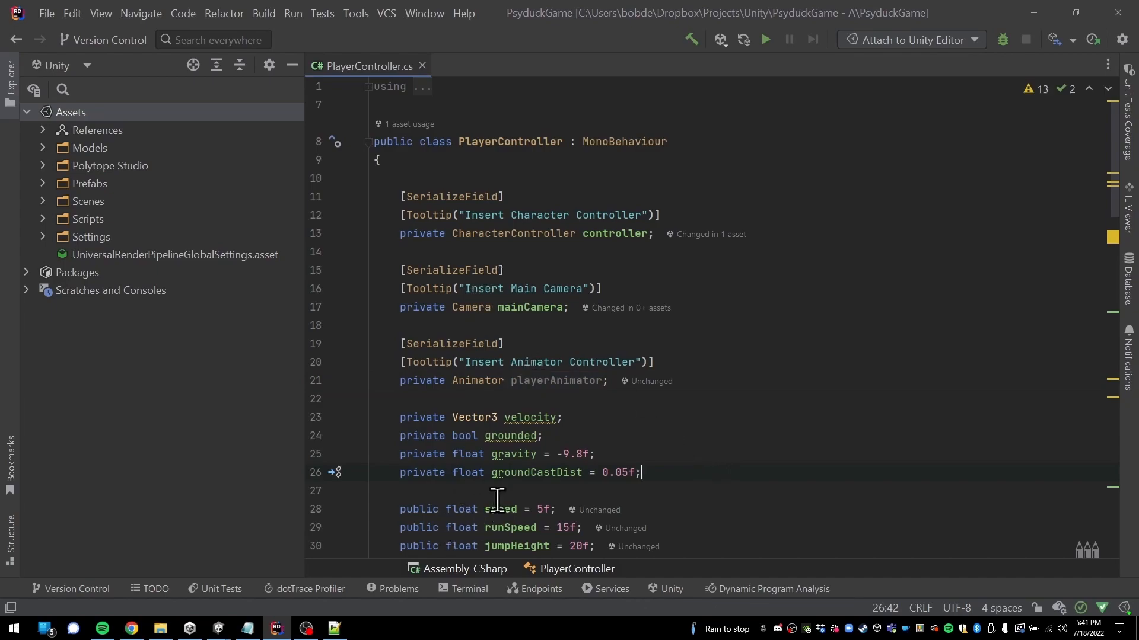
Switch to Unity, assign the Trainer's Animator component to its Player Controller's Player Animator field, and save the scene
scroll(504, 493, down, 6)
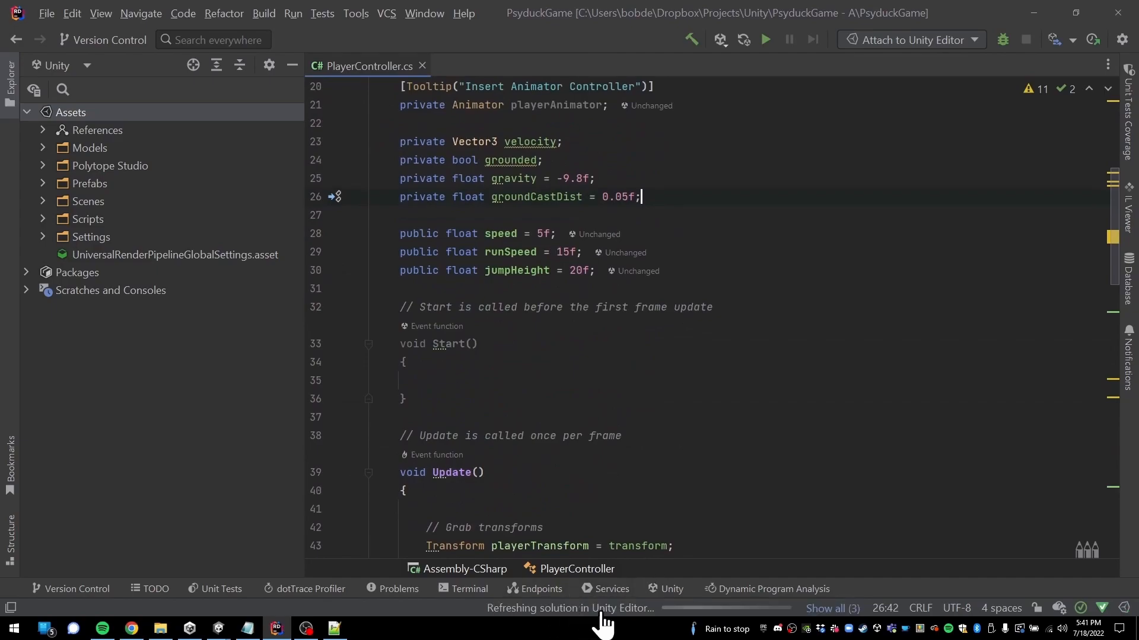
scroll(445, 495, down, 5)
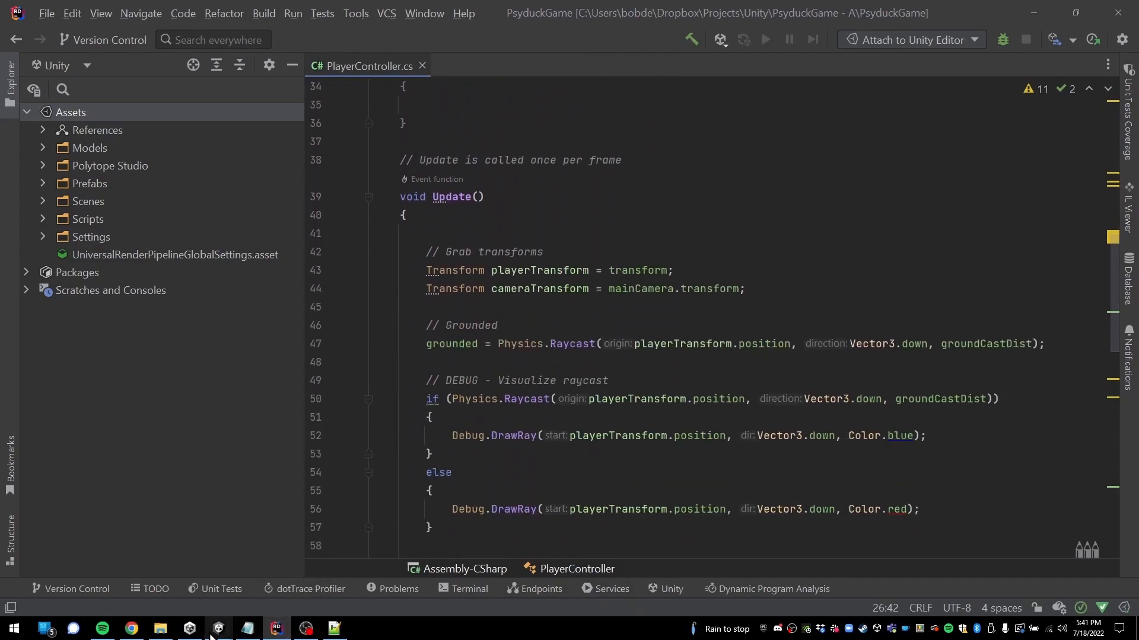
mouse_move(217, 630)
click(209, 581)
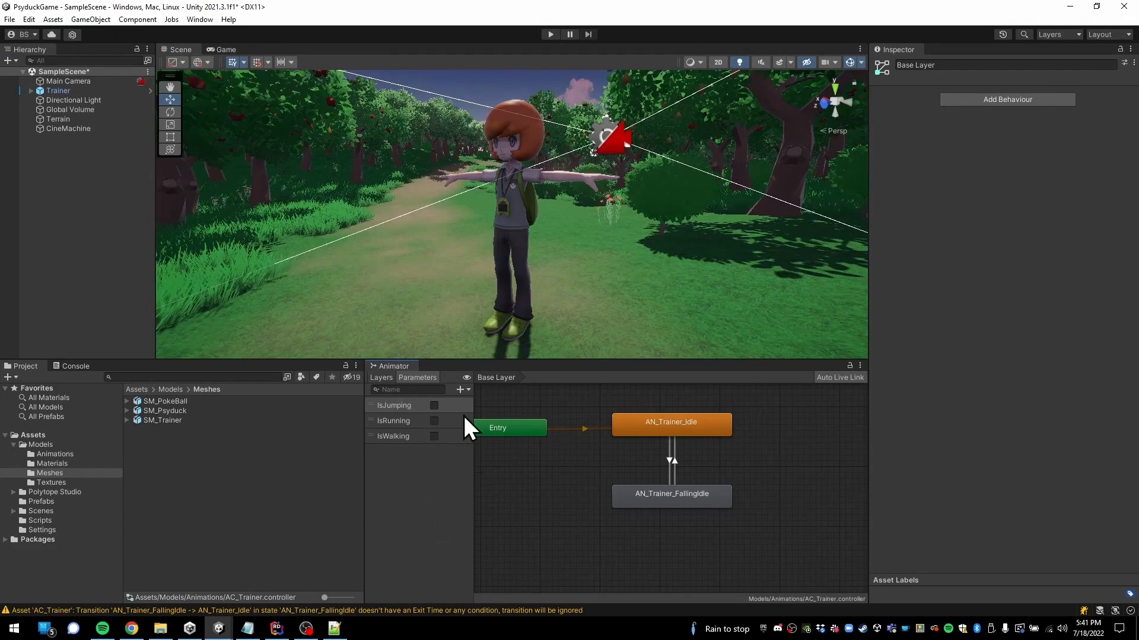
click(64, 90)
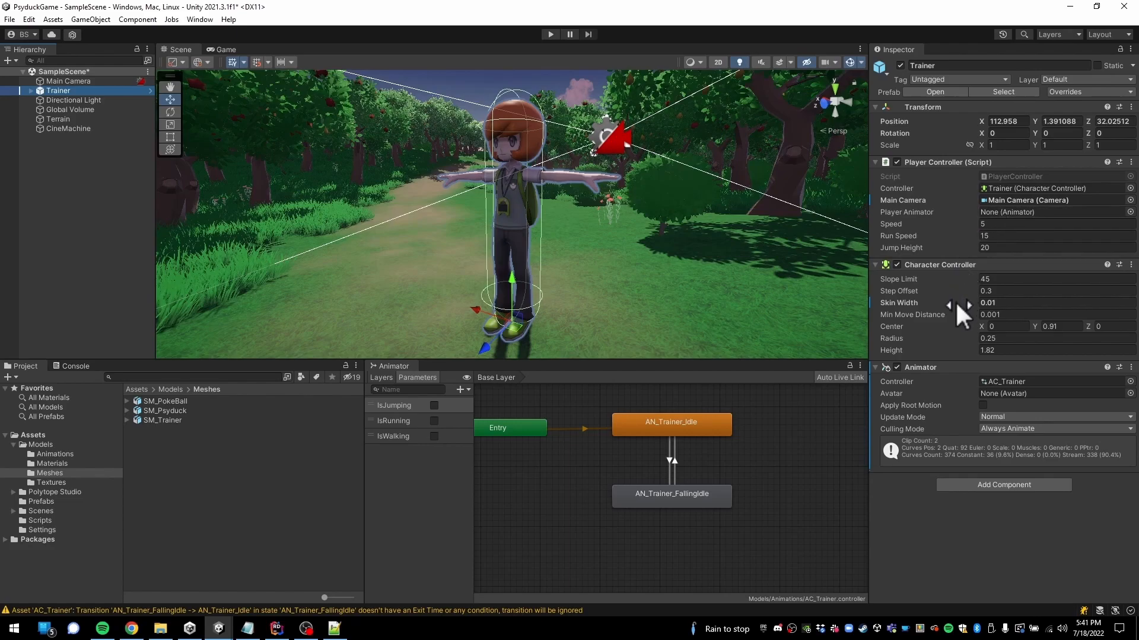
drag(921, 366, 1002, 214)
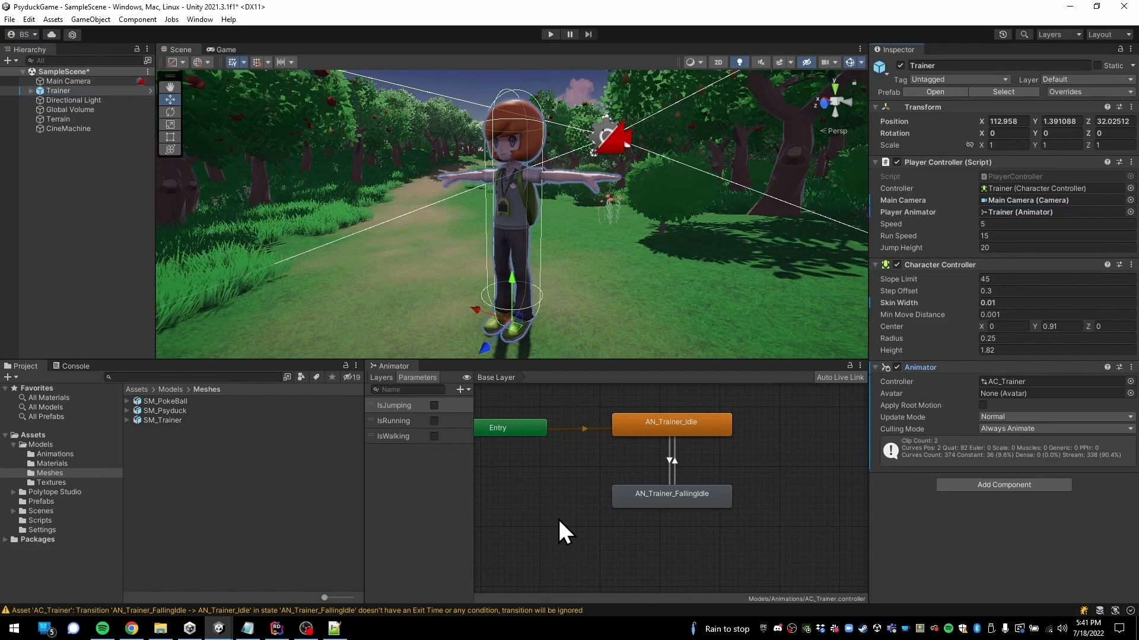
key(ctrl+s)
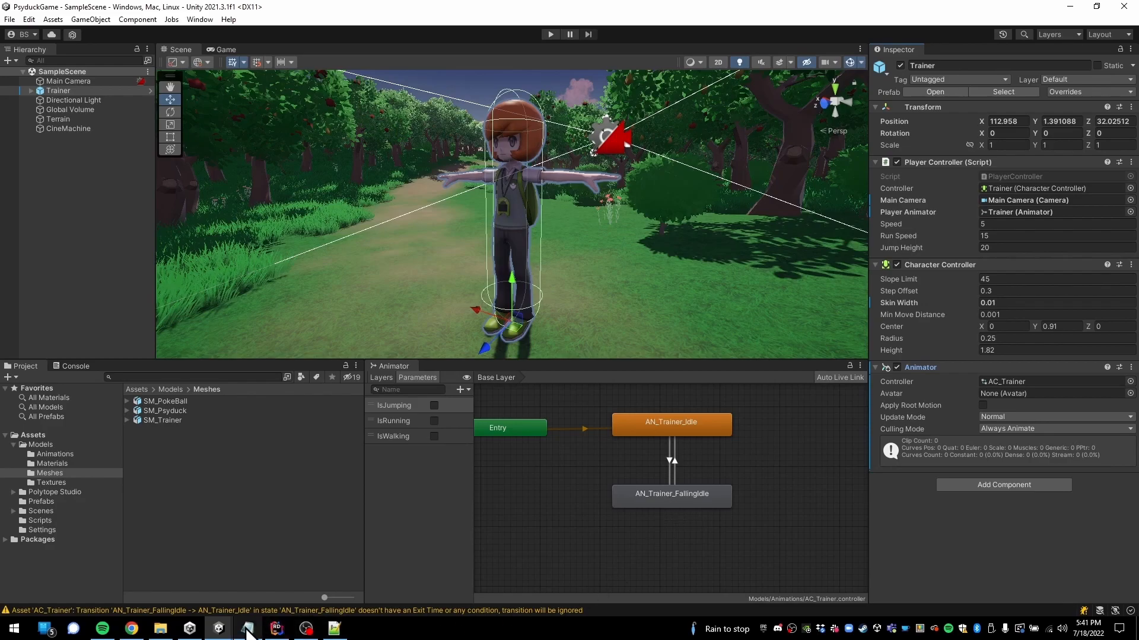
Switch to Rider and insert a blank line below the final controller.Move call in the Update method of PlayerController.cs
click(275, 633)
click(594, 310)
scroll(593, 320, down, 12)
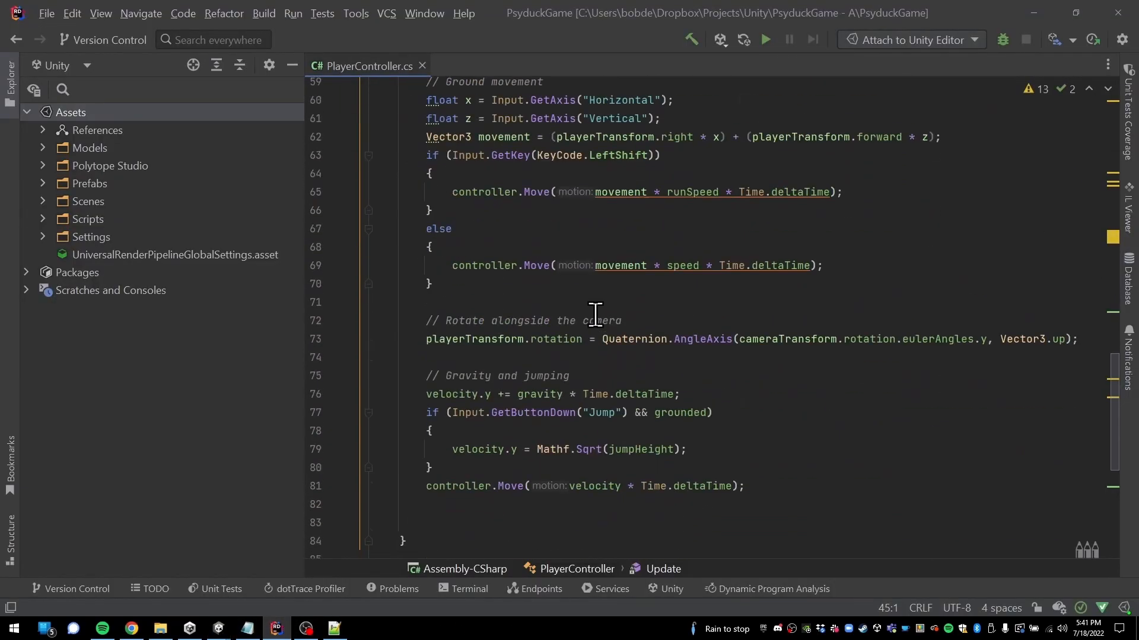
scroll(588, 338, up, 4)
scroll(590, 344, up, 2)
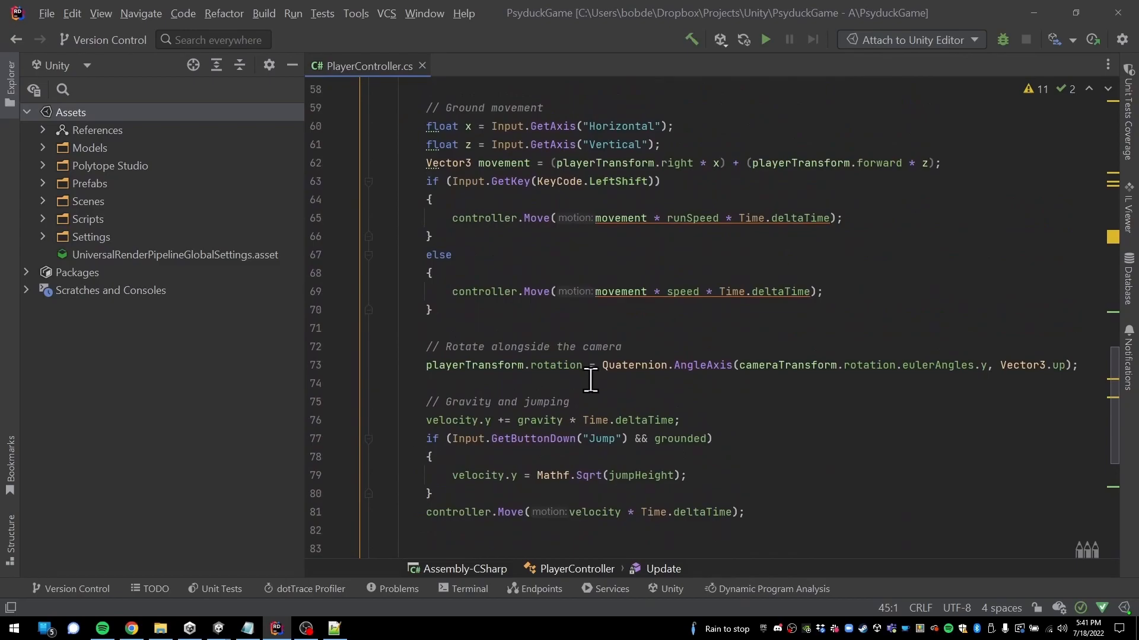
click(754, 458)
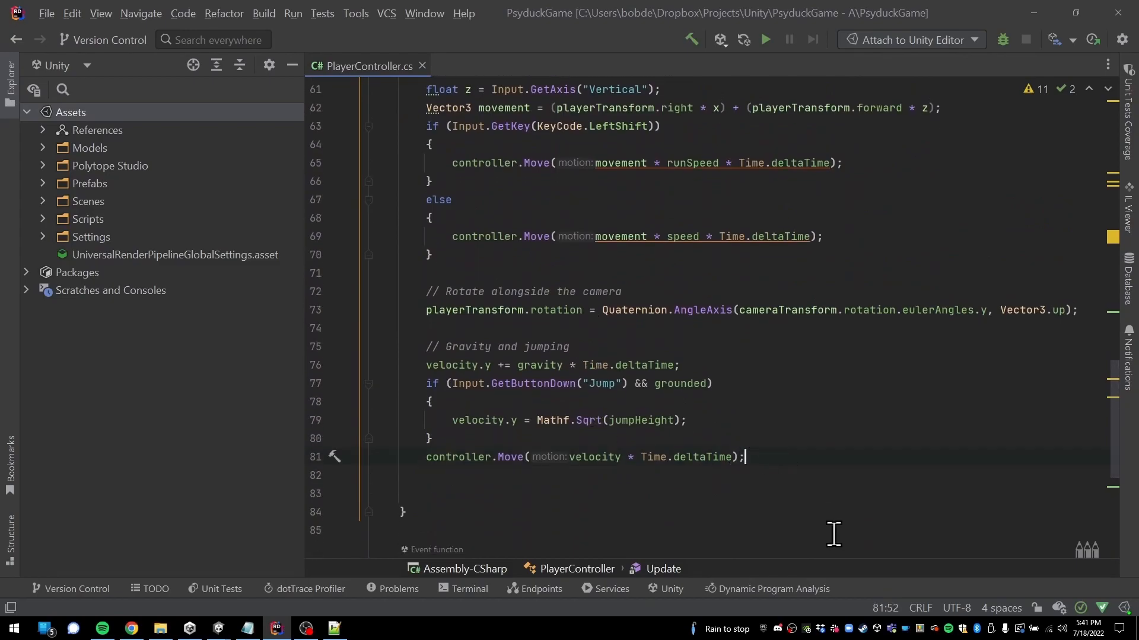
key(Up)
key(Down)
key(Return)
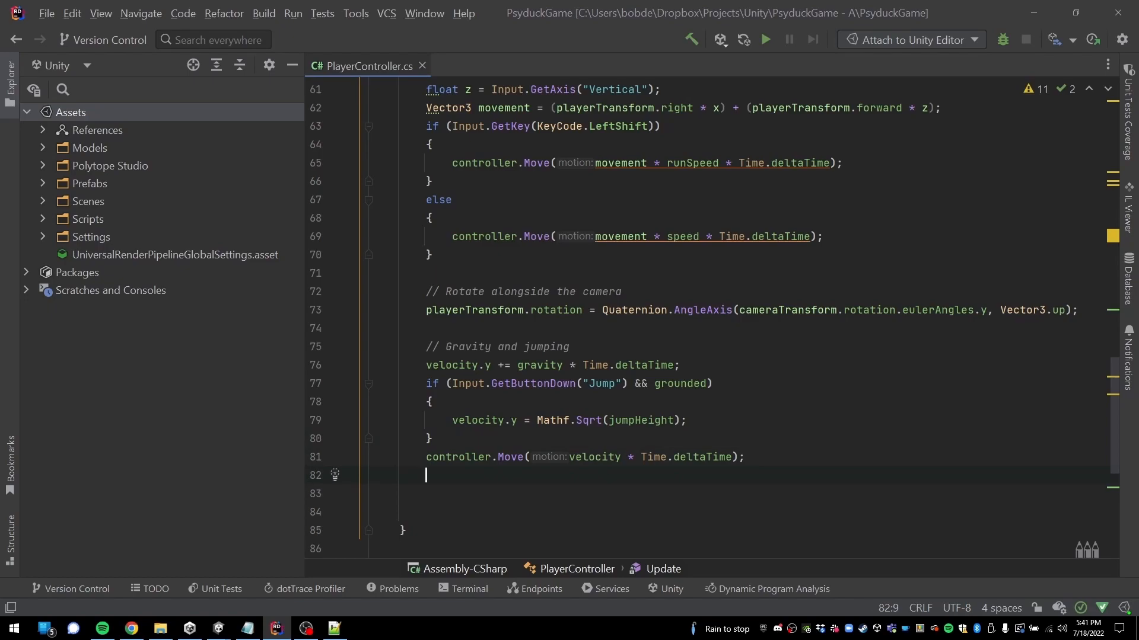
Add a playerAnimator.SetBool call on the new line with "IsJumping" as its parameter name
text(playerAnima)
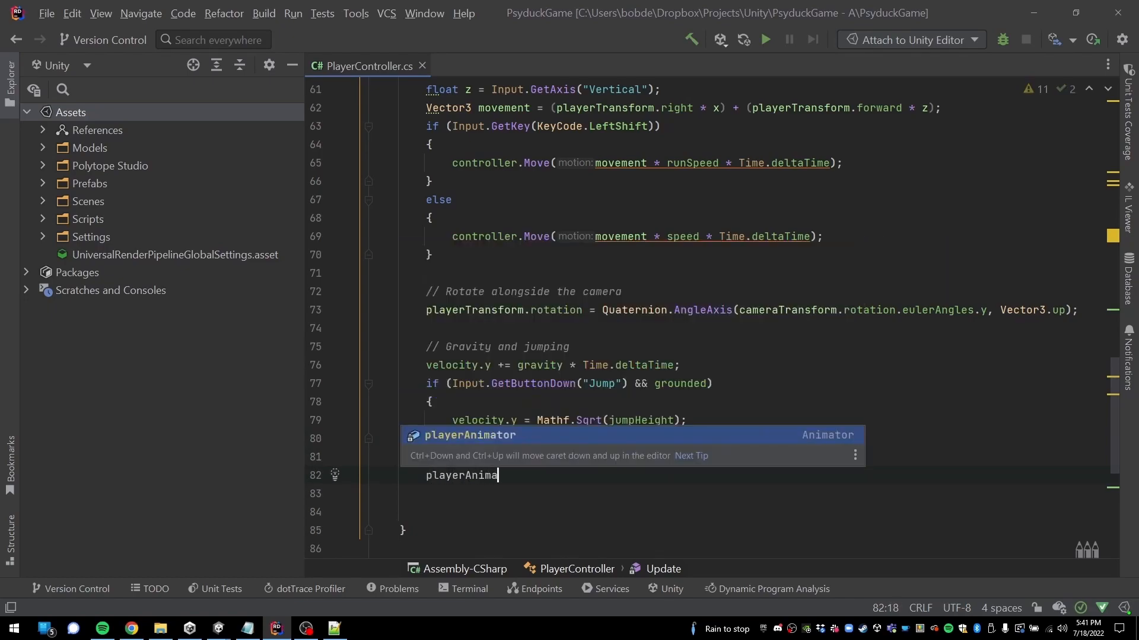
text(tor)
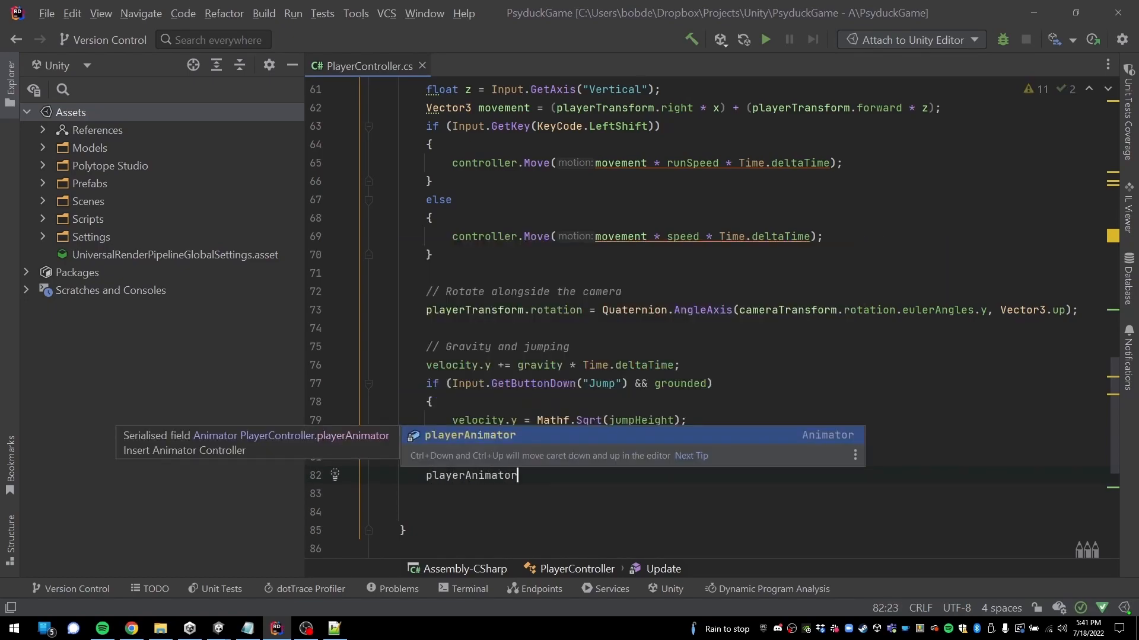
text(.)
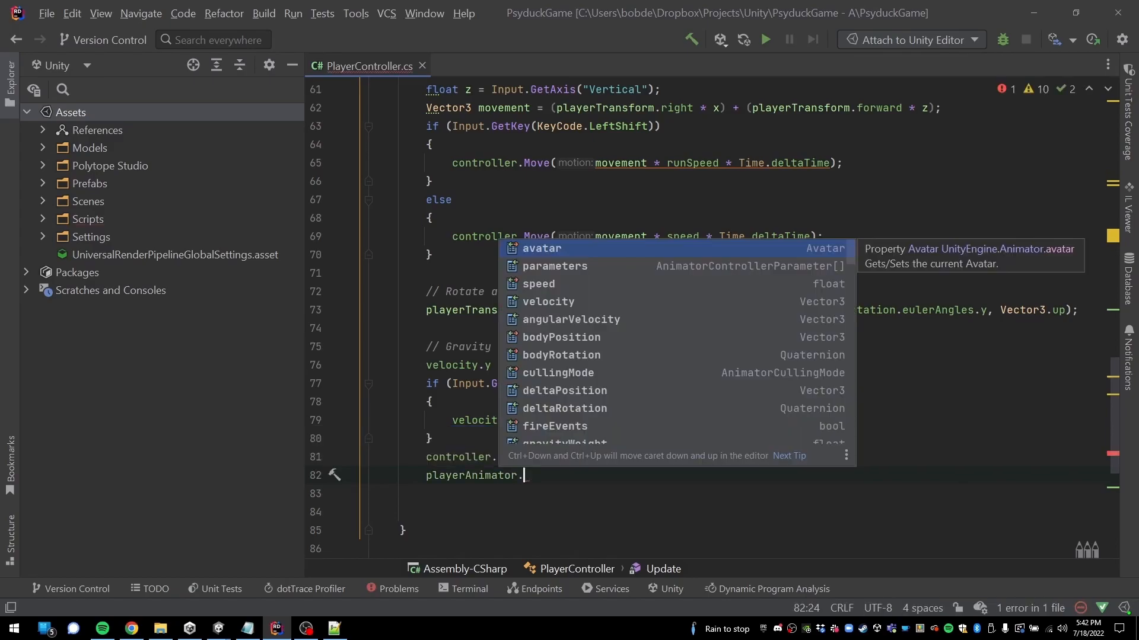
text(SetBool)
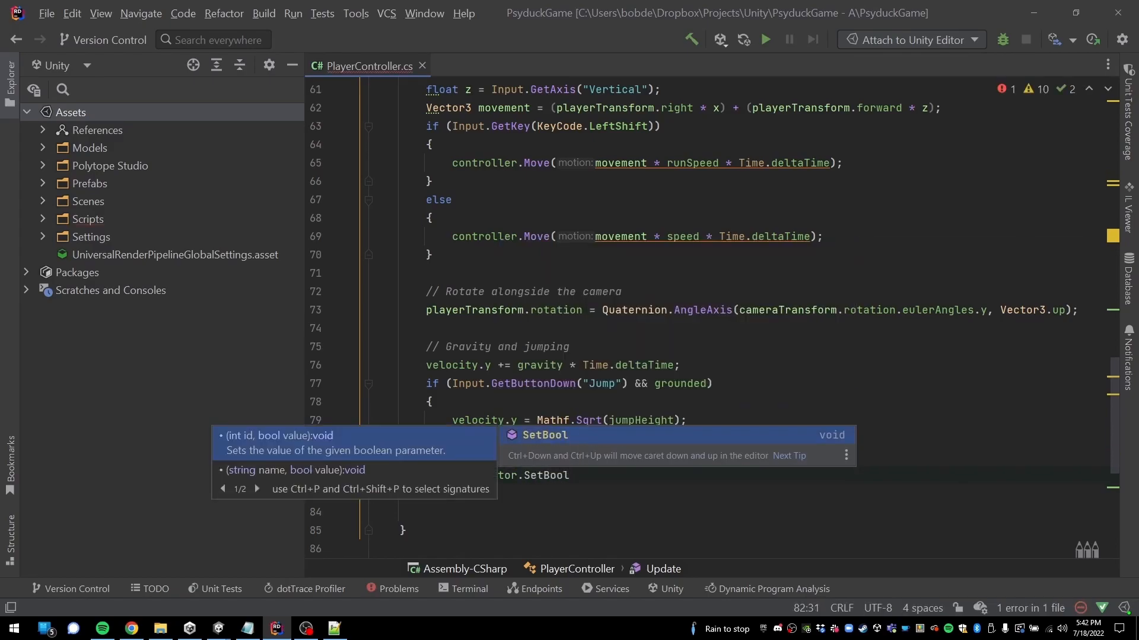
key(Return)
text(")
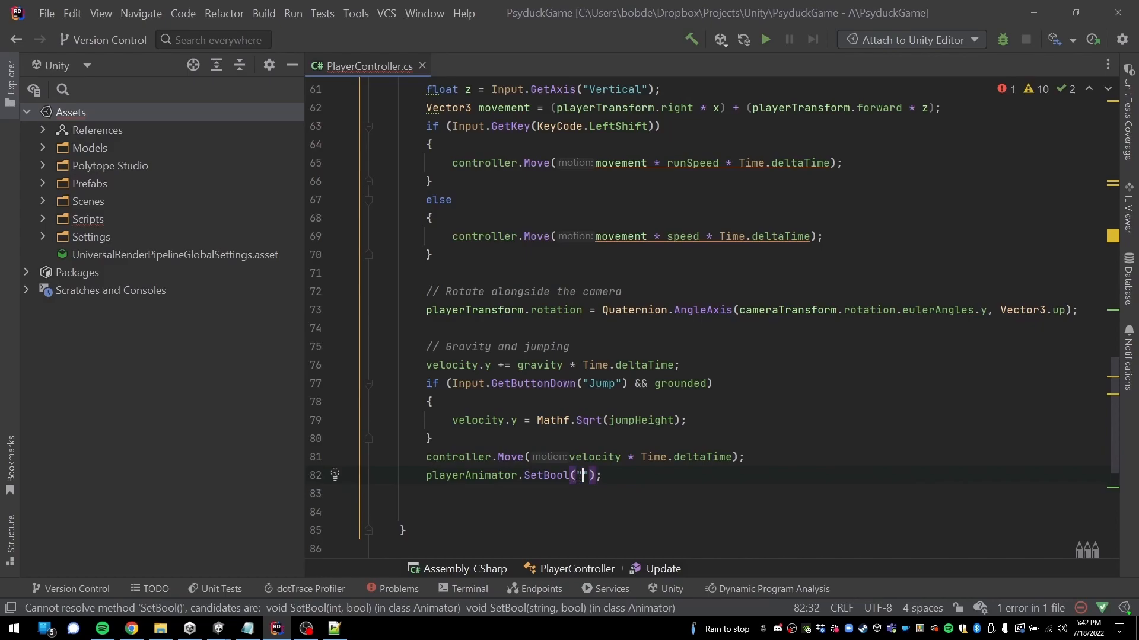
text(Is)
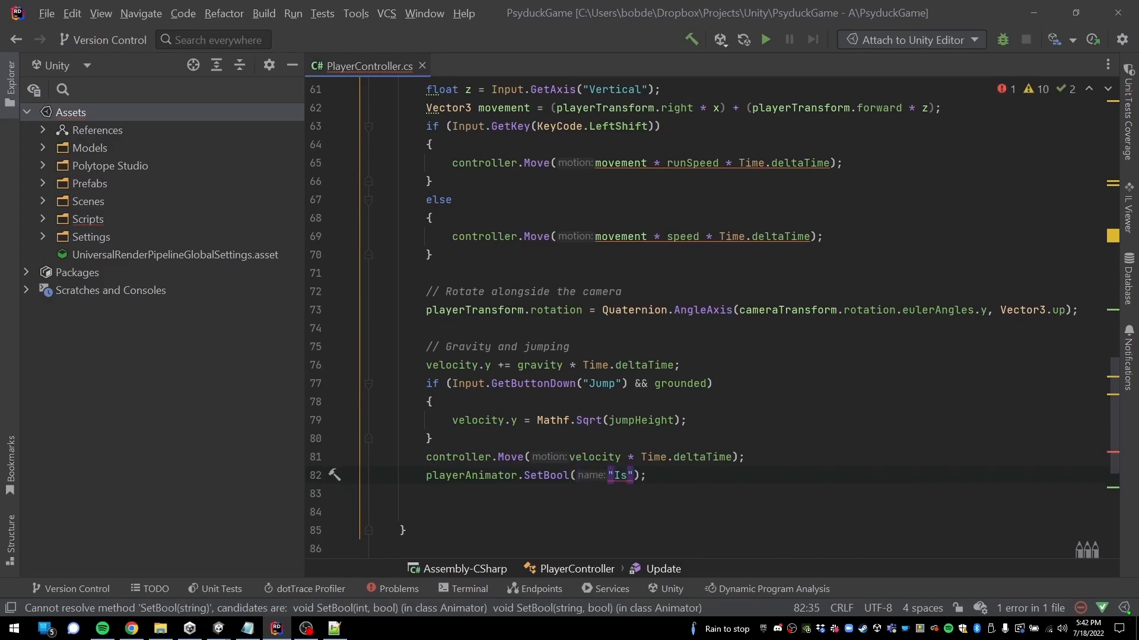
text(Jumping)
Pass !grounded as the second argument of the IsJumping SetBool call
key(End)
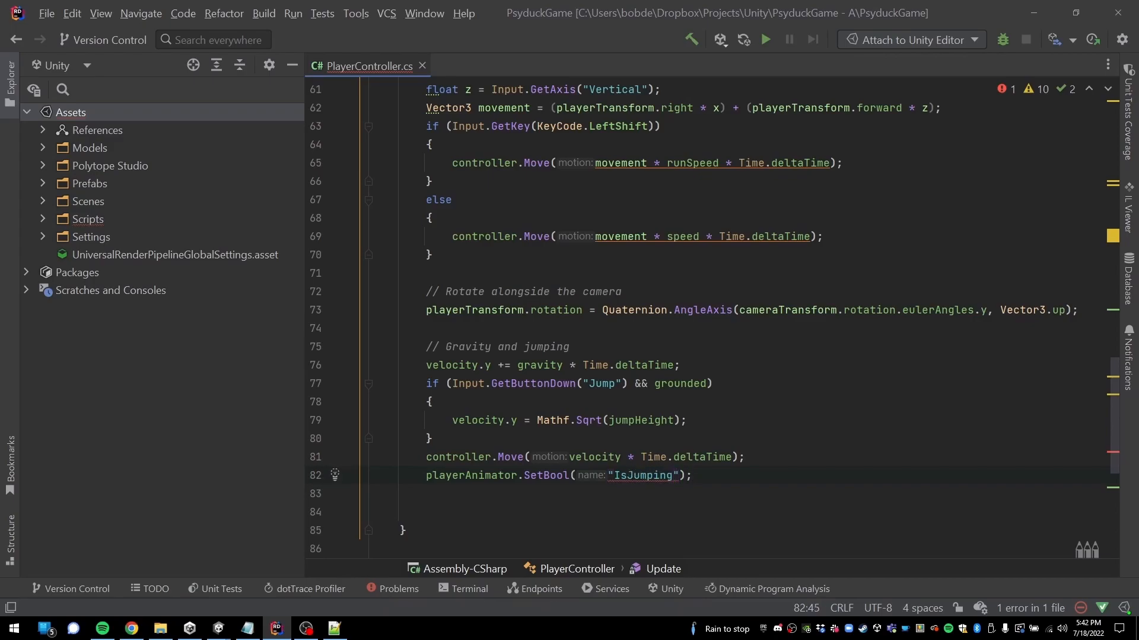
key(Left)
key(Left)
text(, !)
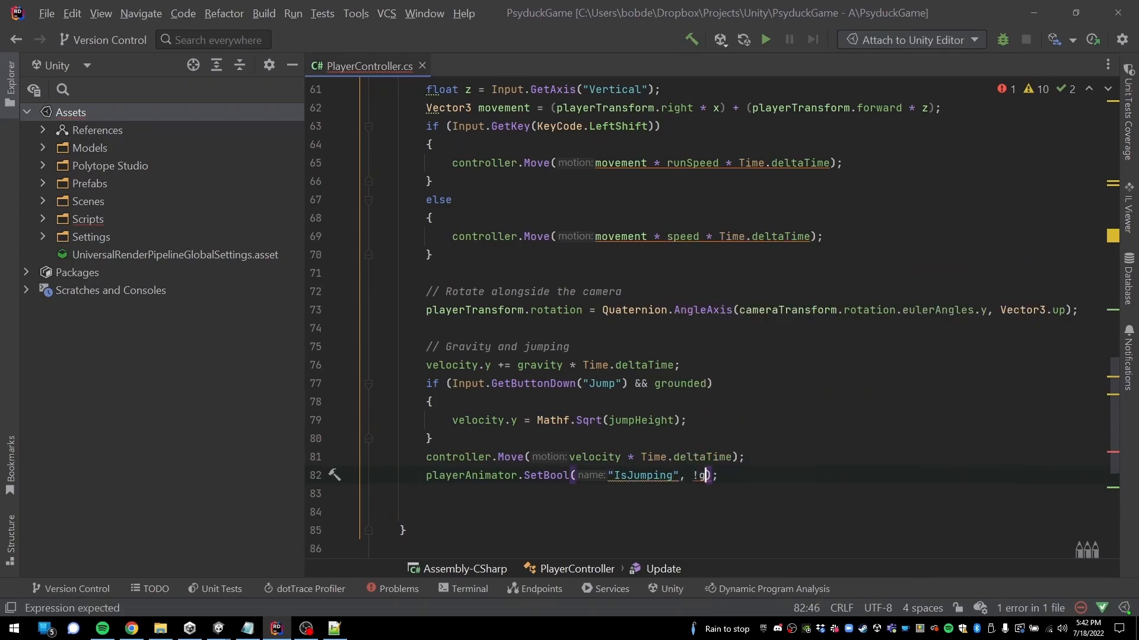
text(grounded)
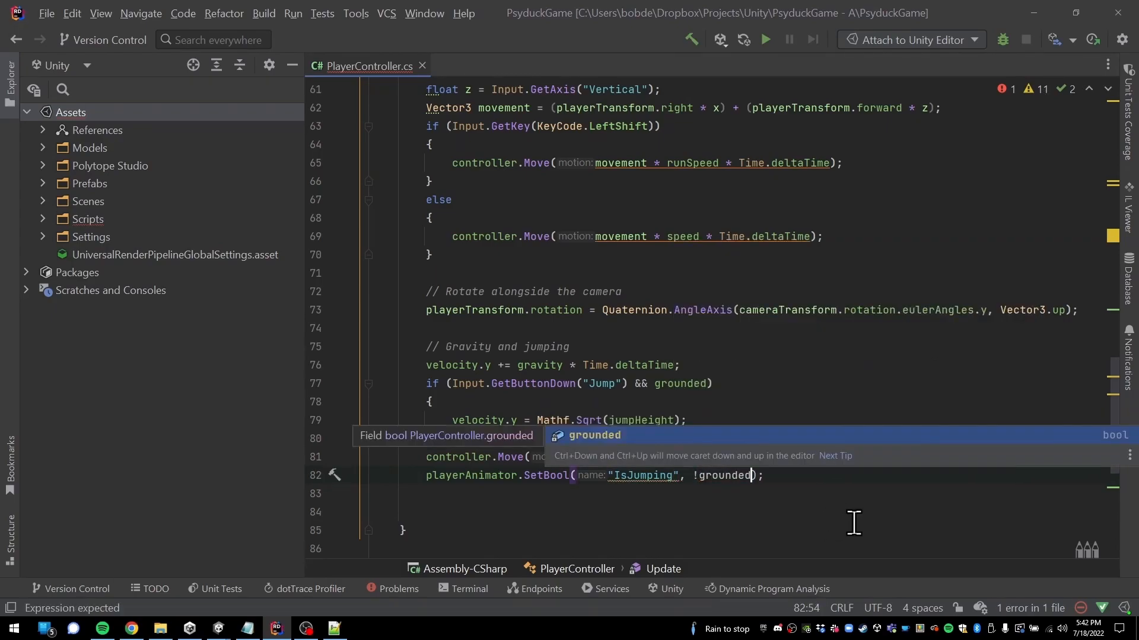
click(854, 522)
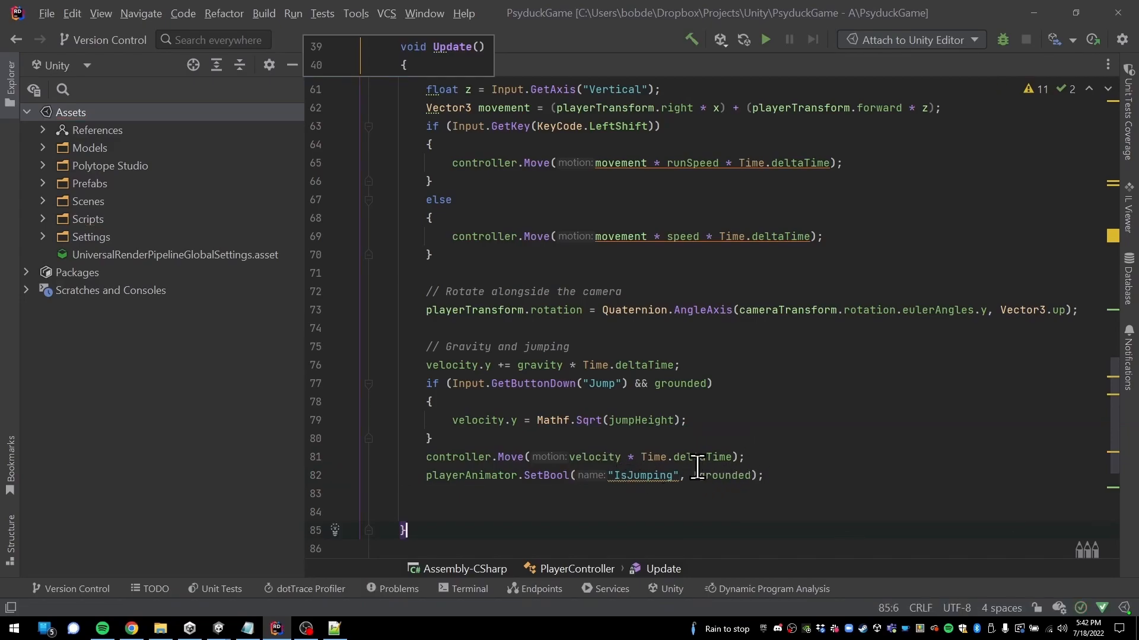
click(718, 474)
click(821, 475)
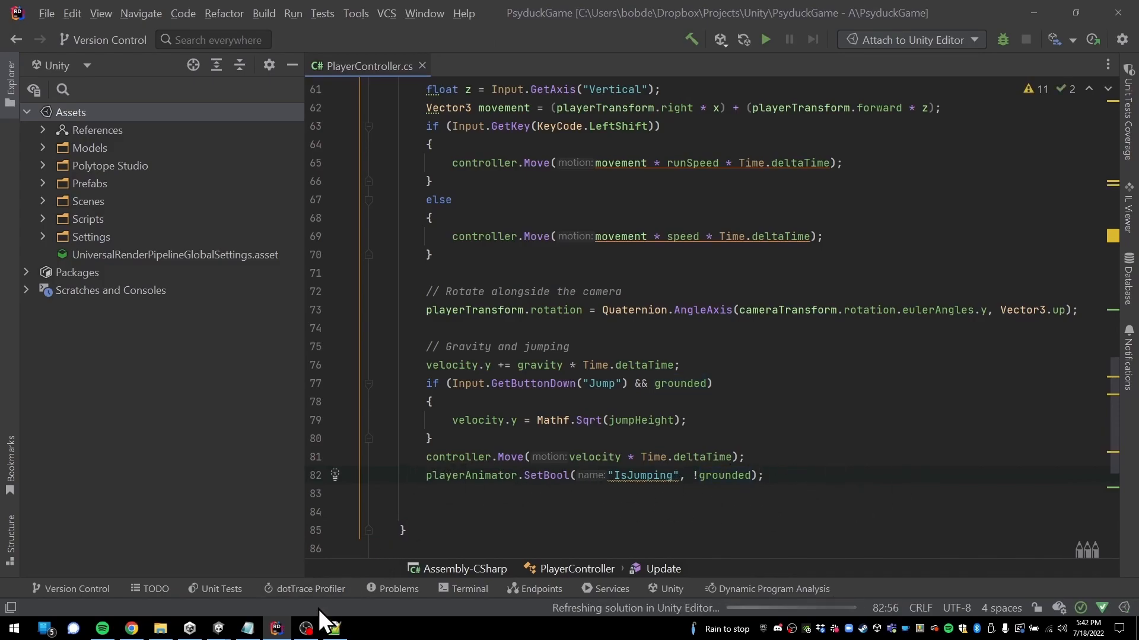
Switch to Unity, run the game, make the Trainer jump to check the IsJumping parameter, and stop the game
click(276, 629)
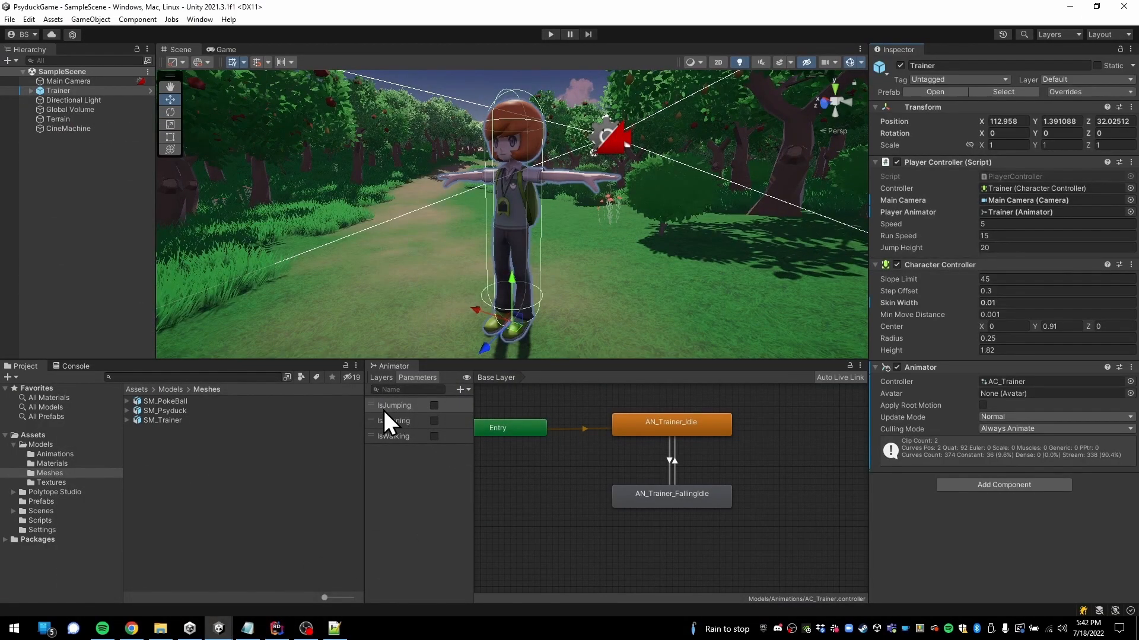
click(550, 34)
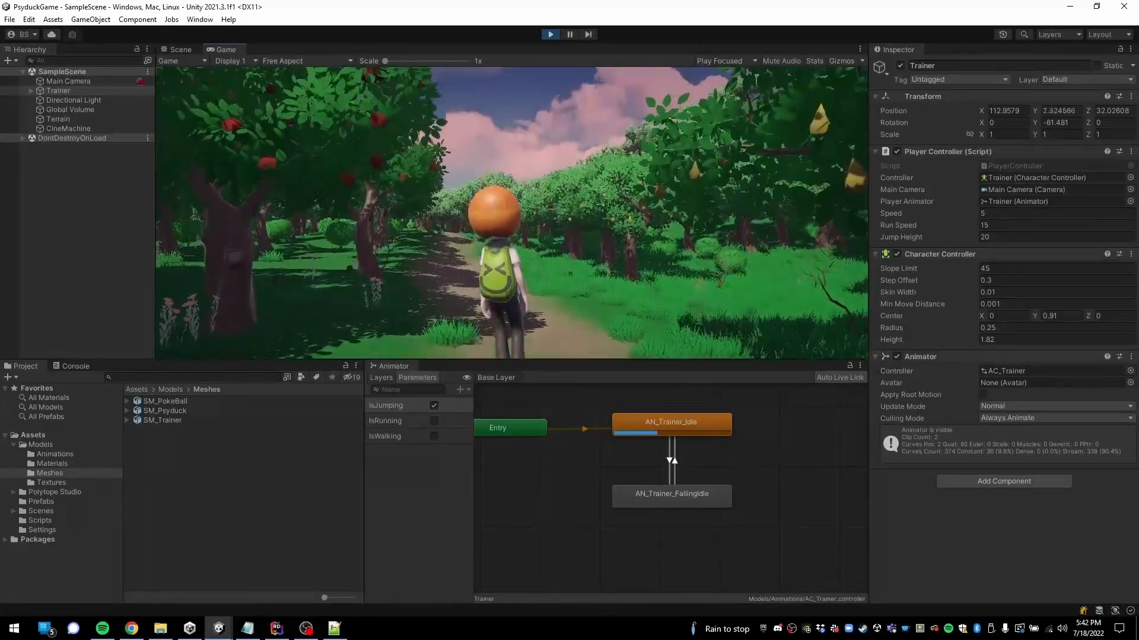
key(space)
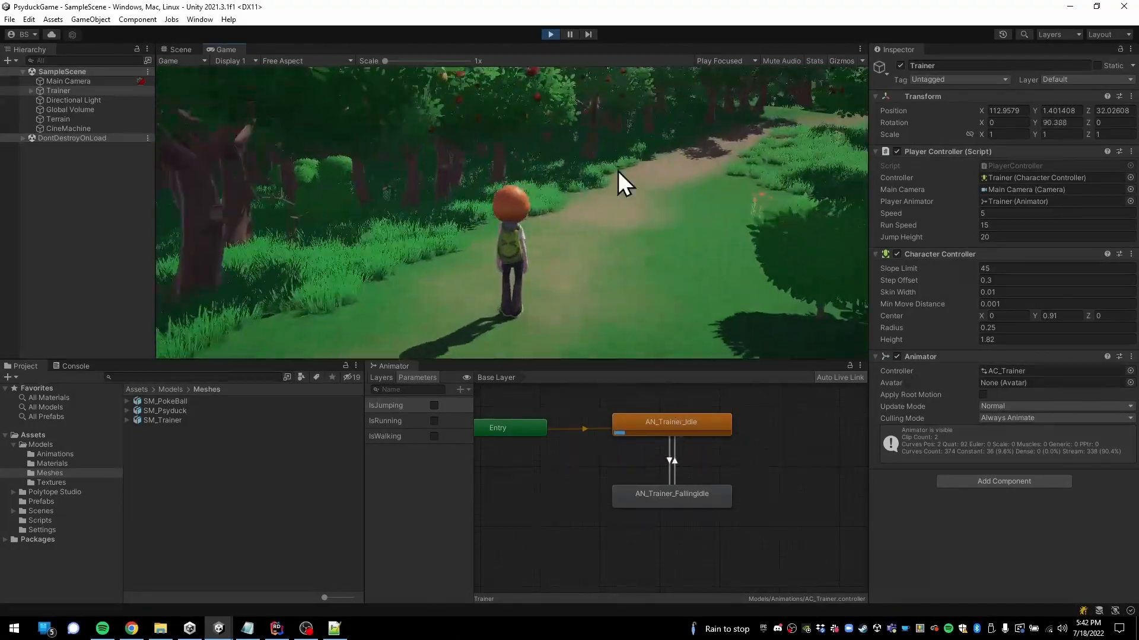
click(551, 34)
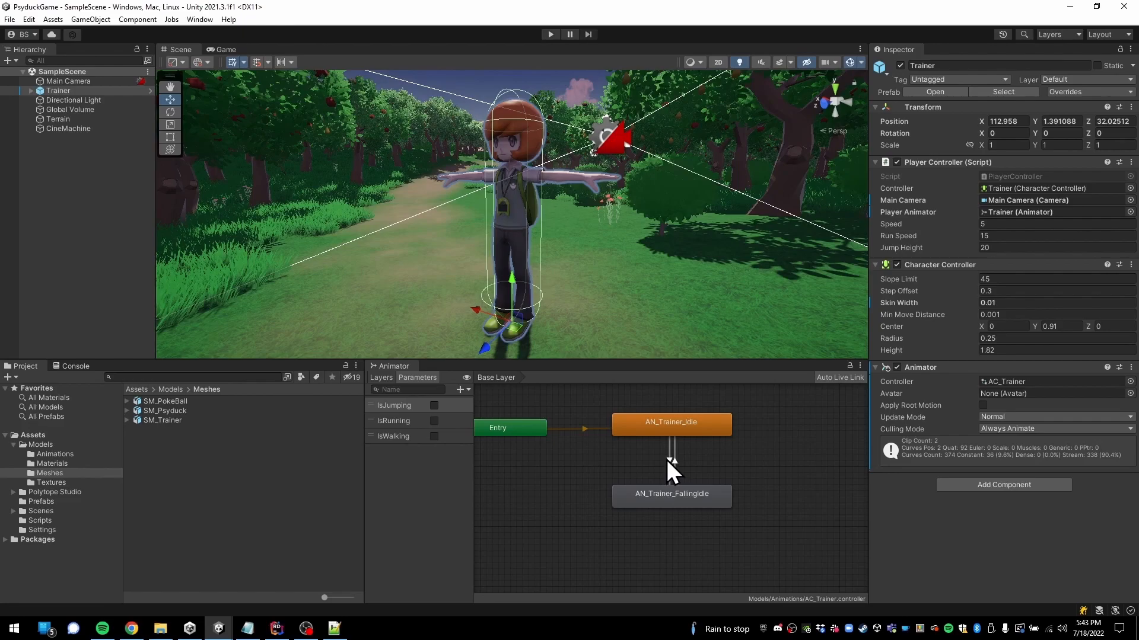
Add an IsJumping true condition to the AN_Trainer_Idle to AN_Trainer_FallingIdle transition and an IsJumping false condition to the return transition
click(670, 460)
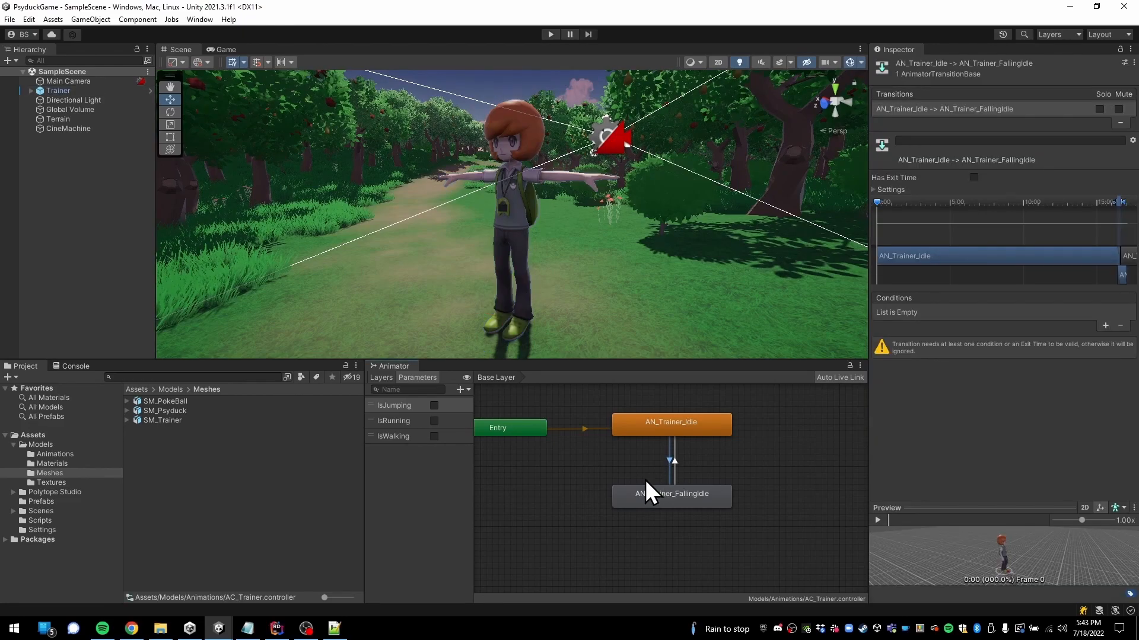
click(1104, 326)
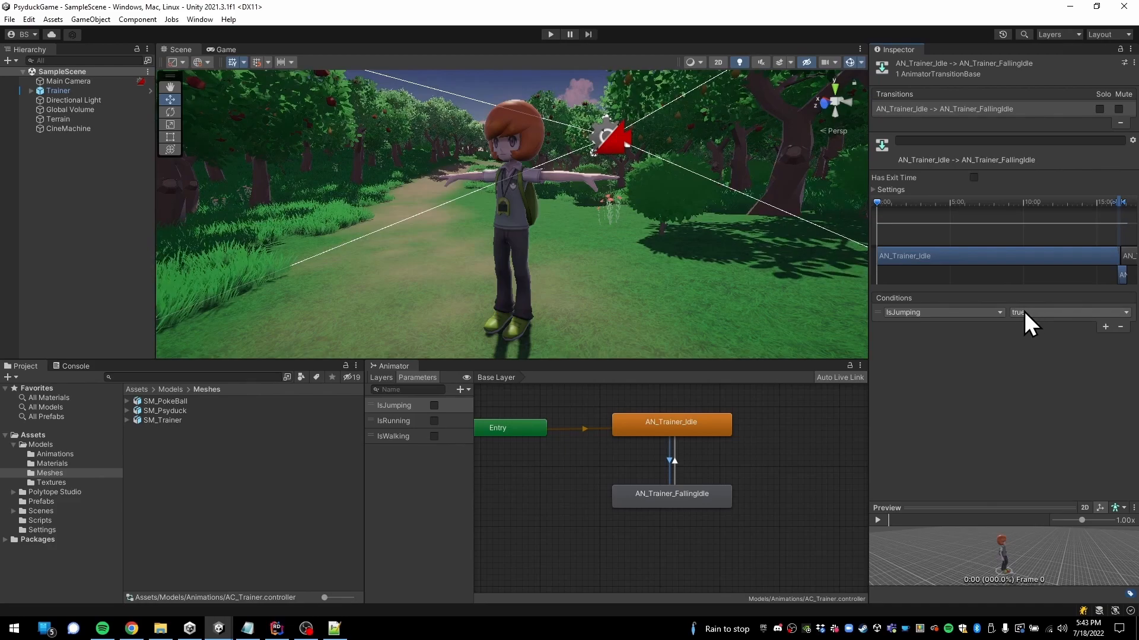
click(675, 468)
click(1105, 326)
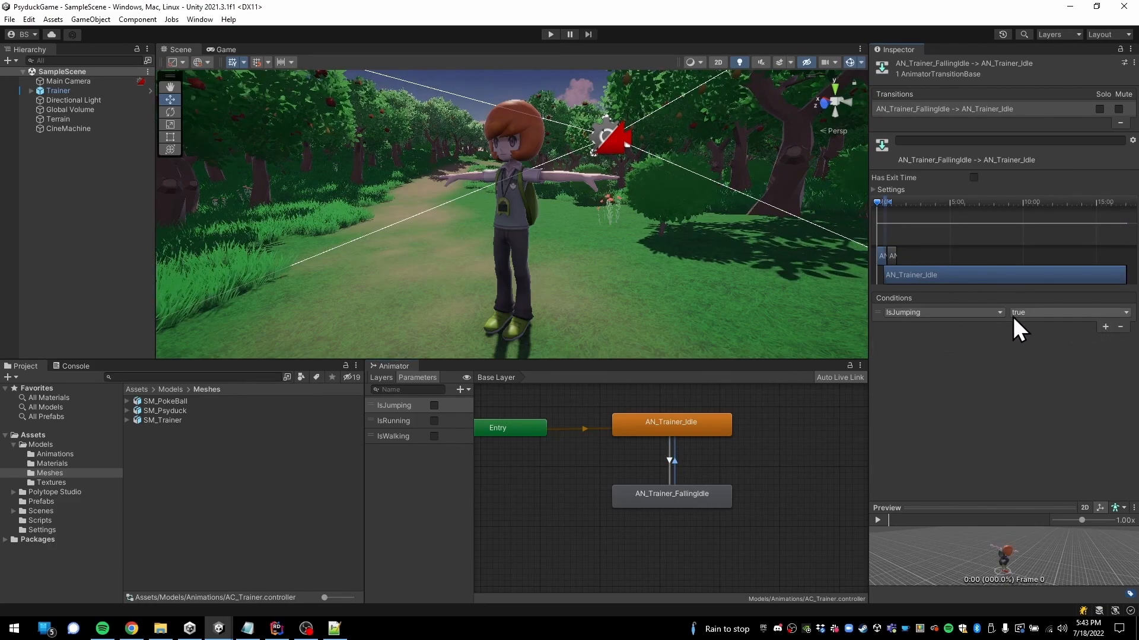
click(1044, 315)
click(1046, 341)
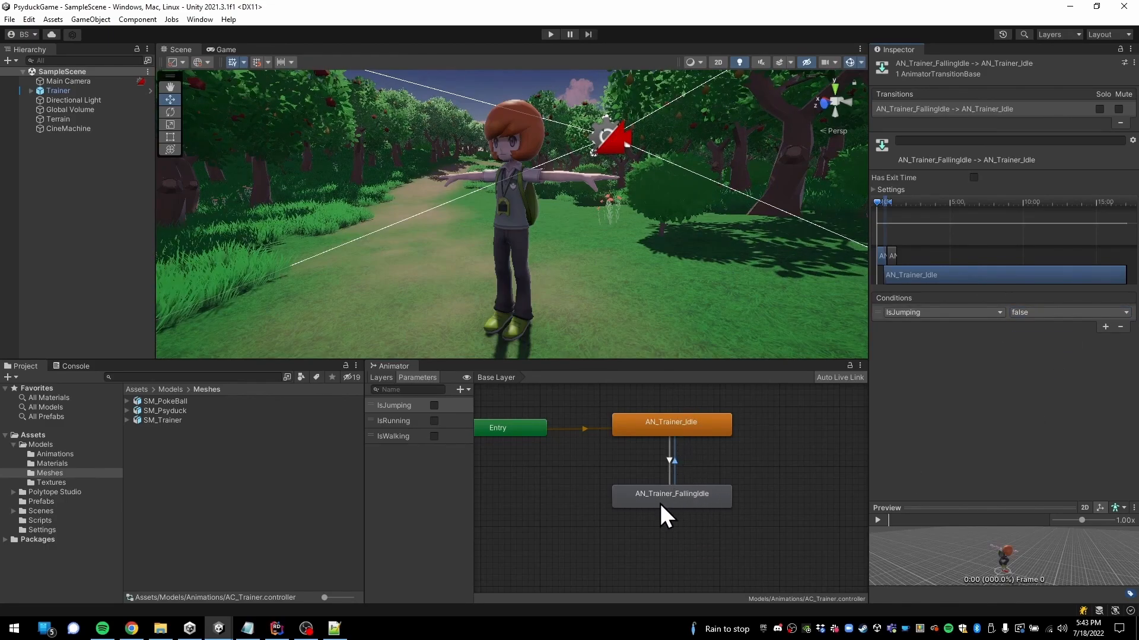
Run the game, make the Trainer jump repeatedly to test the idle and falling animation transitions, and stop the game
click(551, 34)
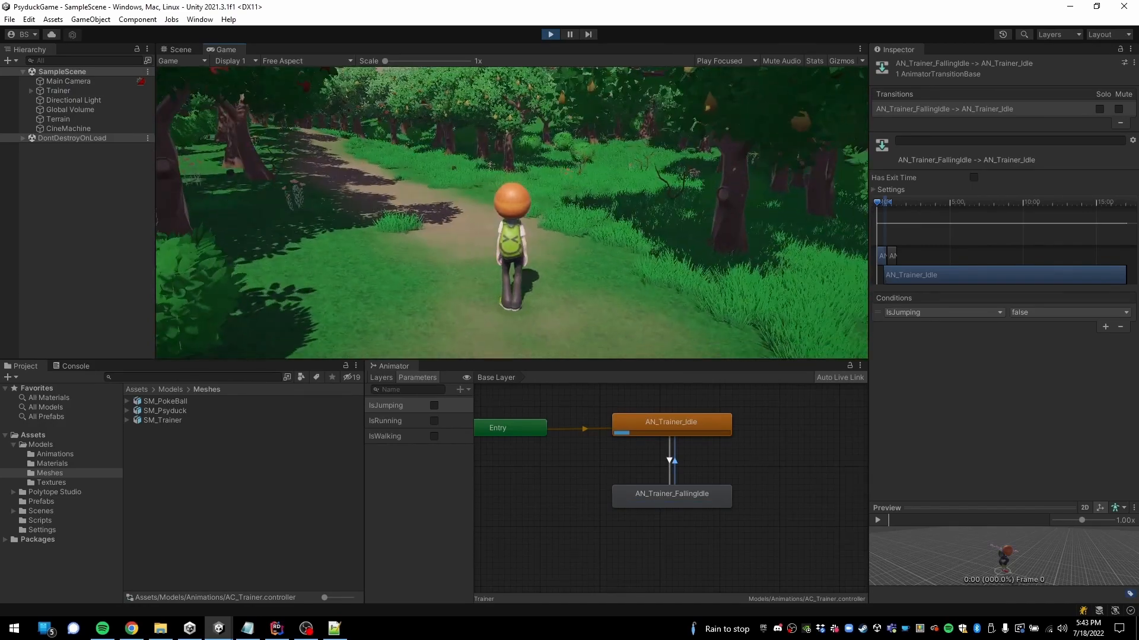
key(space)
key(space)
key(space)
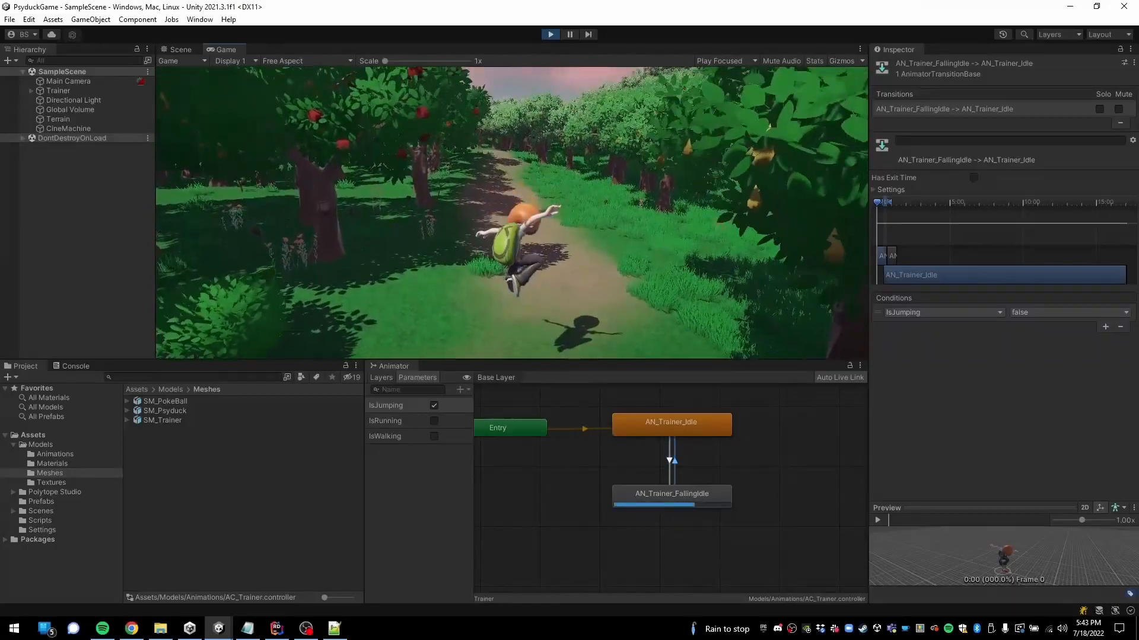
key(space)
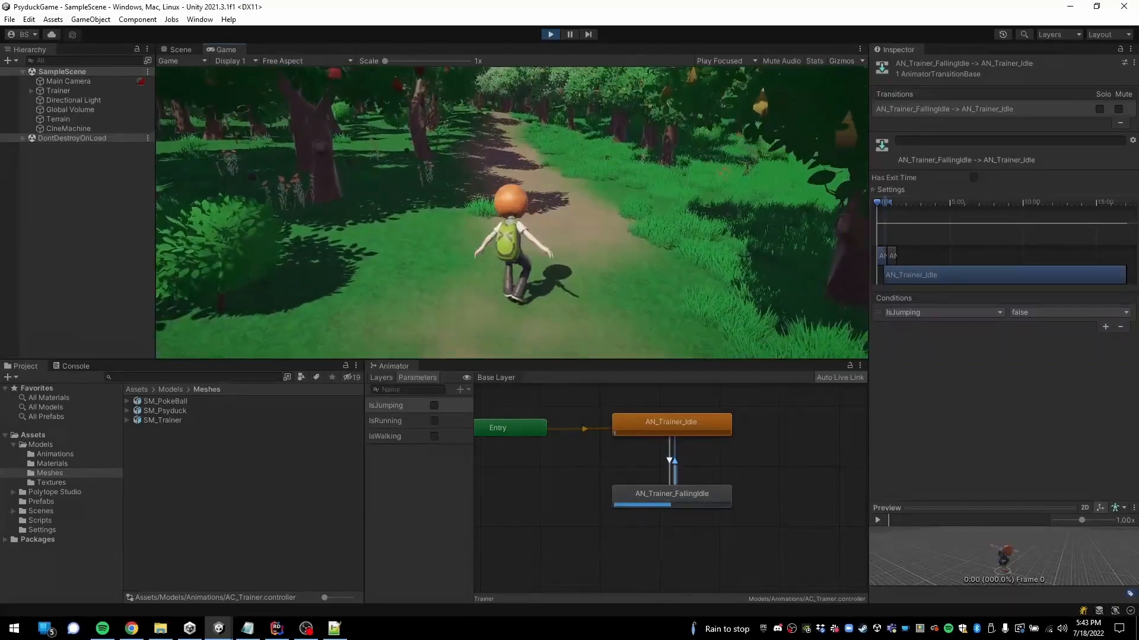
key(space)
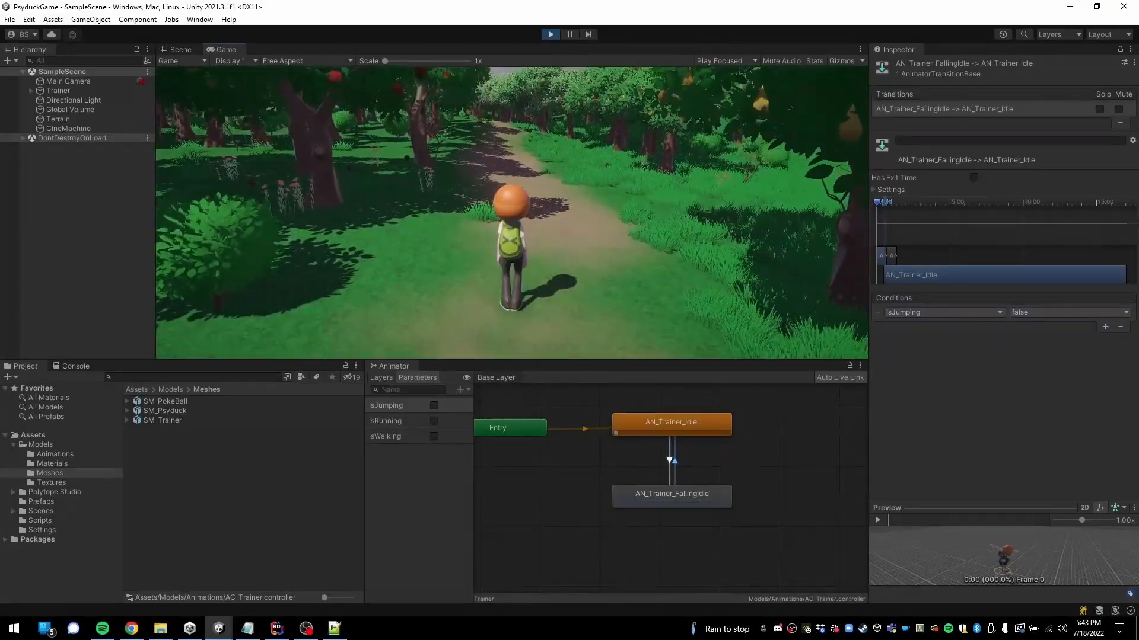
key(space)
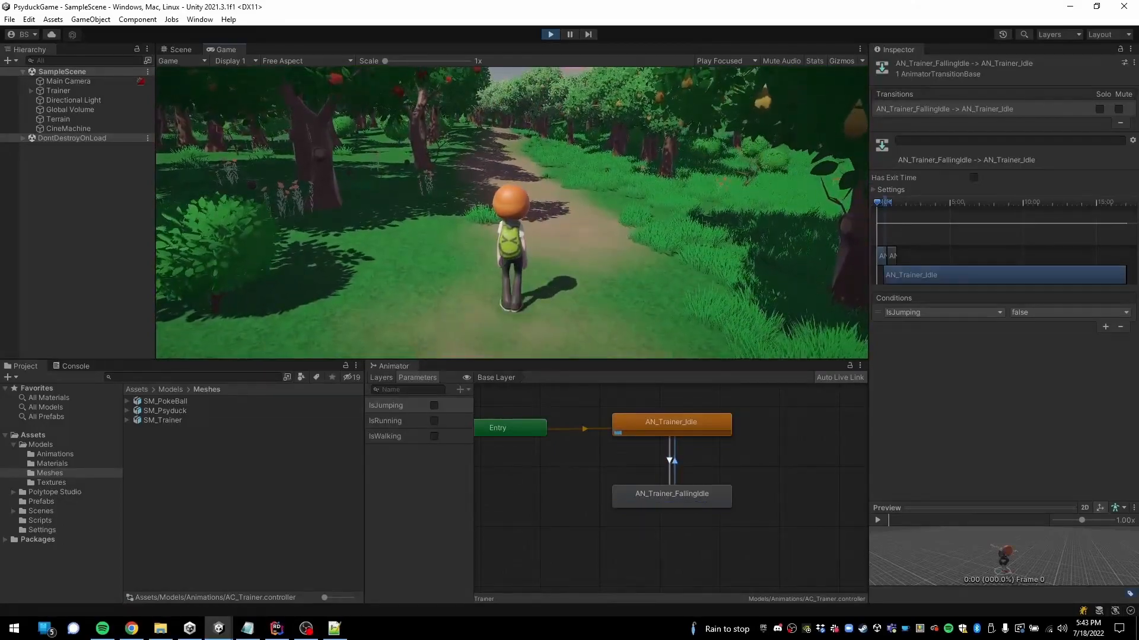
key(space)
key(space)
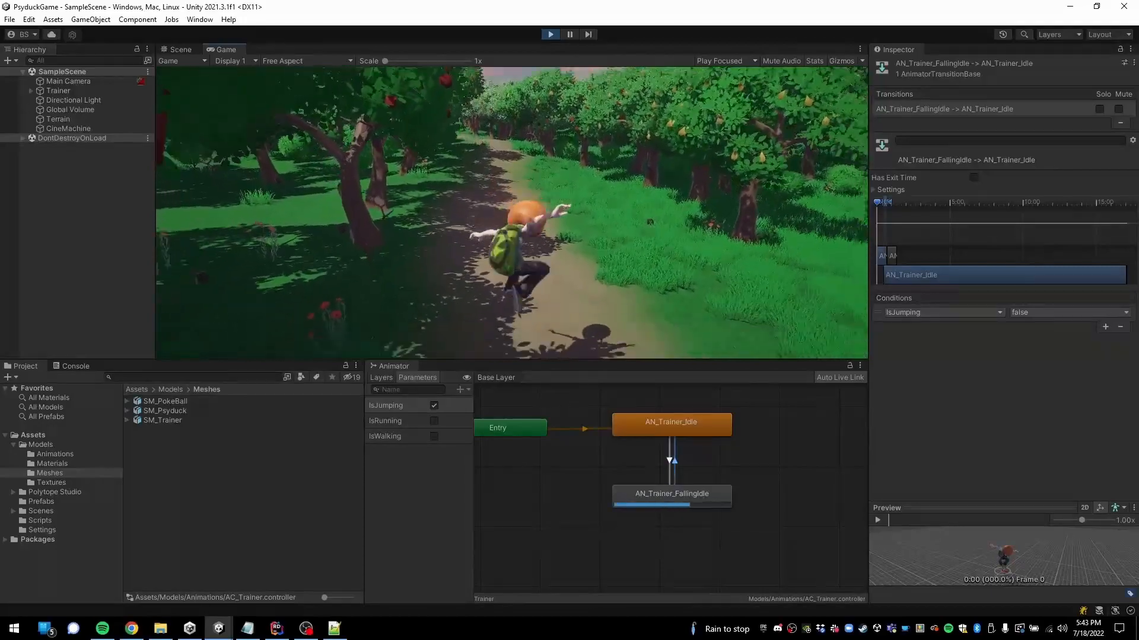
key(space)
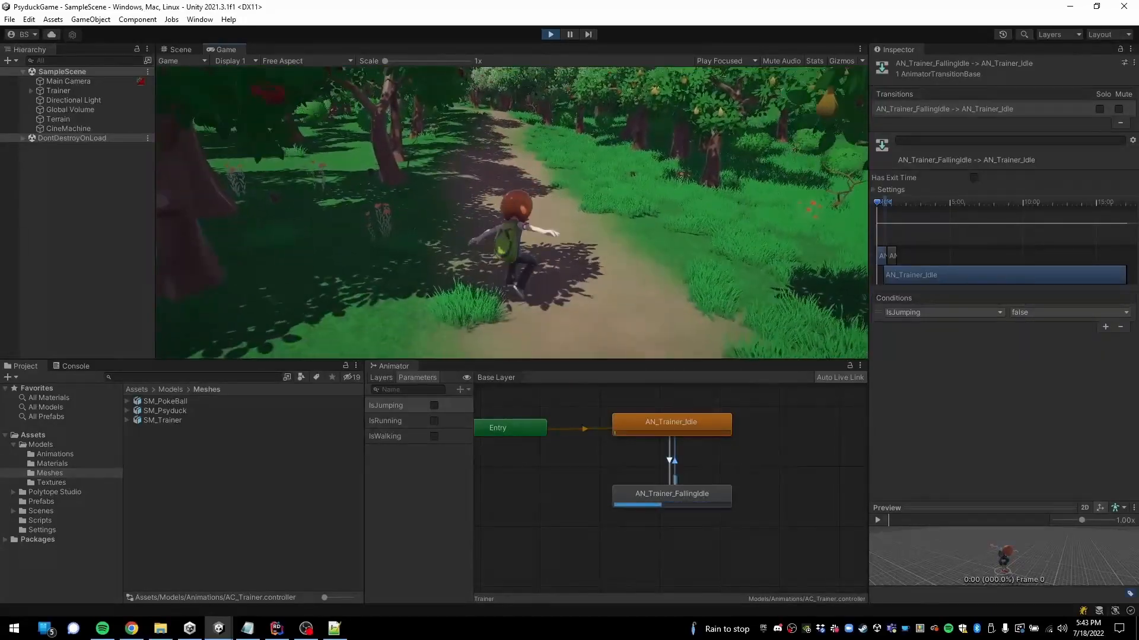
key(space)
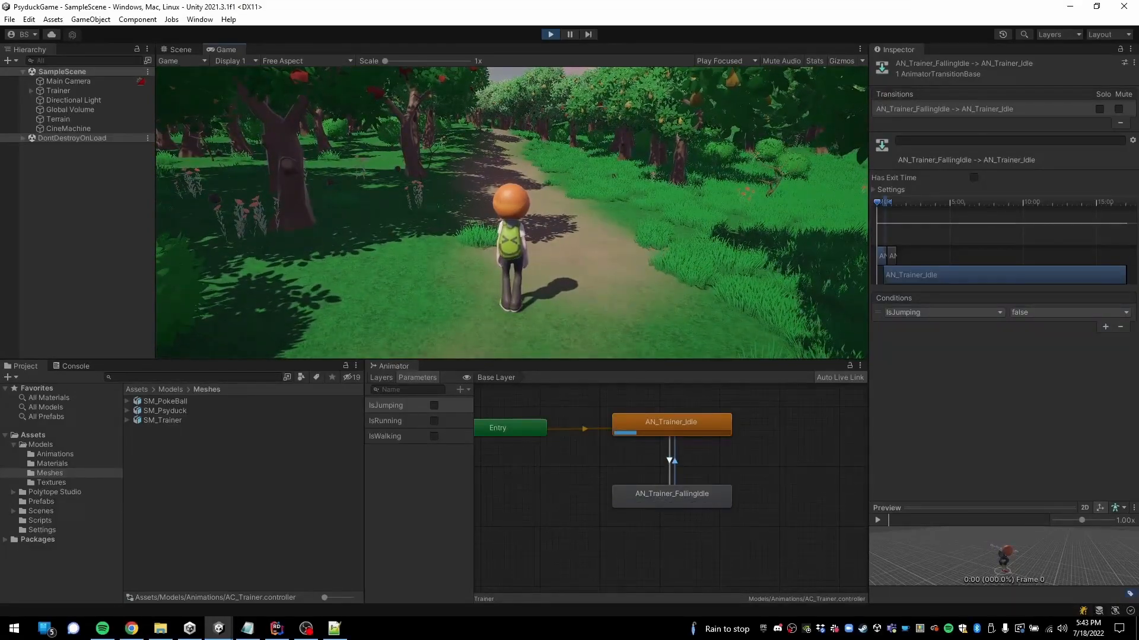
key(space)
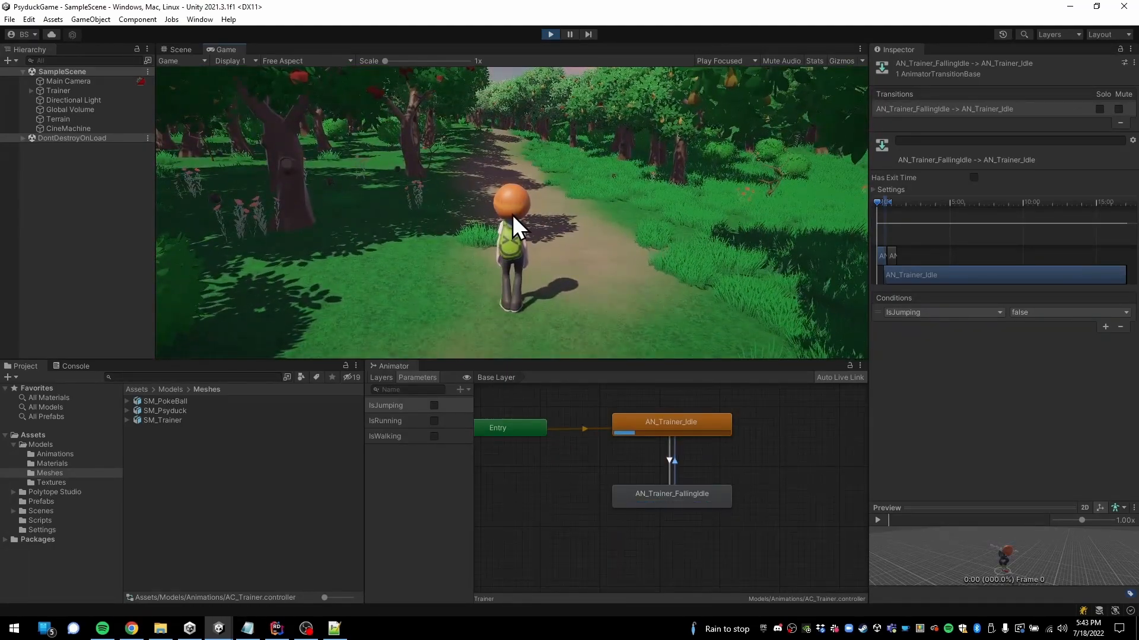
click(550, 34)
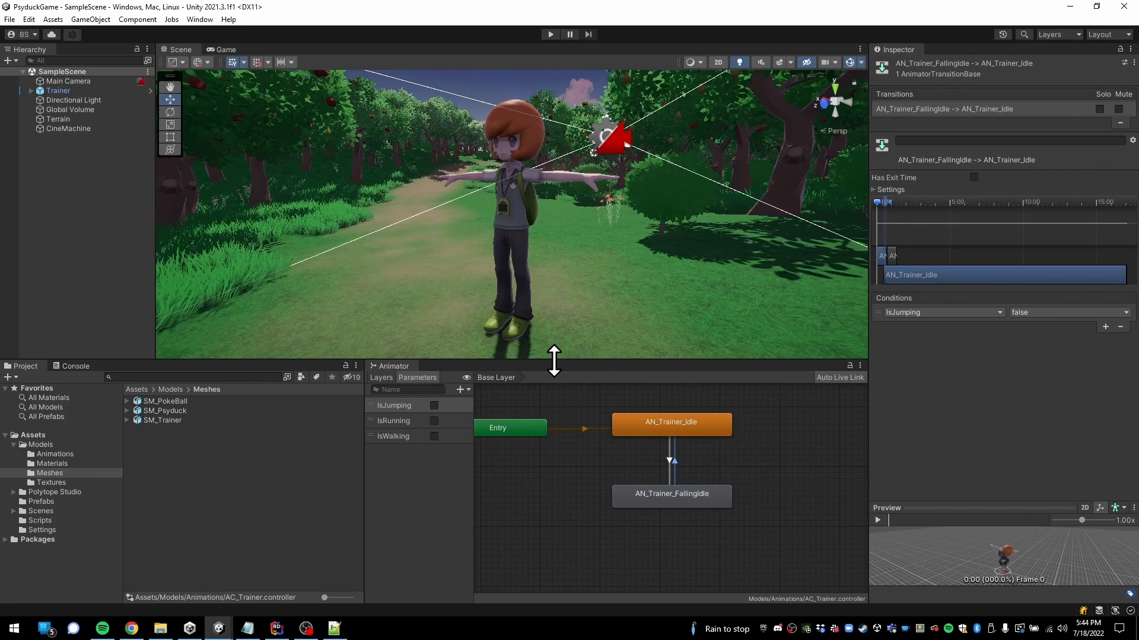
Add the AN_Trainer_SlowRun and AN_Trainer_Walking clips from the Animations folder to the AC_Trainer graph as states
click(617, 525)
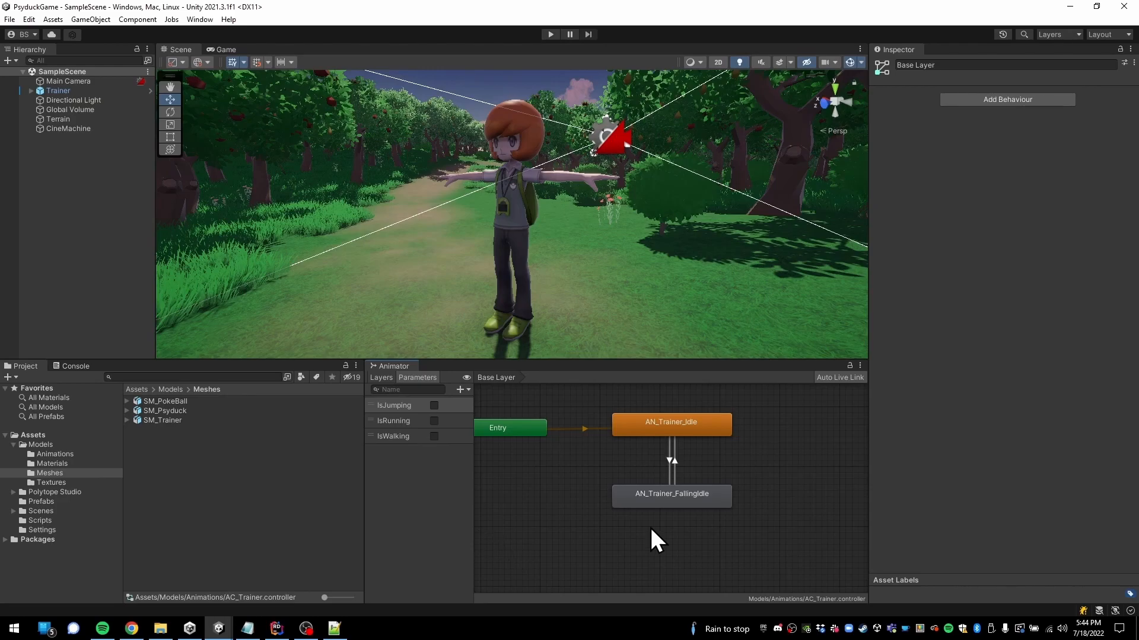
click(62, 455)
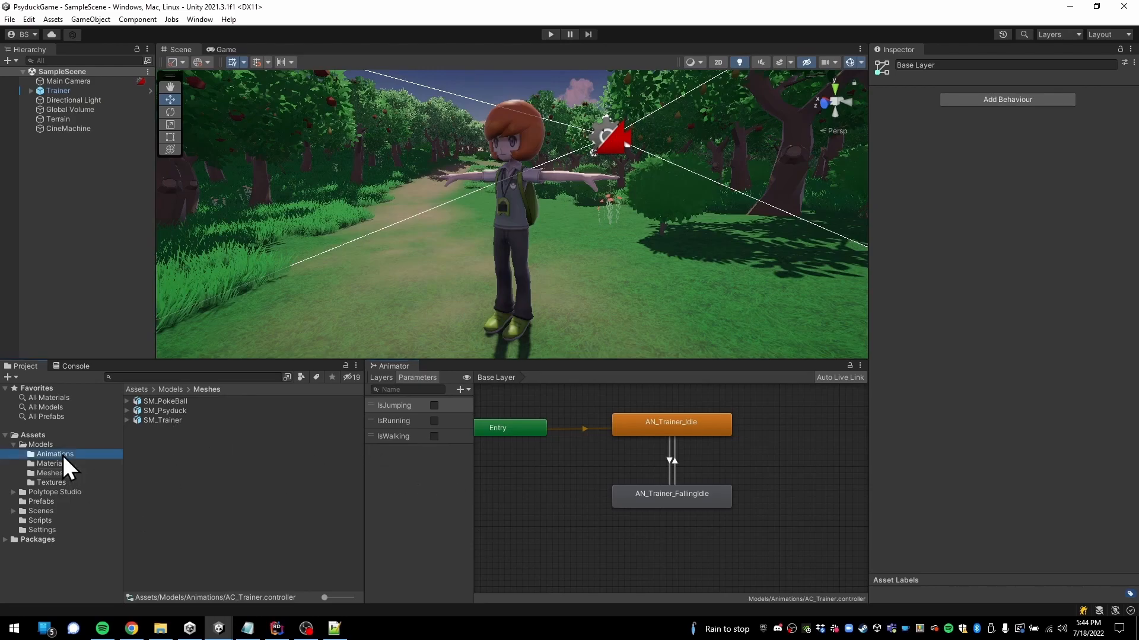
click(201, 478)
ctrl+click(205, 496)
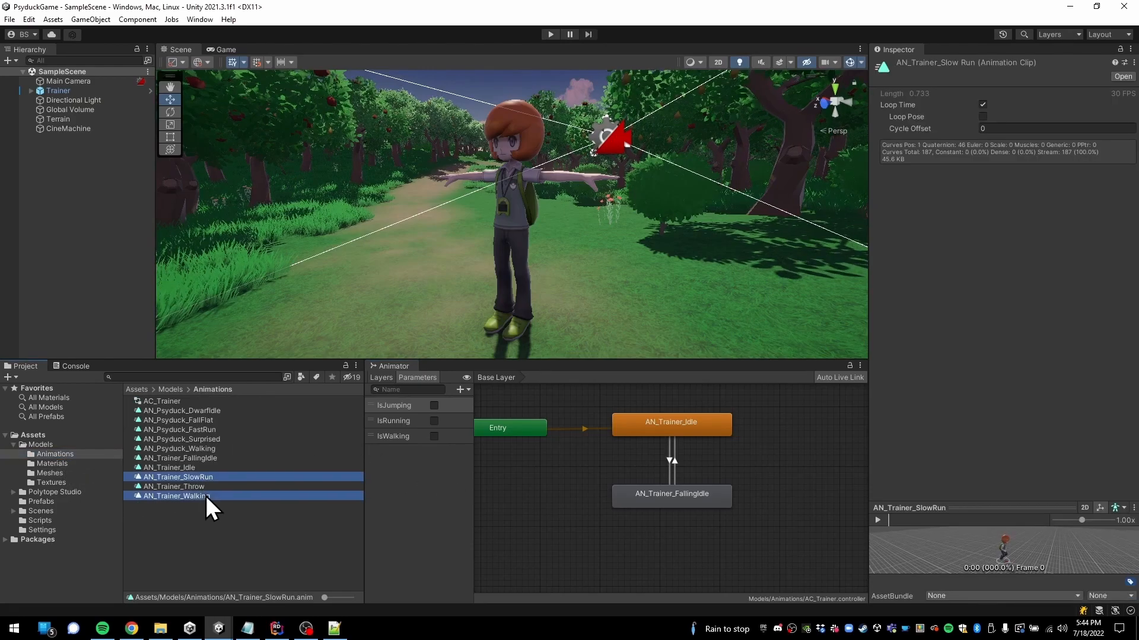
drag(211, 473, 606, 536)
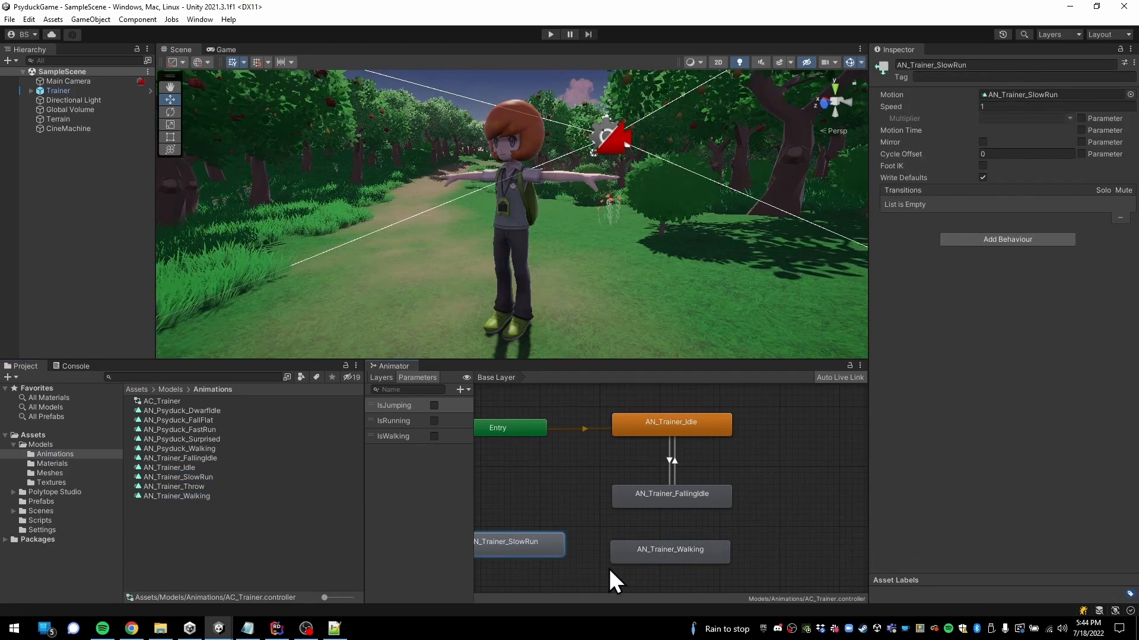
Arrange the graph with AN_Trainer_FallingIdle under AN_Trainer_Idle and AN_Trainer_SlowRun and AN_Trainer_Walking spread apart below them
drag(712, 555, 833, 565)
scroll(678, 519, down, 5)
scroll(688, 533, up, 2)
middle_drag(689, 533, 630, 495)
drag(547, 495, 594, 495)
mouse_move(731, 503)
mouse_down()
mouse_move(751, 514)
mouse_move(730, 506)
mouse_up()
drag(664, 472, 679, 479)
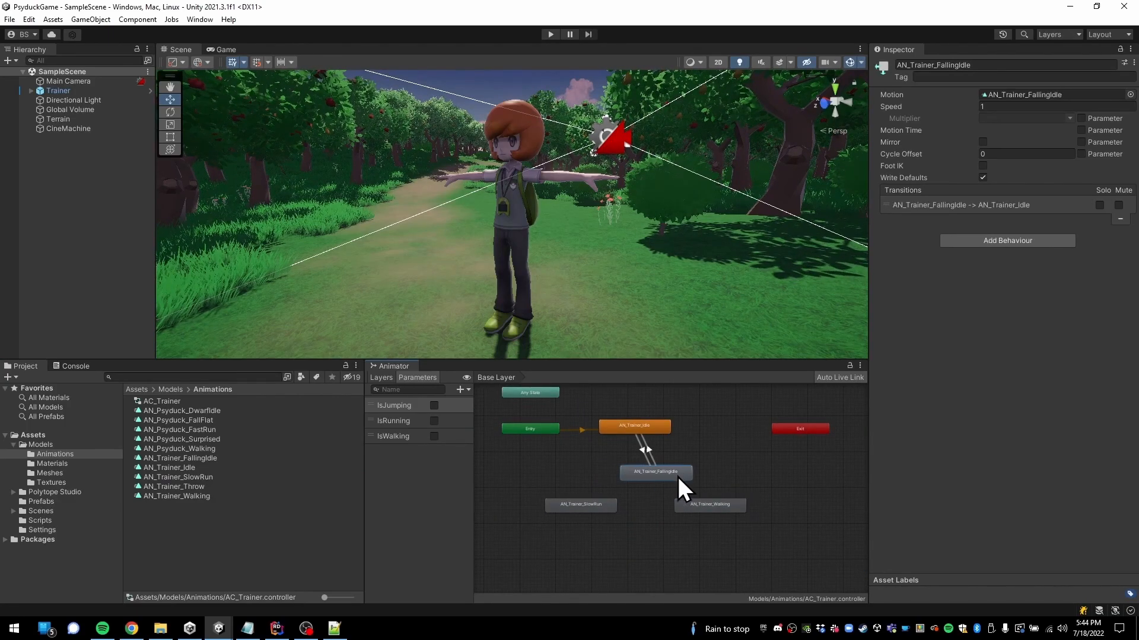
drag(655, 425, 662, 431)
drag(715, 502, 726, 509)
drag(597, 506, 595, 514)
scroll(654, 517, up, 3)
scroll(655, 519, up, 2)
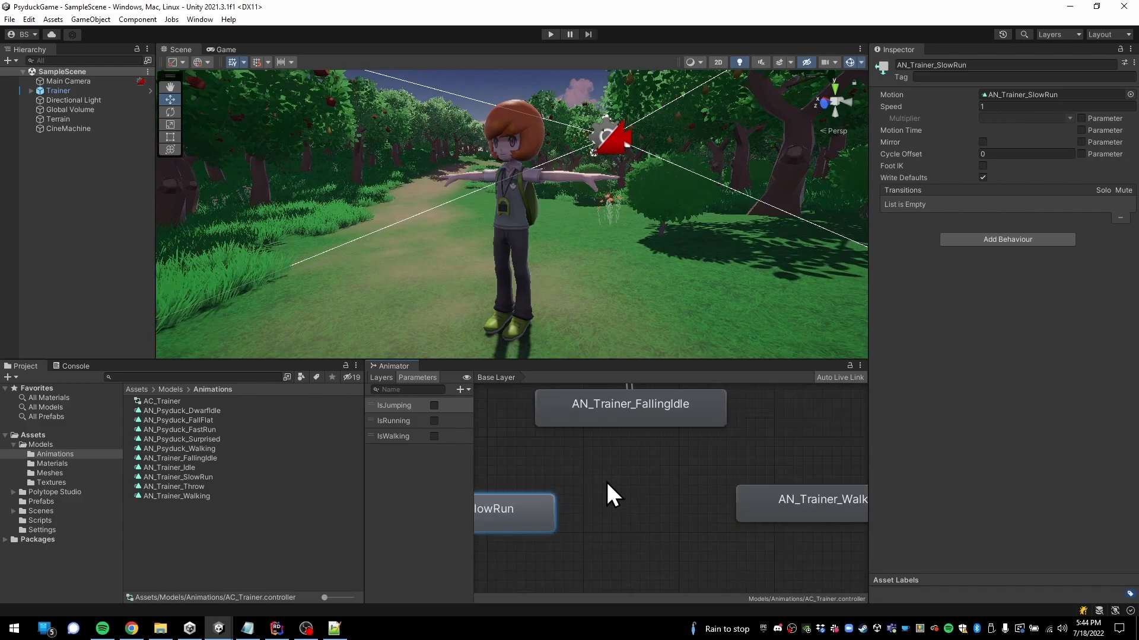
Create transitions in both directions between AN_Trainer_Idle and AN_Trainer_SlowRun
scroll(610, 493, down, 6)
right_click(662, 442)
click(678, 447)
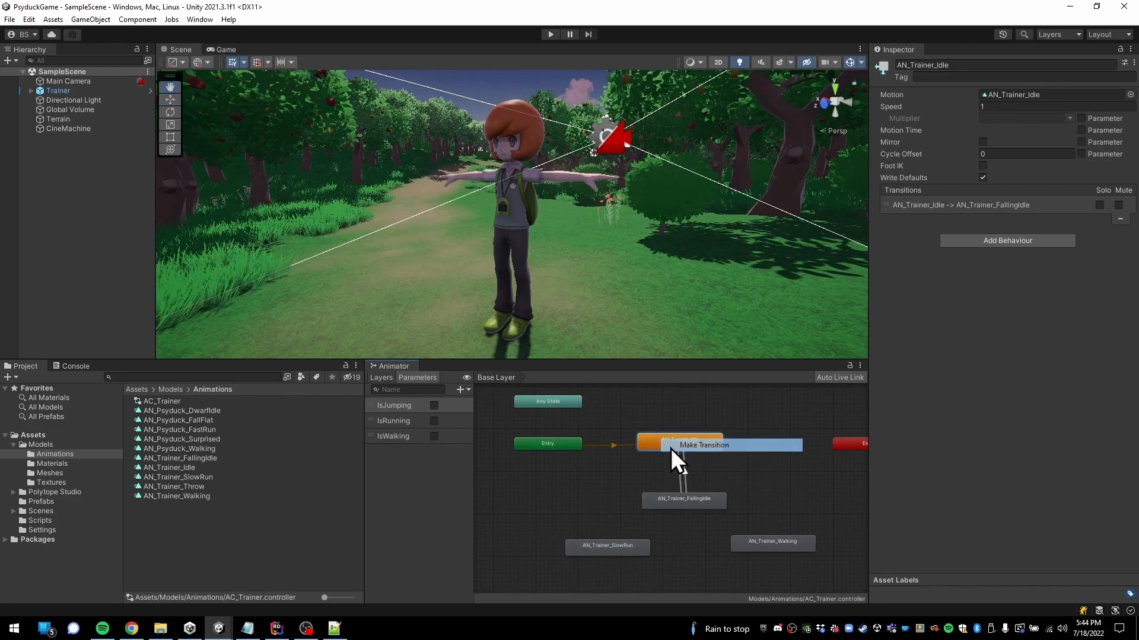
click(584, 548)
right_click(599, 550)
click(648, 491)
click(663, 453)
Create transitions in both directions between AN_Trainer_SlowRun and AN_Trainer_Walking
right_click(628, 546)
click(652, 552)
click(778, 547)
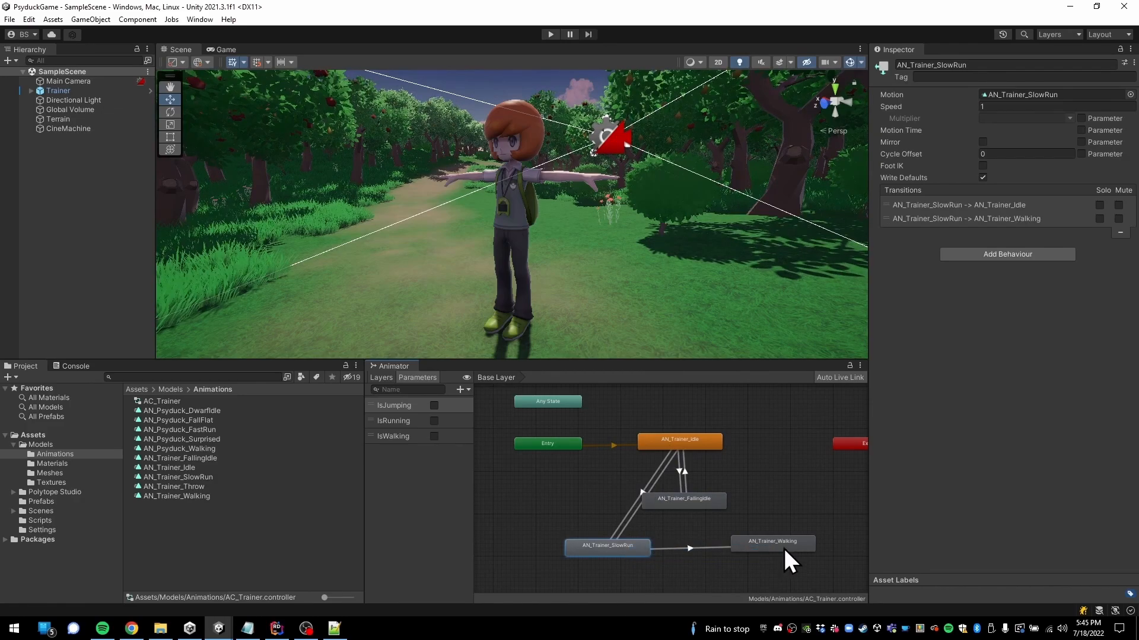
right_click(784, 547)
click(795, 555)
click(613, 546)
Create transitions in both directions between AN_Trainer_Walking and AN_Trainer_Idle
right_click(766, 547)
click(792, 553)
click(700, 447)
right_click(708, 445)
click(724, 456)
click(771, 543)
Spread out the Walking, Idle and FallingIdle states so FallingIdle sits centrally below Idle, clear of the other transitions
mouse_move(795, 545)
mouse_down()
mouse_move(816, 555)
mouse_move(817, 544)
mouse_up()
mouse_move(710, 443)
mouse_down()
mouse_move(746, 425)
mouse_move(709, 425)
mouse_up()
drag(709, 492, 724, 516)
drag(710, 435, 719, 442)
Create transitions in both directions between AN_Trainer_FallingIdle and AN_Trainer_SlowRun
right_click(675, 518)
click(676, 523)
click(621, 549)
right_click(620, 550)
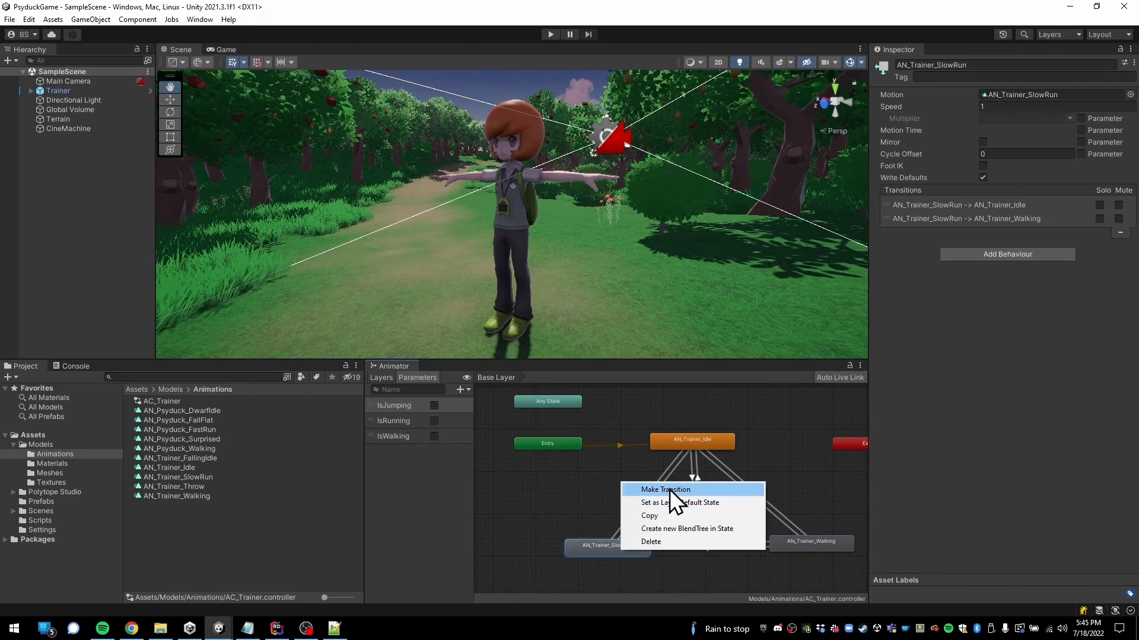
click(666, 489)
click(702, 515)
Create transitions in both directions between AN_Trainer_Walking and AN_Trainer_FallingIdle
right_click(806, 546)
click(825, 550)
right_click(726, 514)
right_click(705, 515)
click(734, 524)
click(795, 546)
right_click(798, 543)
click(820, 550)
click(728, 517)
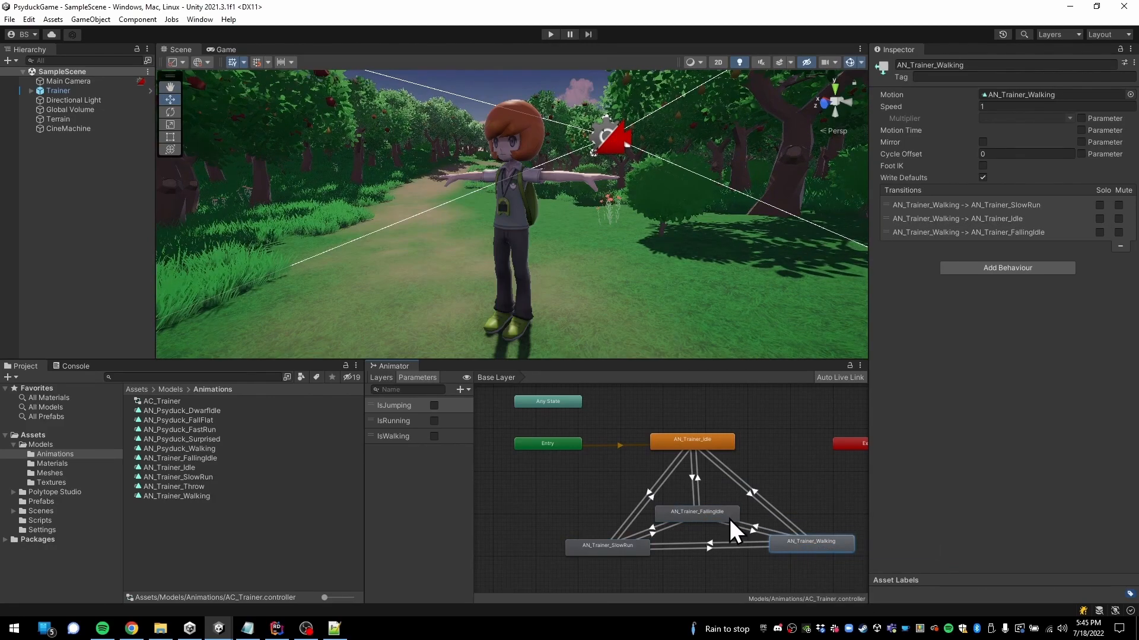
Move AN_Trainer_SlowRun and AN_Trainer_Walking slightly lower to form an even triangle, and look over the transitions from Idle
drag(622, 549, 592, 560)
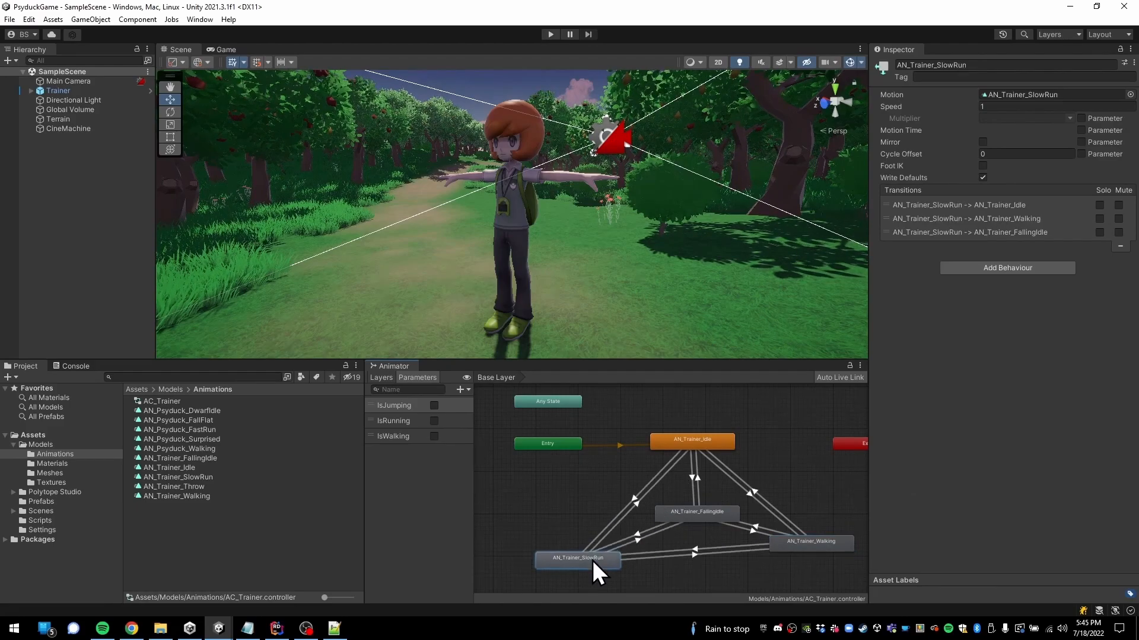
drag(803, 549, 802, 563)
click(712, 447)
click(782, 458)
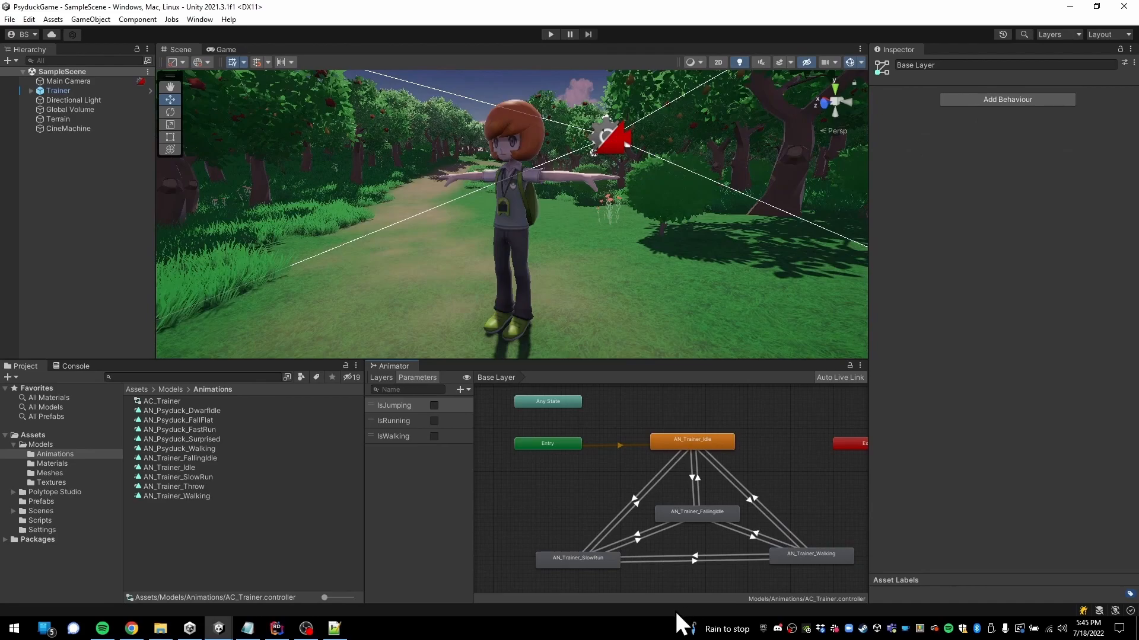
click(638, 499)
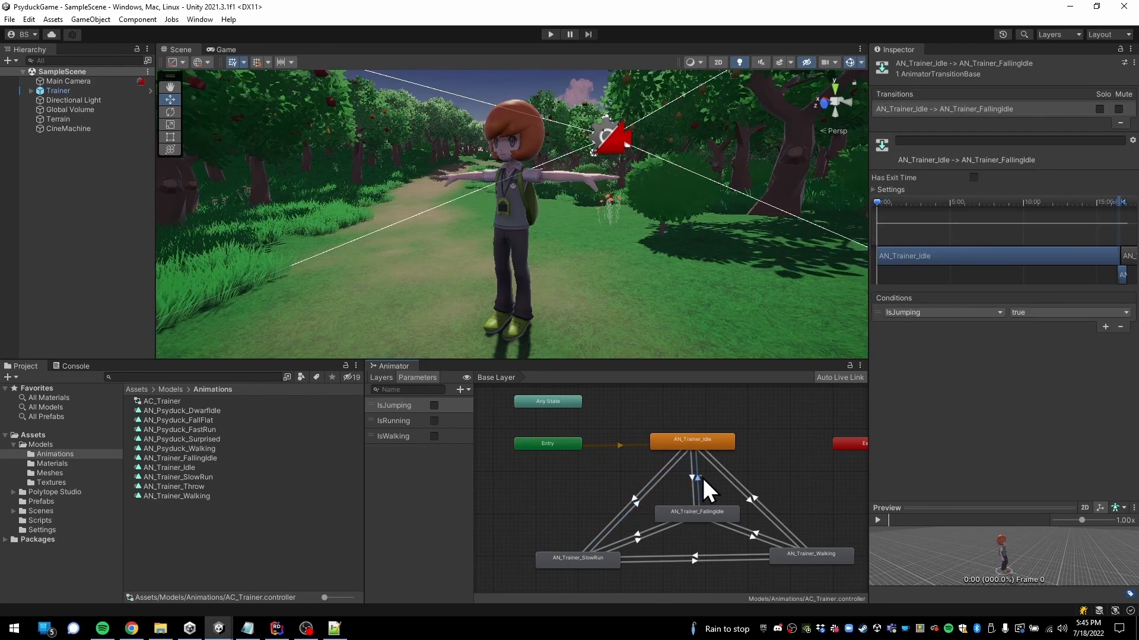
click(762, 496)
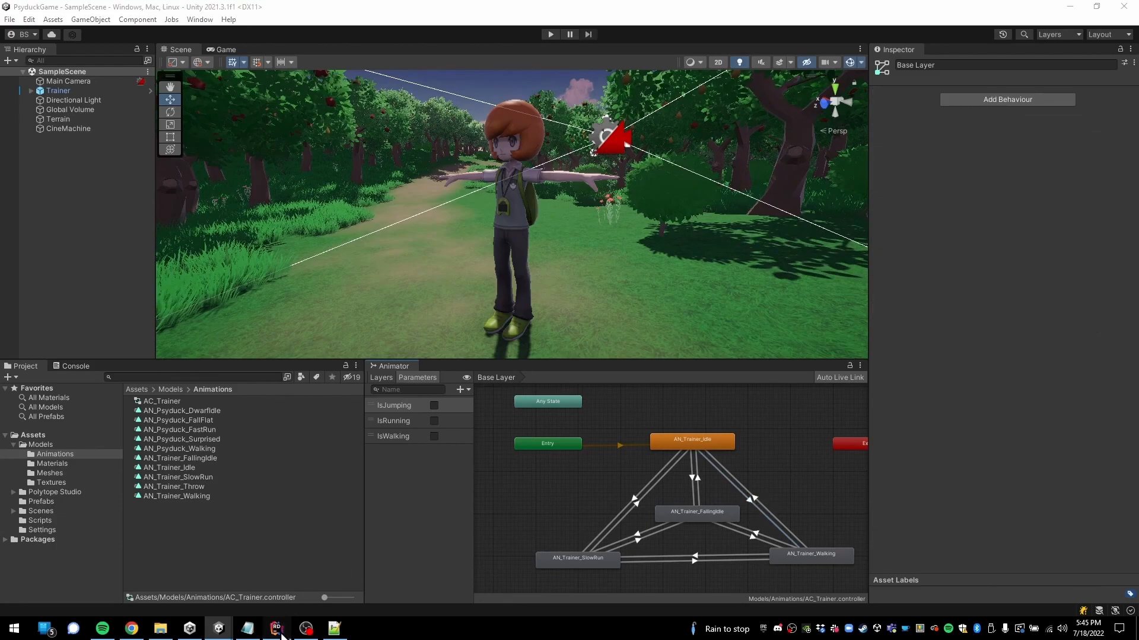
Switch to PlayerController.cs in Rider and copy the IsJumping SetBool line at the end of Update
click(277, 629)
scroll(486, 392, up, 3)
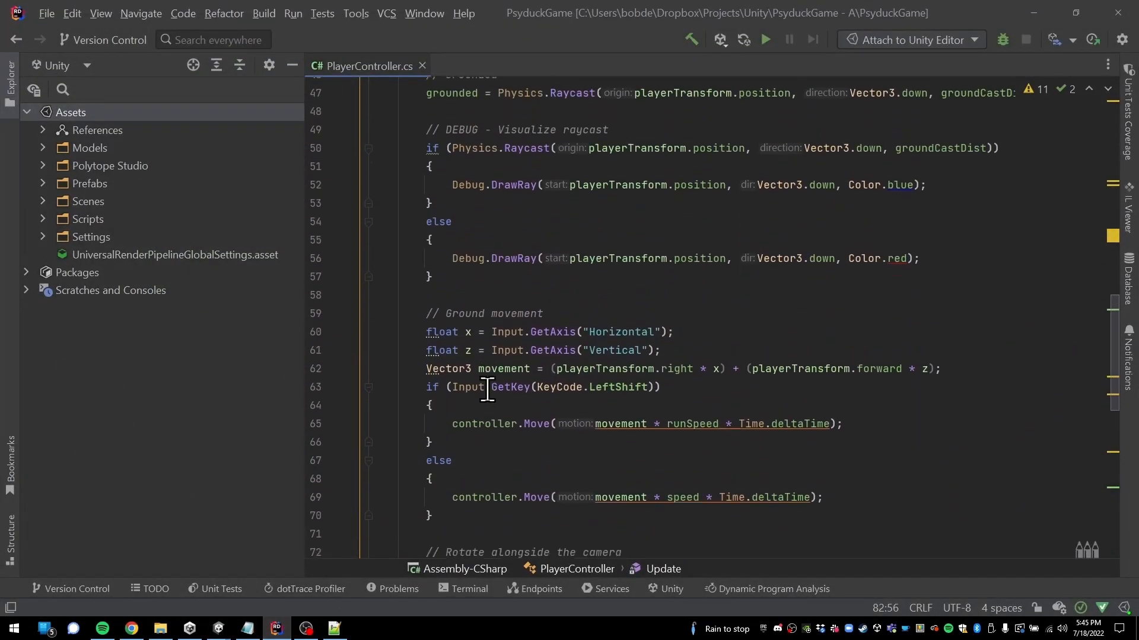
scroll(522, 410, down, 5)
key(shift+Home)
key(ctrl+c)
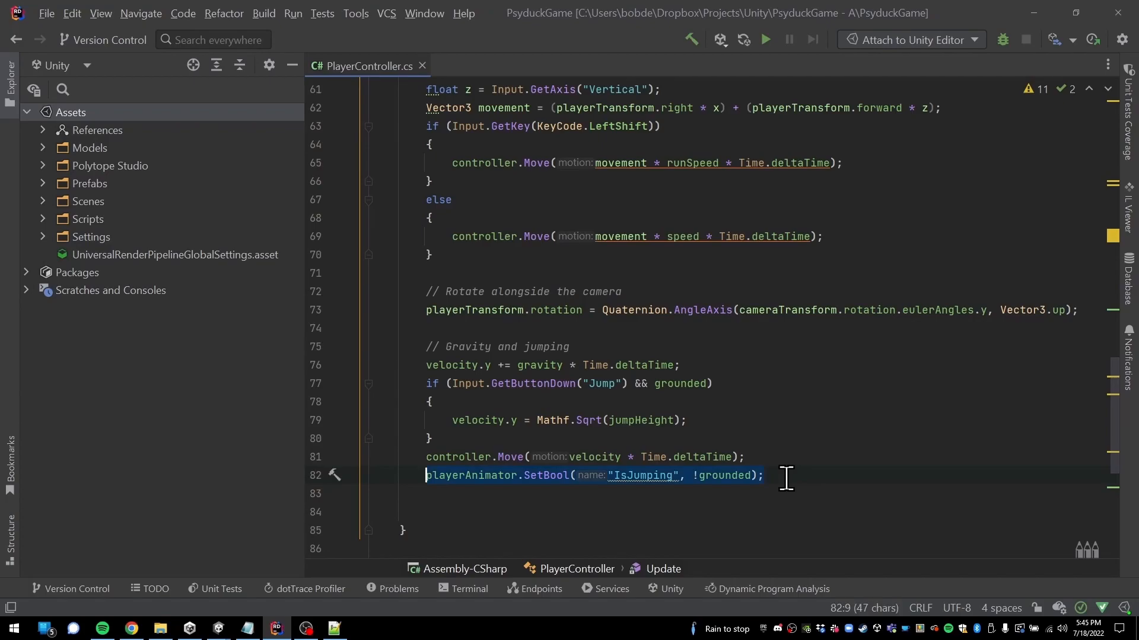
Add an if (movement.magnitude > 0) condition directly below the movement vector declaration in the ground movement code
scroll(786, 478, up, 4)
click(517, 383)
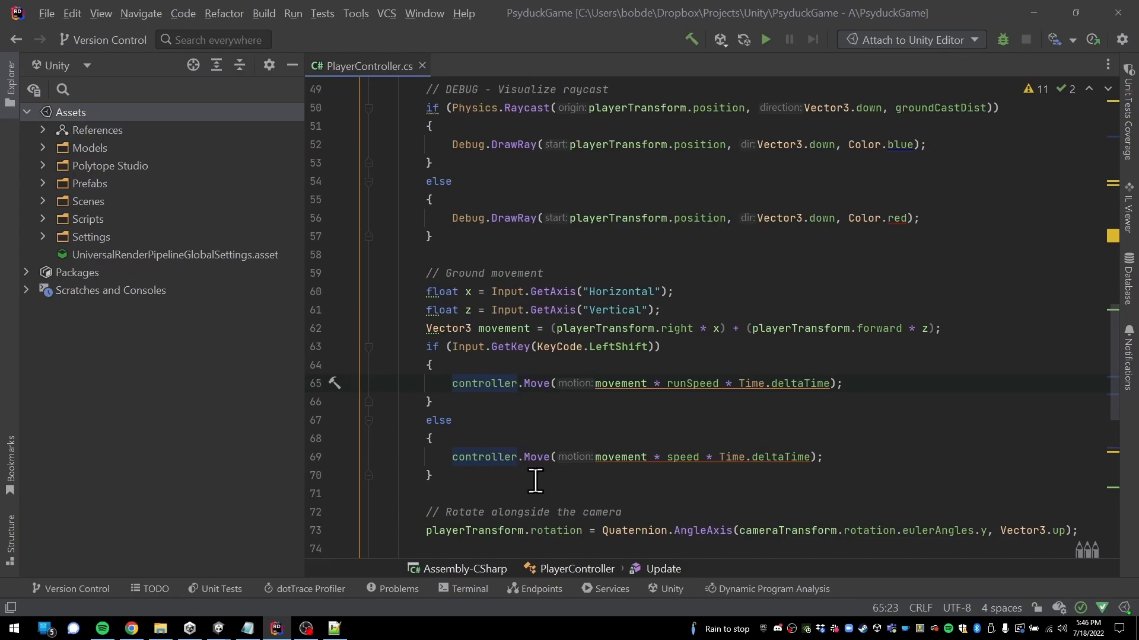
click(526, 330)
key(End)
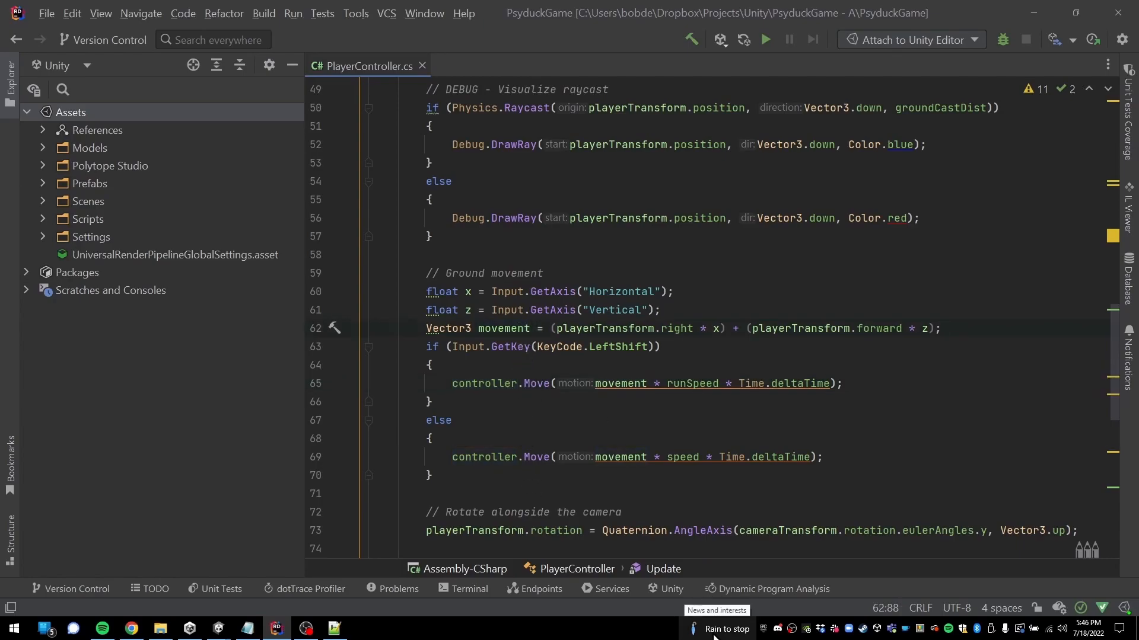
key(Return)
text(if)
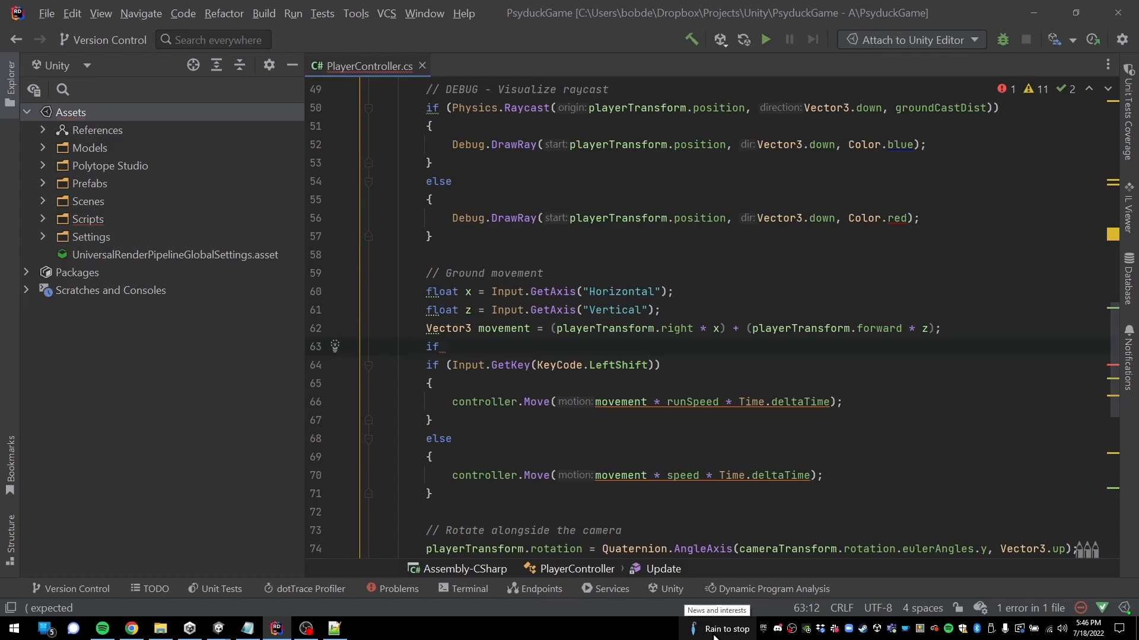
text((movement.m)
key(BackSpace)
text(agn)
key(Return)
text(> 0)
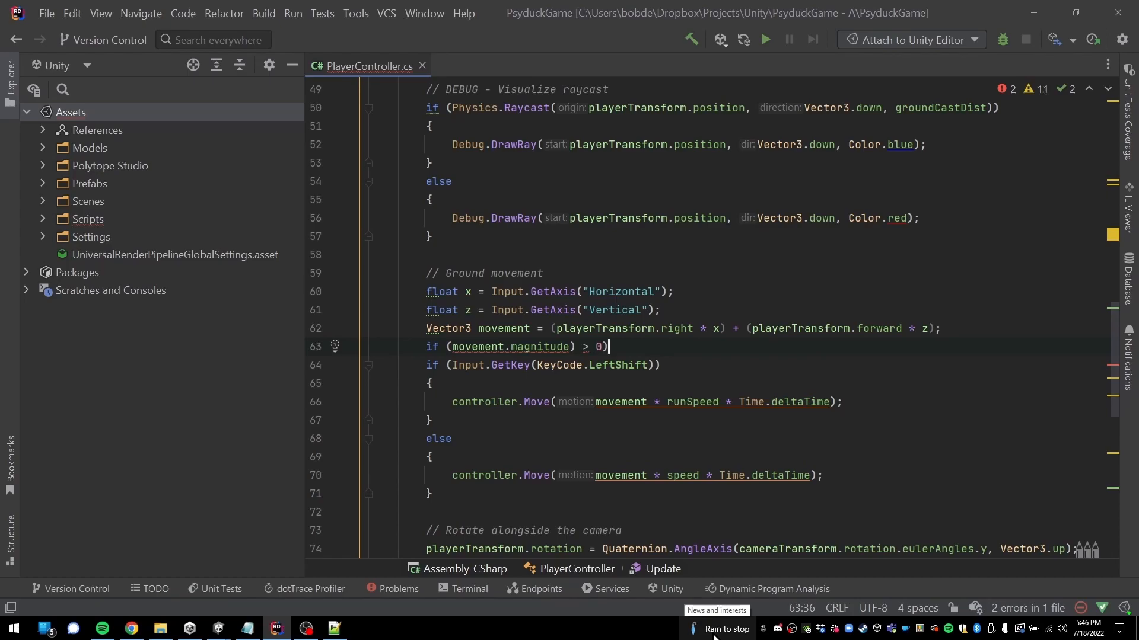
key(Delete)
Give the movement.magnitude check a braced body containing the copied SetBool call, with its arguments changed to "IsWalking" and true
key(Page_Down)
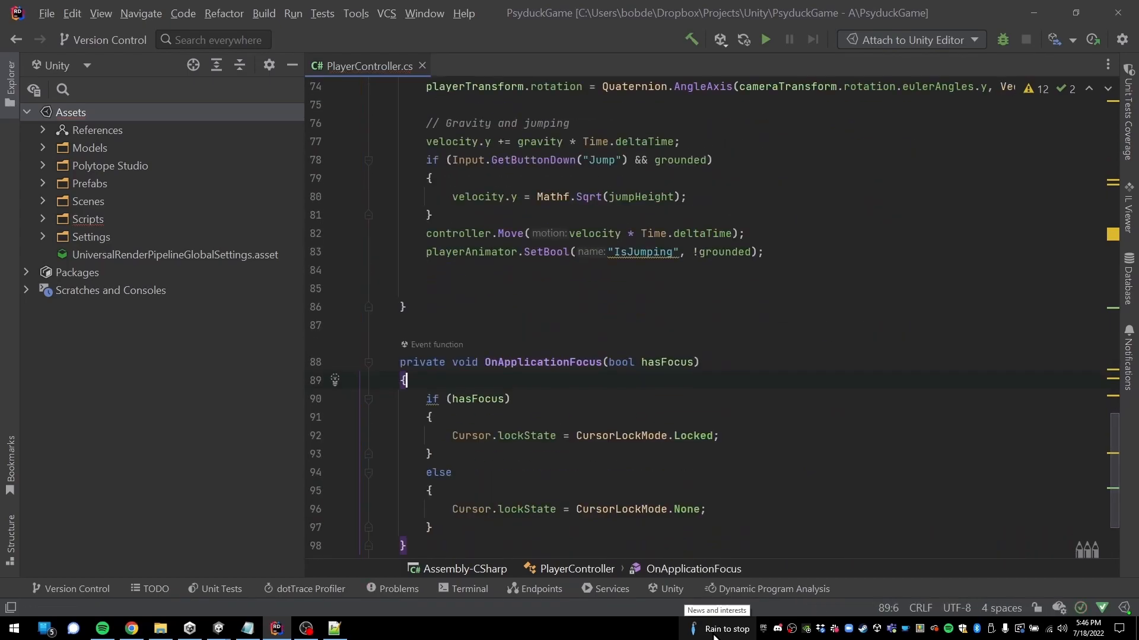
key(Page_Up)
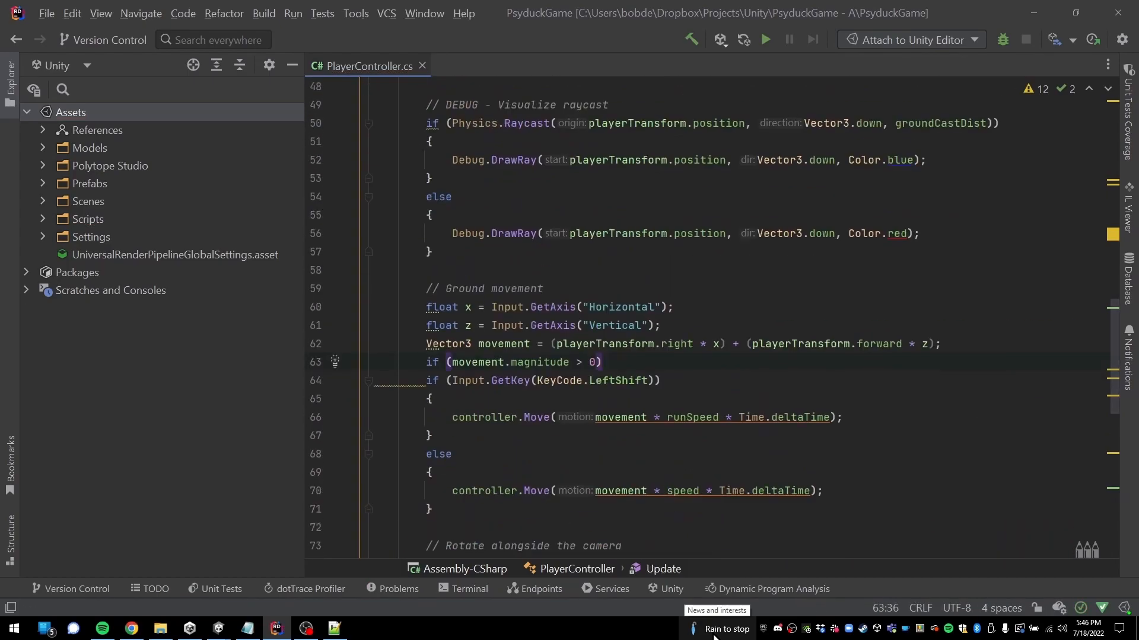
text({)
key(Return)
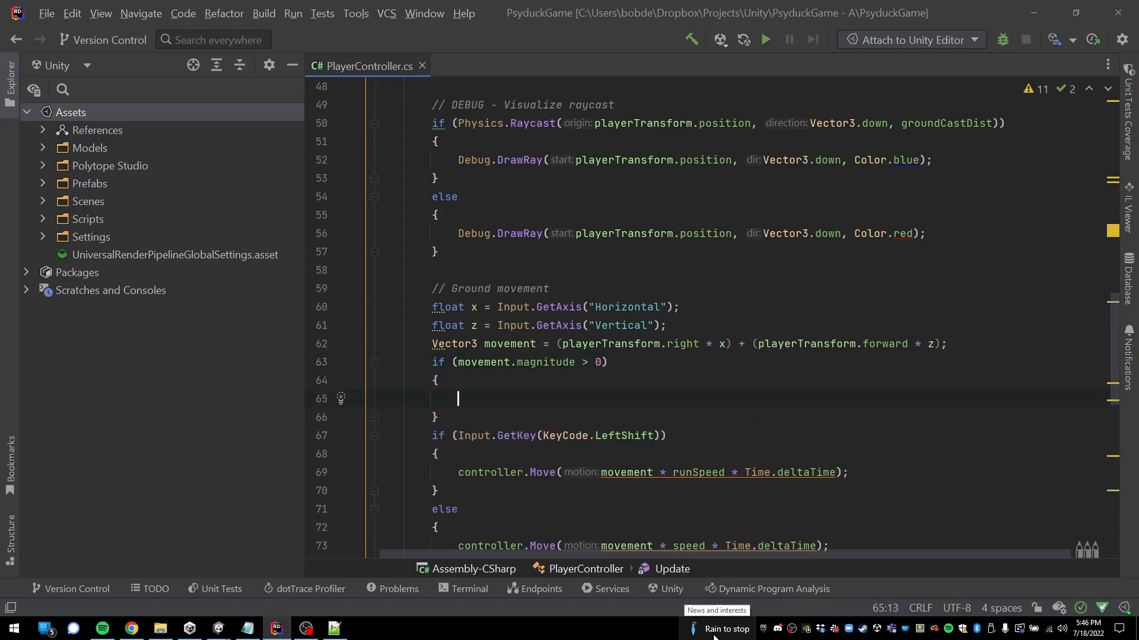
key(ctrl+v)
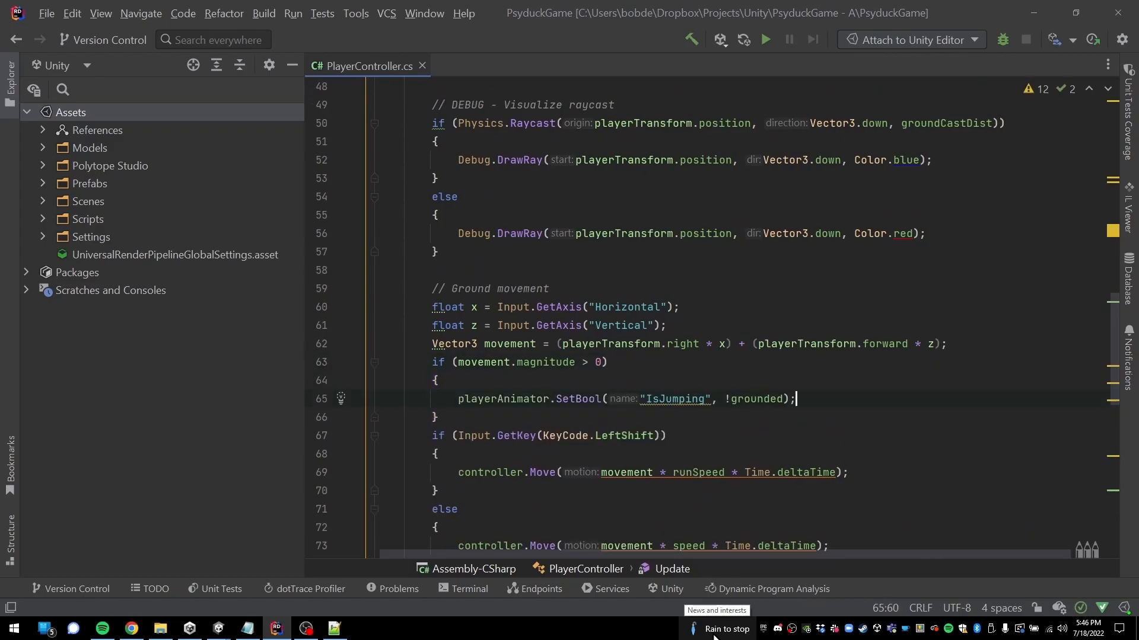
double_click(670, 399)
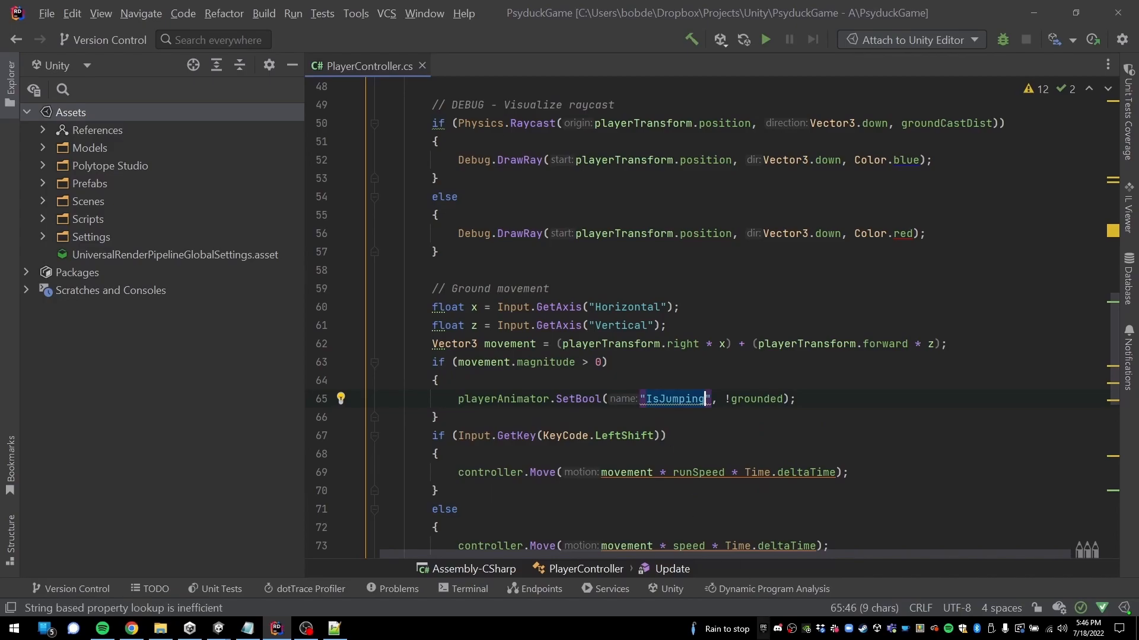
text(IsWalking)
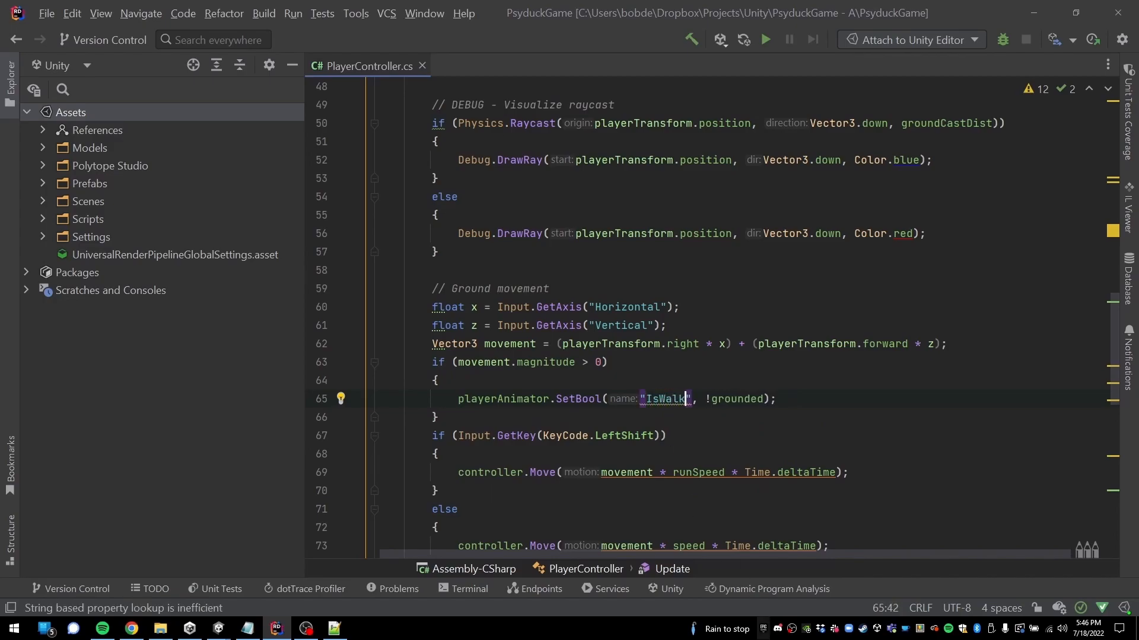
drag(725, 399, 784, 398)
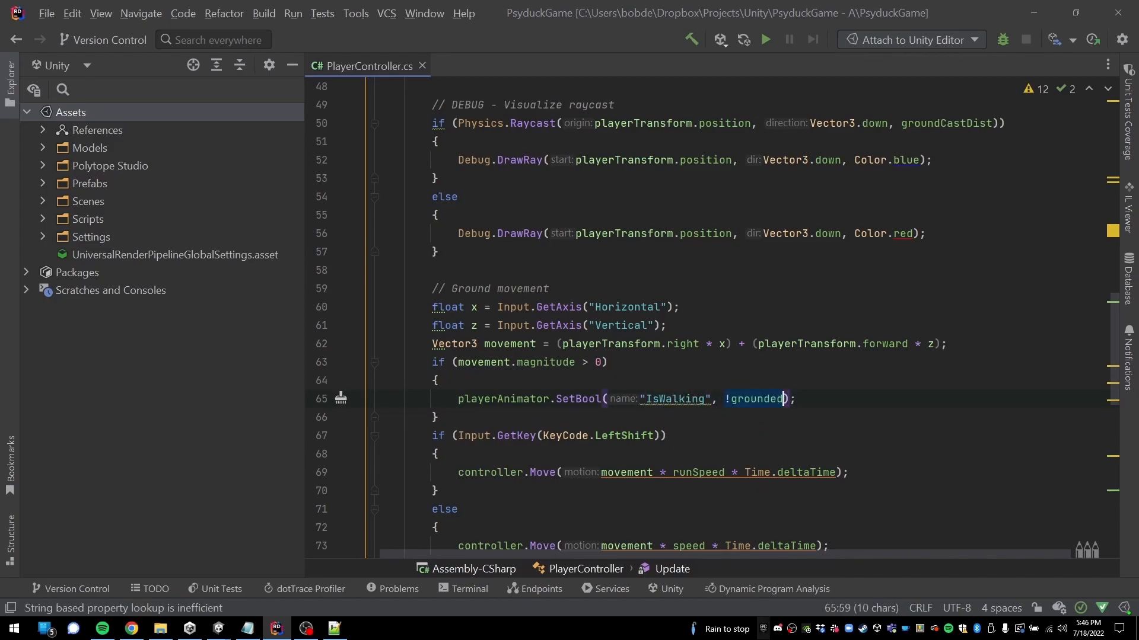
text(true)
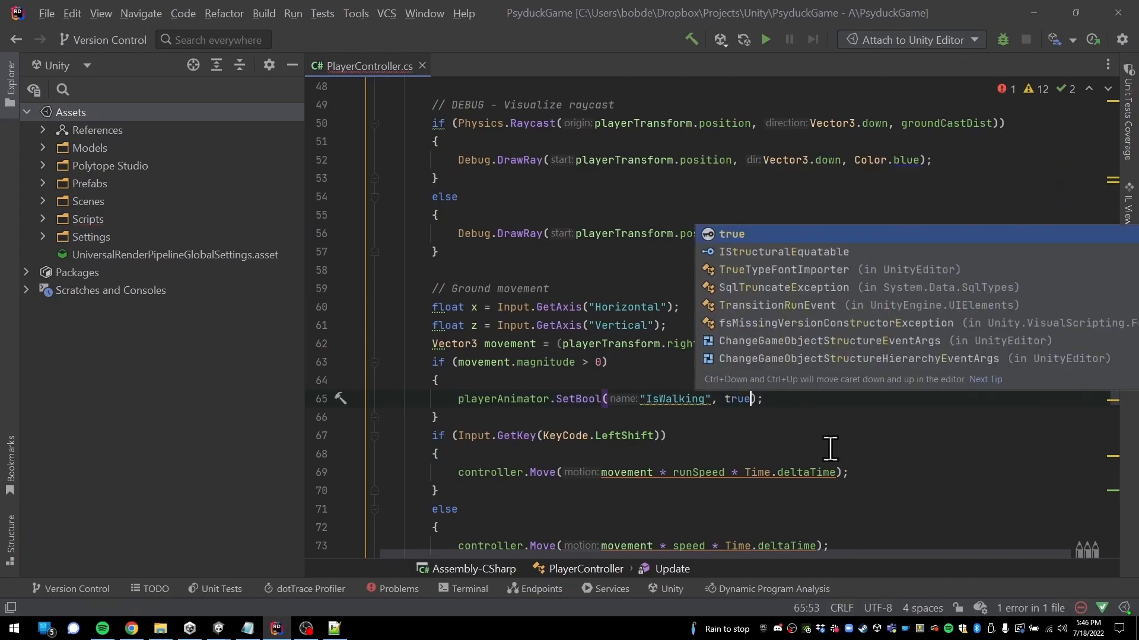
Add an empty else block after the movement.magnitude check
click(661, 417)
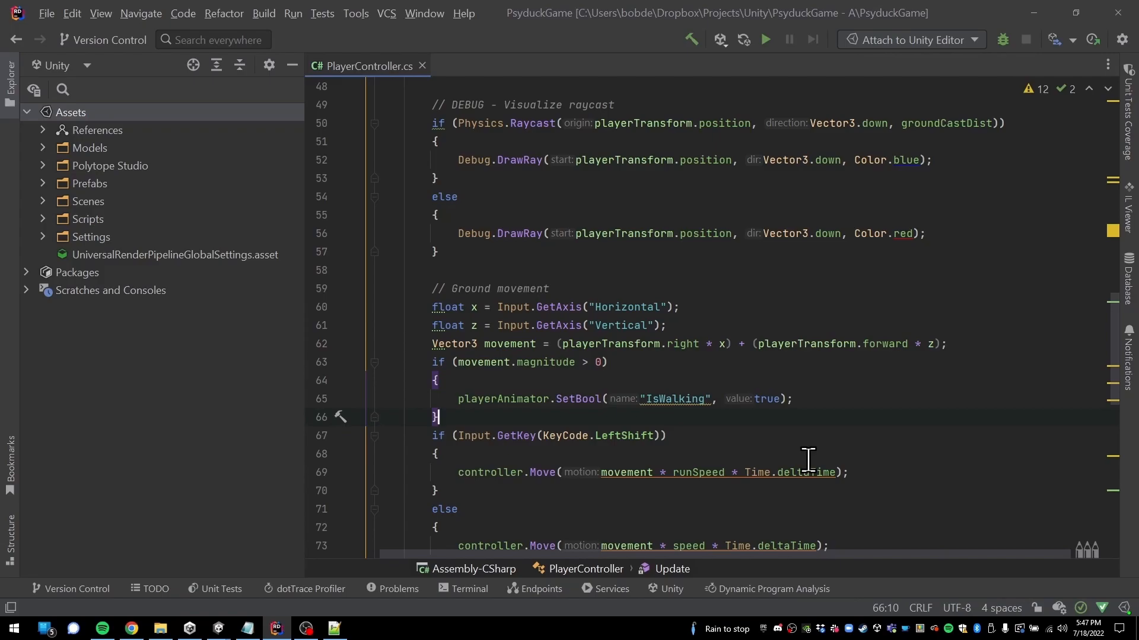
text(else {)
key(Return)
Duplicate the IsWalking SetBool call into the else block and set its value to false
key(Up)
key(shift+End)
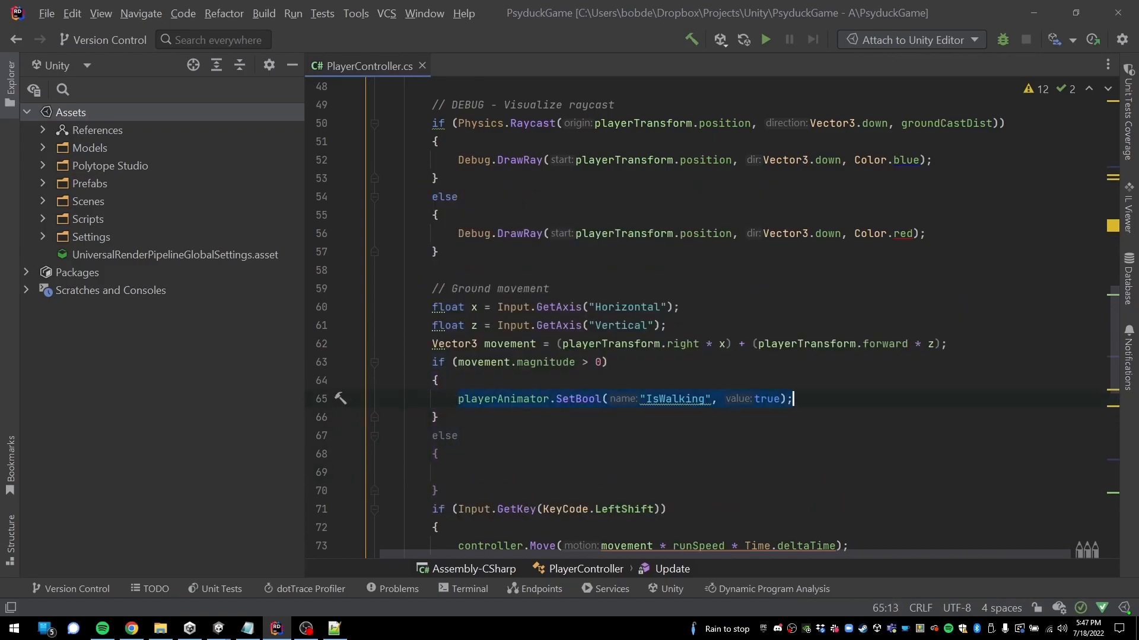
key(ctrl+c)
key(Down)
key(Down)
key(Down)
key(Down)
key(ctrl+v)
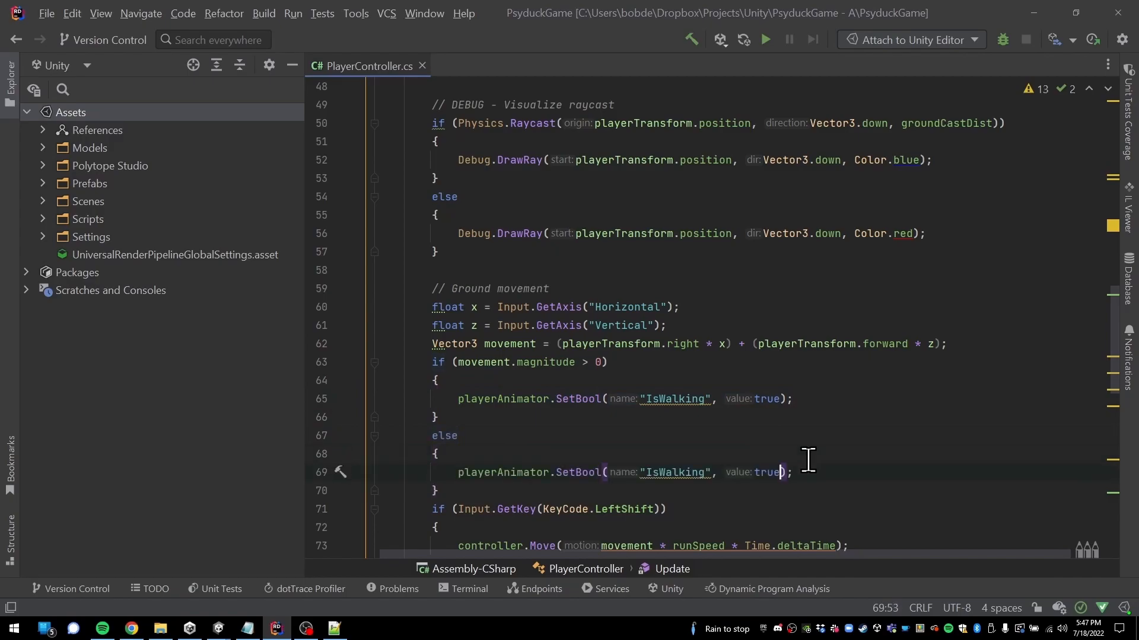
key(Right)
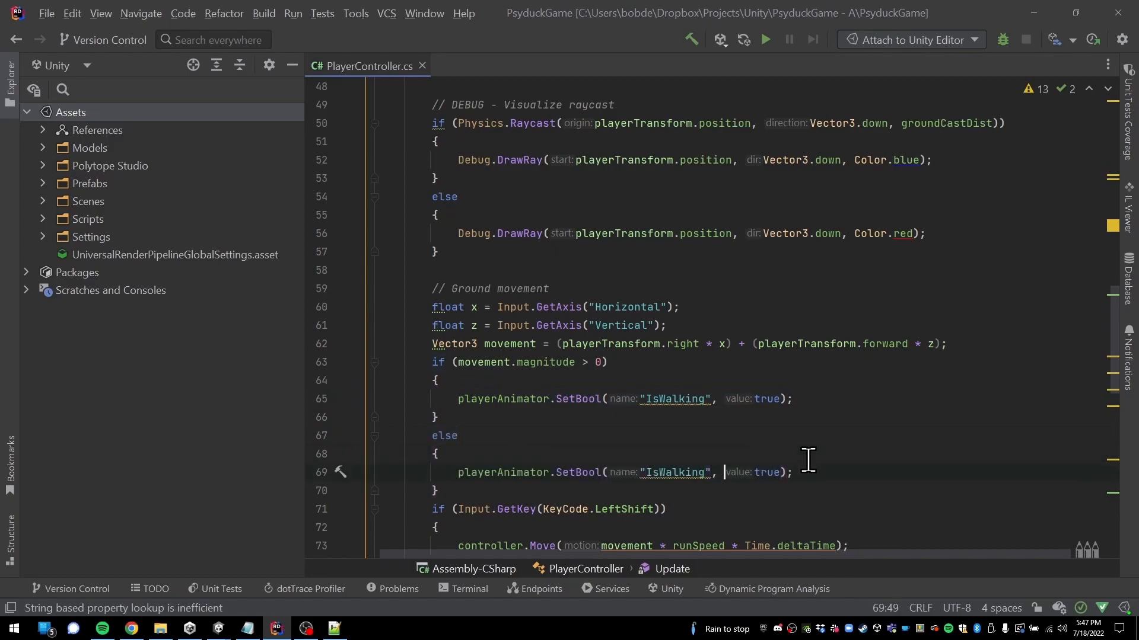
text(false)
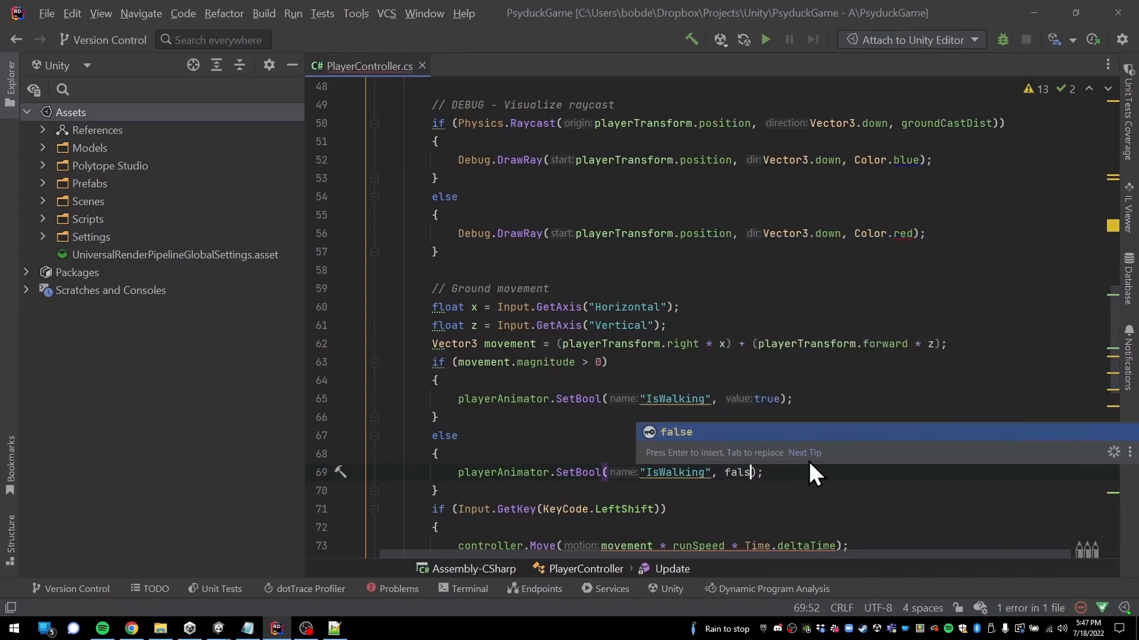
click(866, 503)
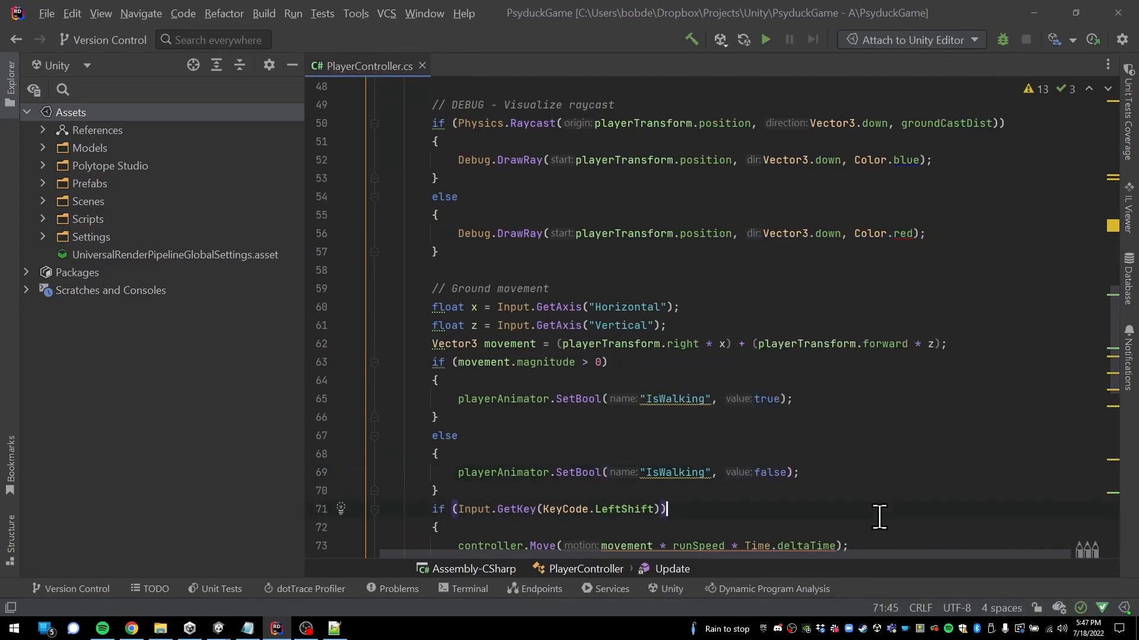
scroll(788, 394, down, 4)
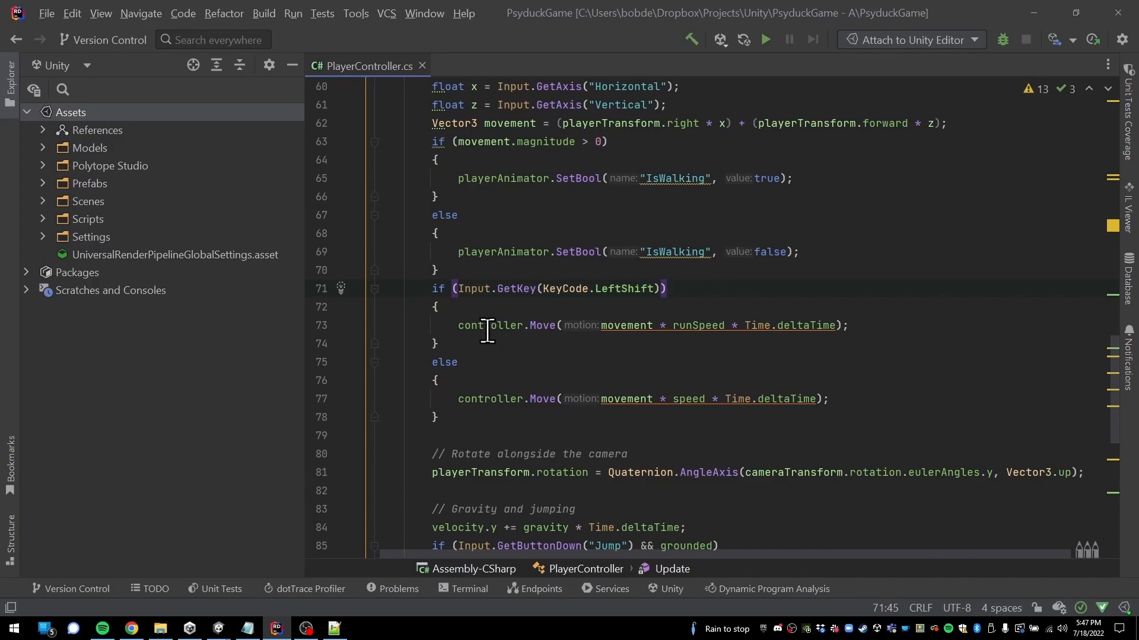
Paste the copied IsWalking SetBool call below controller.Move in both the LeftShift block and its else block
click(796, 255)
key(End)
key(Return)
key(ctrl+v)
key(Down)
key(Down)
key(Down)
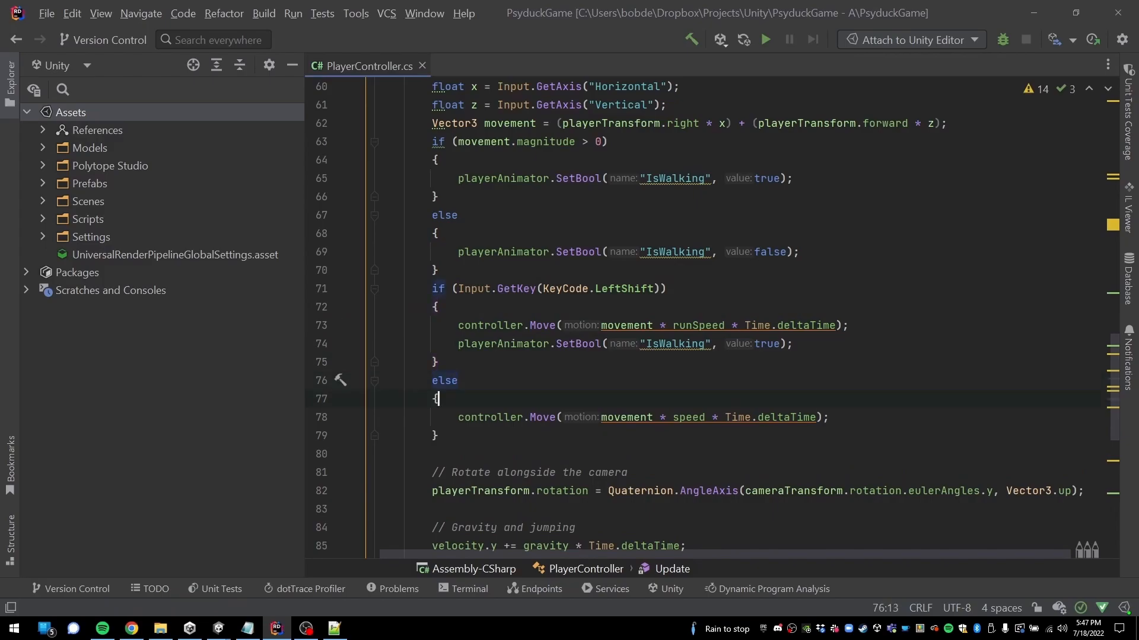
key(End)
key(Return)
key(ctrl+v)
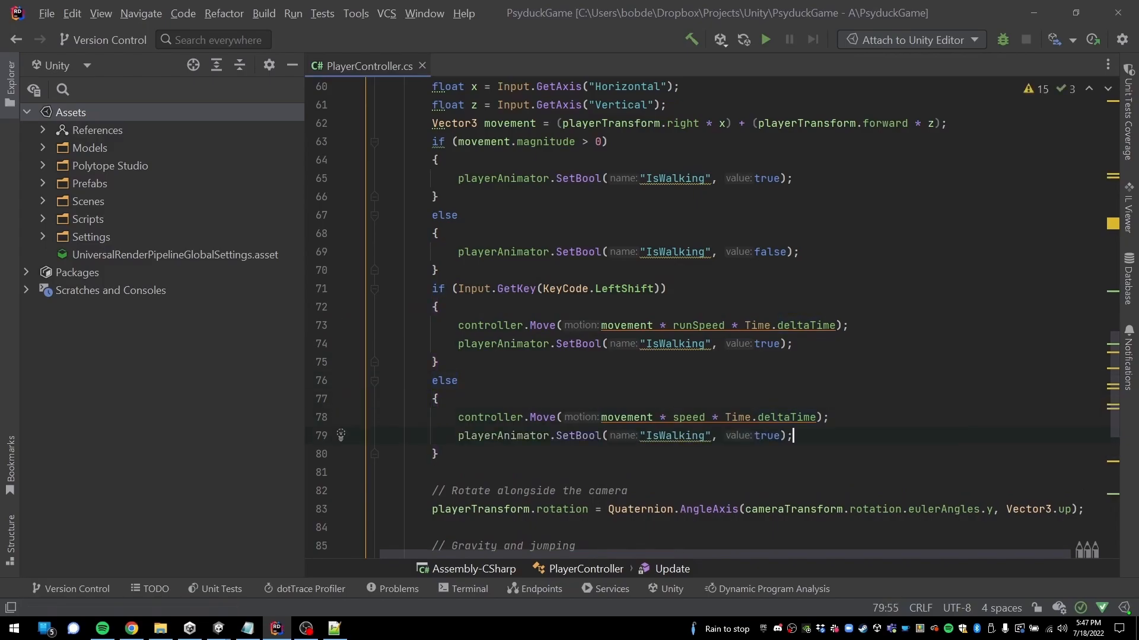
Change the SetBool parameter name in the LeftShift block to "IsRunning"
double_click(672, 344)
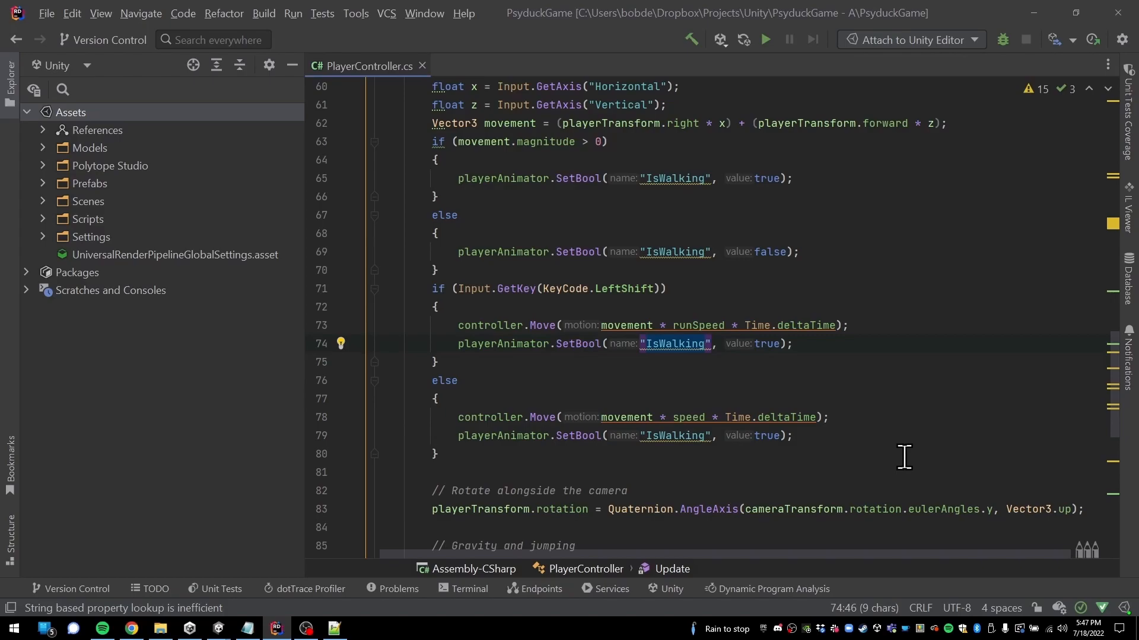
text(IsRunning)
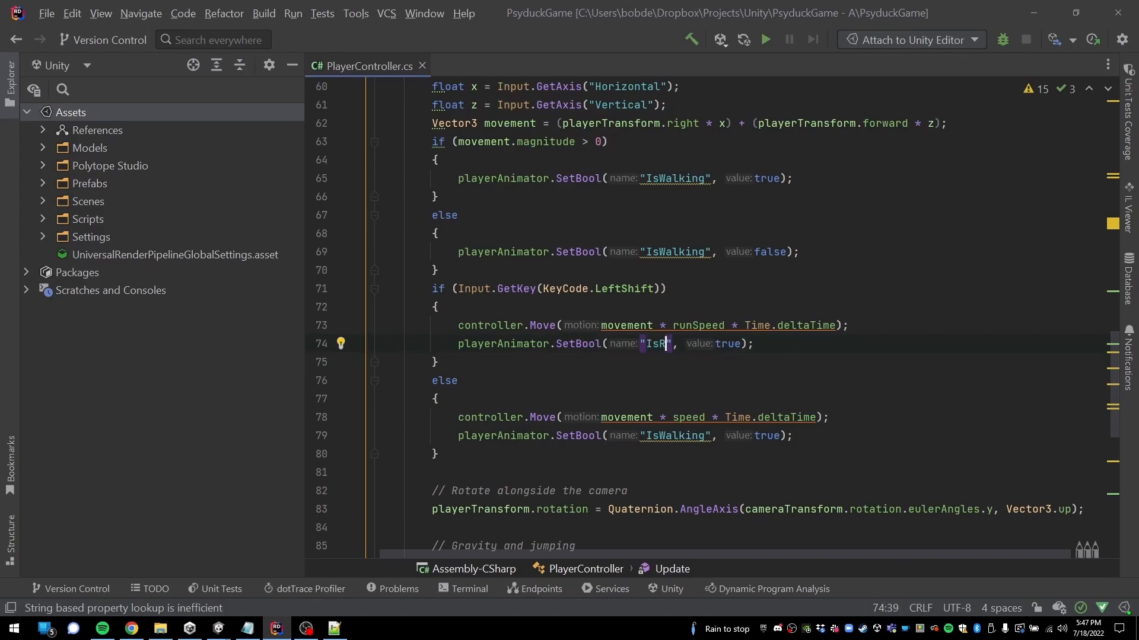
key(Down)
key(Down)
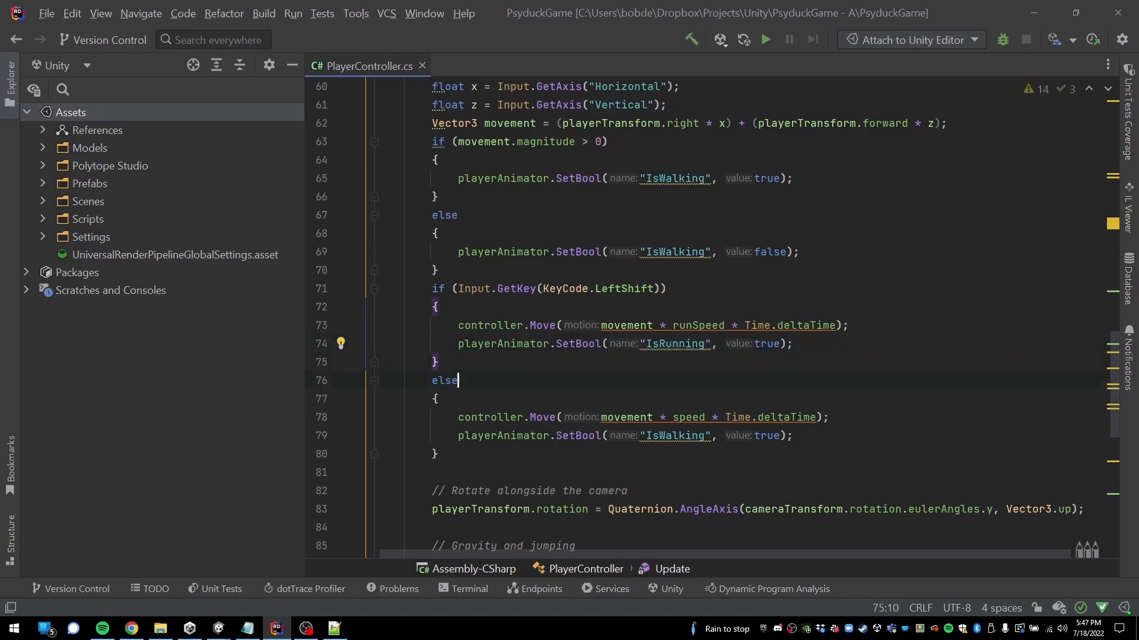
Change the SetBool arguments in the LeftShift check's else block to "IsRunning" and false
double_click(676, 434)
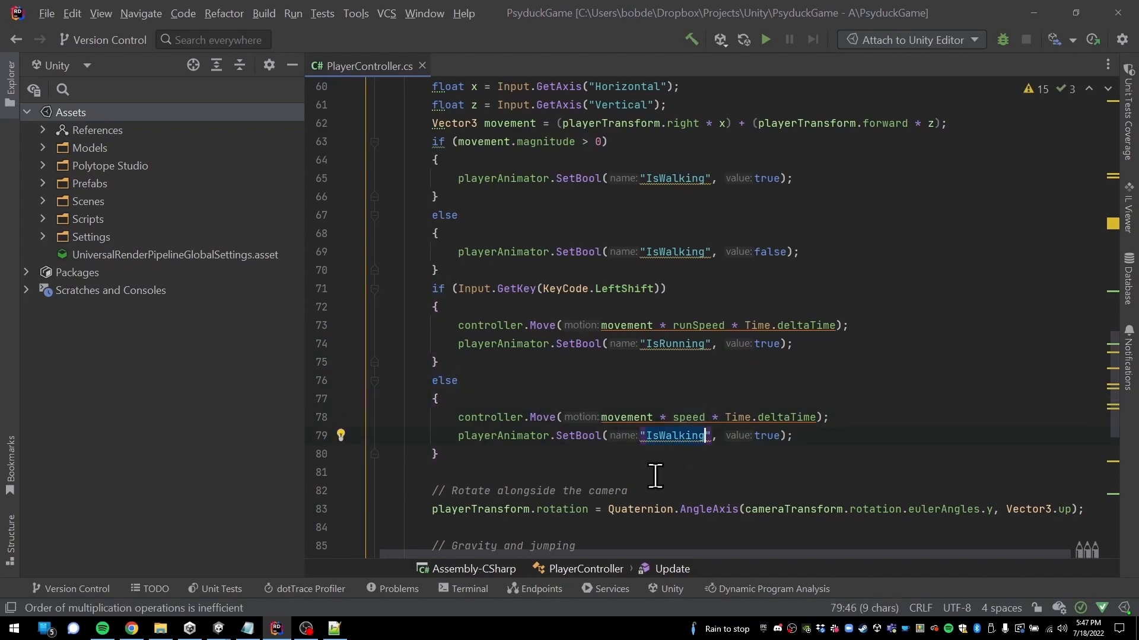
text(IsTr)
key(BackSpace)
key(BackSpace)
text(Running)
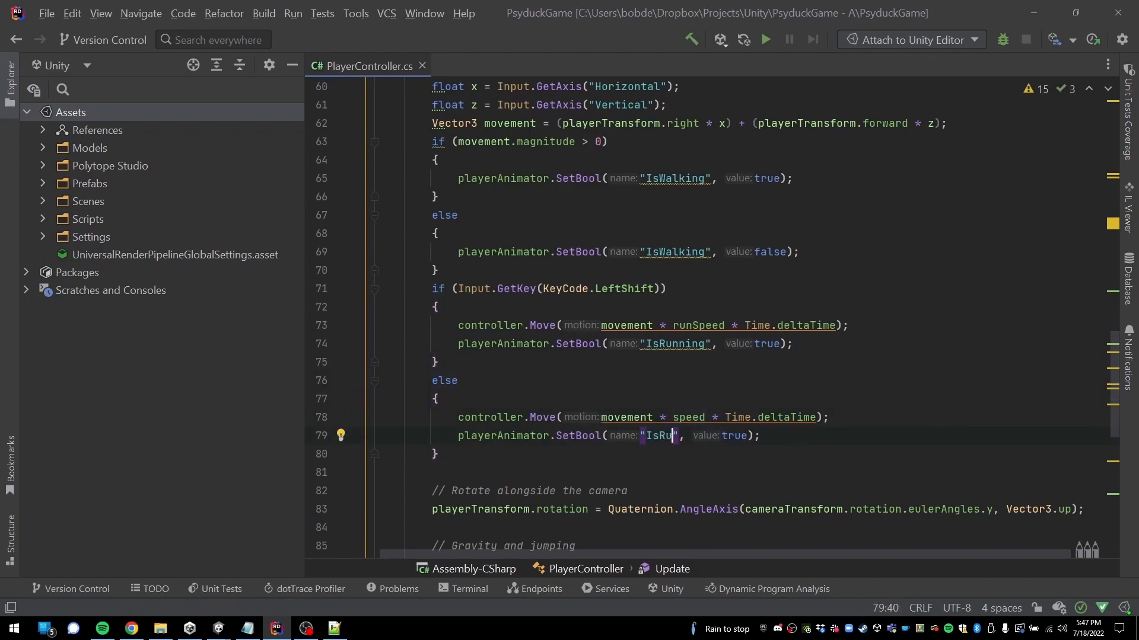
click(883, 418)
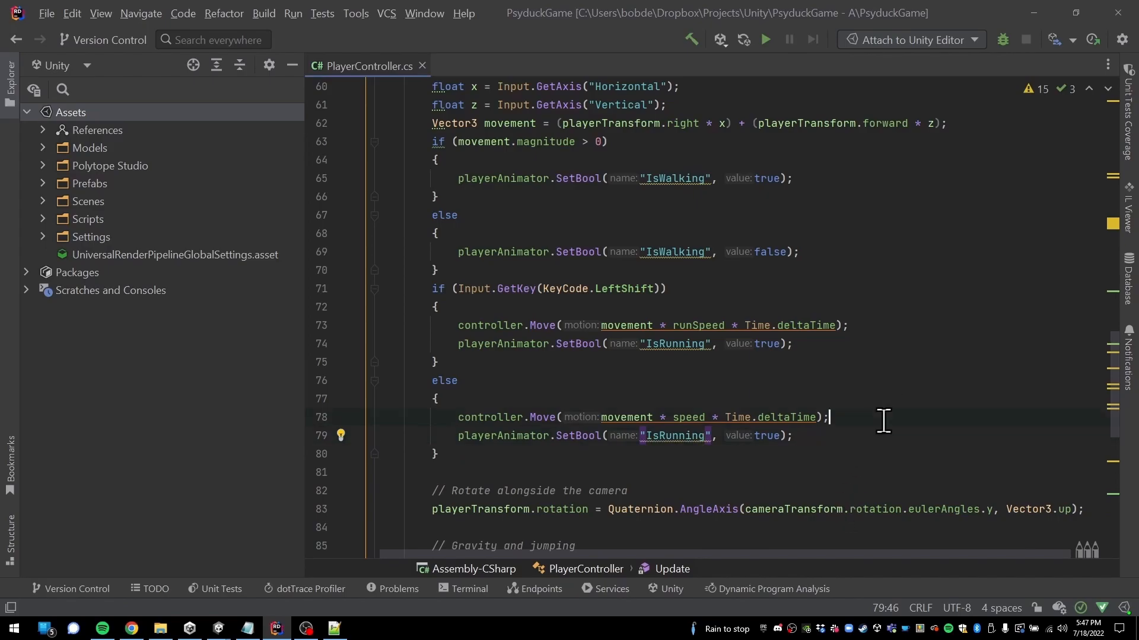
double_click(770, 436)
text(false)
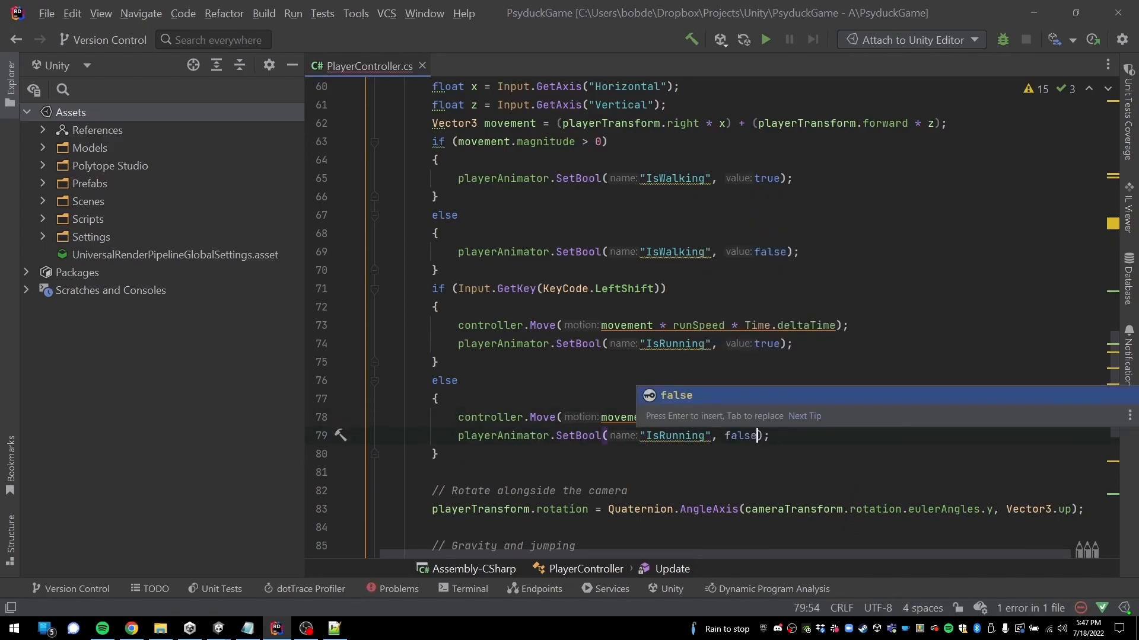
scroll(830, 522, up, 1)
click(898, 345)
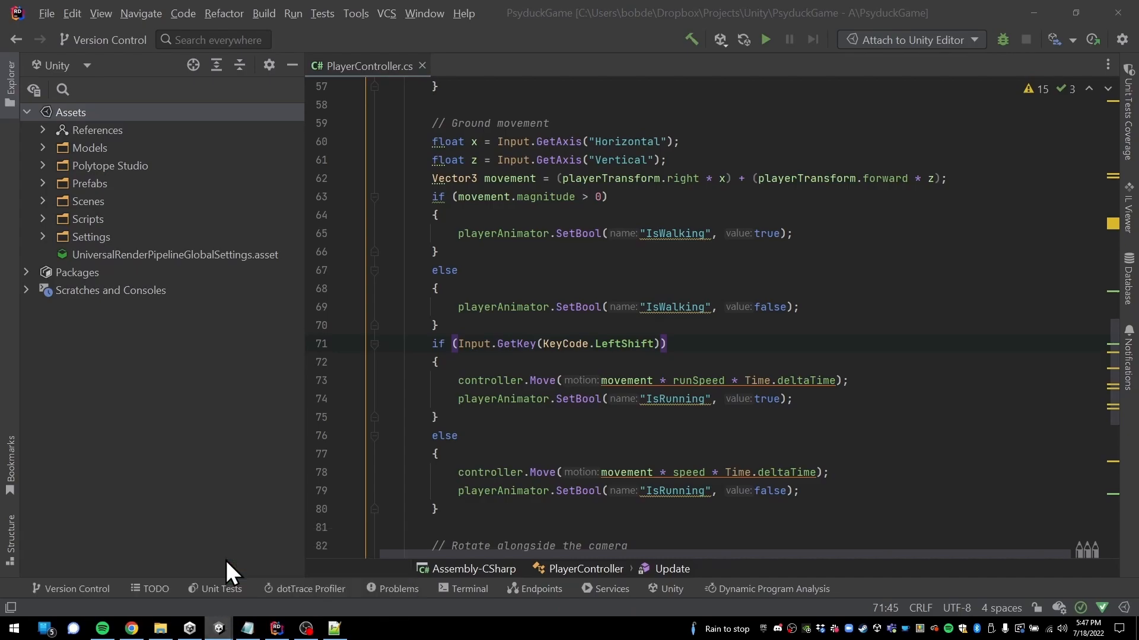
Switch to the Unity editor, enter Play mode and walk the Trainer around to check the walking parameter
mouse_move(219, 630)
click(254, 579)
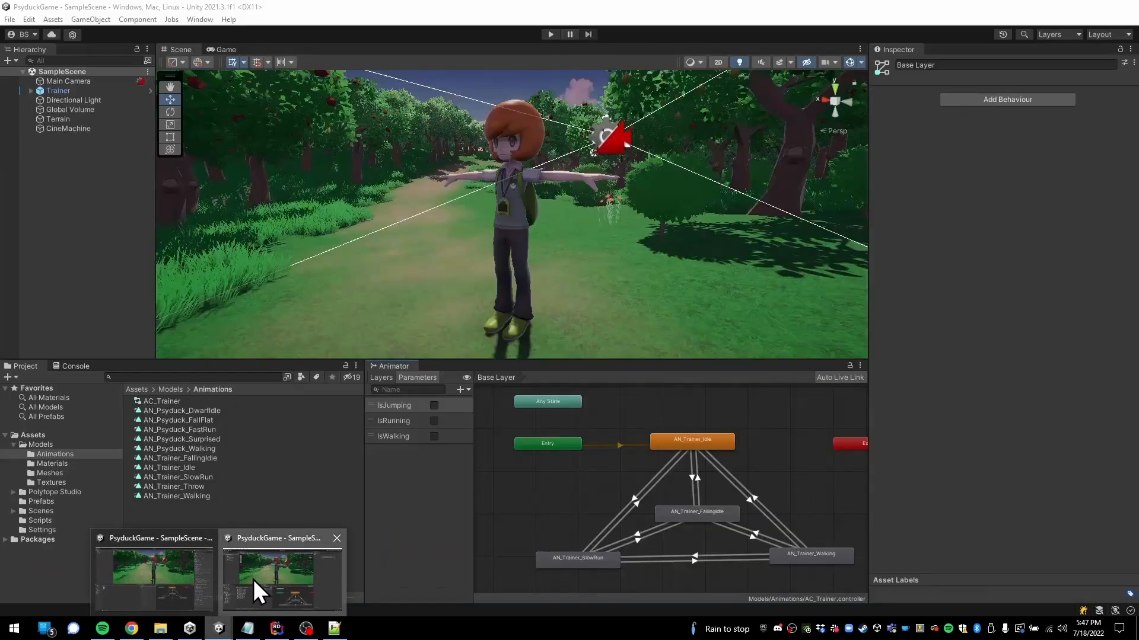
click(551, 34)
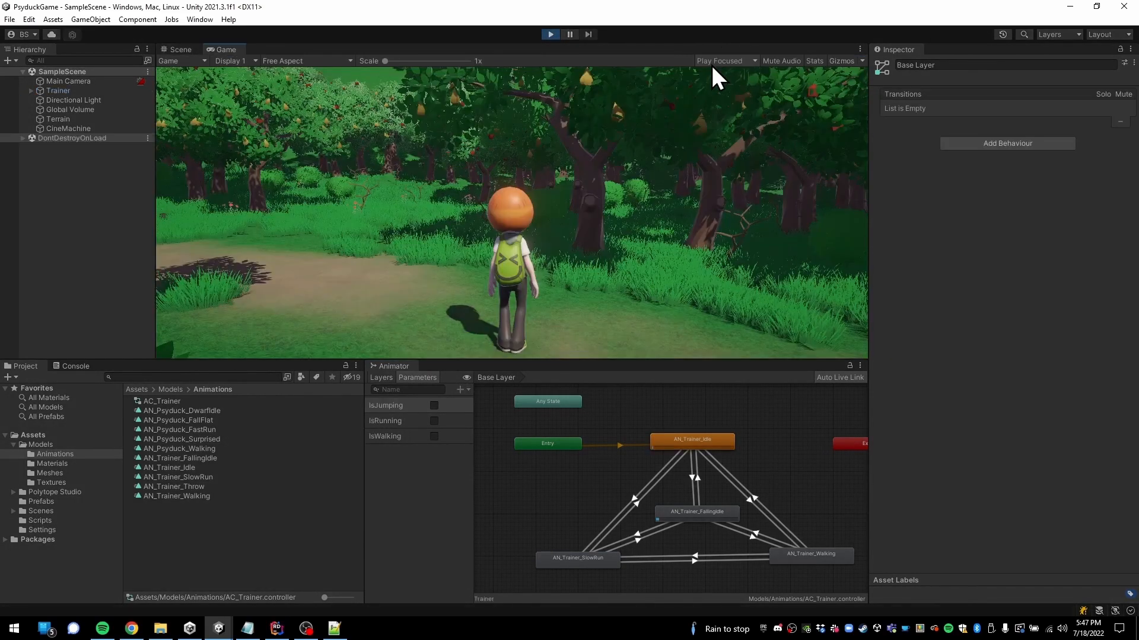
key(w)
key(d)
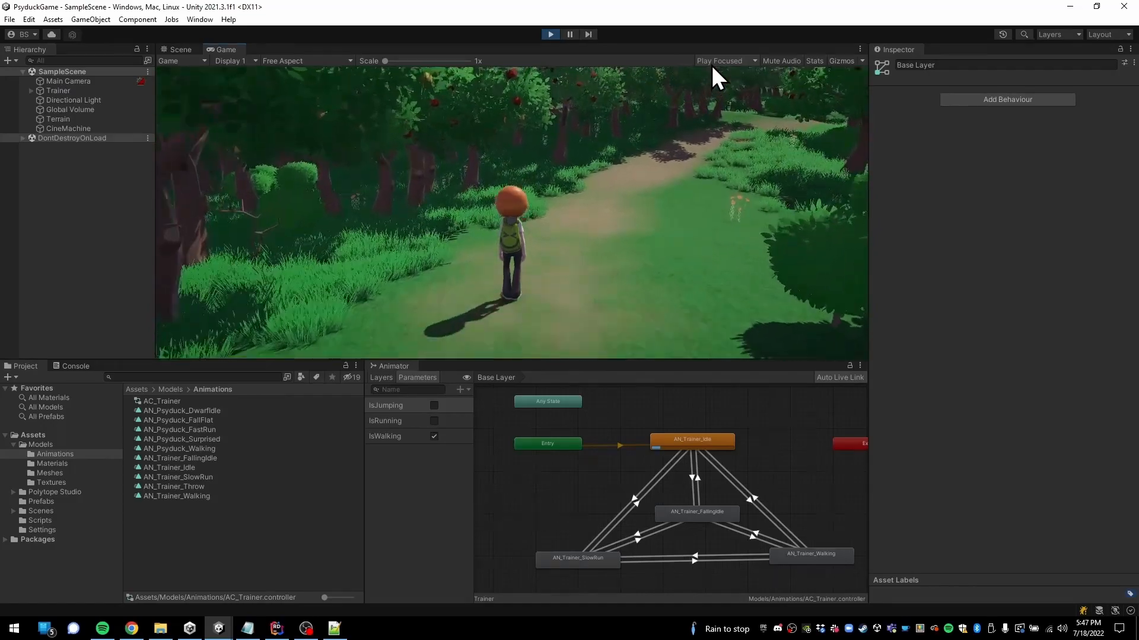
key(a)
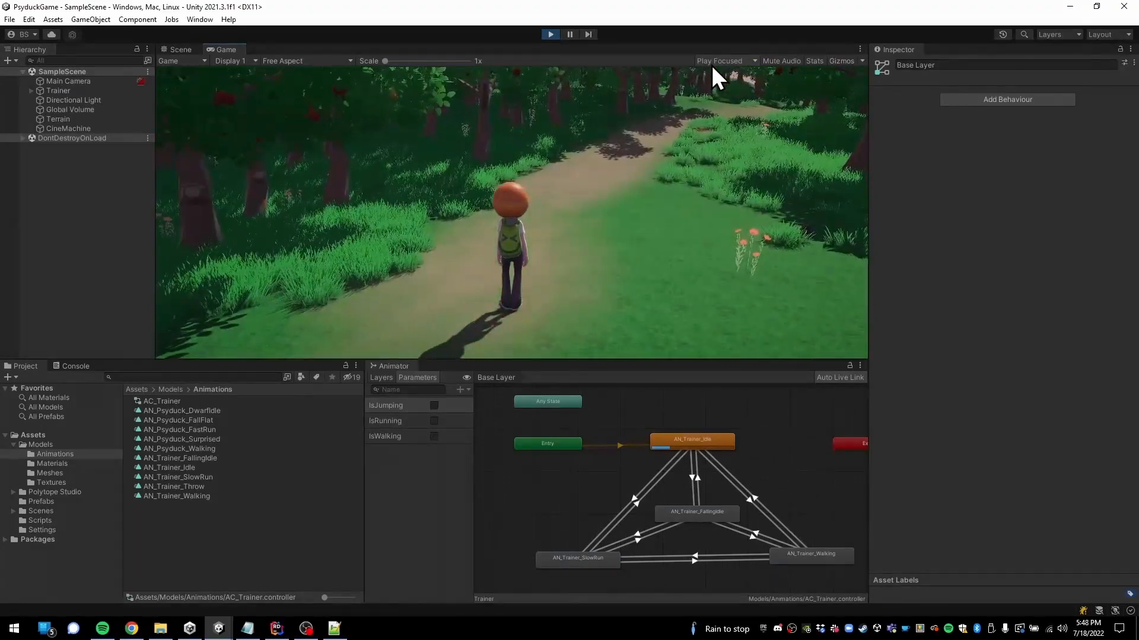
key(d)
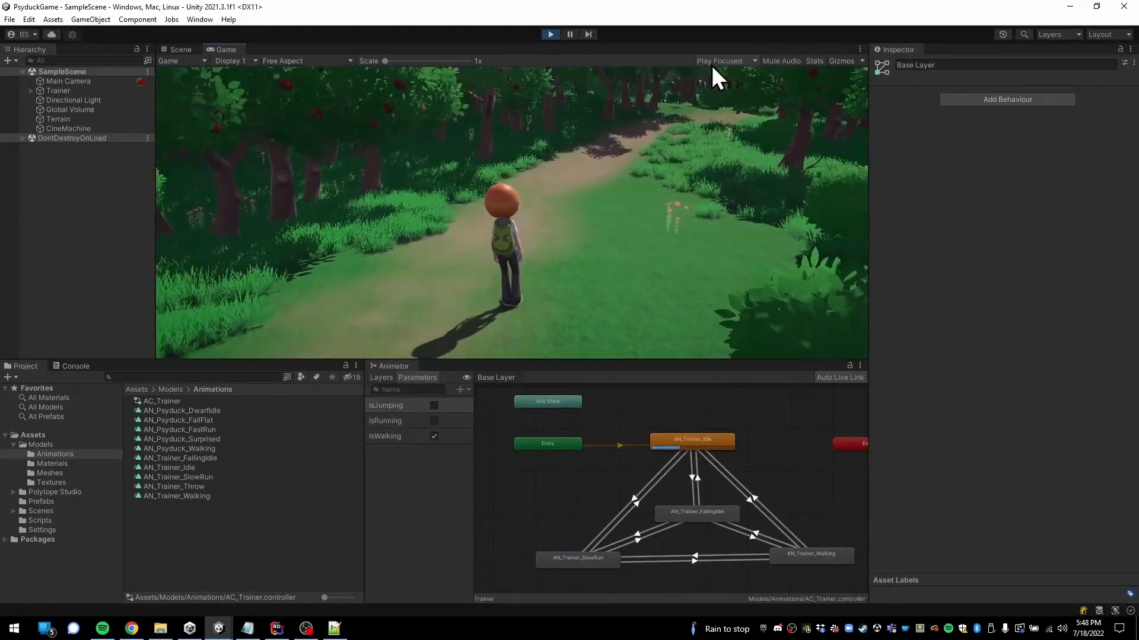
key(d)
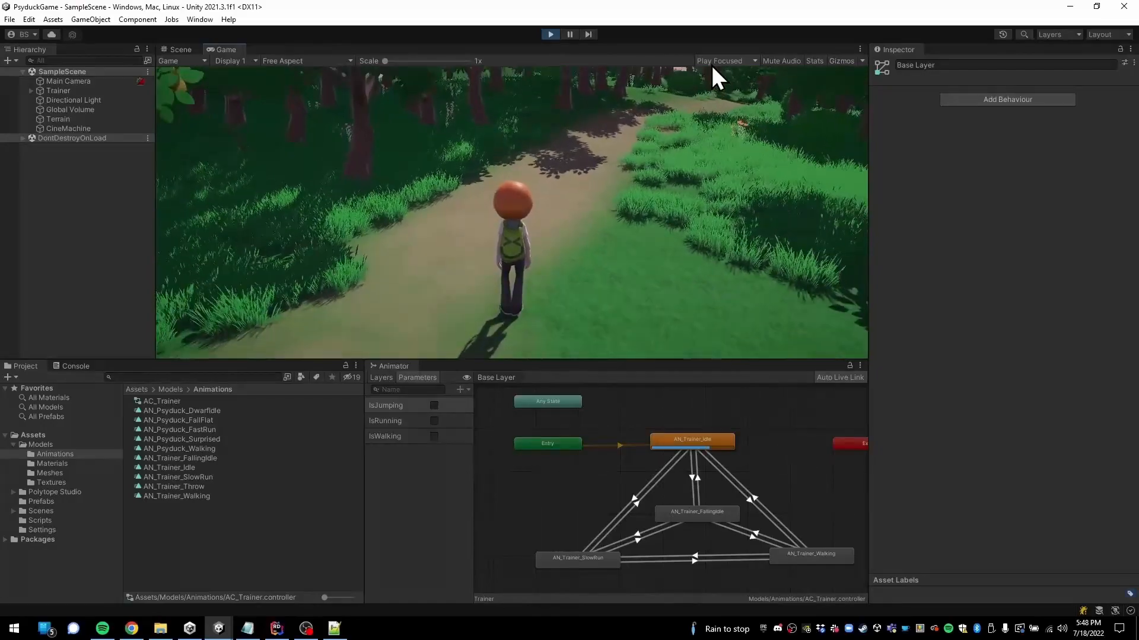
key(w)
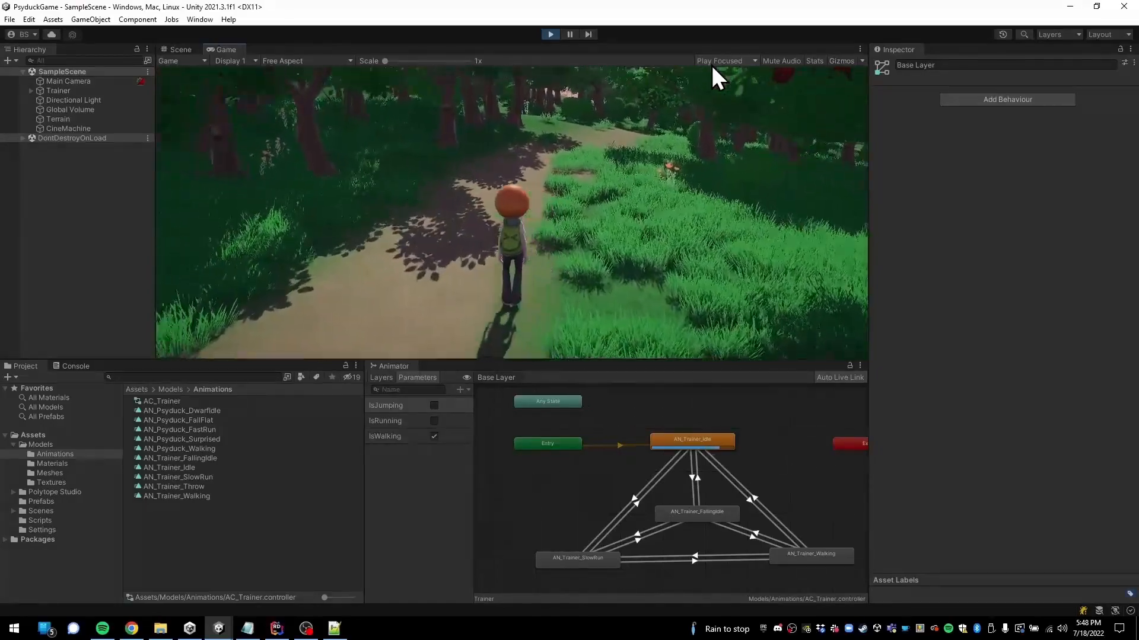
Test the Trainer's running and jumping in the game, and exit Play mode
key(shift+w)
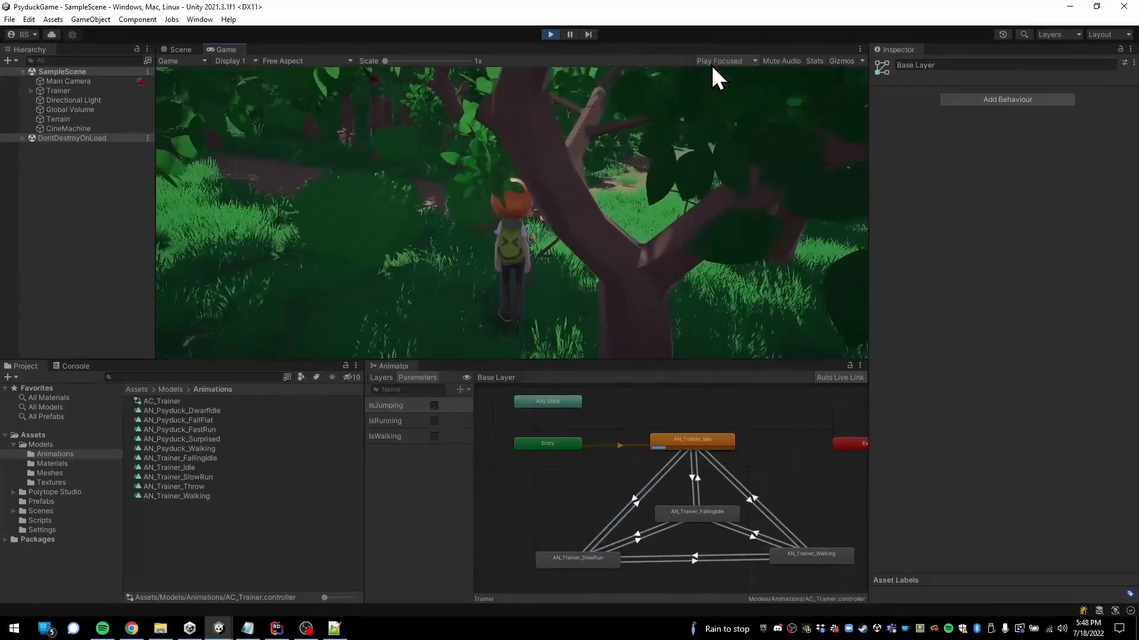
key(w)
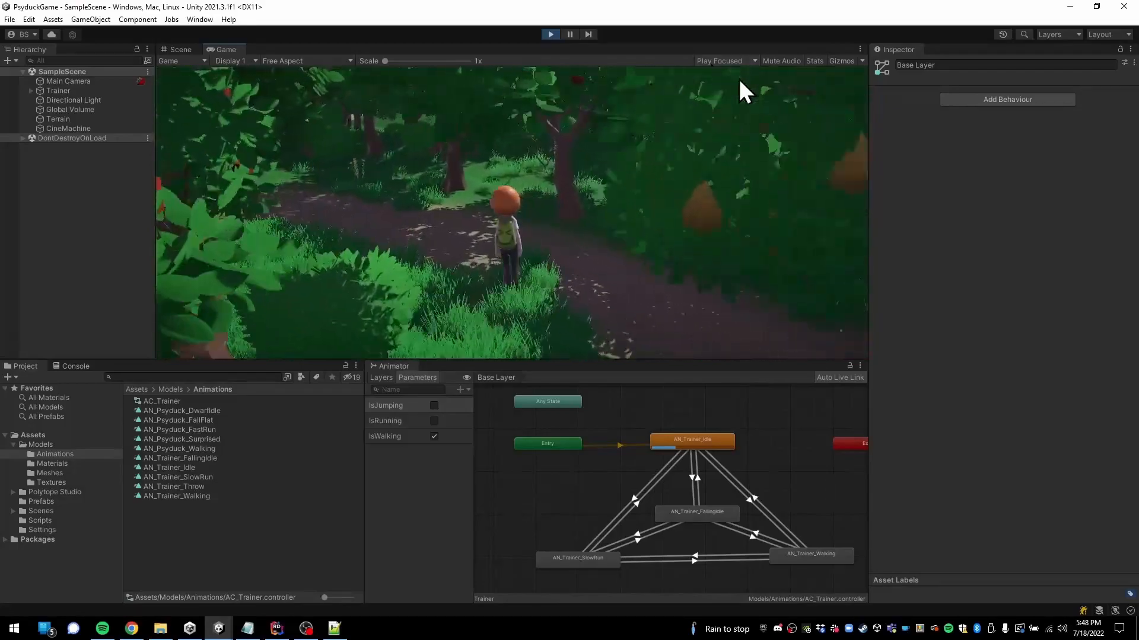
key(shift)
key(space)
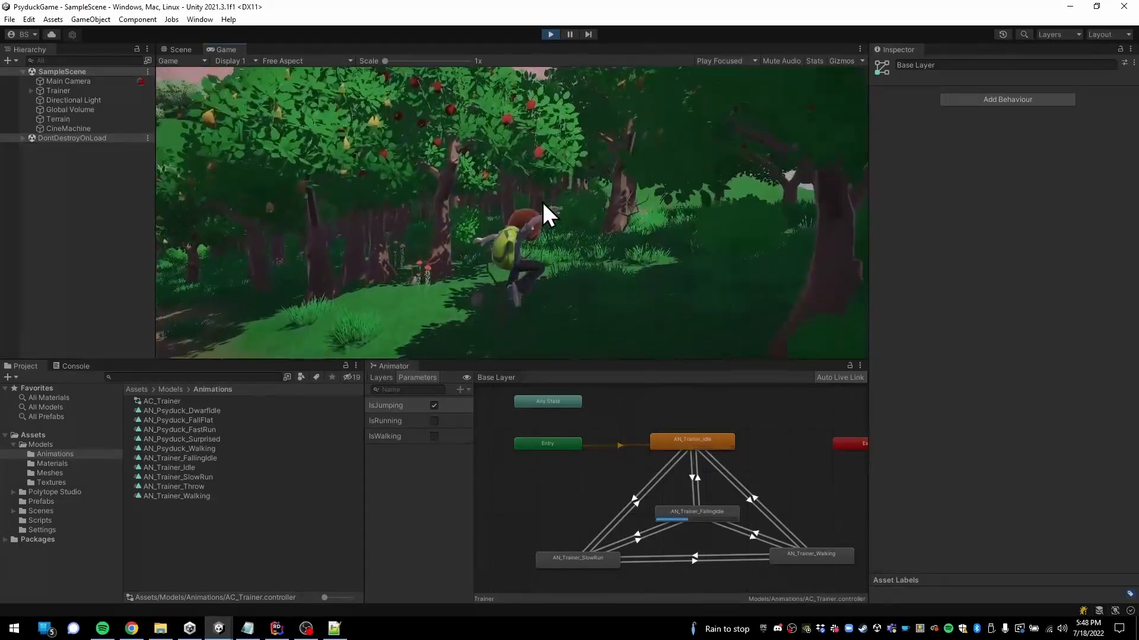
key(space)
key(space)
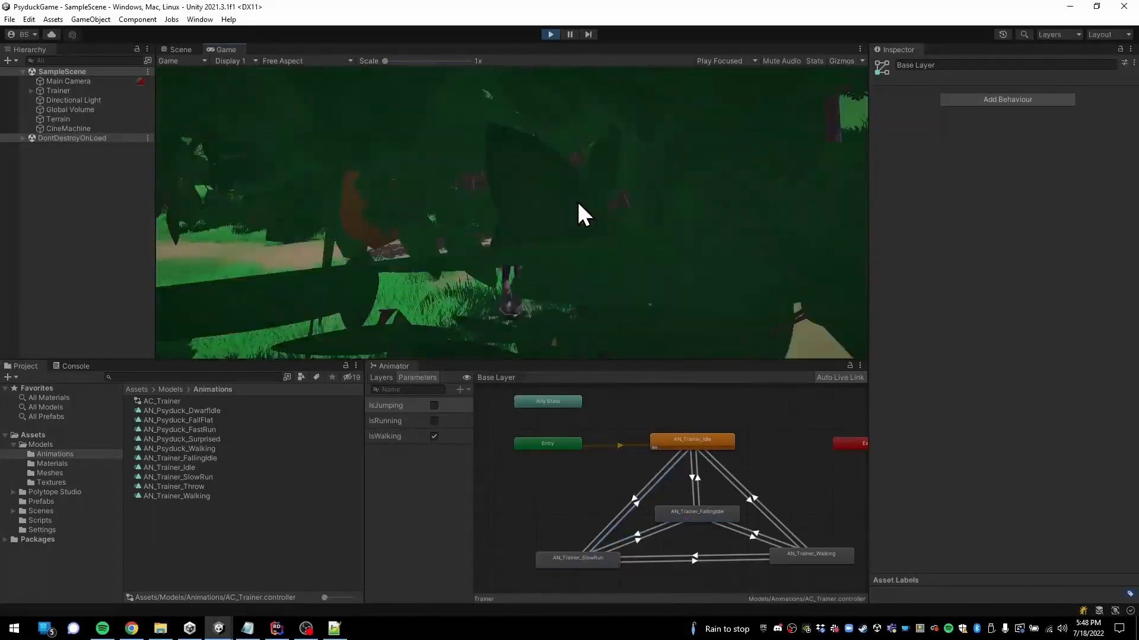
key(w)
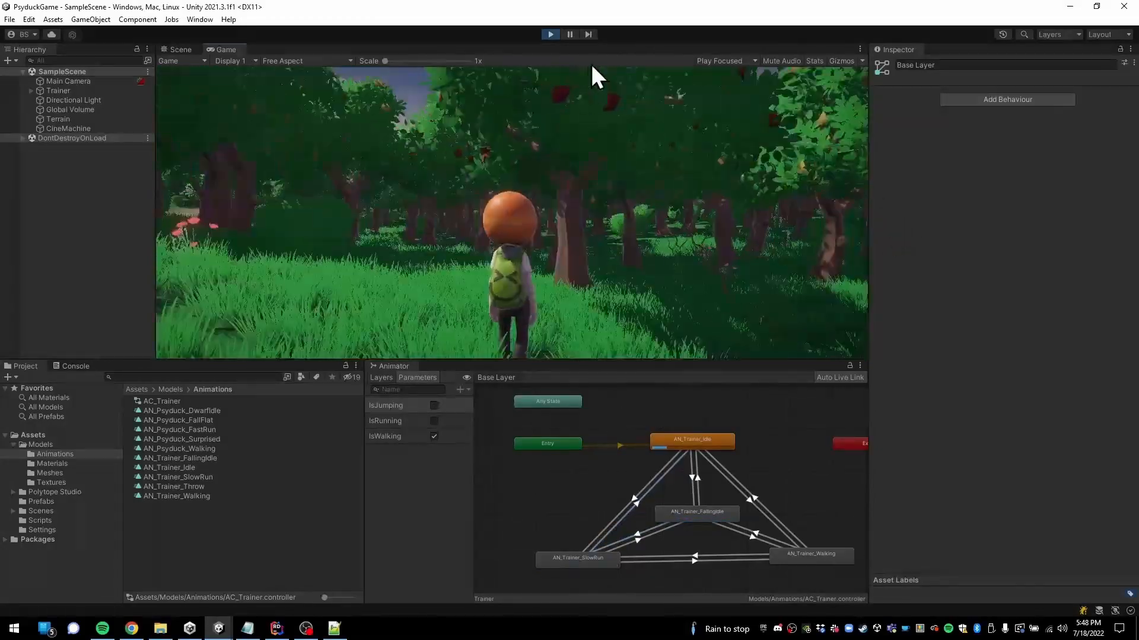
click(550, 33)
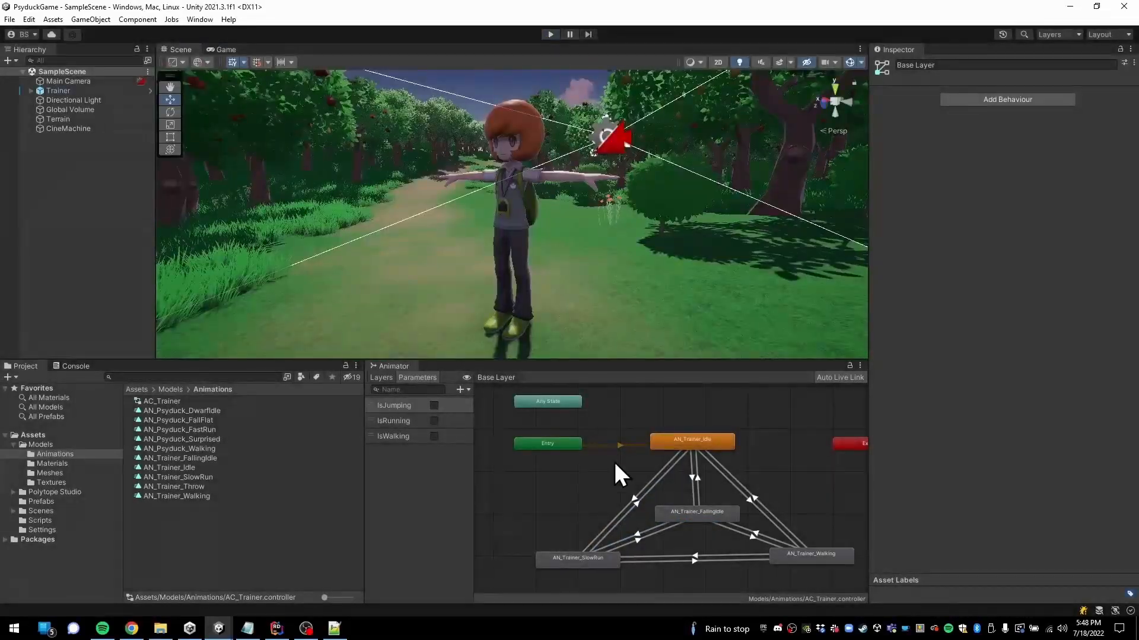
Add IsJumping, IsRunning and IsWalking conditions to the transition from AN_Trainer_Idle to AN_Trainer_SlowRun
click(646, 484)
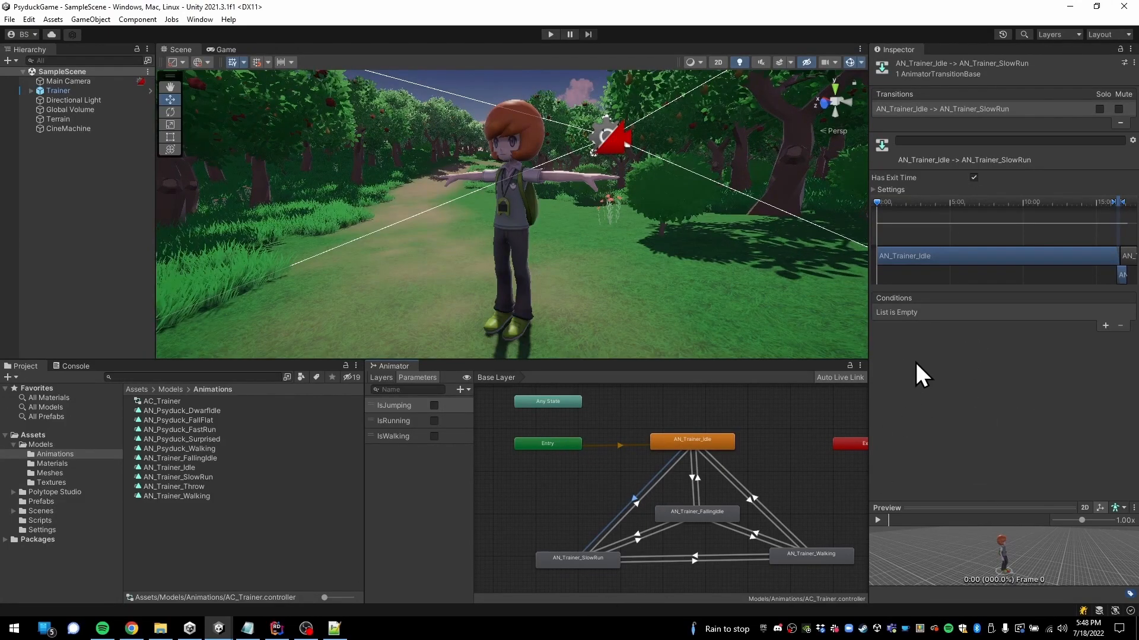
click(1101, 327)
click(1104, 326)
click(1104, 326)
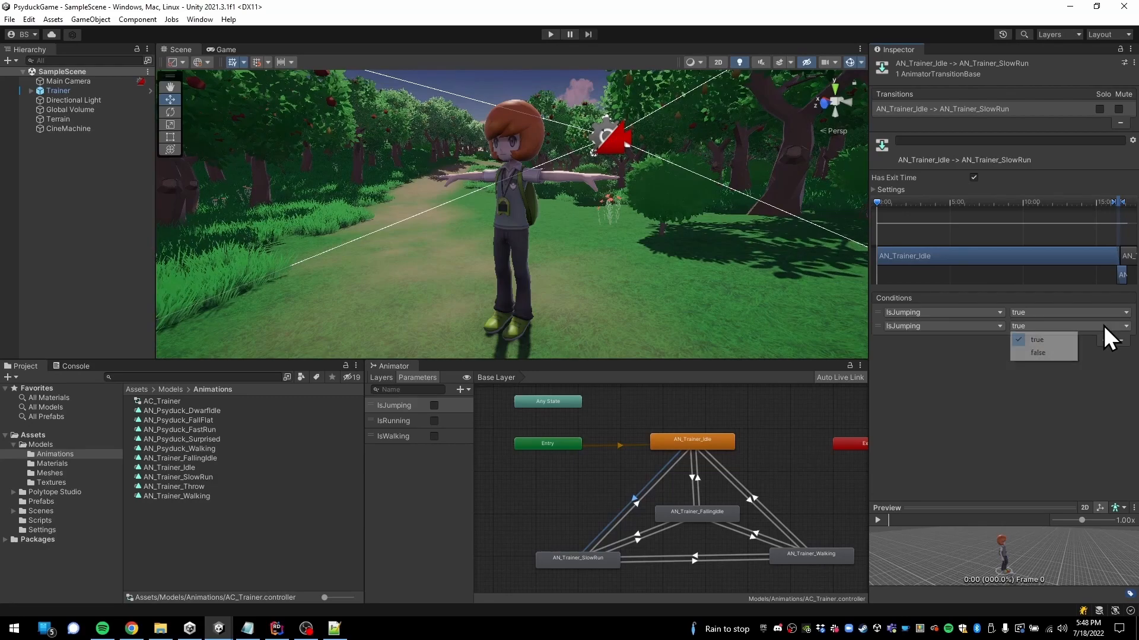
click(1104, 340)
click(937, 327)
click(930, 365)
click(926, 342)
click(939, 392)
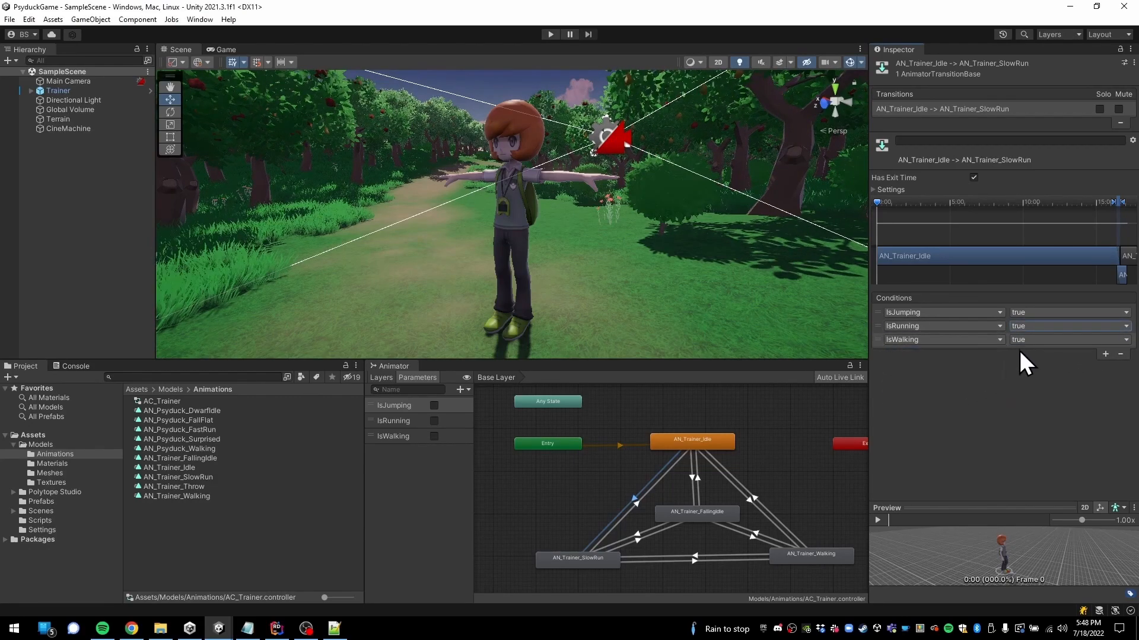
Set the IsJumping, IsRunning and IsWalking conditions of the Idle to SlowRun transition to false
click(1033, 312)
click(1039, 327)
click(1035, 339)
click(1040, 352)
click(1040, 341)
click(1039, 366)
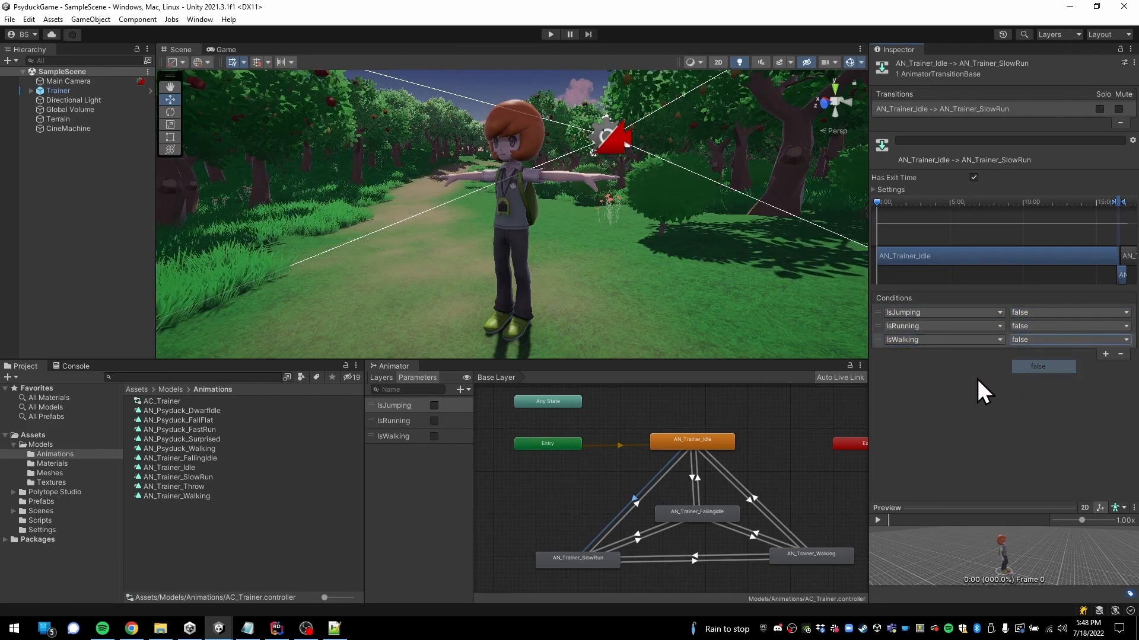
Copy the Idle to SlowRun conditions and paste them onto the transition from AN_Trainer_SlowRun to AN_Trainer_Idle
right_click(905, 300)
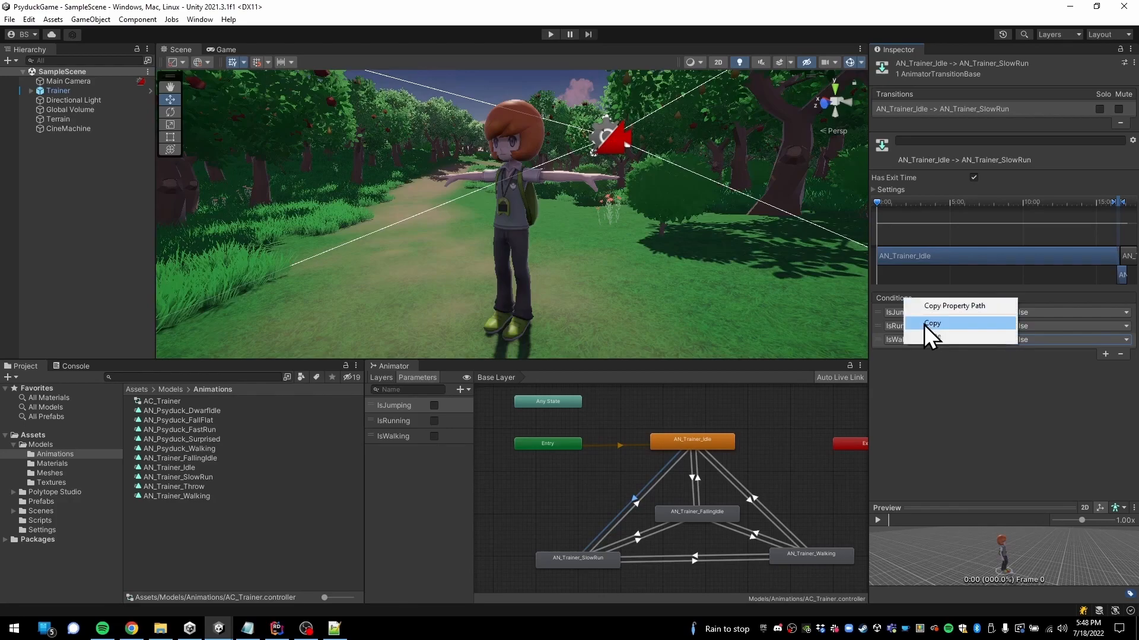
click(924, 325)
click(636, 507)
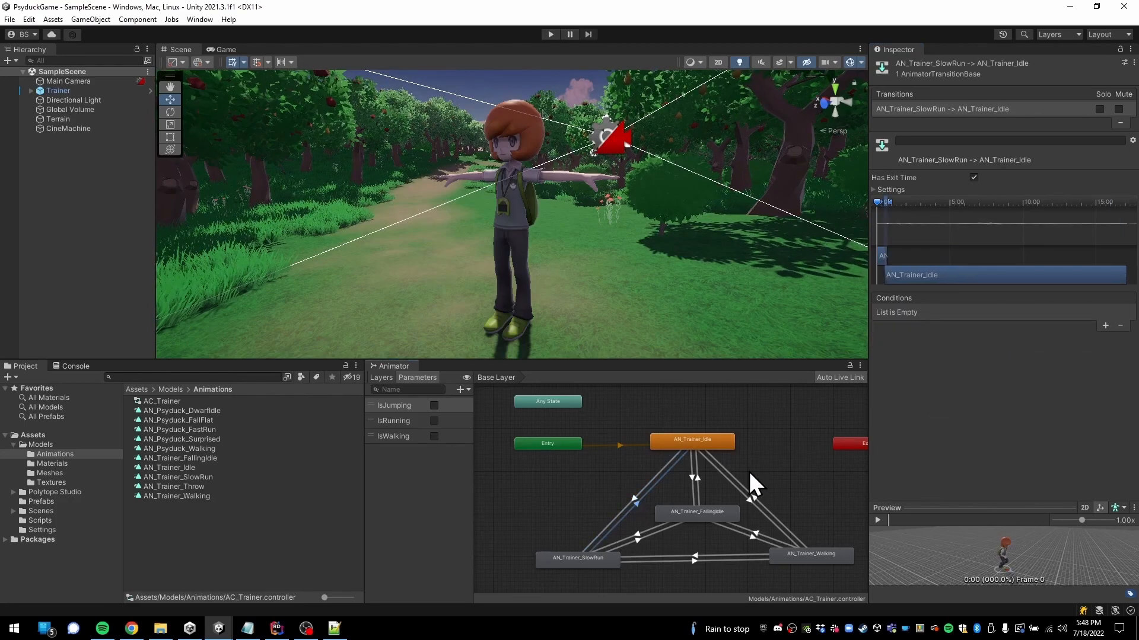
right_click(899, 301)
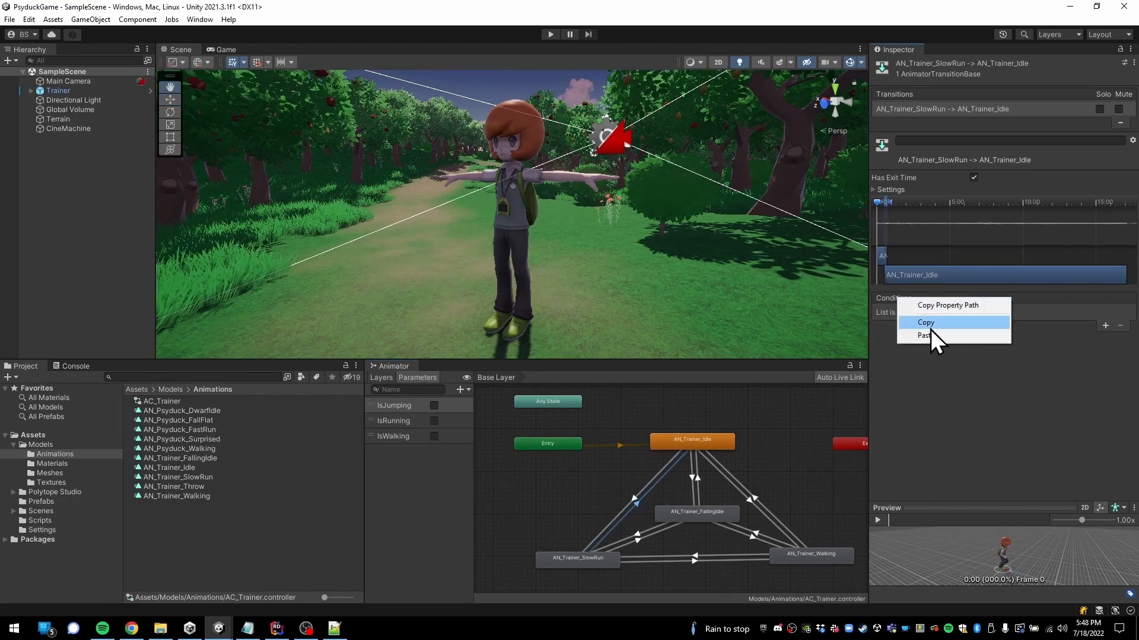
click(932, 333)
Paste the copied conditions onto both transitions between AN_Trainer_FallingIdle and AN_Trainer_SlowRun
click(639, 528)
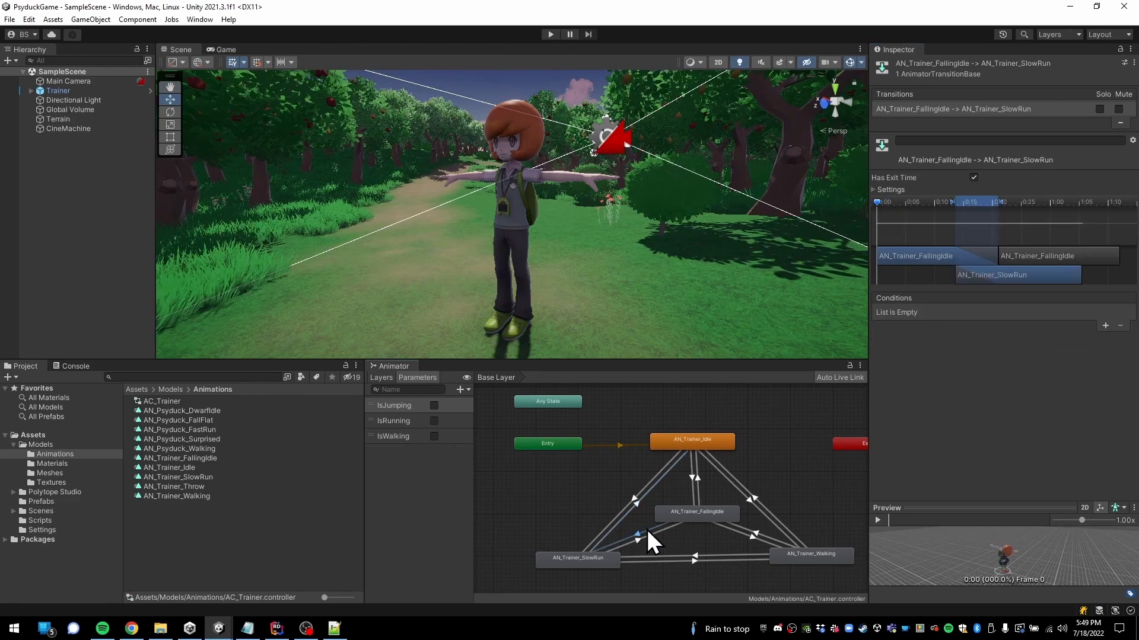
right_click(906, 300)
click(933, 337)
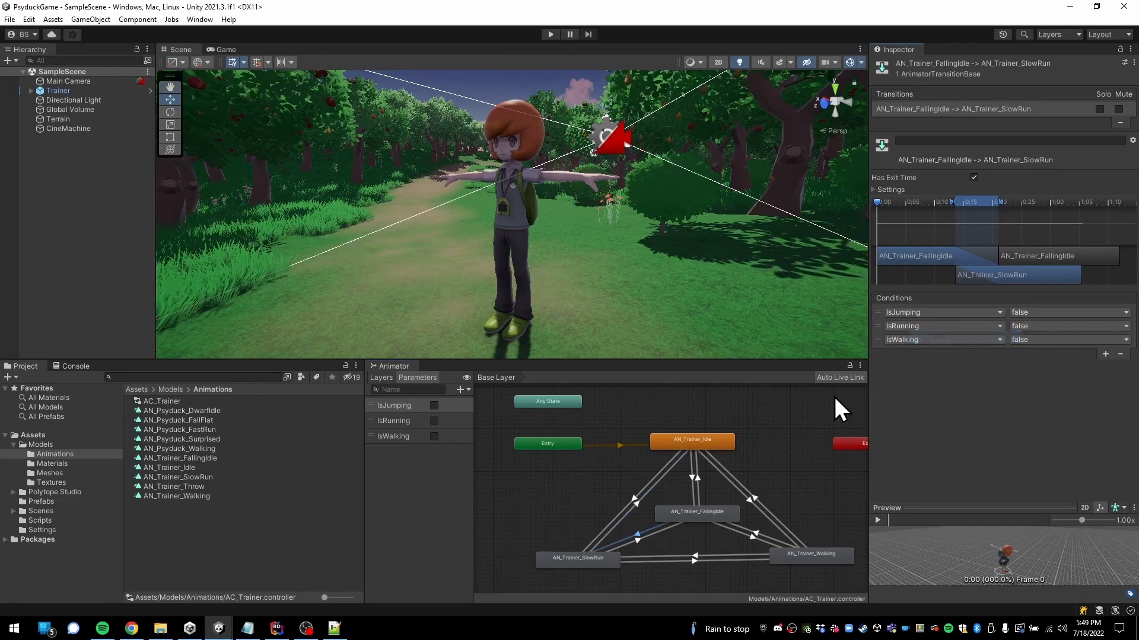
click(655, 537)
right_click(899, 302)
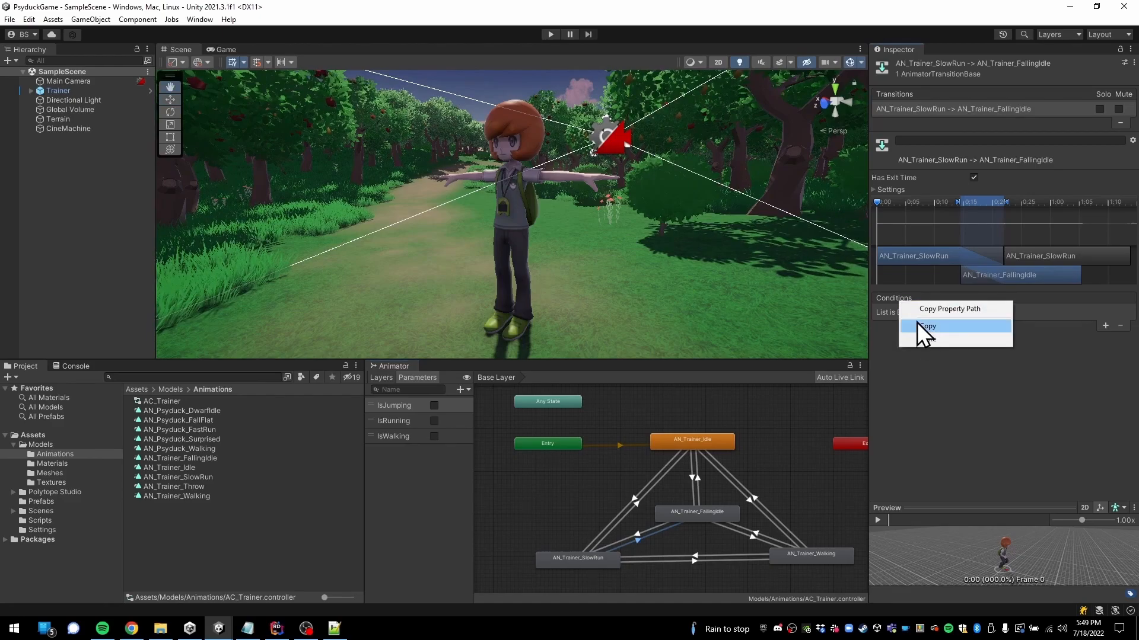
click(919, 330)
Paste the copied IsJumping, IsRunning and IsWalking conditions onto both transitions between AN_Trainer_SlowRun and AN_Trainer_Walking
click(696, 557)
shift+click(699, 560)
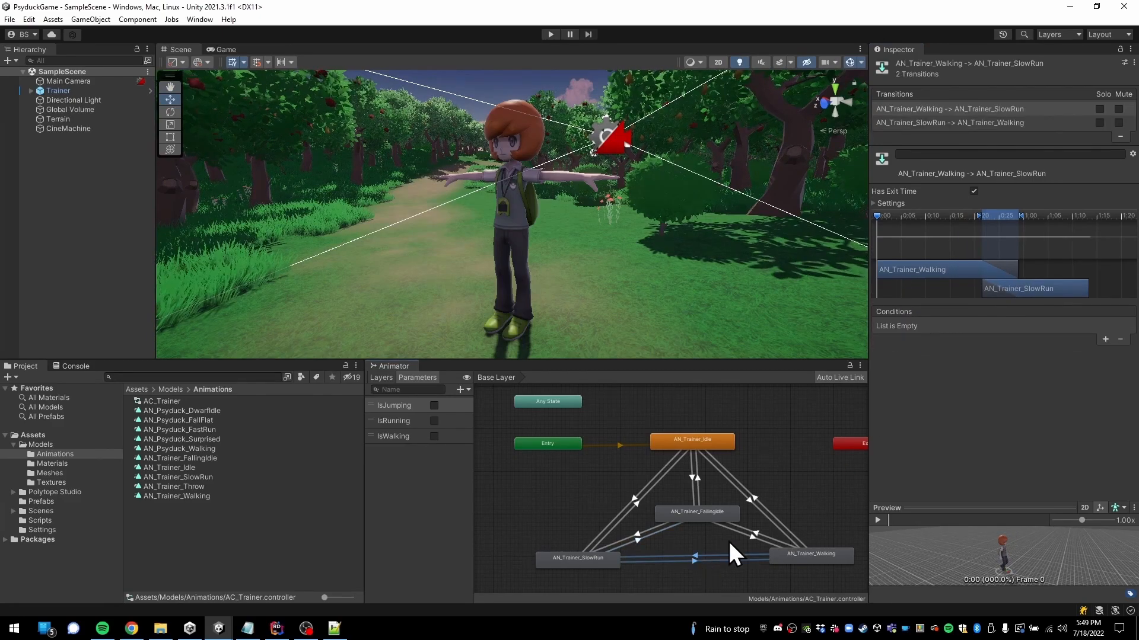
right_click(895, 315)
click(927, 353)
click(703, 561)
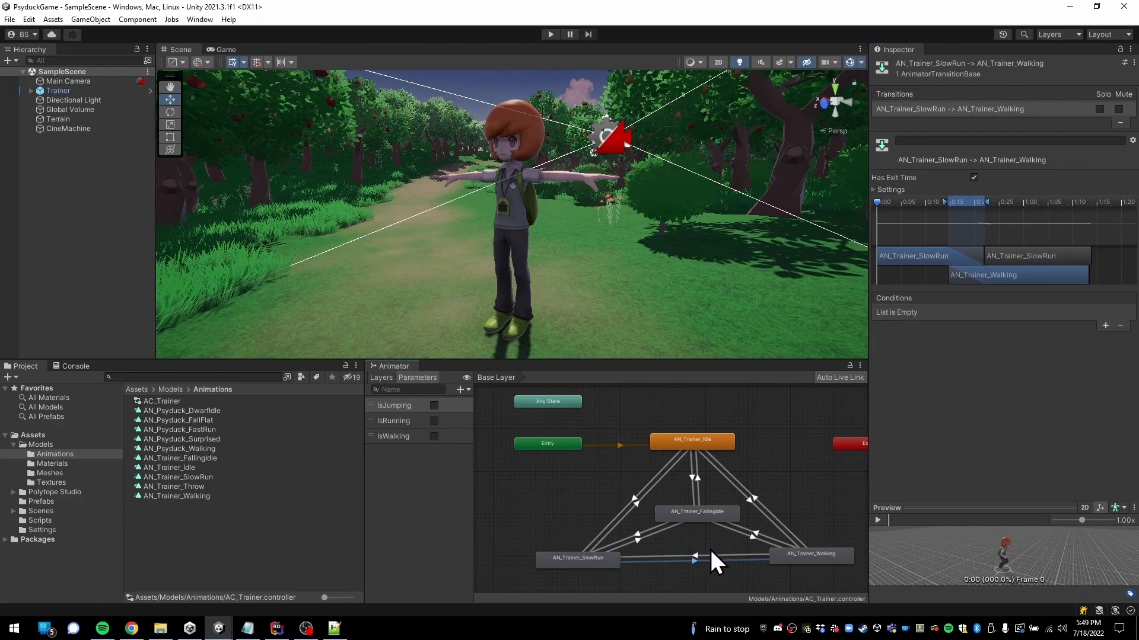
click(709, 546)
click(708, 555)
click(710, 562)
right_click(888, 297)
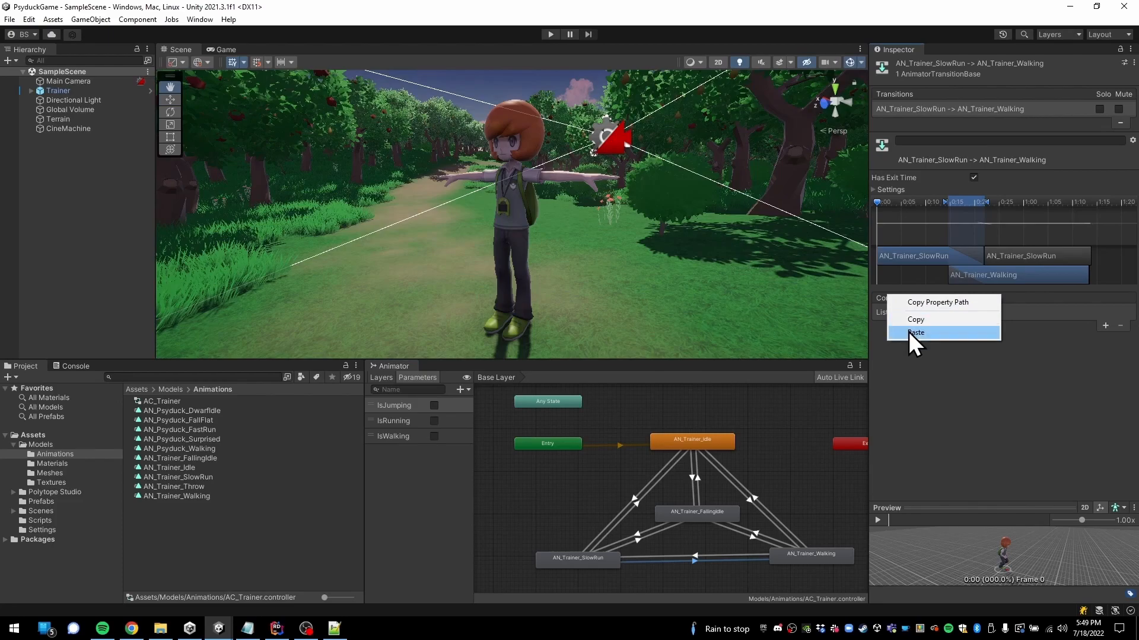
click(909, 332)
Paste the copied conditions onto both transitions between AN_Trainer_FallingIdle and AN_Trainer_Walking
click(754, 537)
right_click(890, 296)
click(899, 330)
click(766, 532)
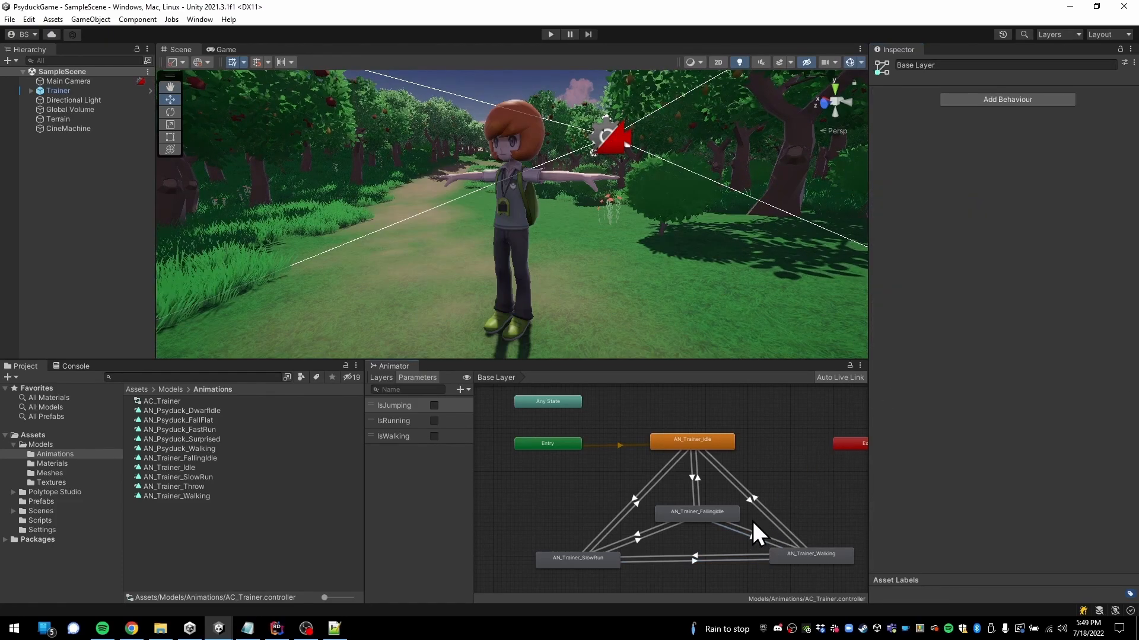
click(756, 536)
right_click(897, 301)
click(925, 337)
Paste the copied conditions onto both transitions between AN_Trainer_Idle and AN_Trainer_Walking, and check the conditions between AN_Trainer_FallingIdle and AN_Trainer_Idle
click(749, 503)
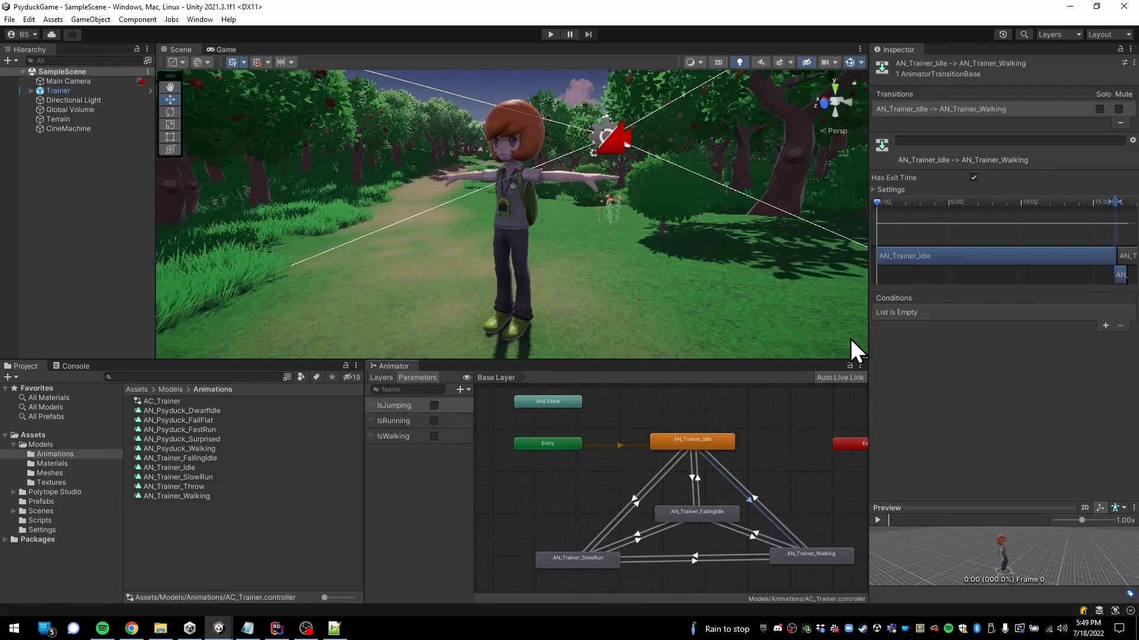
right_click(895, 302)
click(913, 336)
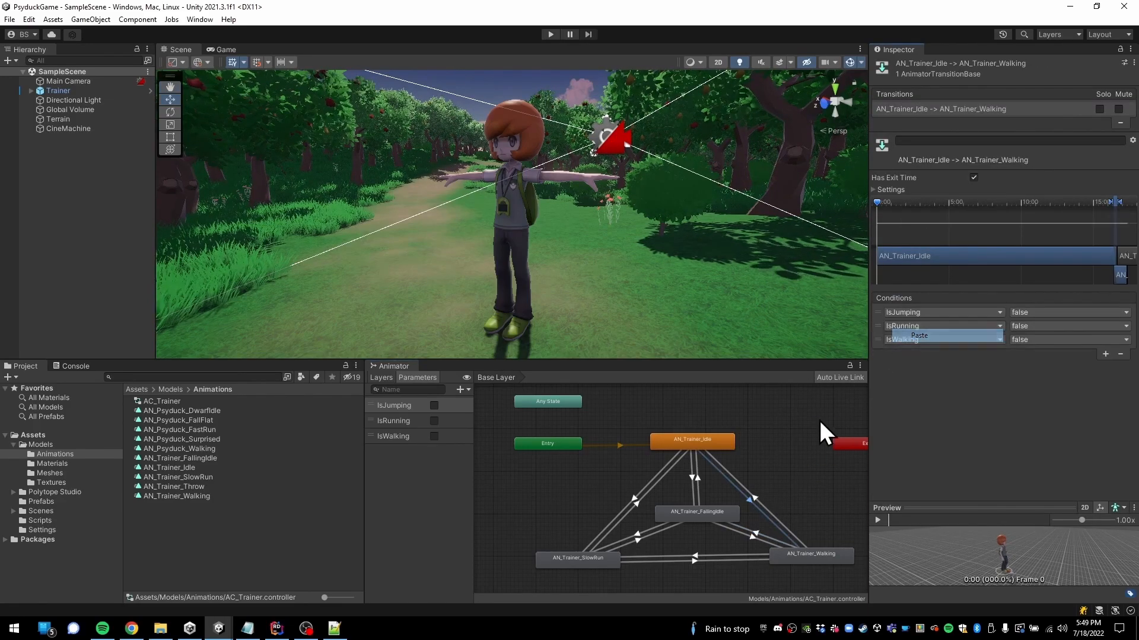
click(757, 500)
right_click(921, 295)
click(934, 331)
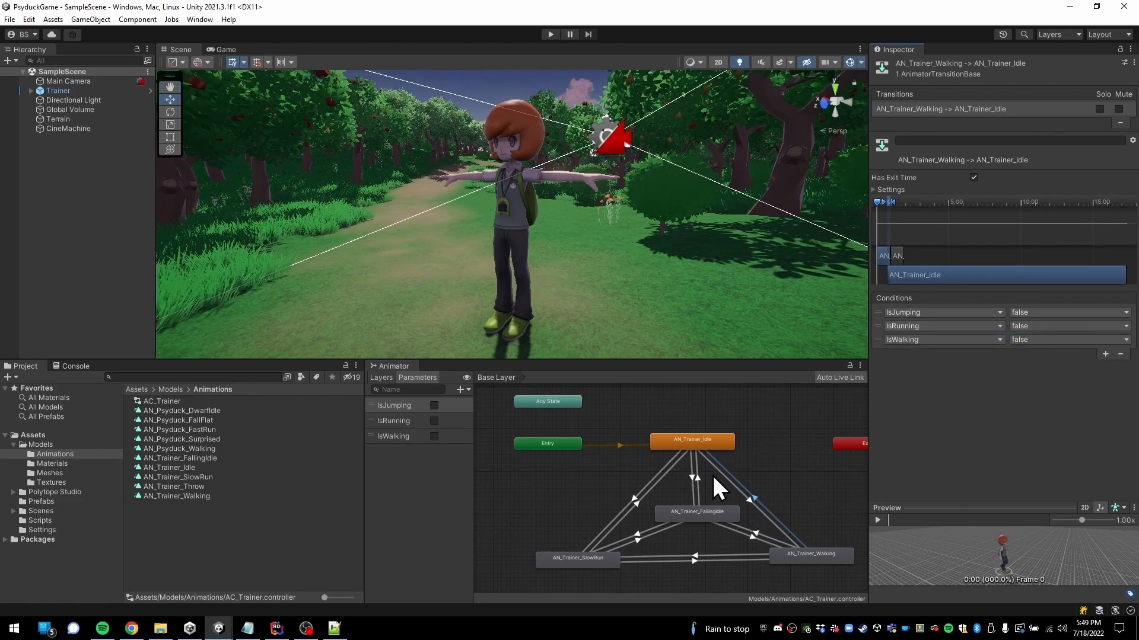
click(696, 482)
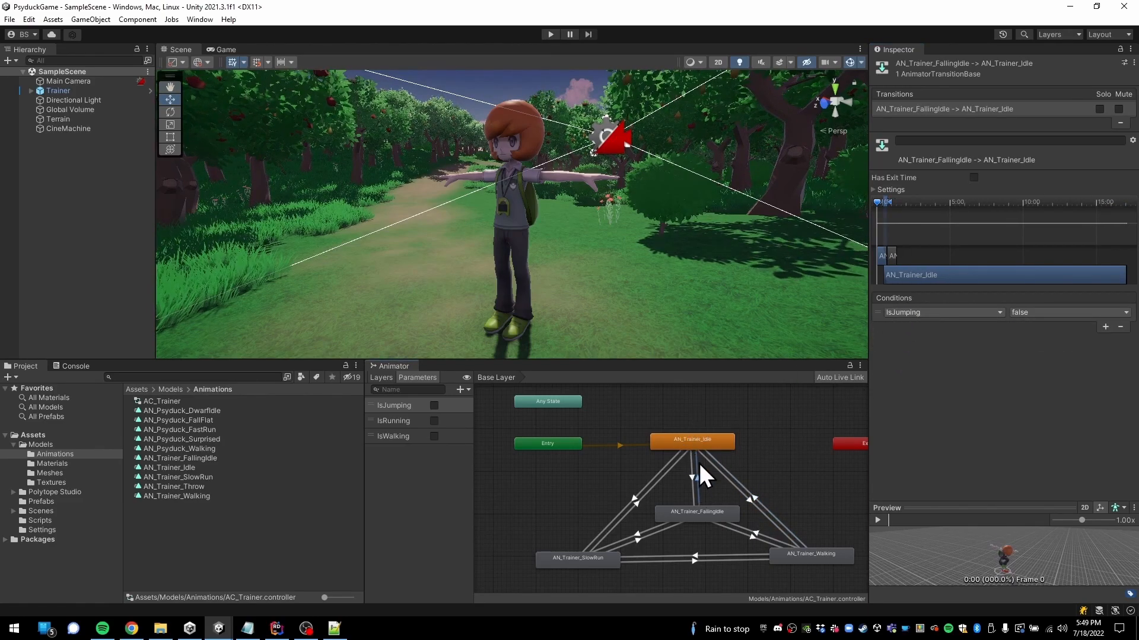
click(691, 476)
click(639, 490)
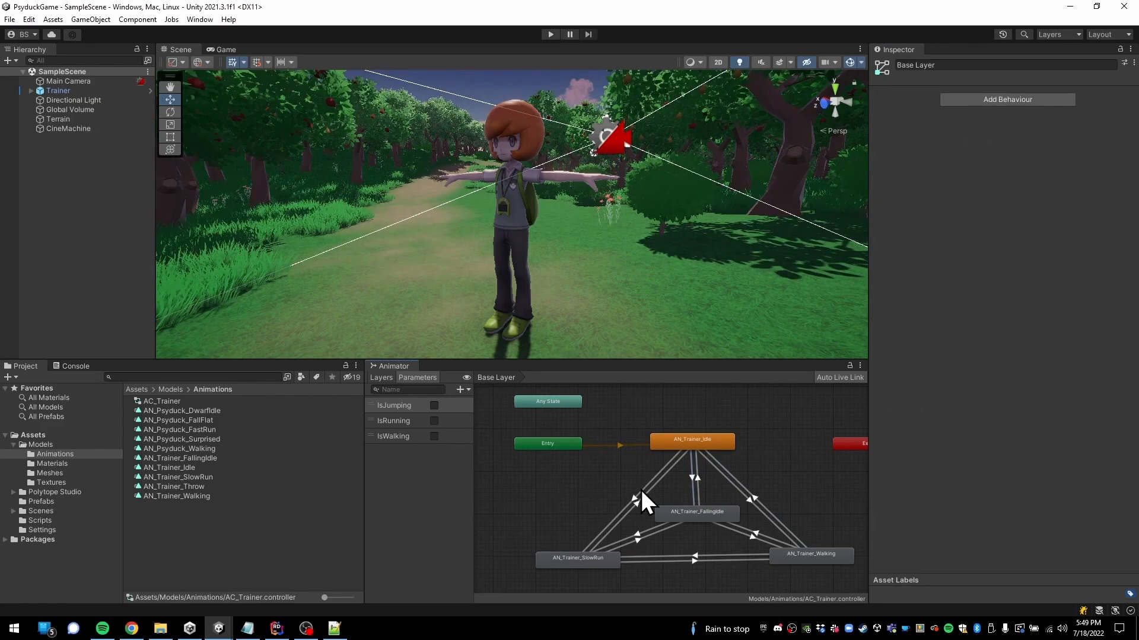
click(646, 492)
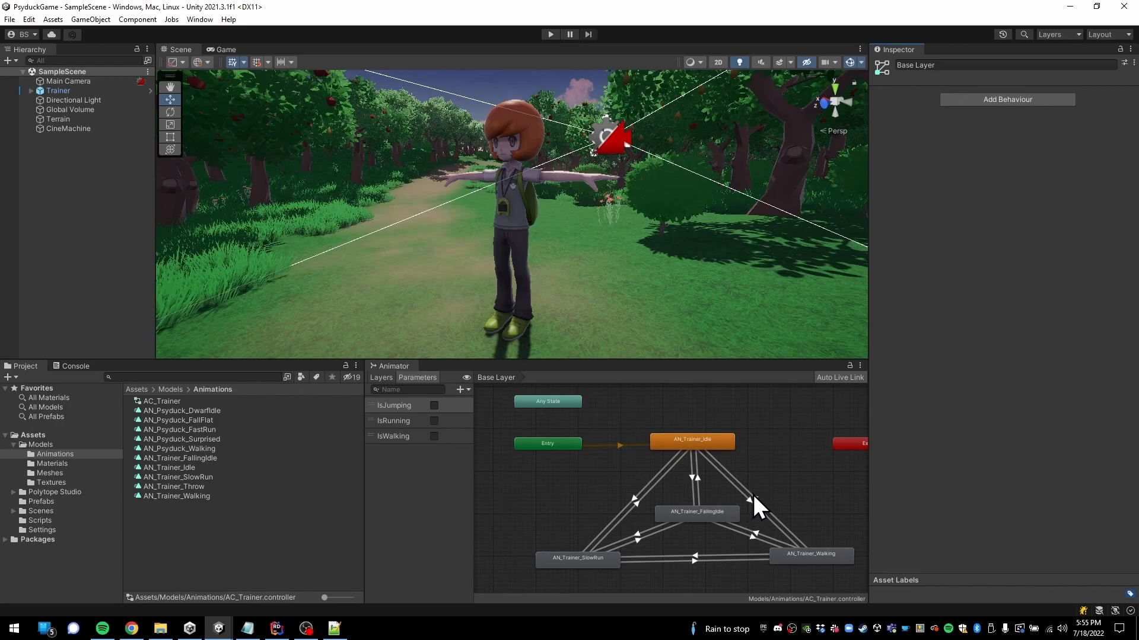
Disable Has Exit Time on both transitions between AN_Trainer_Idle and AN_Trainer_Walking
click(752, 495)
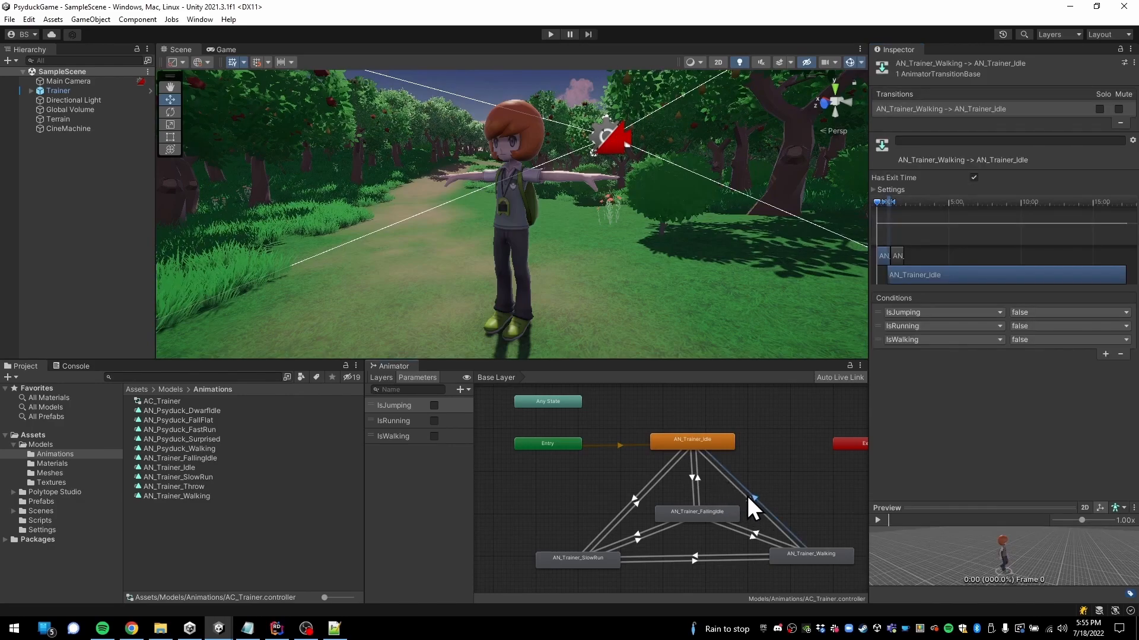
click(750, 500)
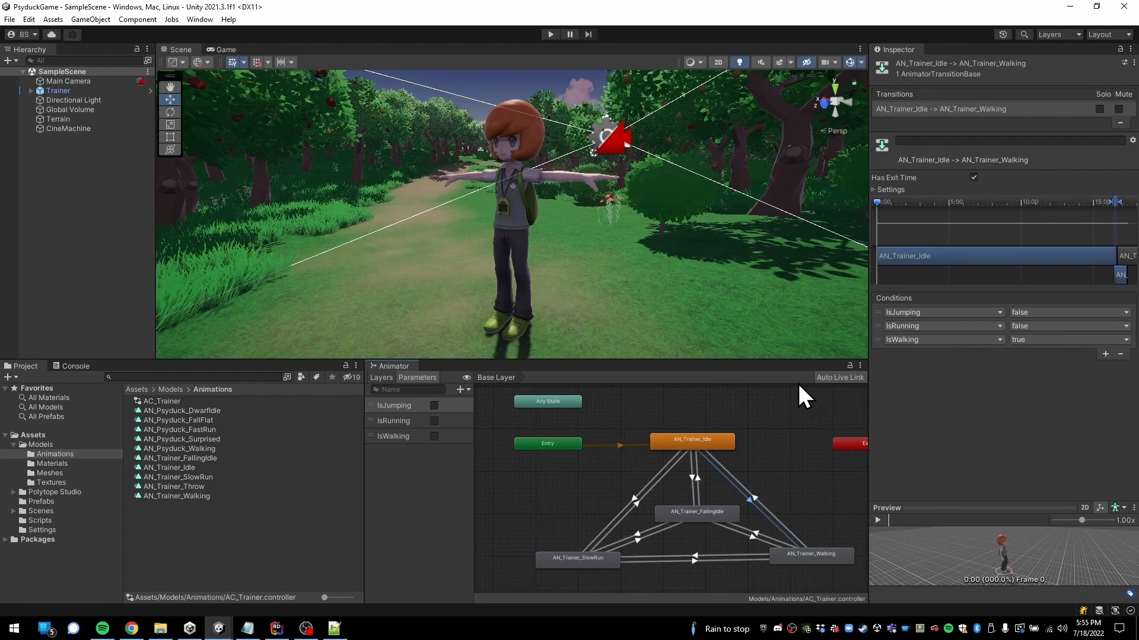
click(975, 177)
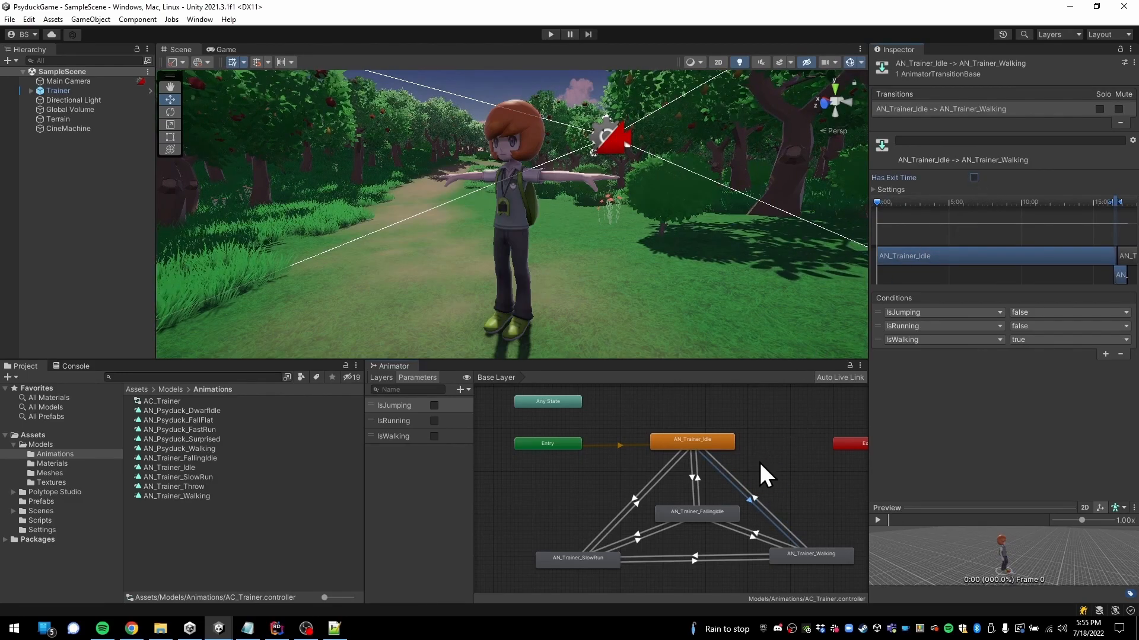
click(759, 500)
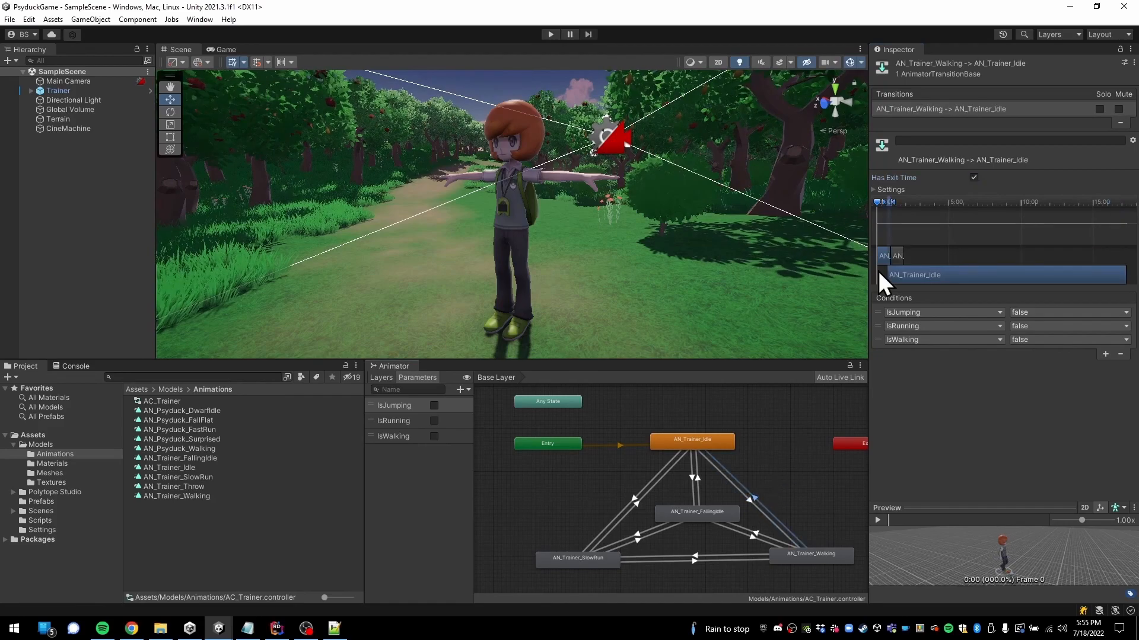
Disable Has Exit Time on both transitions between AN_Trainer_Walking and AN_Trainer_SlowRun
click(710, 552)
click(703, 557)
click(973, 177)
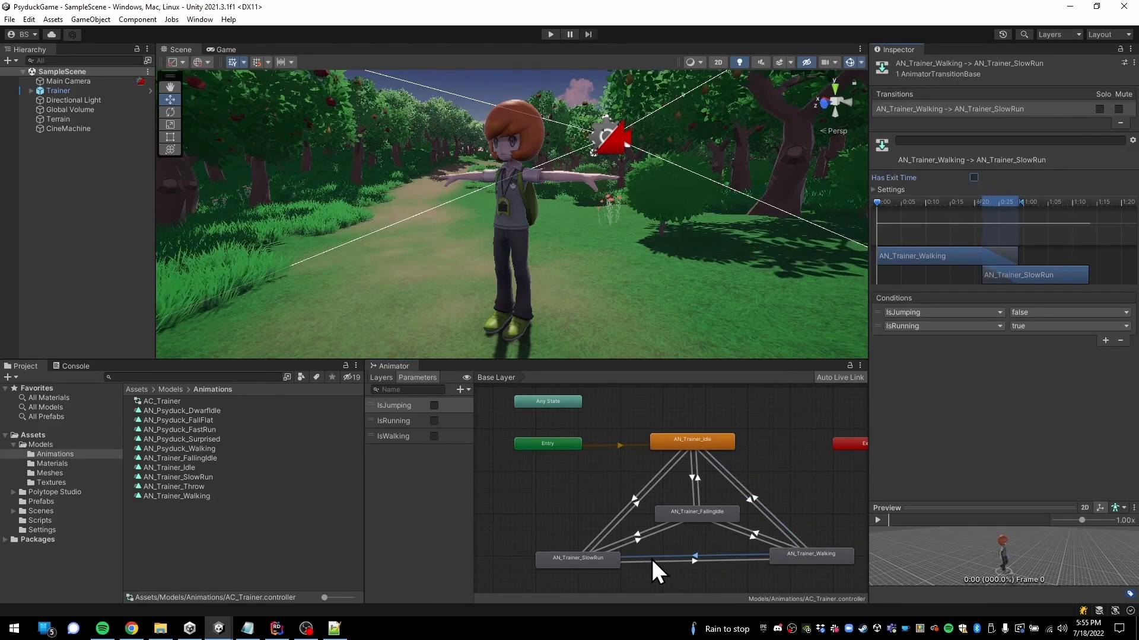
click(694, 561)
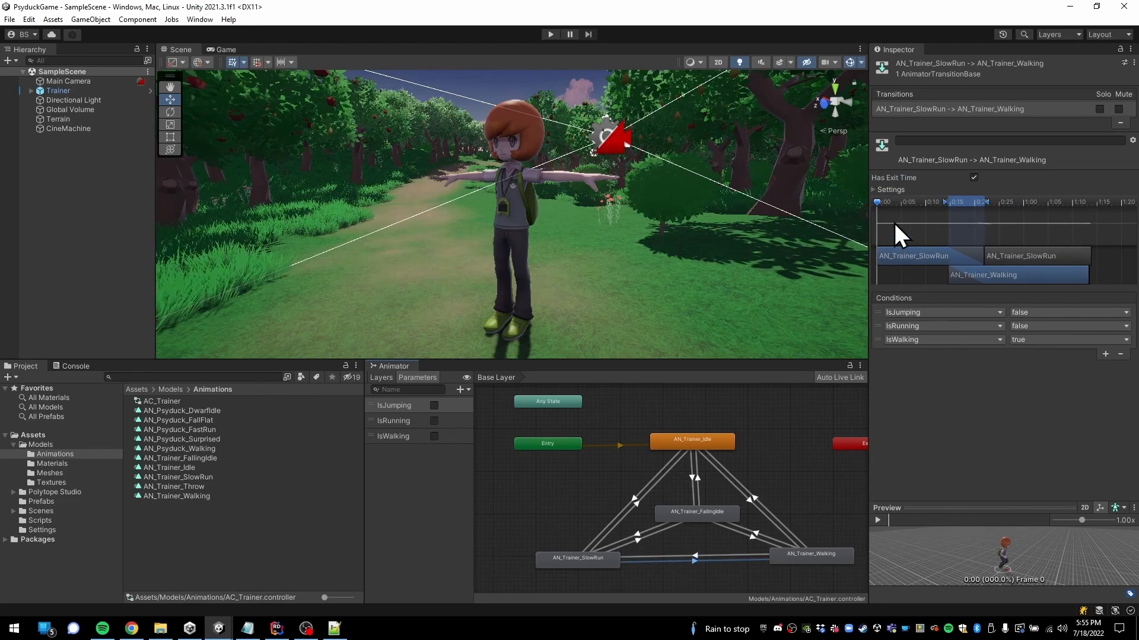
Disable Has Exit Time on both transitions between AN_Trainer_SlowRun and AN_Trainer_FallingIdle
click(655, 529)
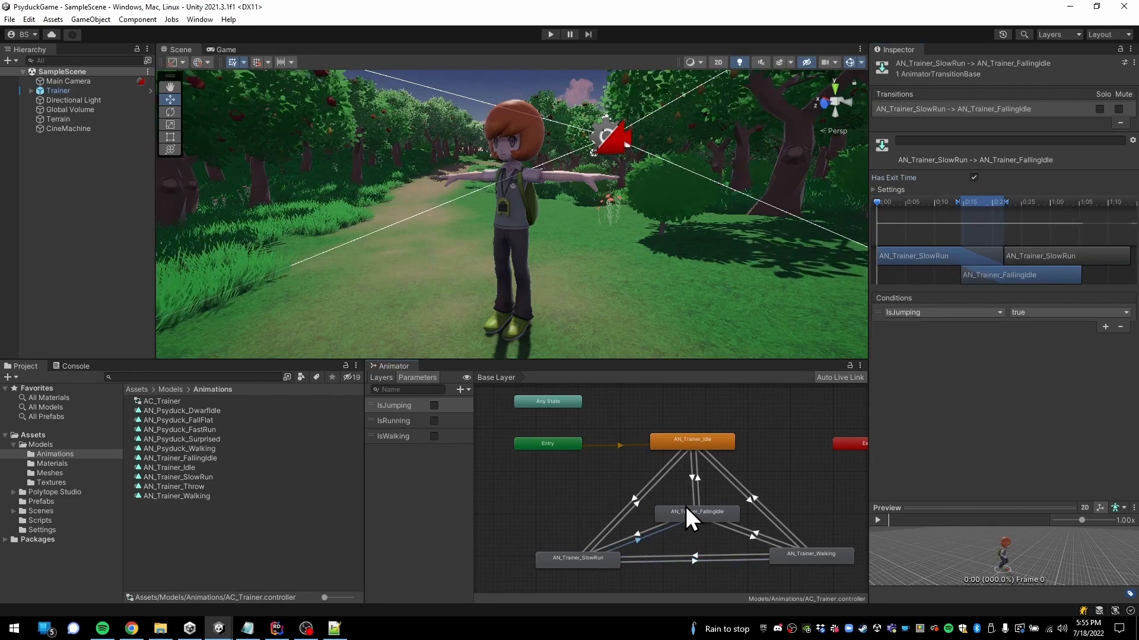
click(975, 177)
click(633, 531)
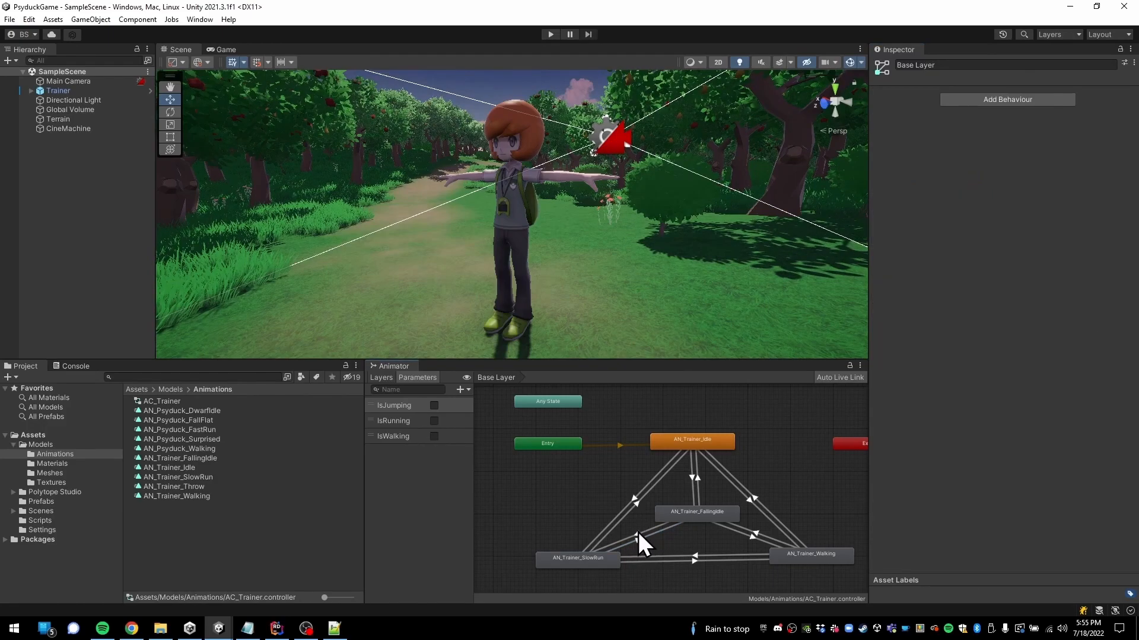
click(637, 532)
click(974, 177)
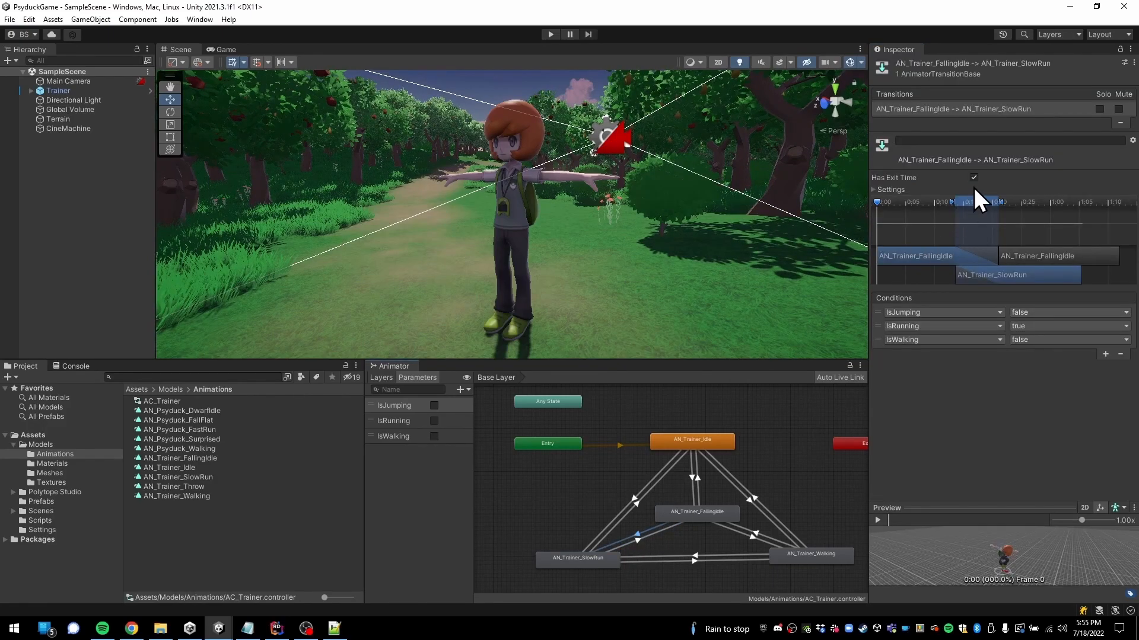
Disable Has Exit Time on both transitions between AN_Trainer_SlowRun and AN_Trainer_Idle, and recheck the other AN_Trainer_SlowRun transitions
click(631, 509)
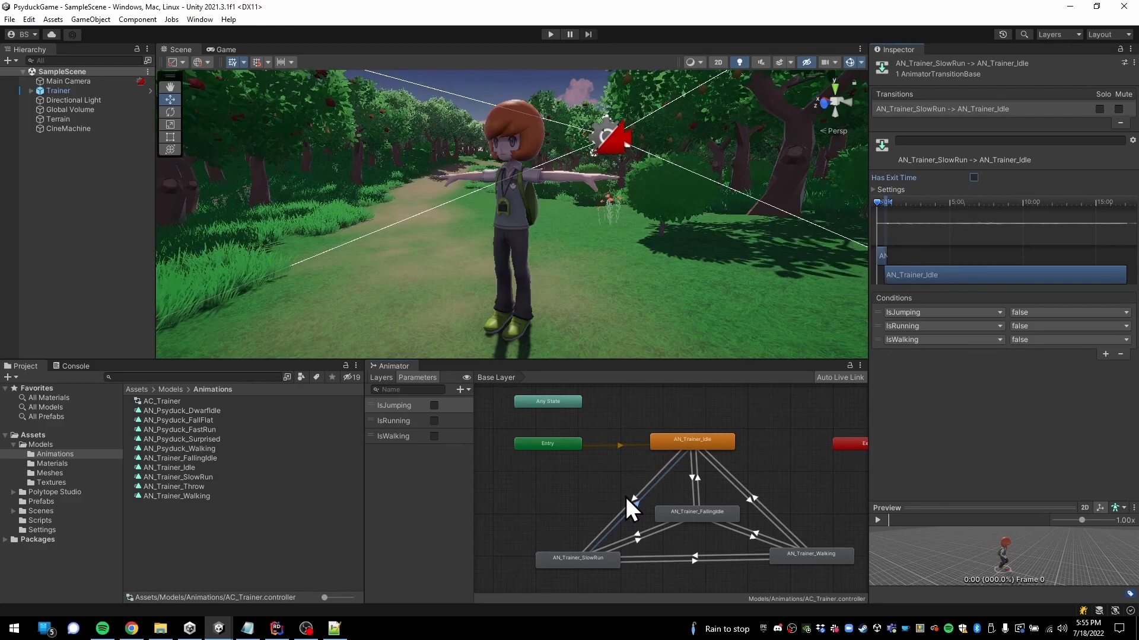
click(635, 508)
click(633, 507)
click(974, 178)
click(632, 504)
click(638, 538)
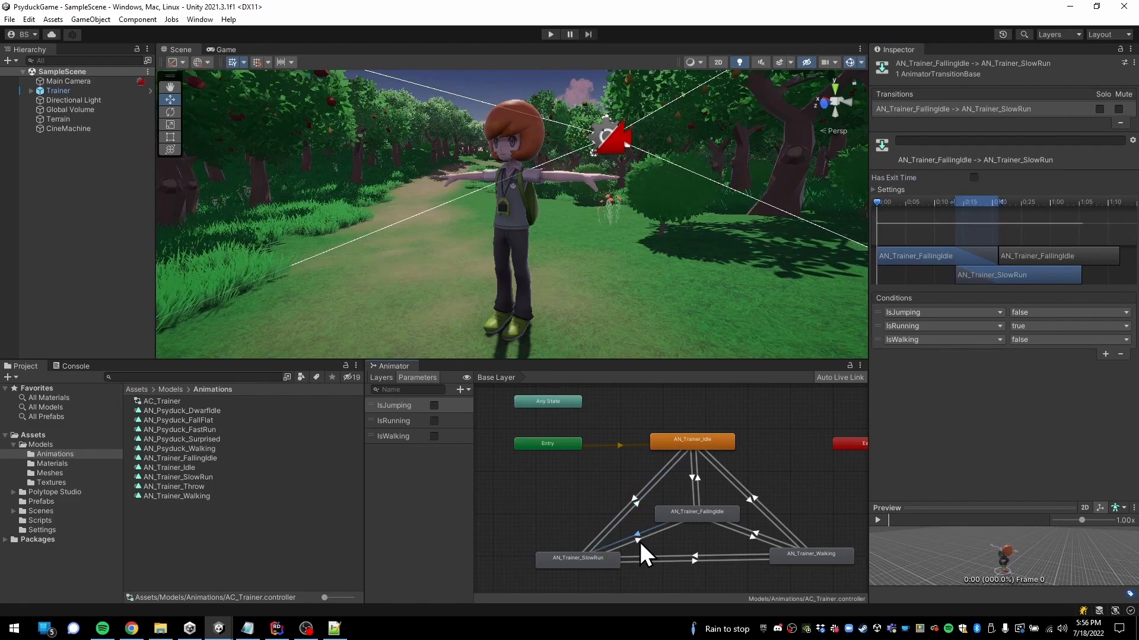
click(694, 561)
click(695, 562)
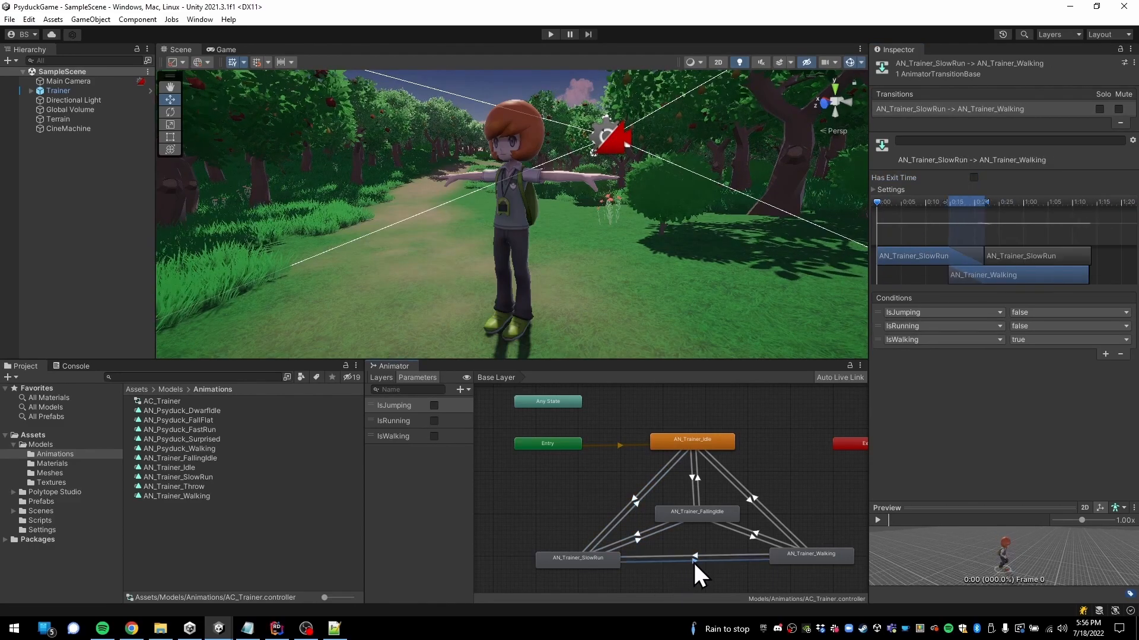
Disable Has Exit Time on both transitions between AN_Trainer_FallingIdle and AN_Trainer_Walking, and check the remaining AN_Trainer_Idle transitions
click(754, 535)
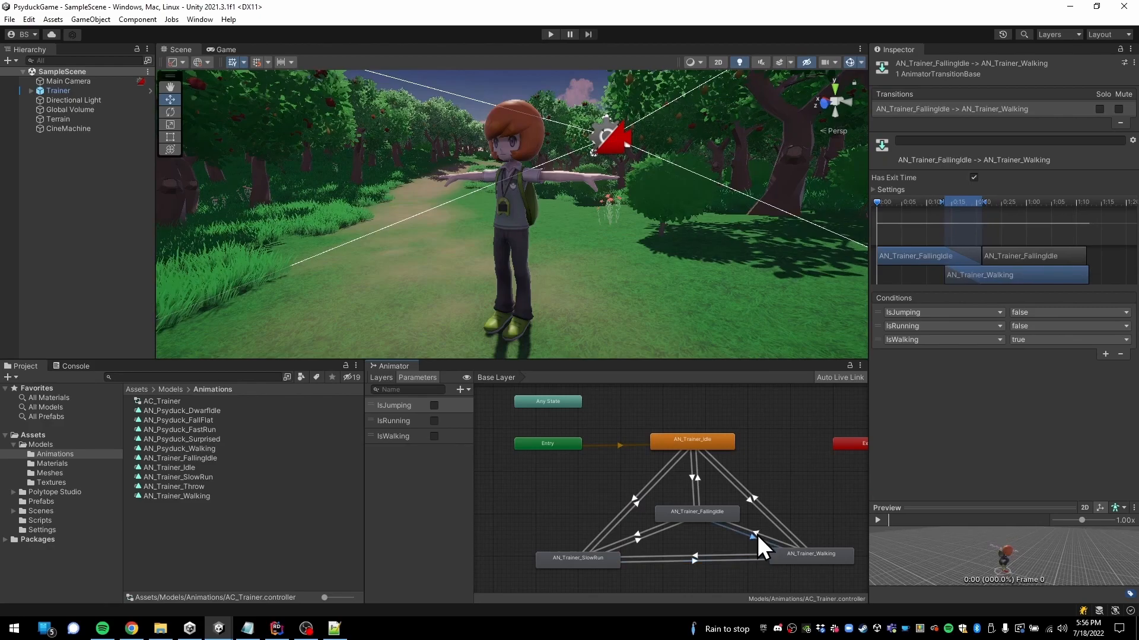
click(979, 178)
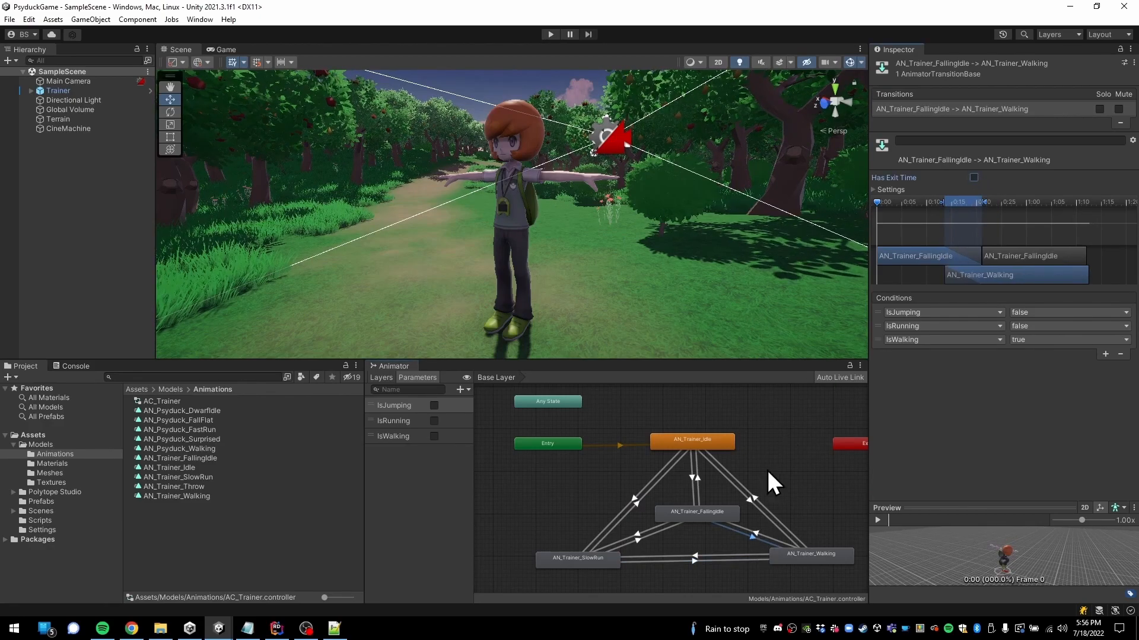
click(746, 530)
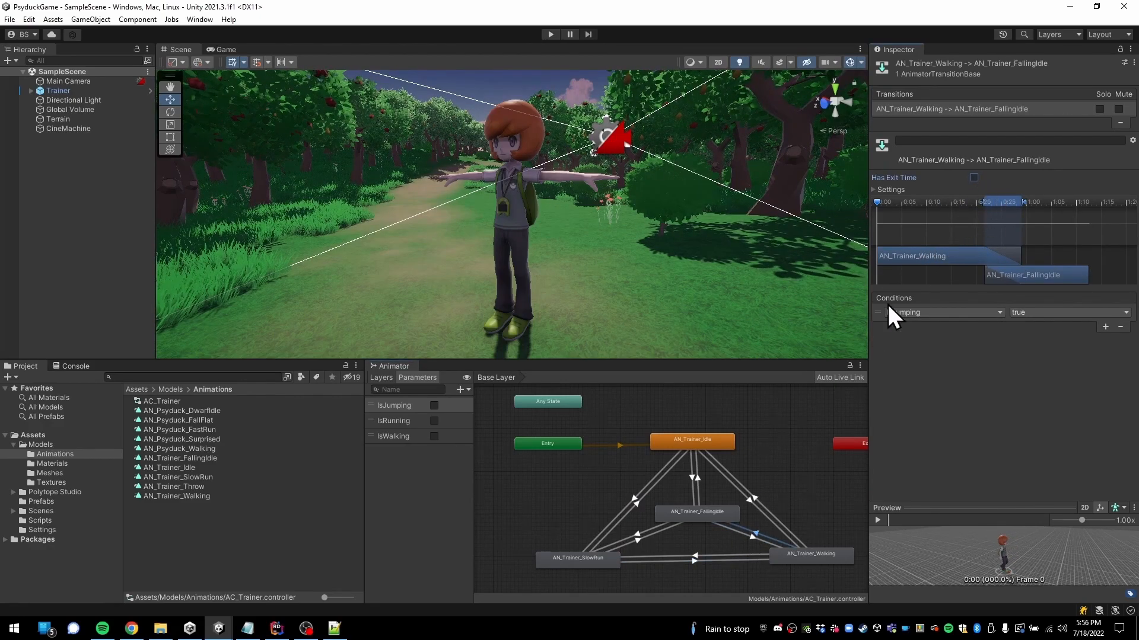
click(749, 500)
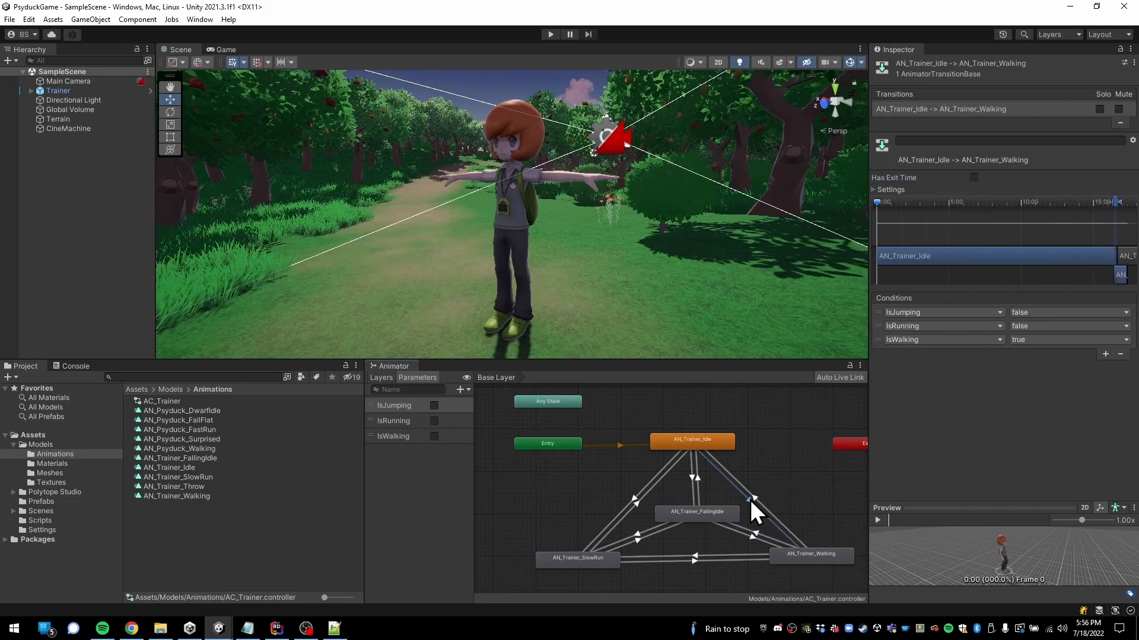
click(710, 479)
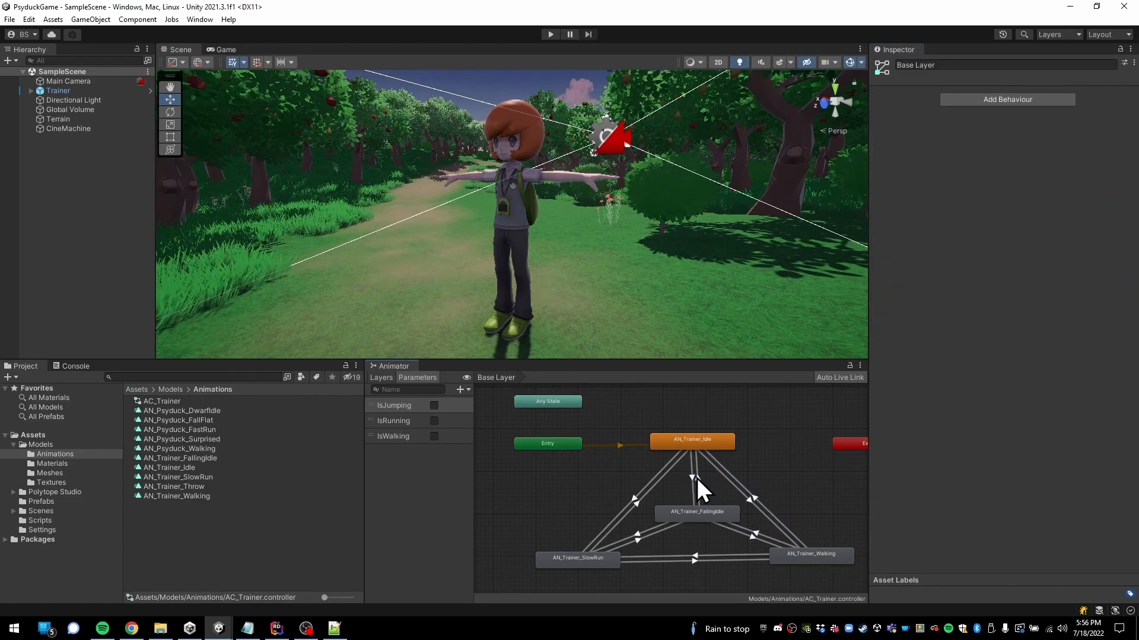
click(697, 480)
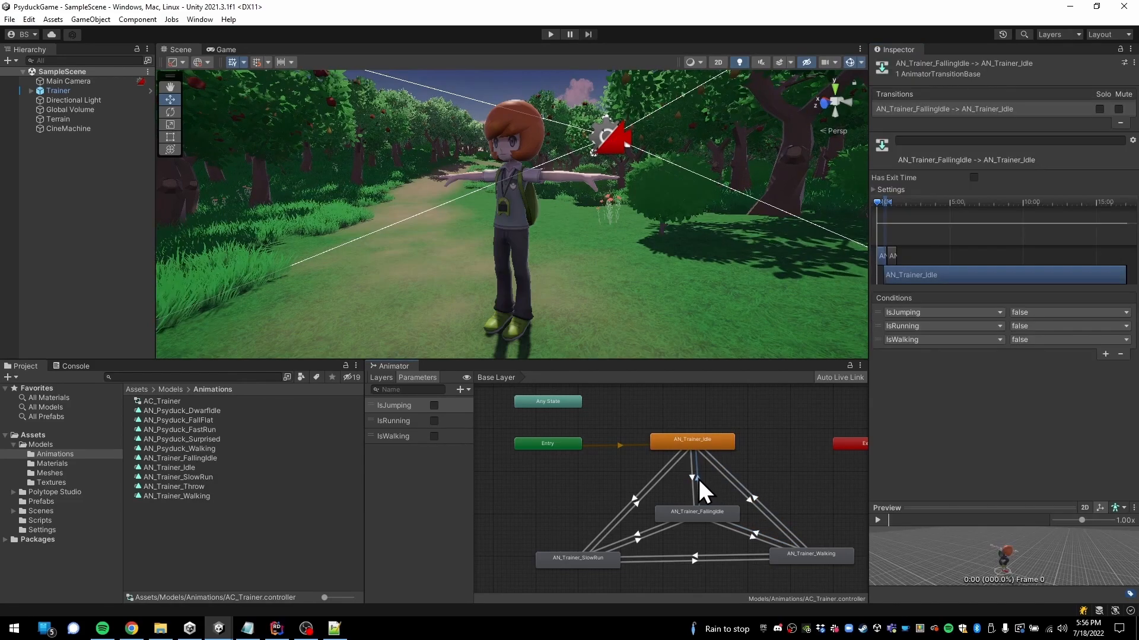
click(787, 483)
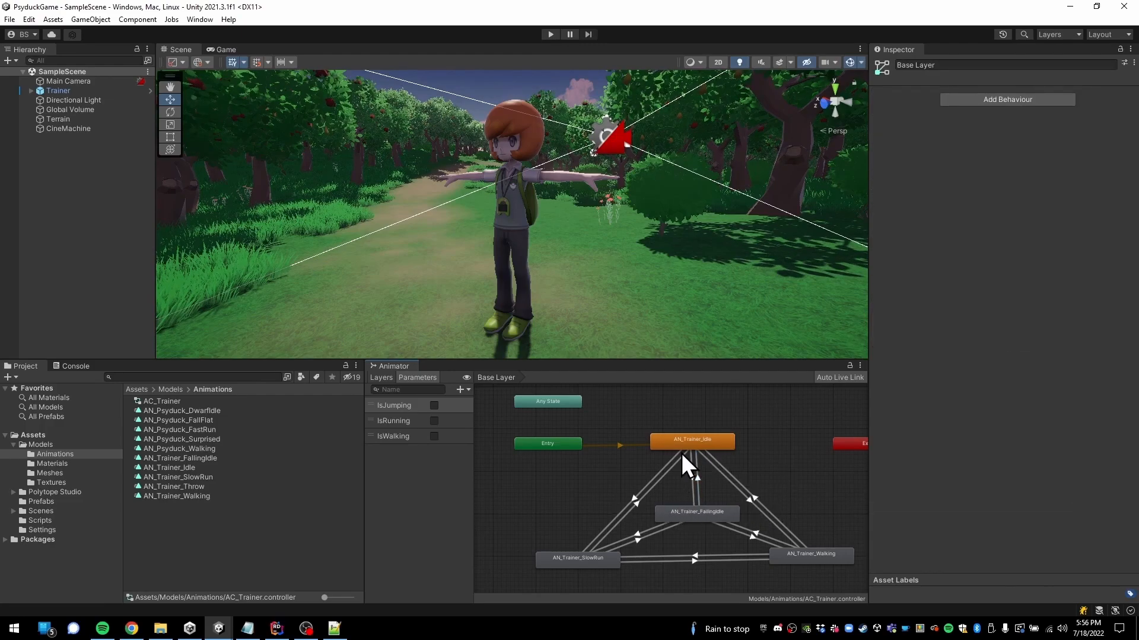
Run the game to test the Trainer's walking, jumping and running animations, and stop play mode
click(550, 34)
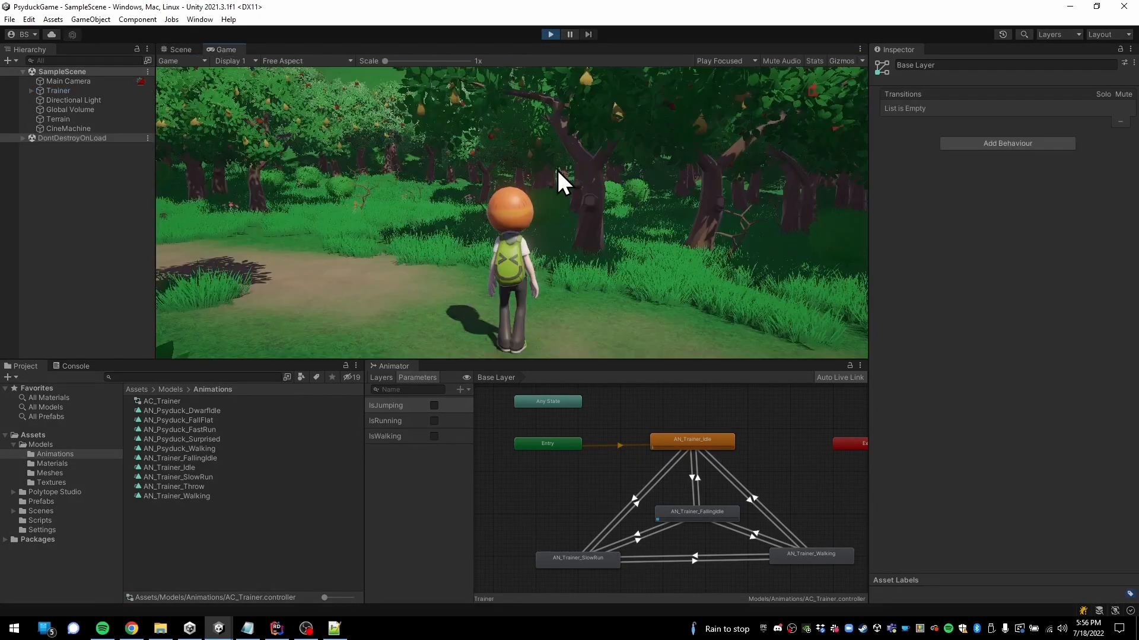
key(w)
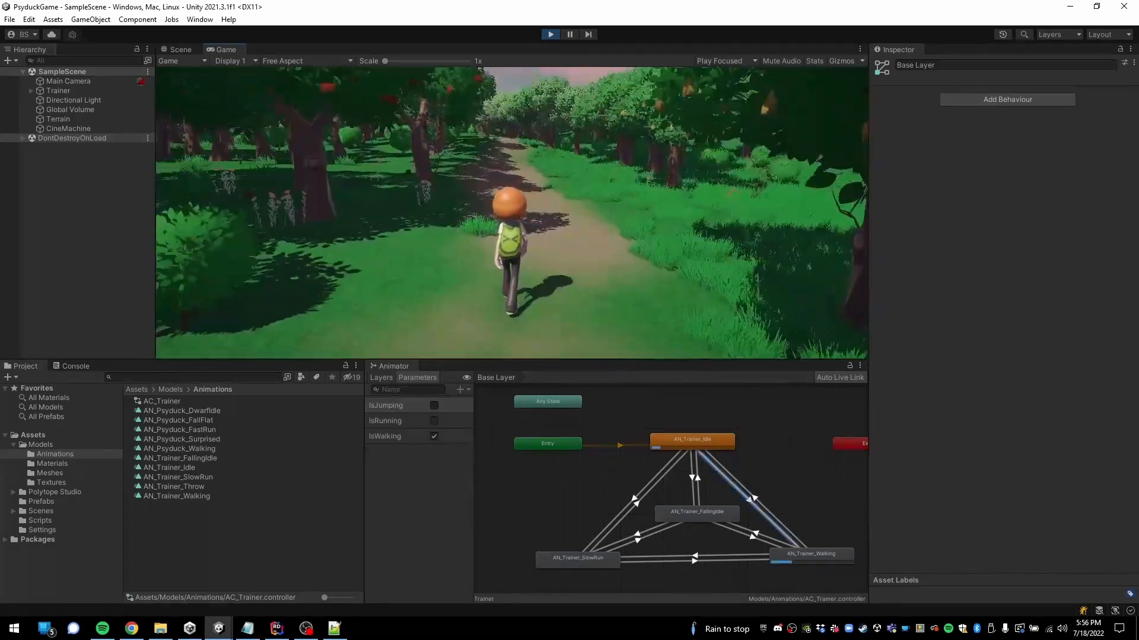
key(space)
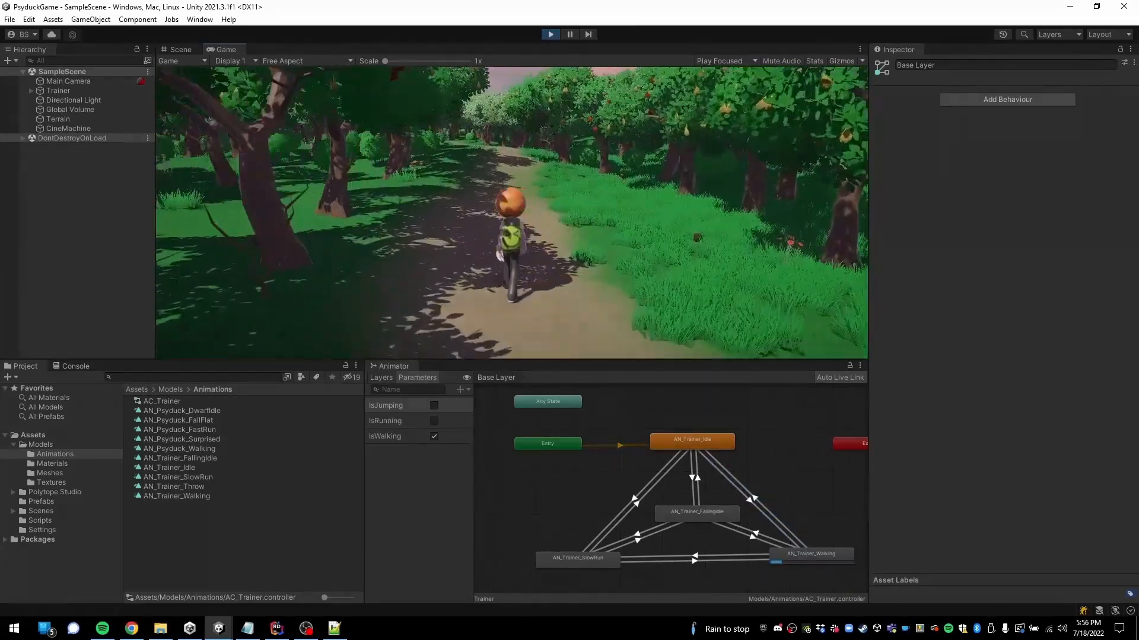
key(space)
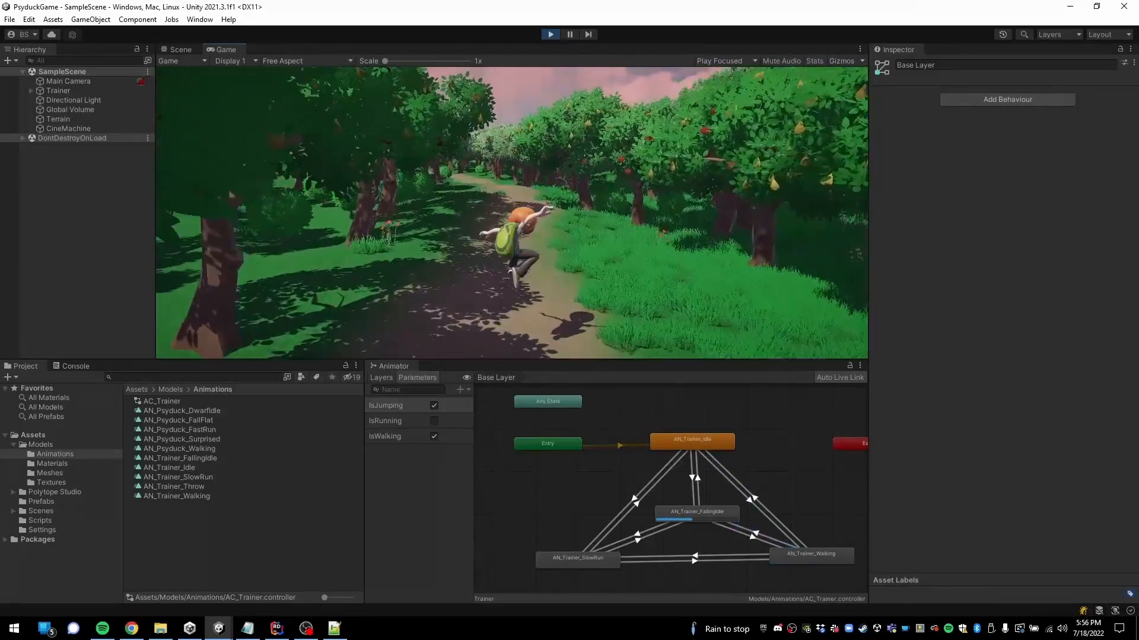
key(shift)
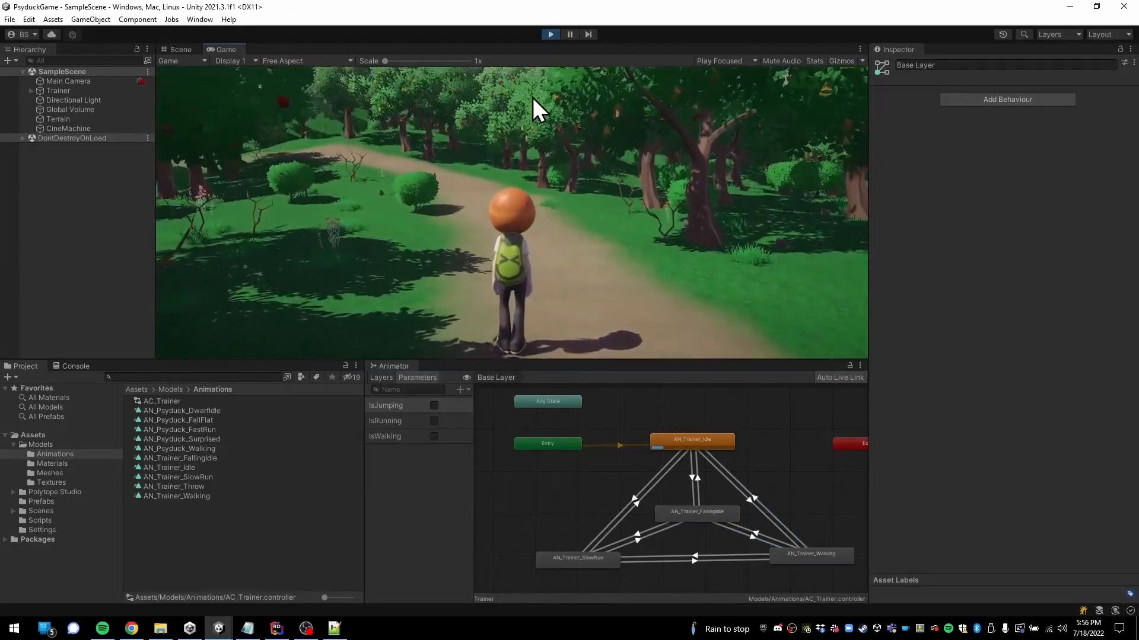
click(550, 35)
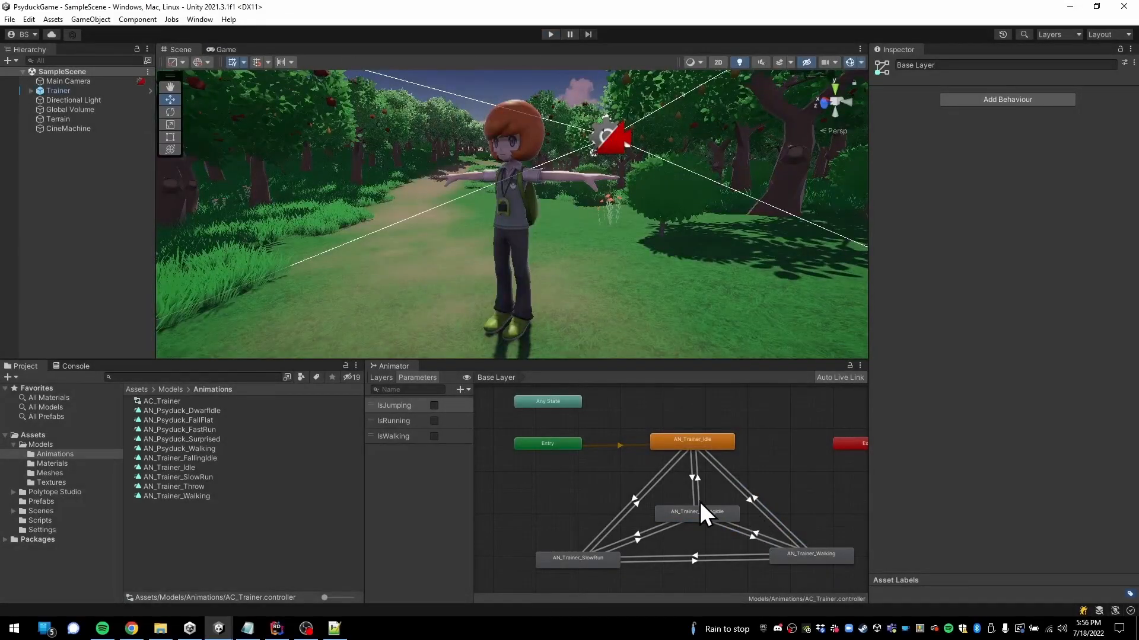
Review the conditions on AN_Trainer_Idle's transitions to SlowRun and FallingIdle, those returning to Idle, FallingIdle to SlowRun, and Walking to FallingIdle
click(633, 499)
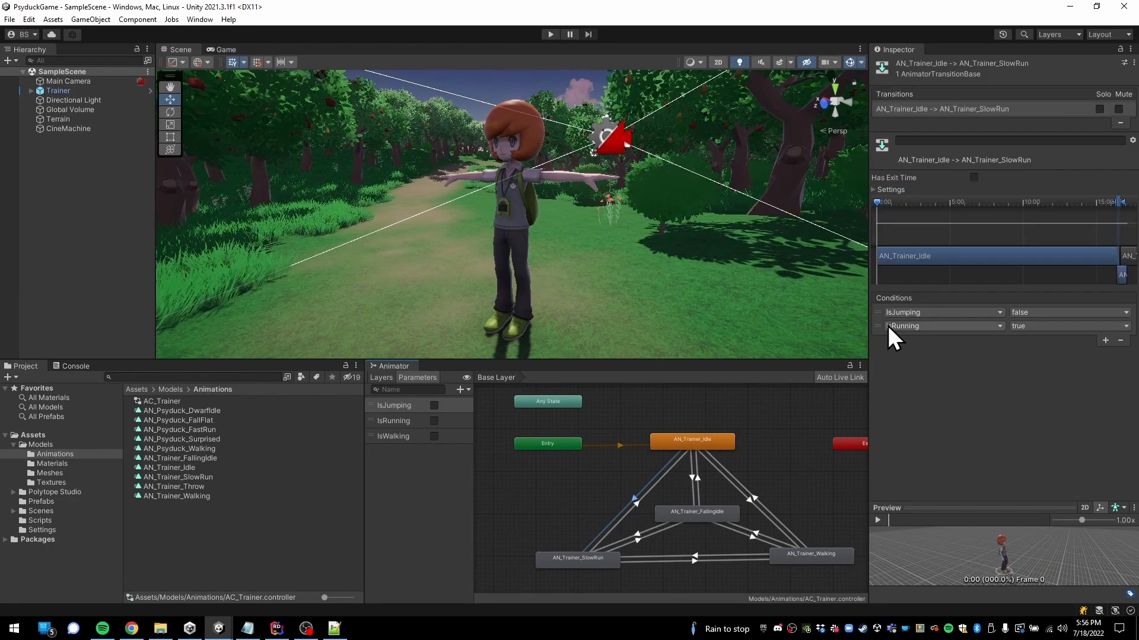
click(692, 474)
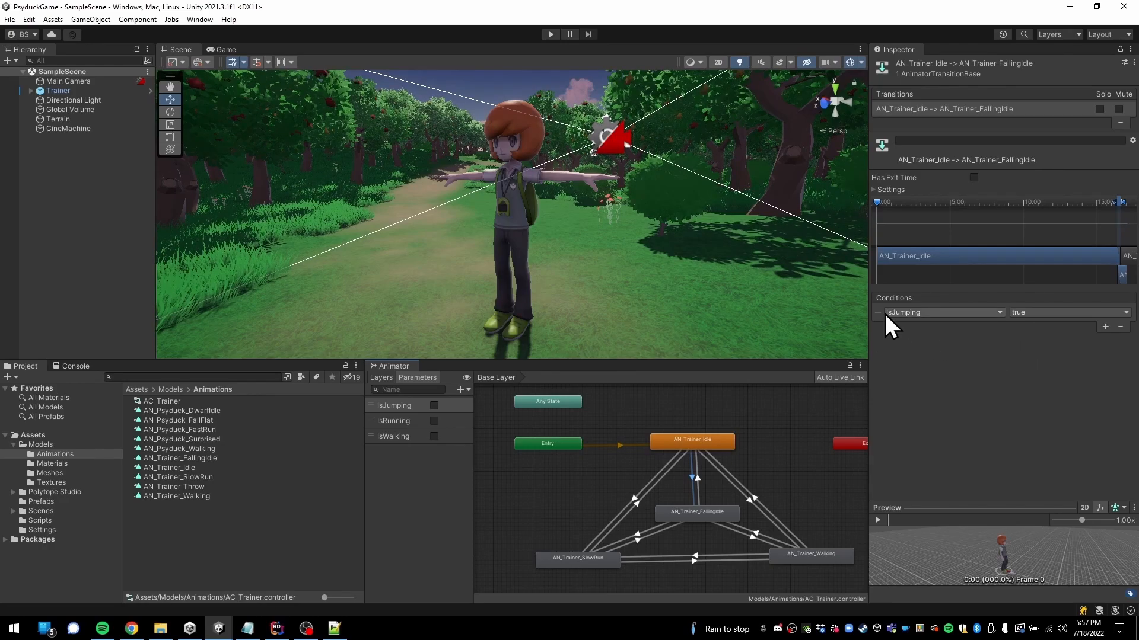
click(641, 537)
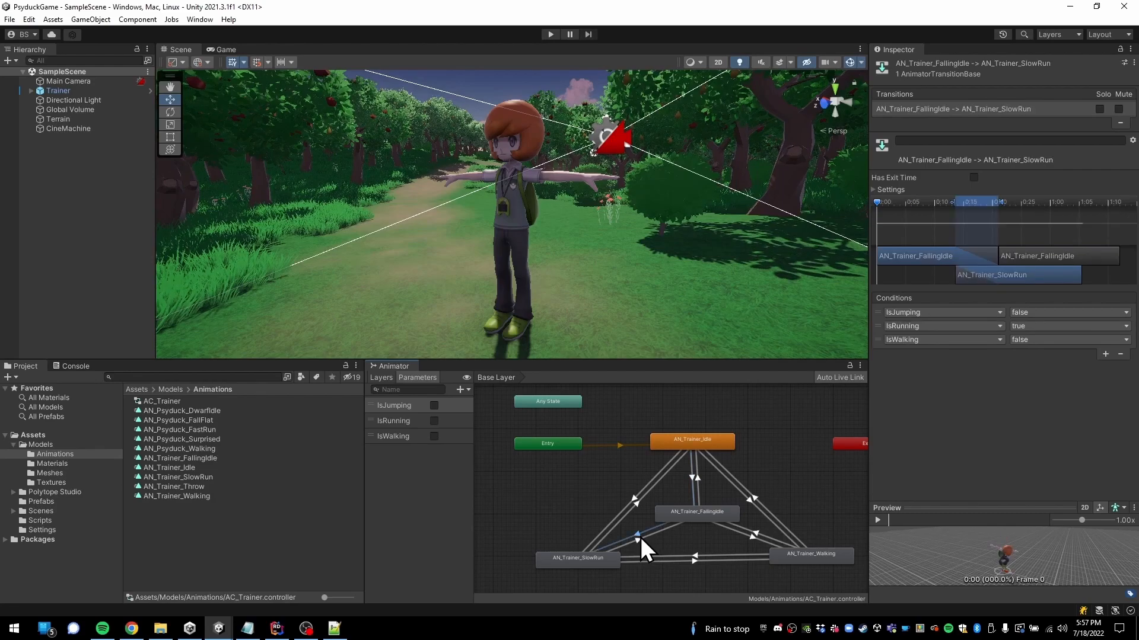
click(756, 534)
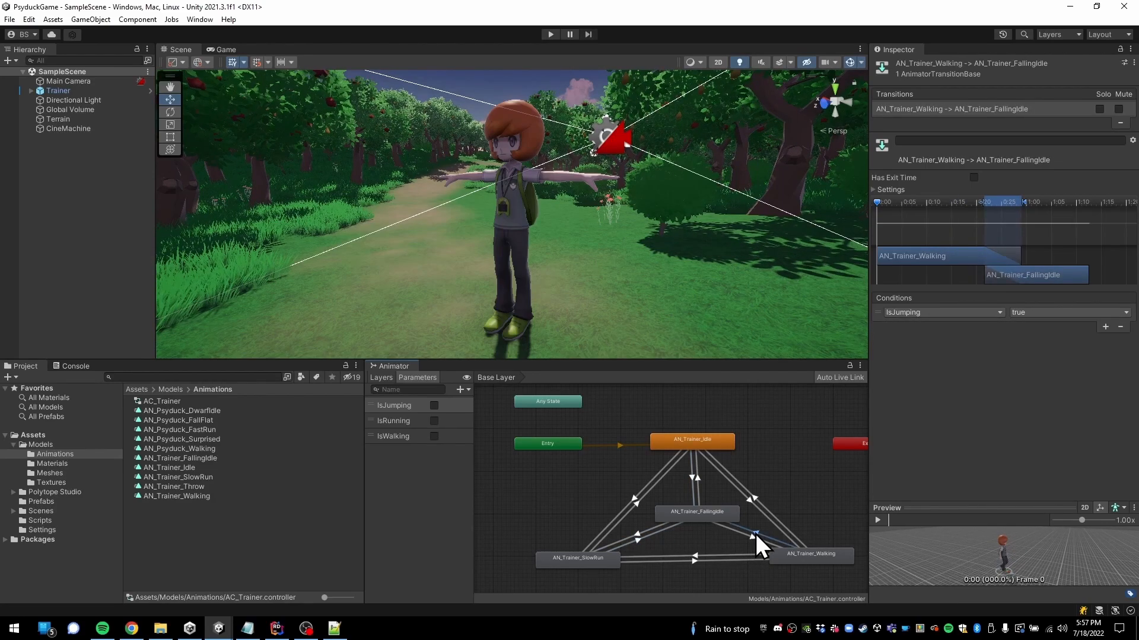
click(699, 480)
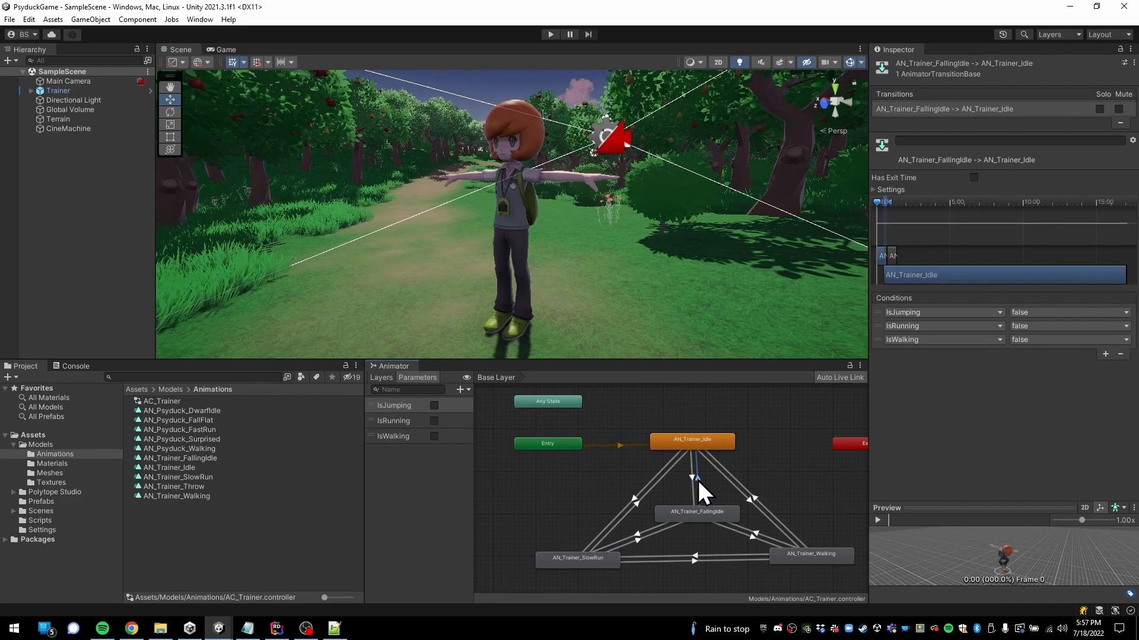
click(759, 495)
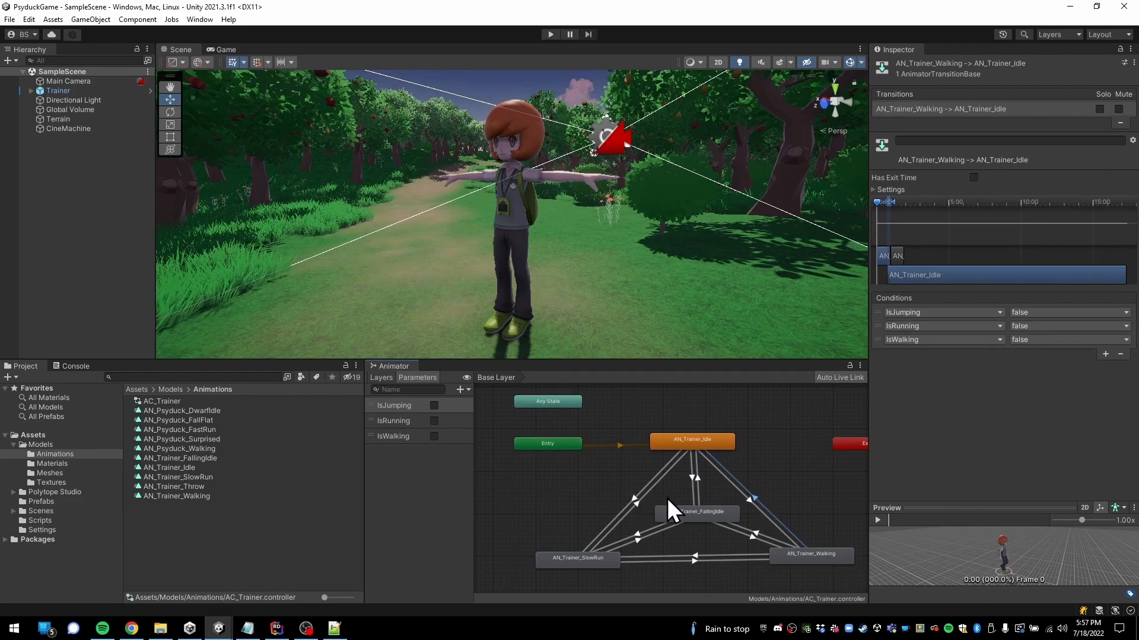
click(640, 500)
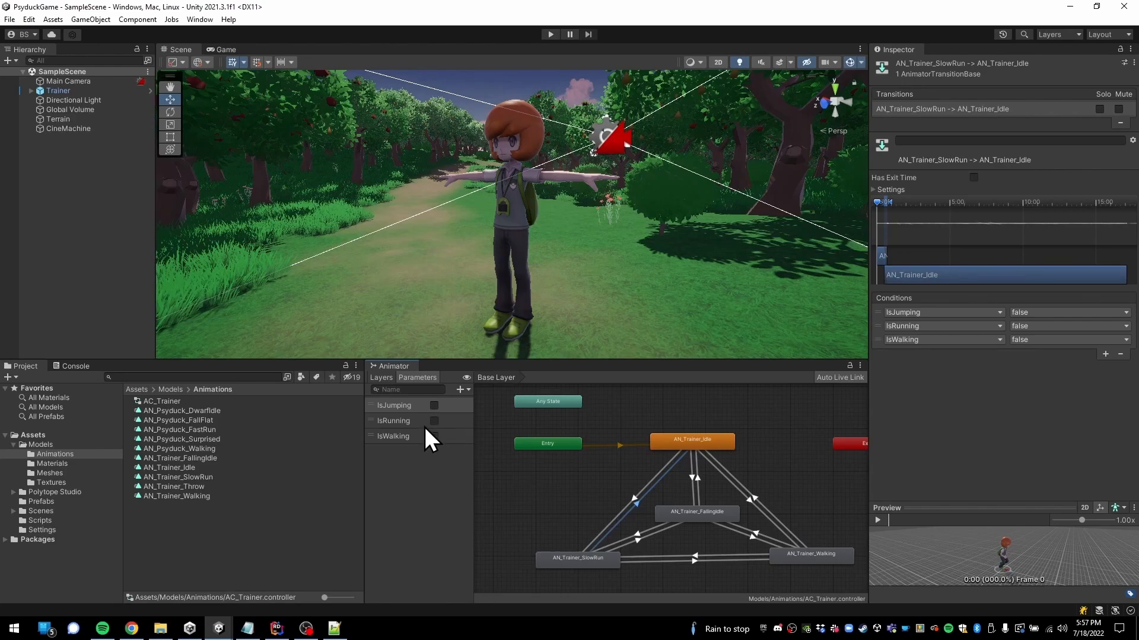
Check the conditions on the transitions from Idle to SlowRun and Walking, between Walking and SlowRun, and from FallingIdle to Walking and SlowRun
click(632, 503)
click(636, 497)
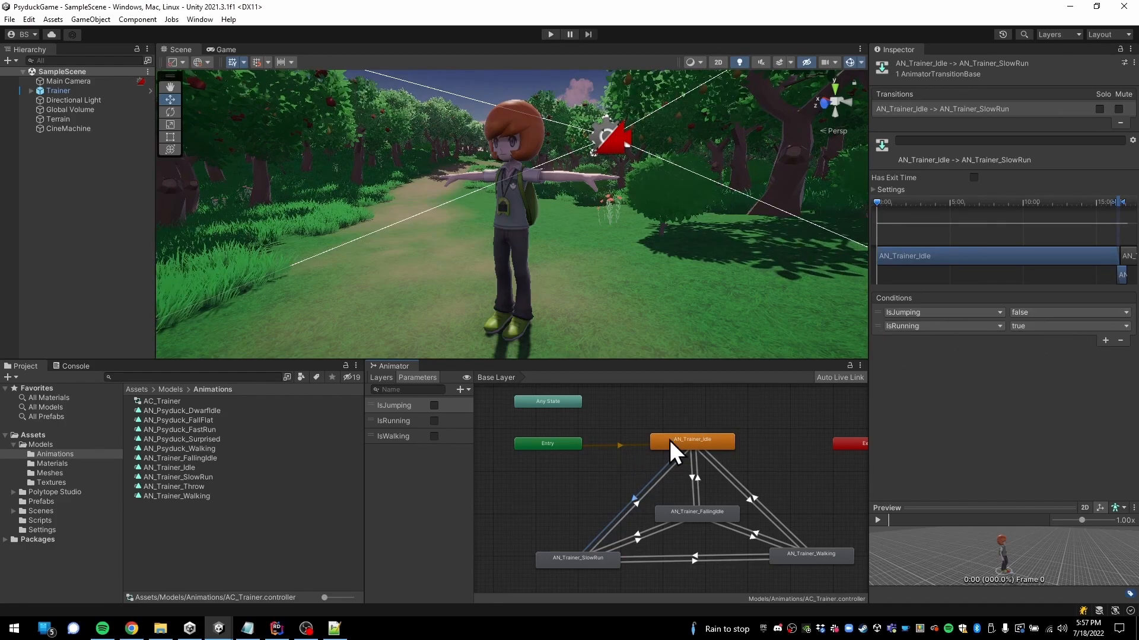
click(749, 500)
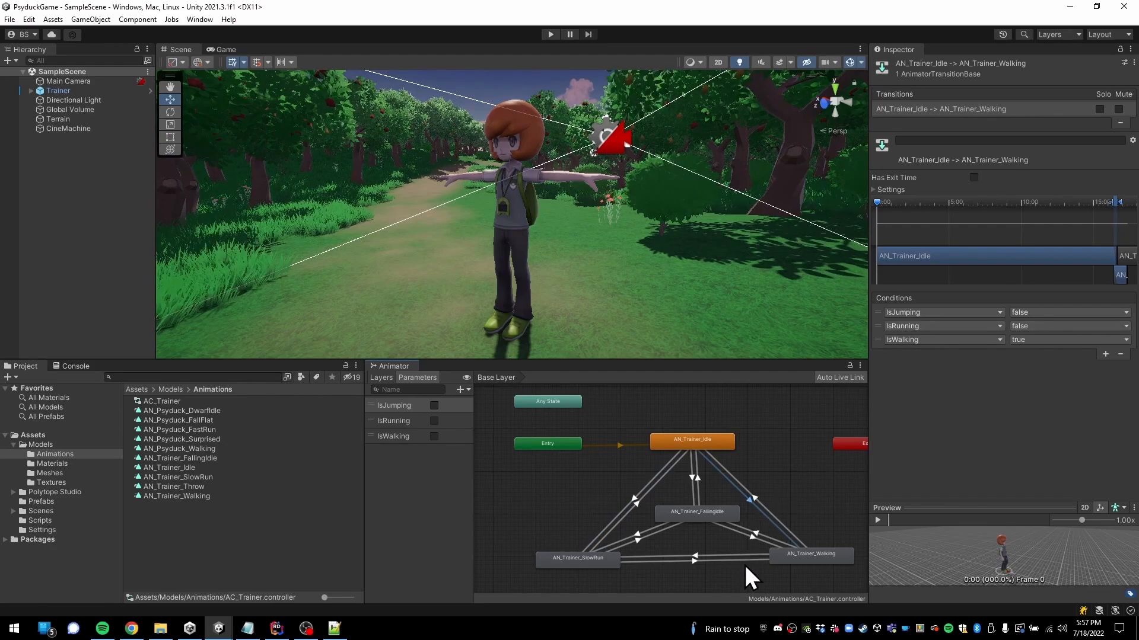
click(698, 557)
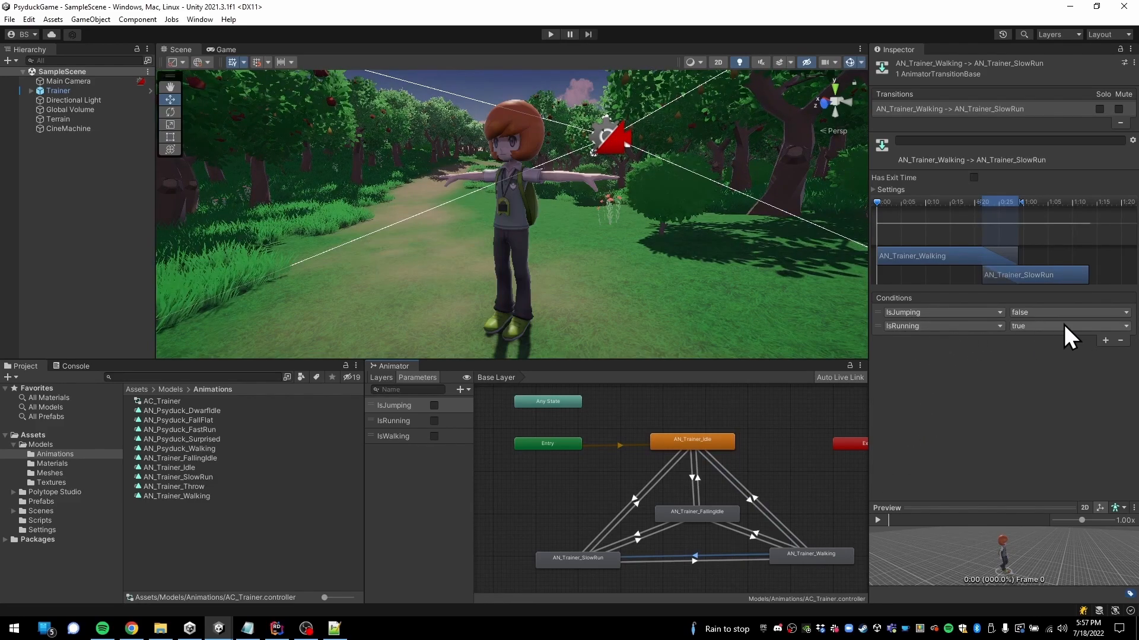
click(689, 561)
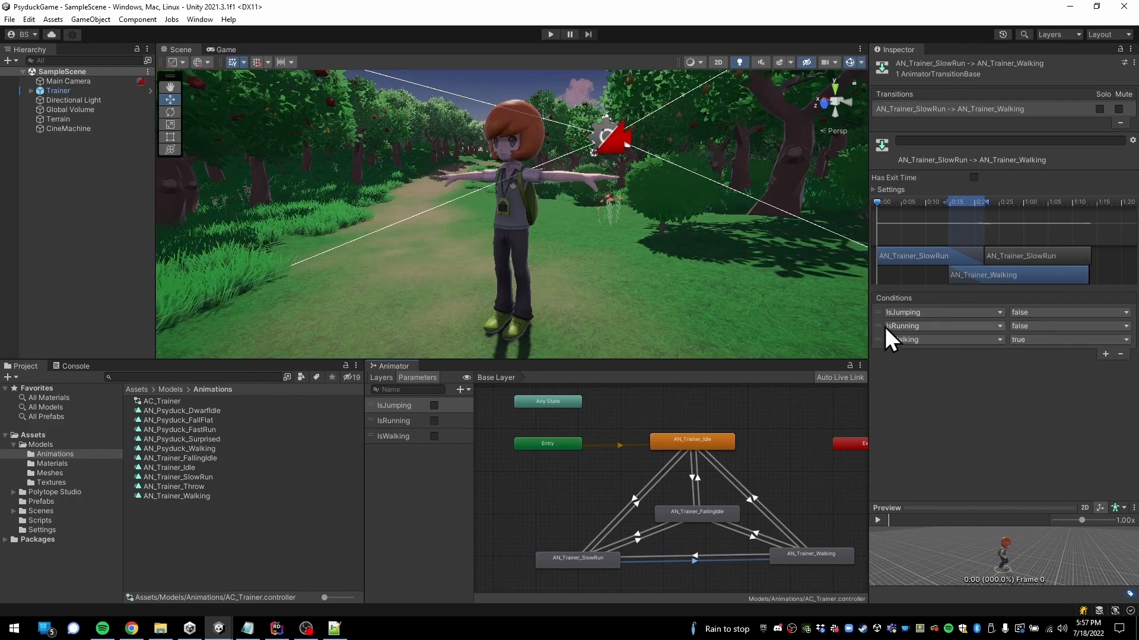
click(760, 535)
click(749, 540)
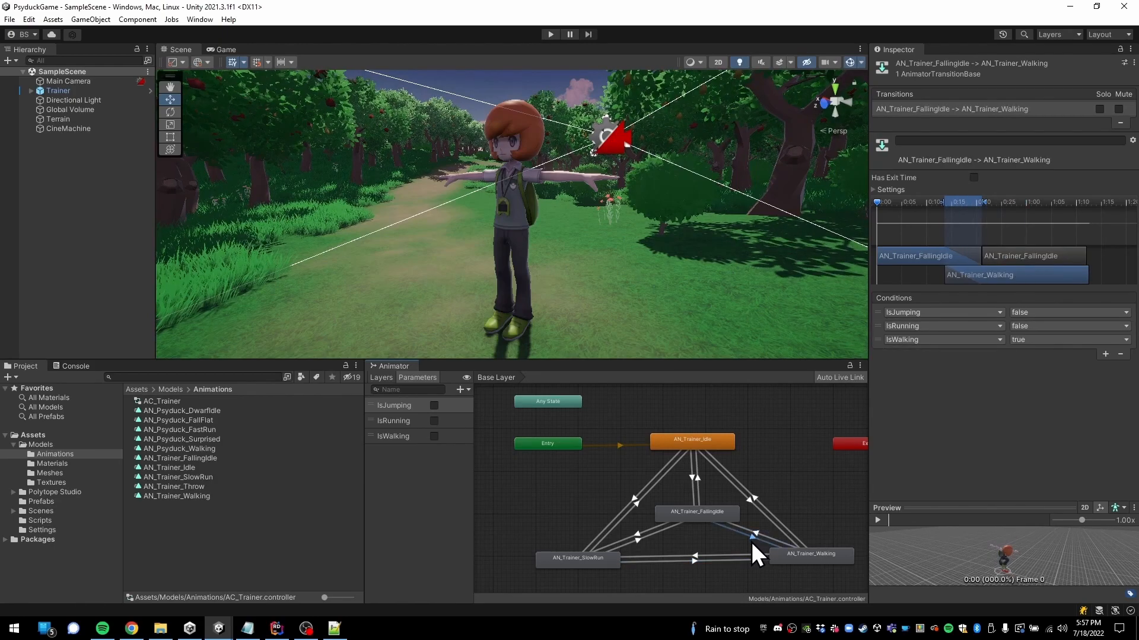
click(642, 533)
click(642, 531)
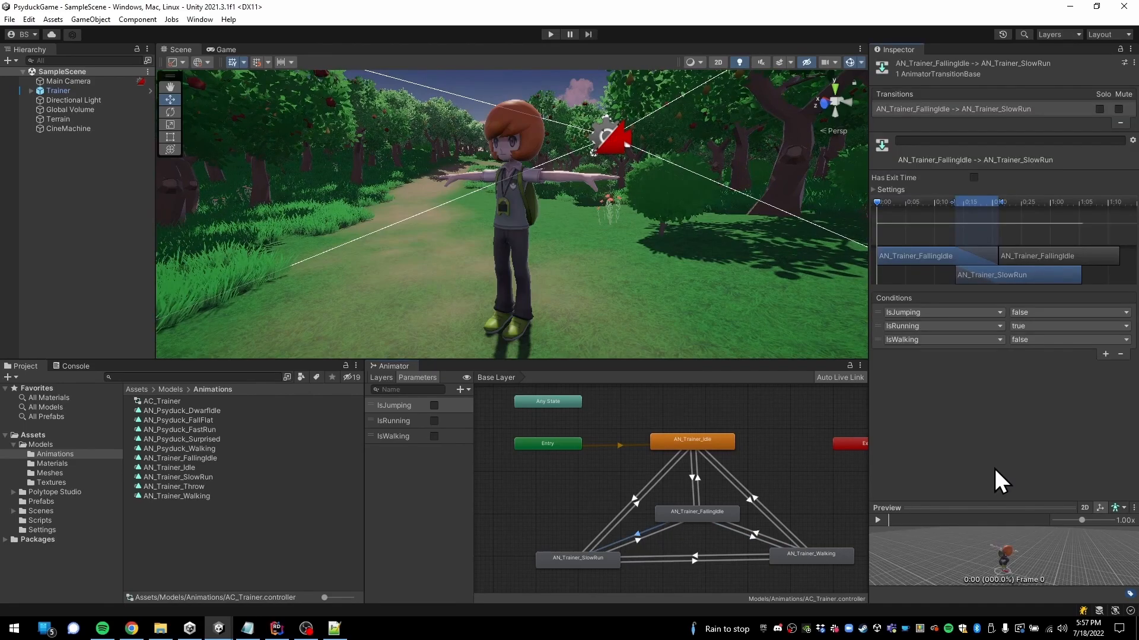
click(797, 447)
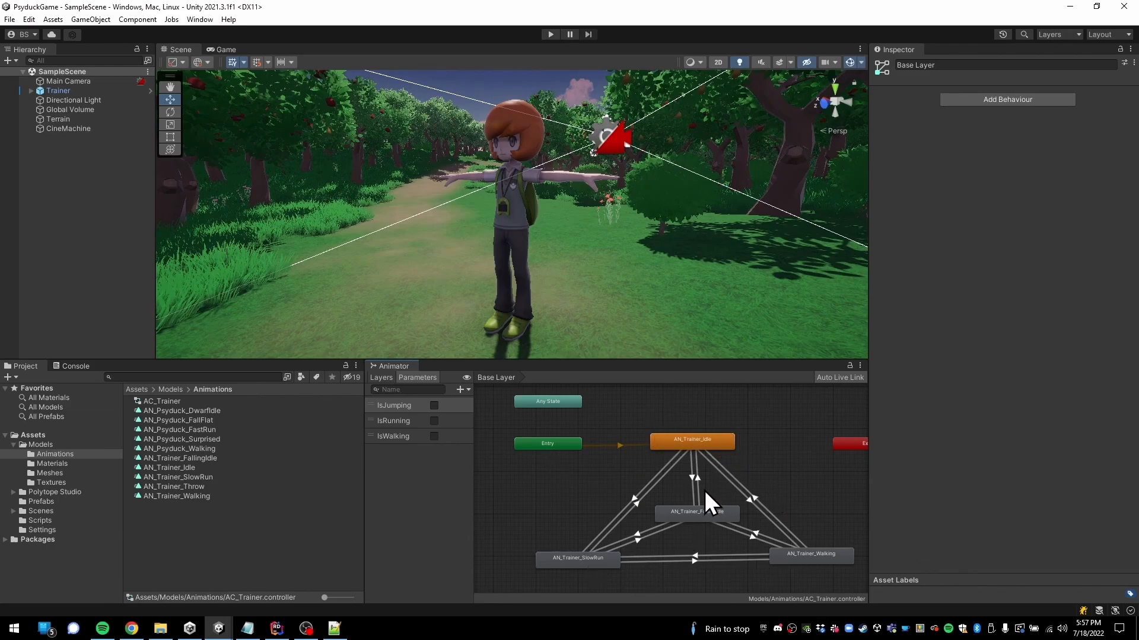
Switch to PlayerController.cs in Rider and set the default value of the public speed field to 2f
click(276, 630)
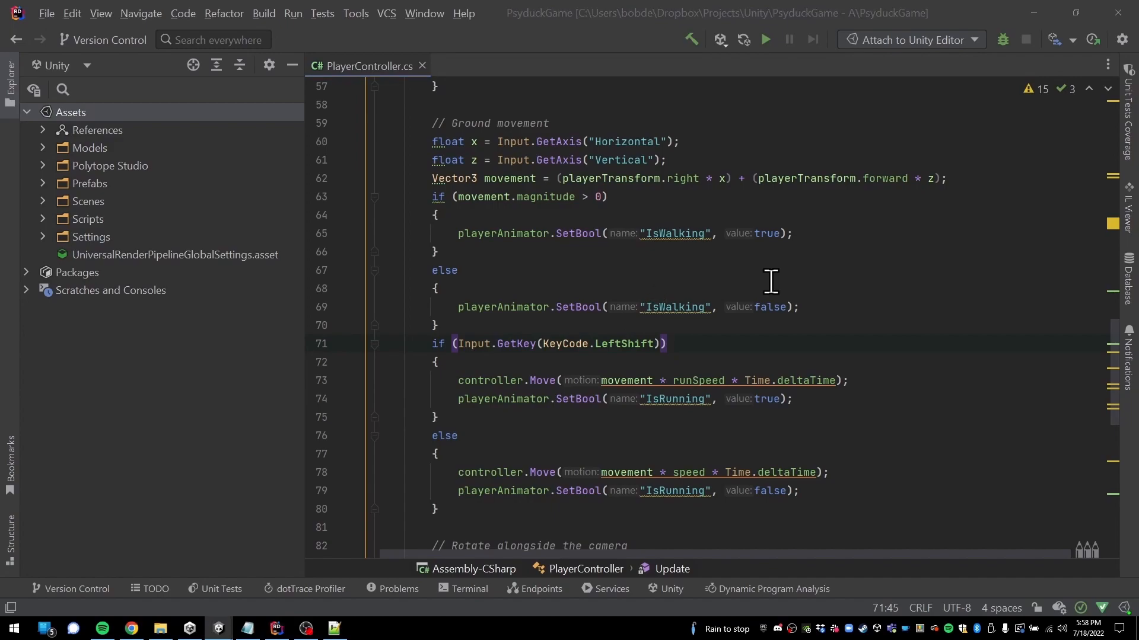
scroll(783, 279, up, 15)
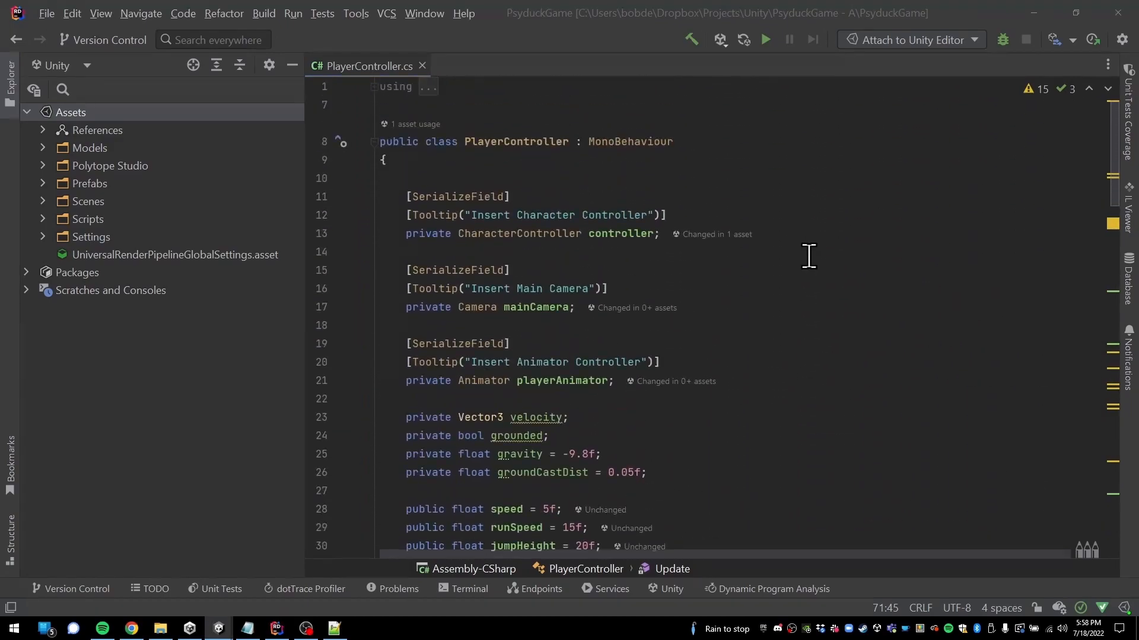
scroll(808, 256, down, 2)
click(550, 398)
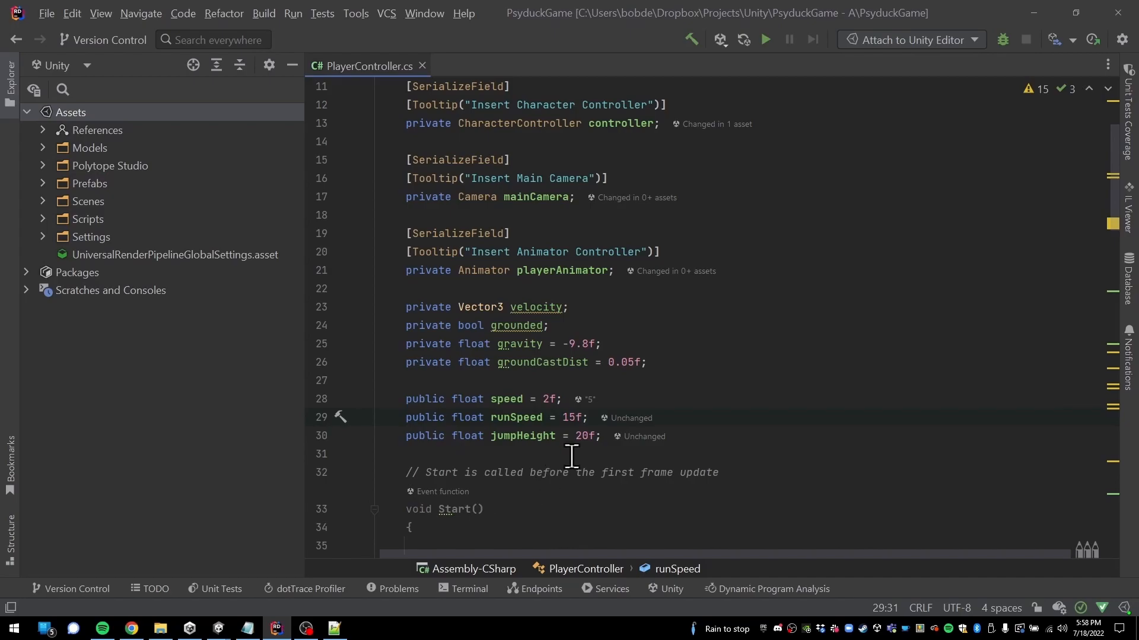
Review the ground movement code in PlayerController.cs and set the default value of the runSpeed field to 6f
scroll(609, 426, down, 20)
scroll(625, 466, up, 6)
scroll(626, 467, up, 7)
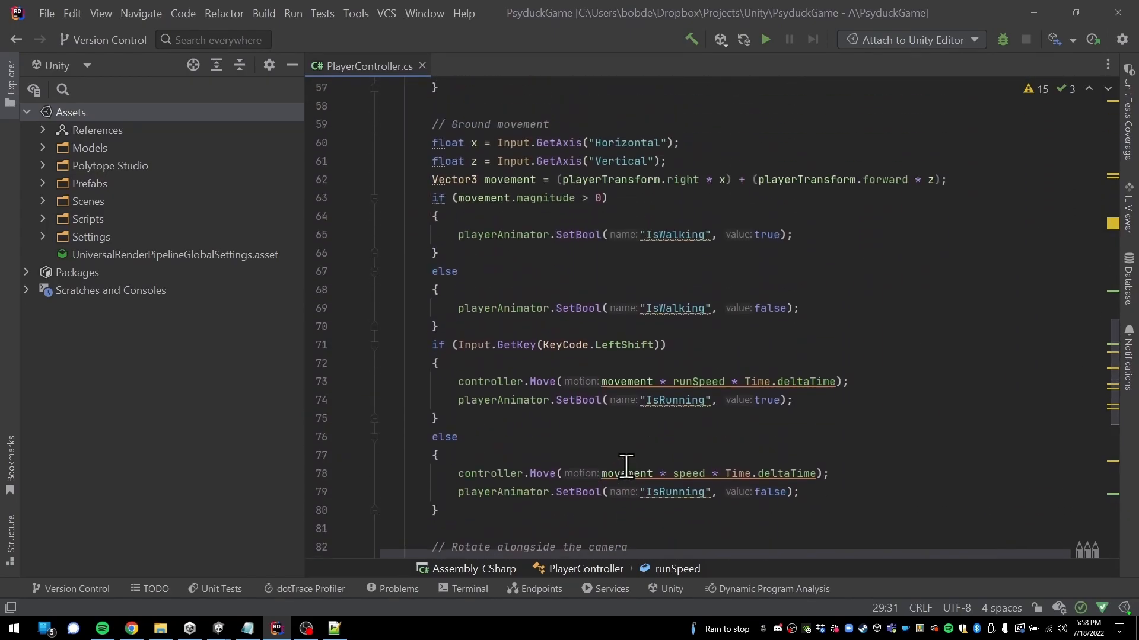
scroll(626, 467, down, 3)
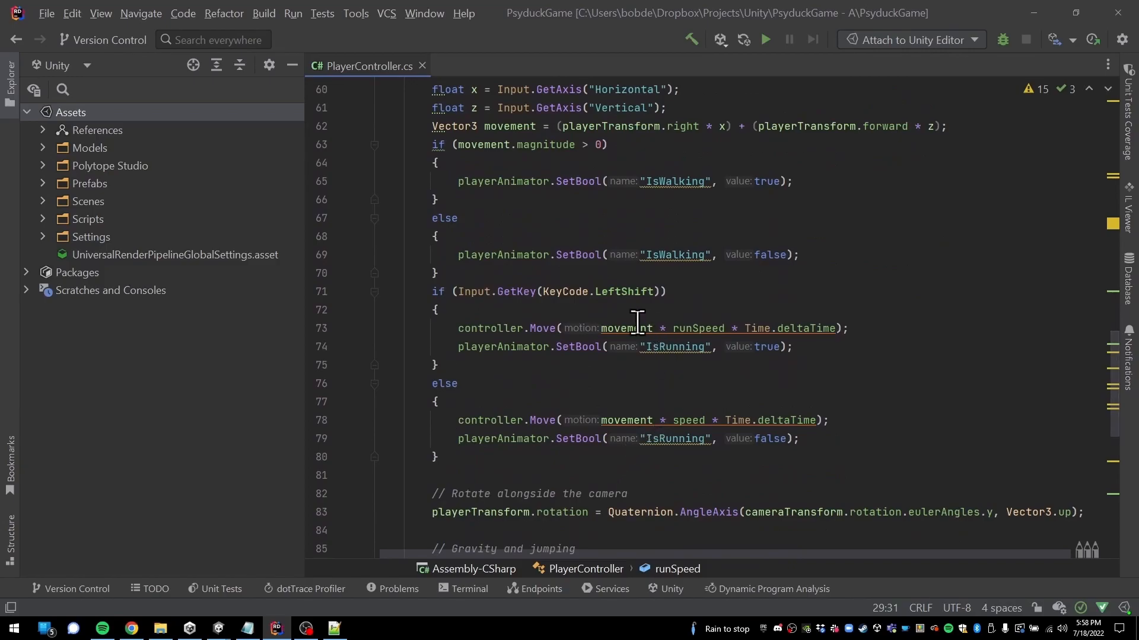
scroll(658, 391, up, 15)
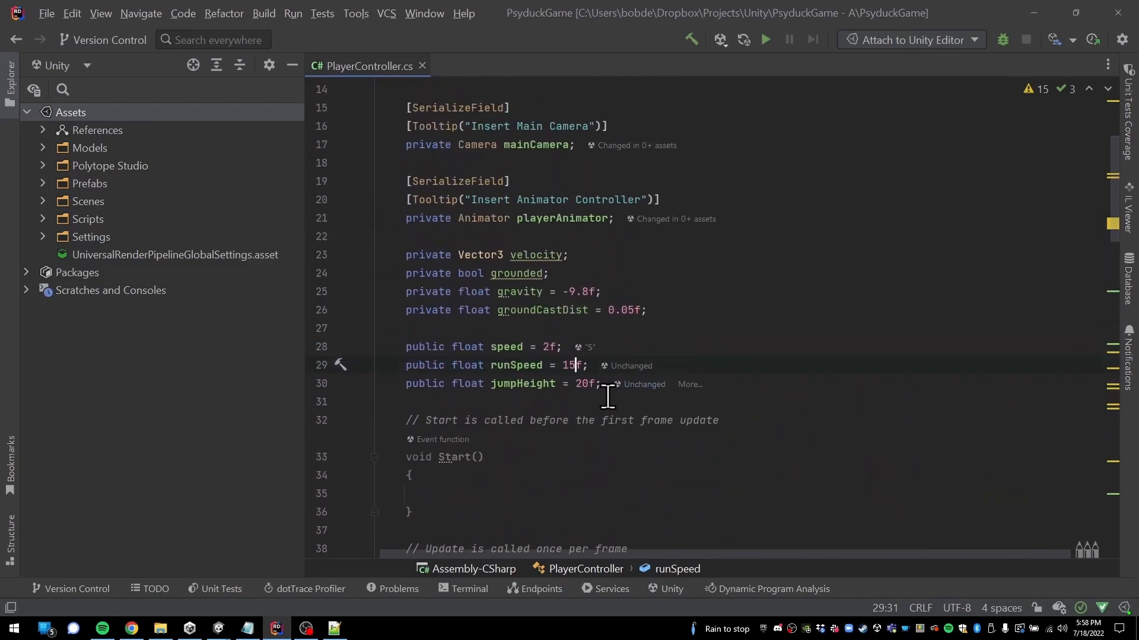
key(BackSpace)
key(BackSpace)
text(6)
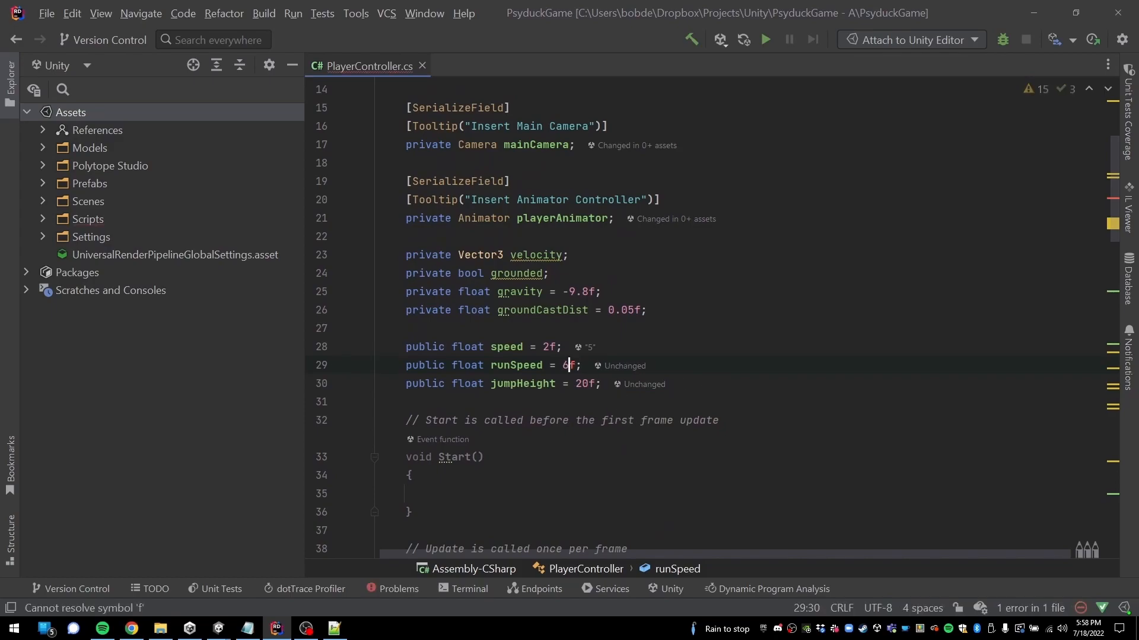
click(760, 365)
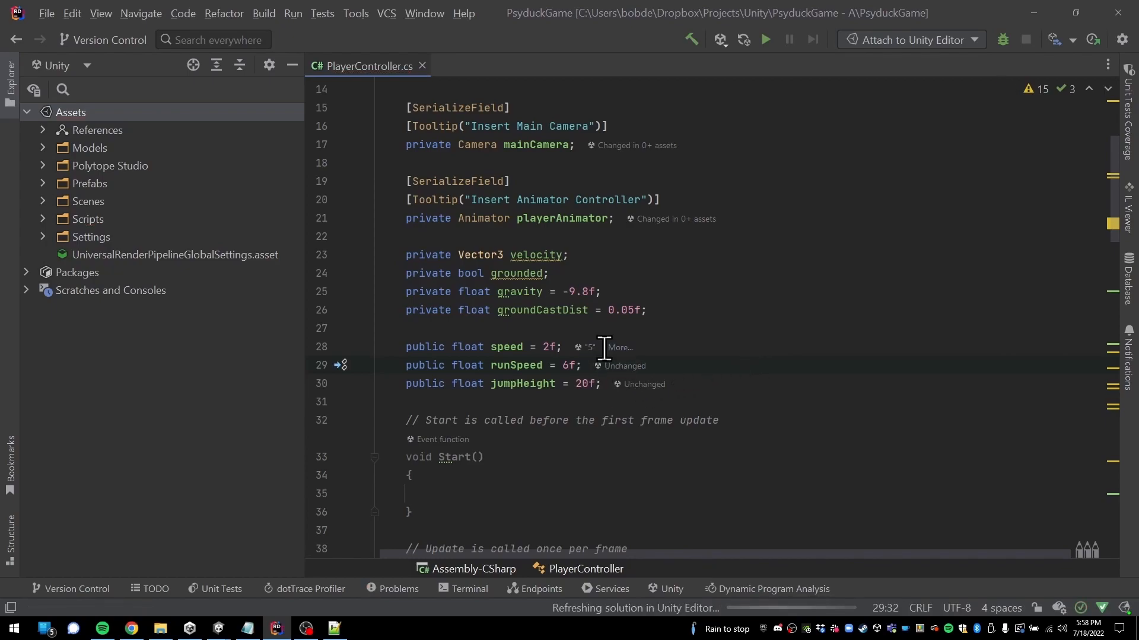
Switch to Unity, set the Trainer prefab's Speed to 2 and Run Speed to 6, and check these values on the scene's Trainer
mouse_move(225, 624)
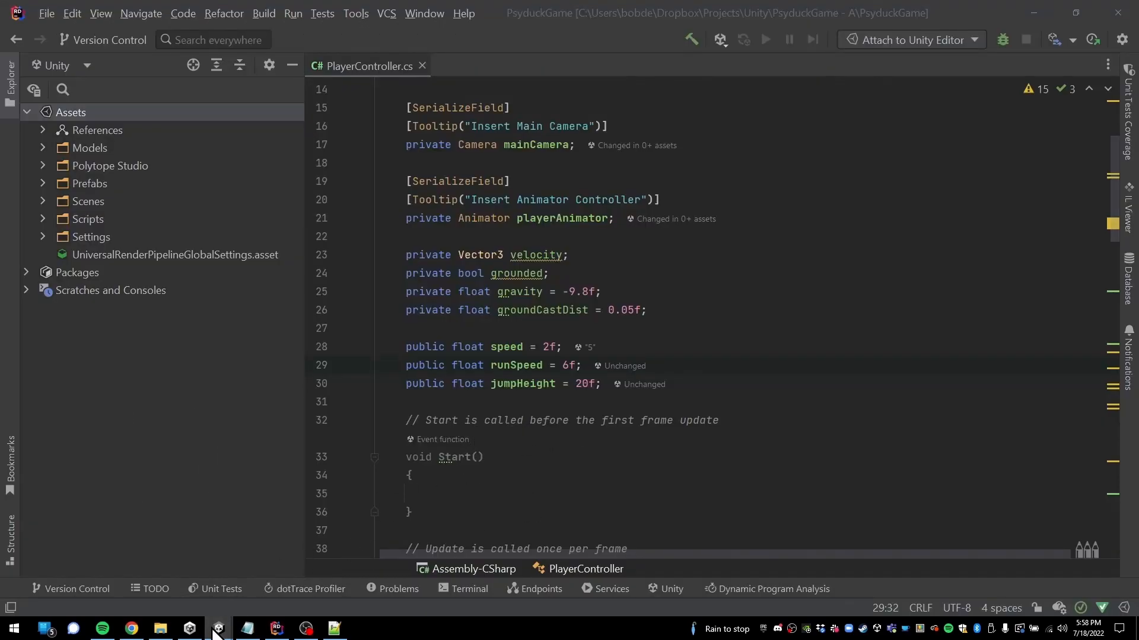
click(223, 582)
click(66, 89)
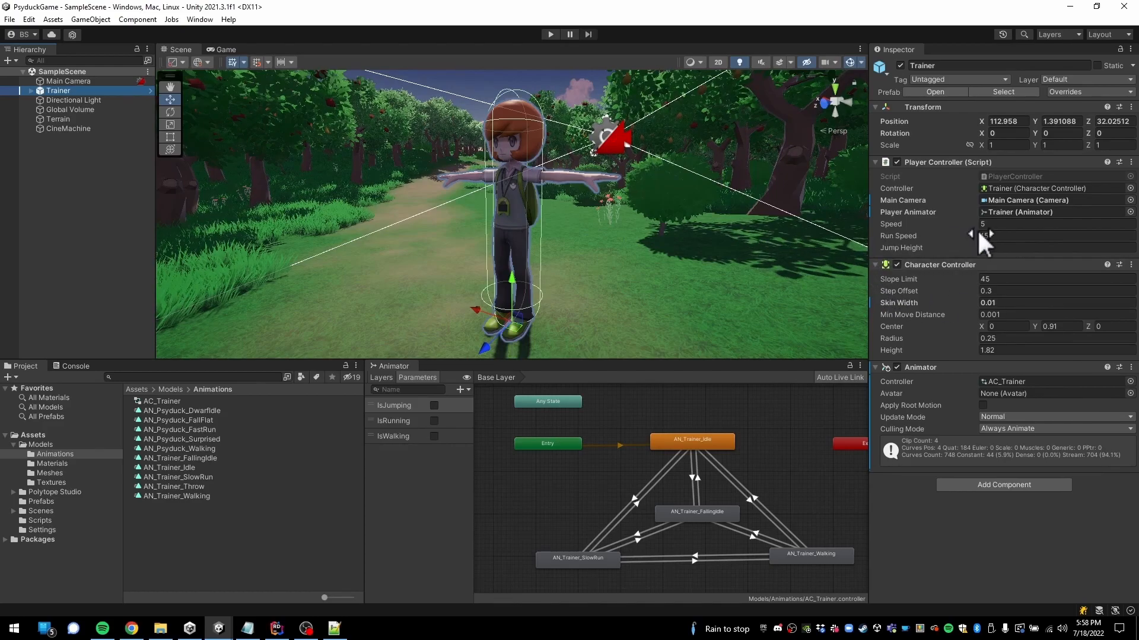
click(47, 501)
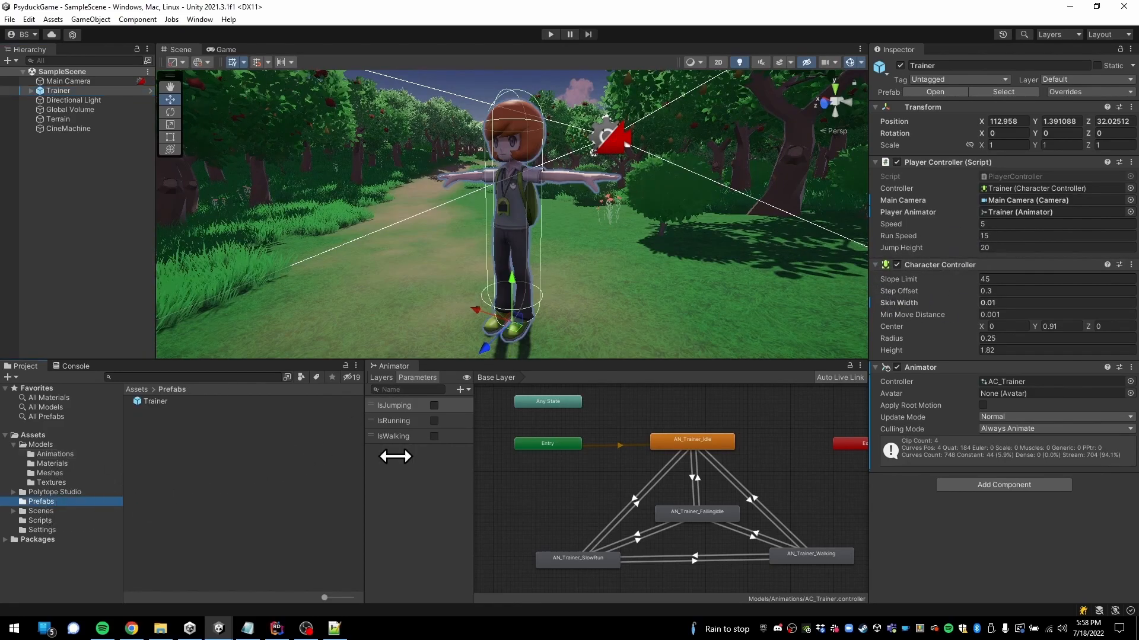
click(153, 402)
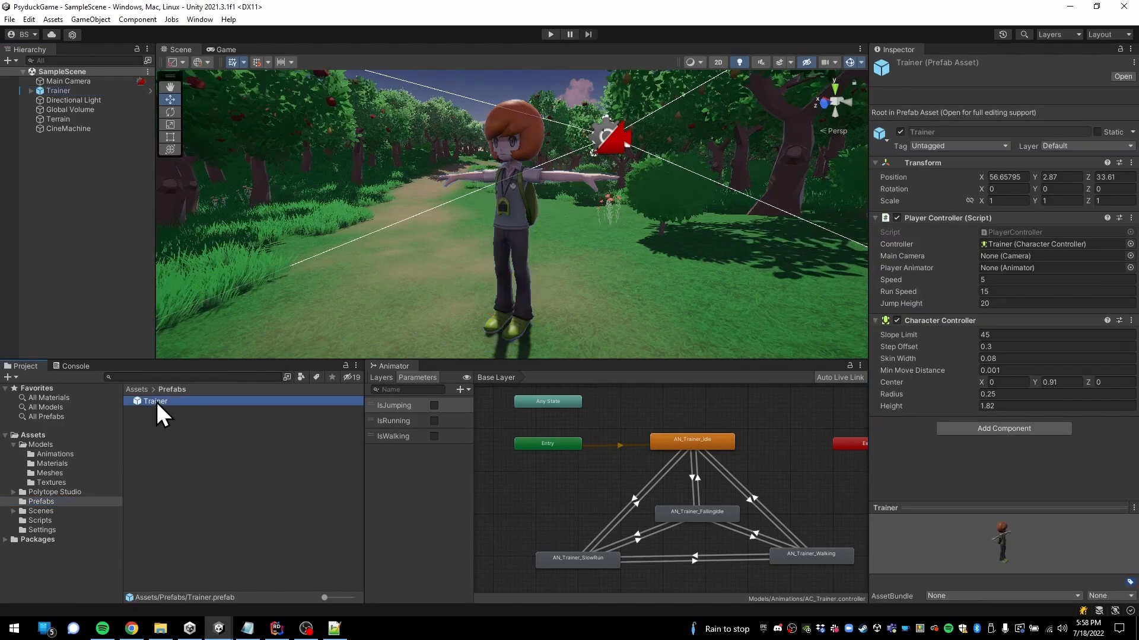
click(962, 279)
text(2)
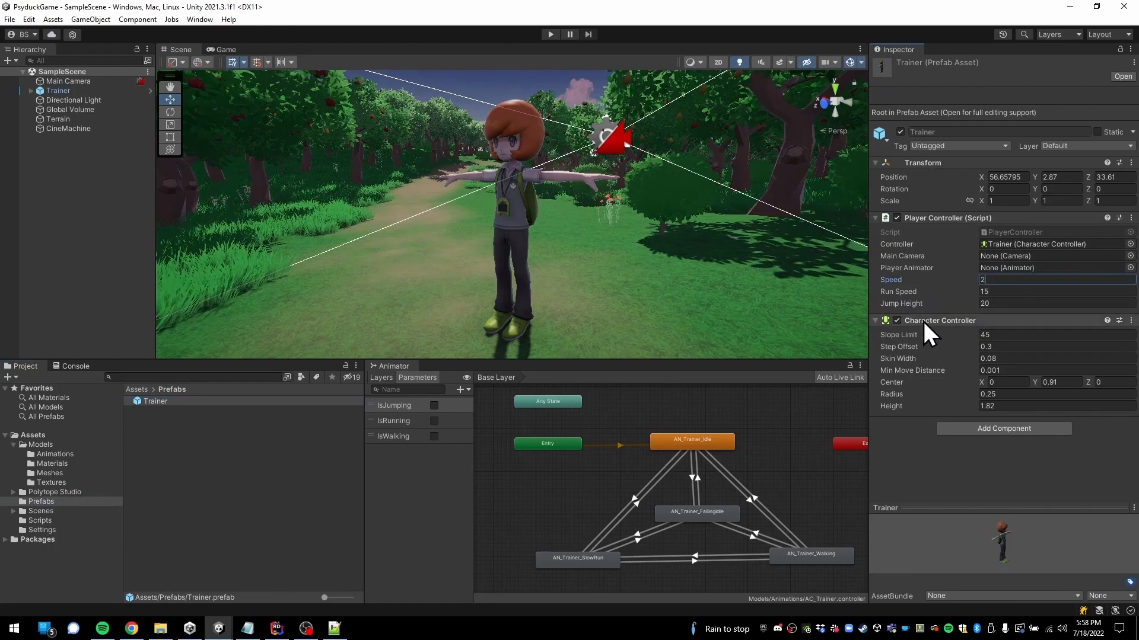
click(995, 290)
text(6)
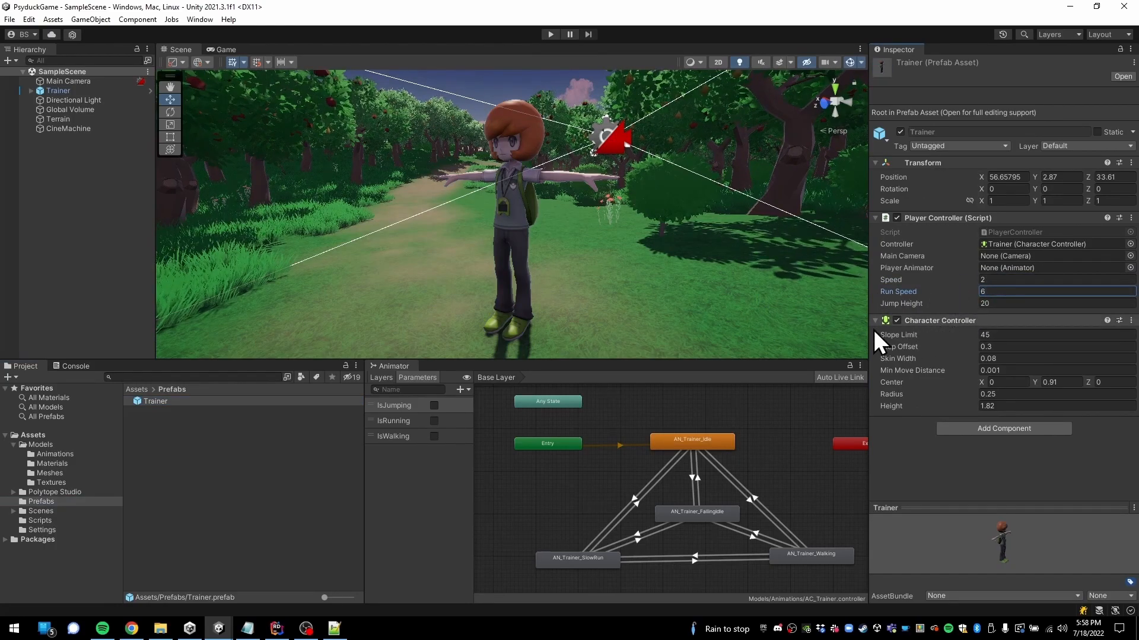
click(59, 90)
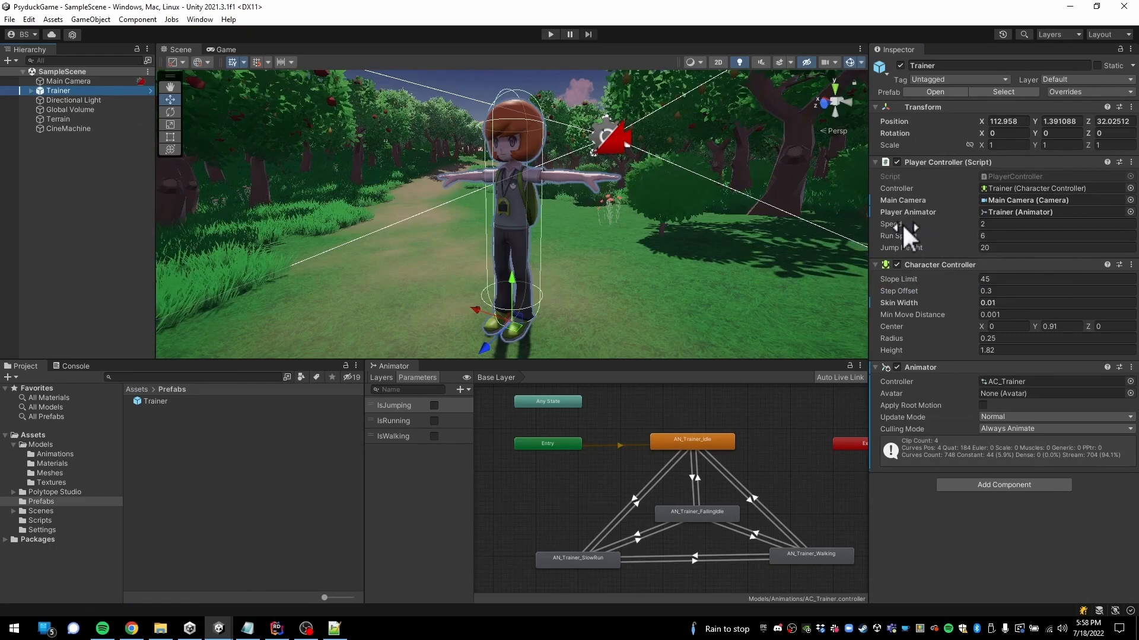
Run the game to test the Trainer's walking and running at the new speeds, and stop play mode
click(276, 628)
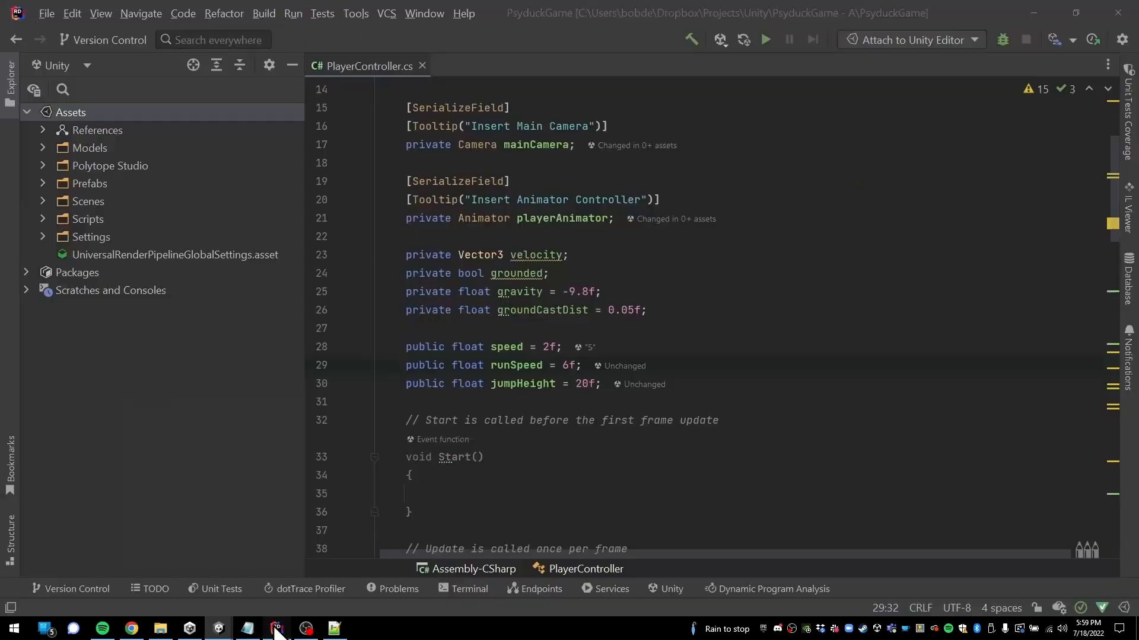
click(277, 629)
click(551, 35)
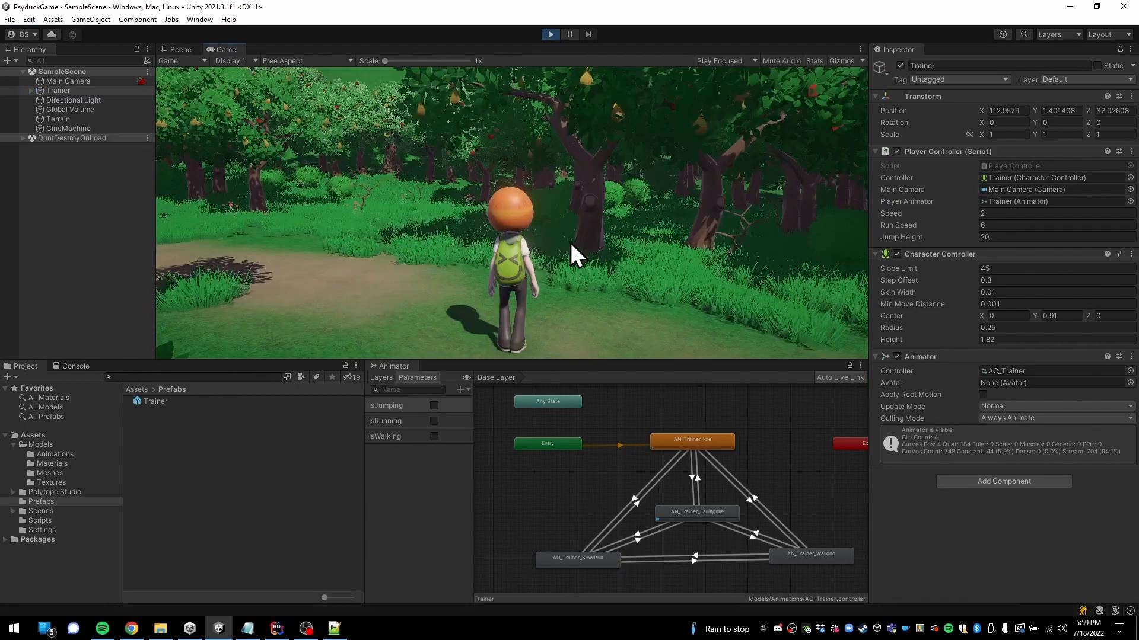
key(w)
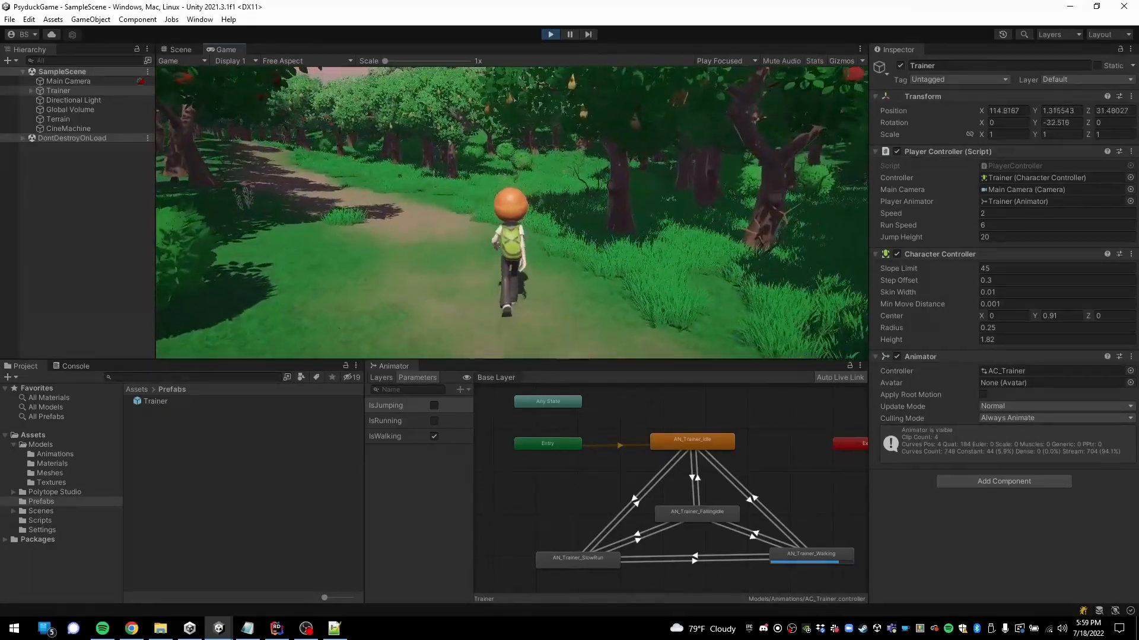
key(shift)
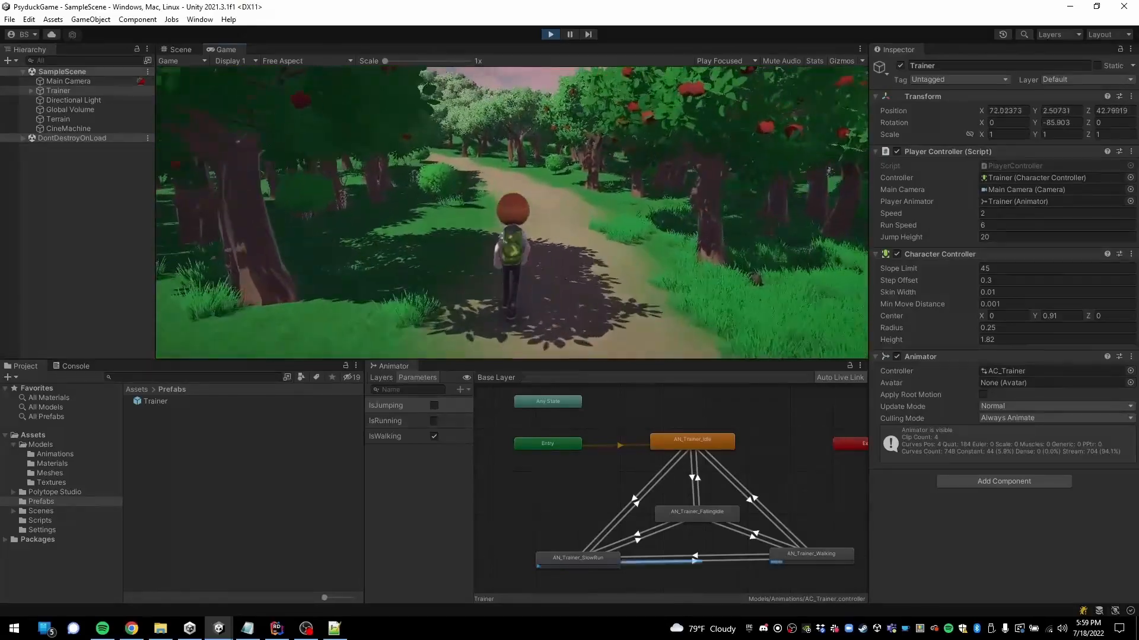
key(Escape)
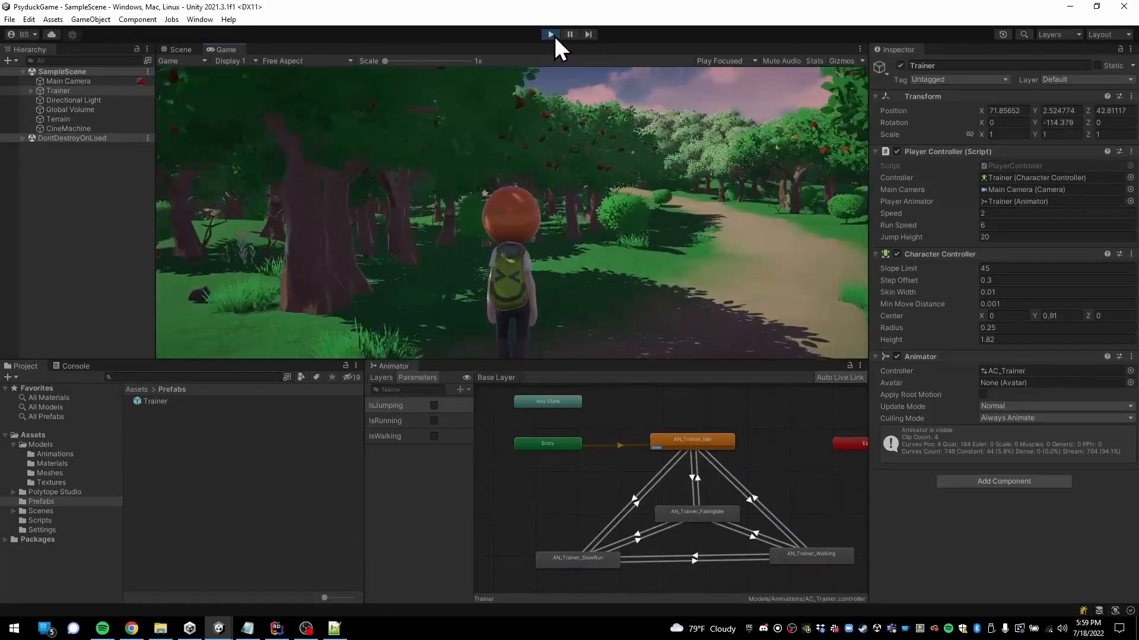
click(550, 34)
Set the Run Speed of the scene's Trainer to 5 in its Player Controller component
click(996, 248)
text(8)
key(BackSpace)
text(5)
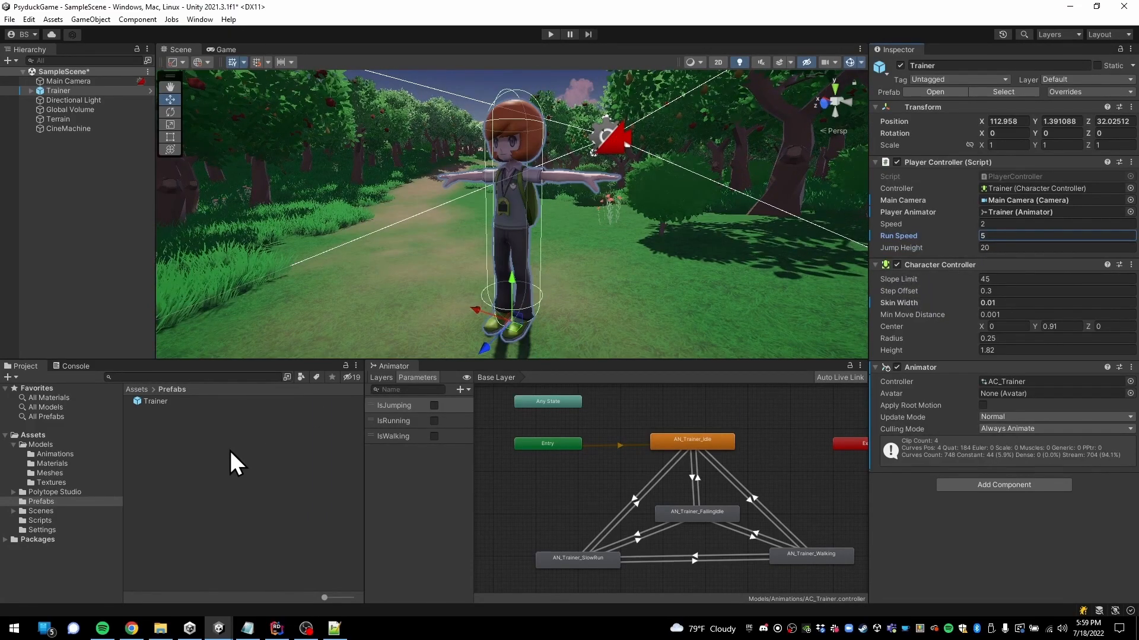
Set the Trainer prefab's Run Speed to 5, and change the runSpeed default in PlayerController.cs to 5f in the code editor
click(179, 404)
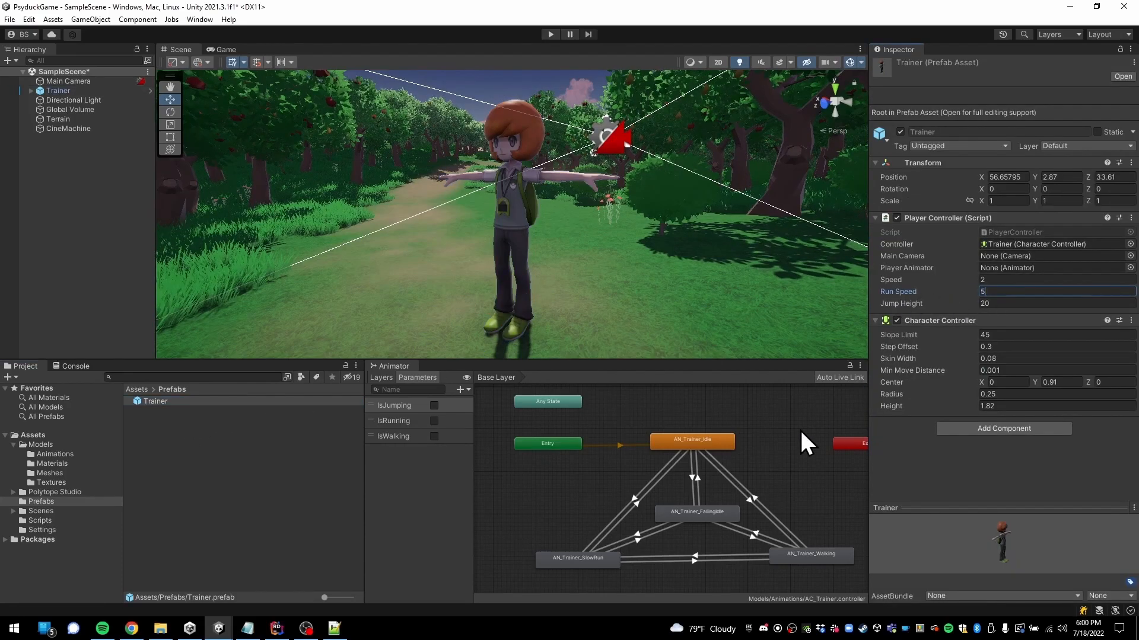
click(277, 629)
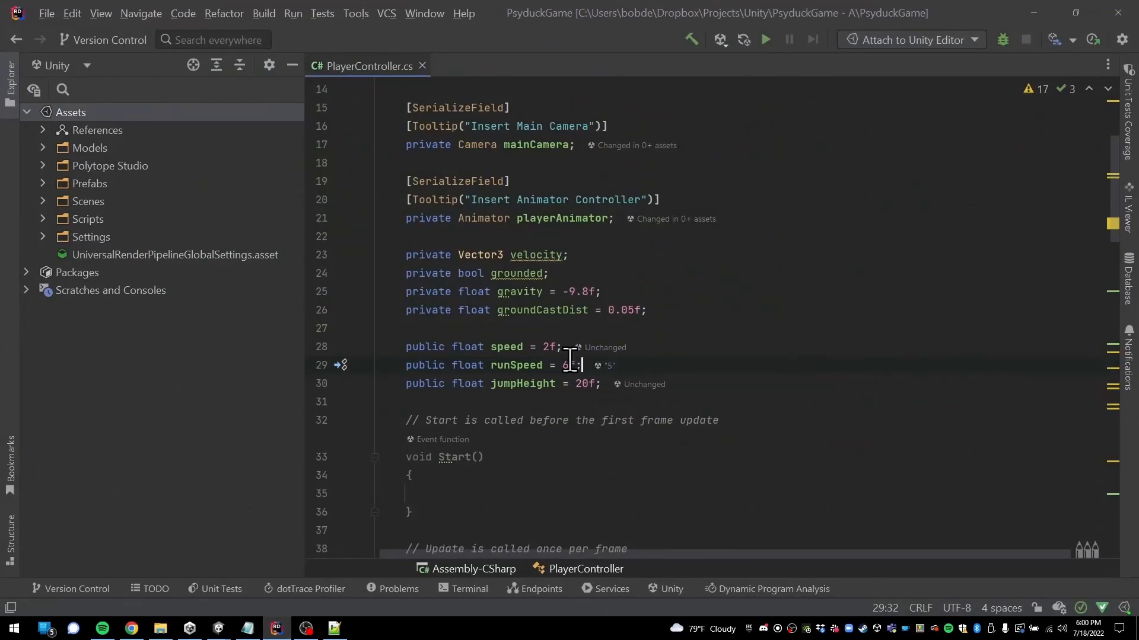
click(685, 385)
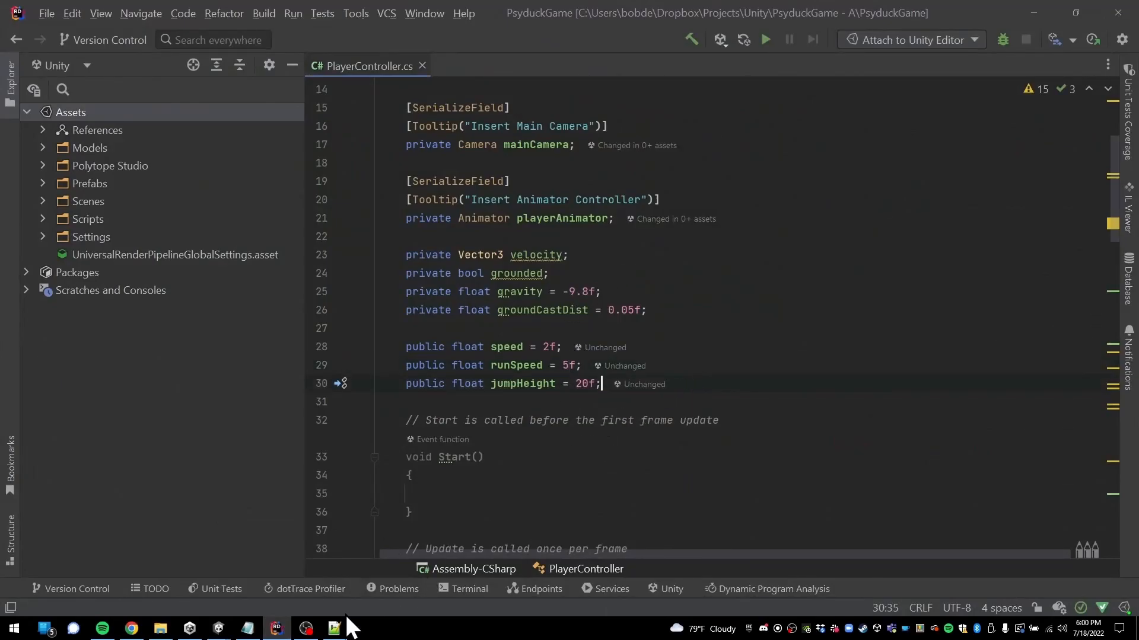
Switch back to Unity and run the game twice to test the Trainer's movement at the new run speed, stopping play mode each time
mouse_move(218, 628)
click(231, 571)
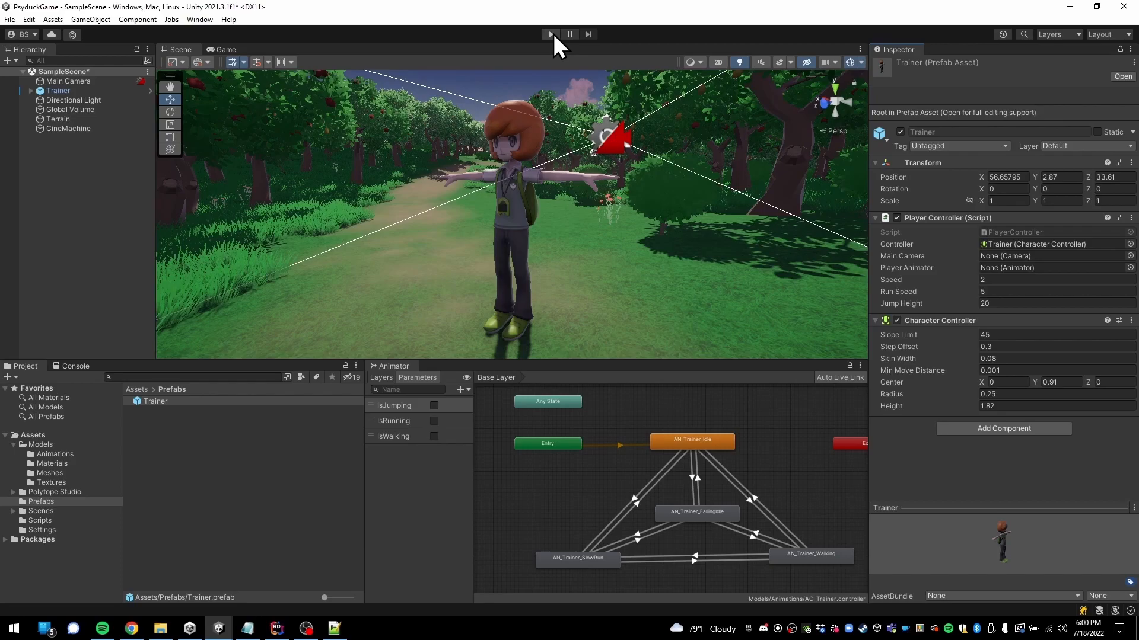
click(551, 33)
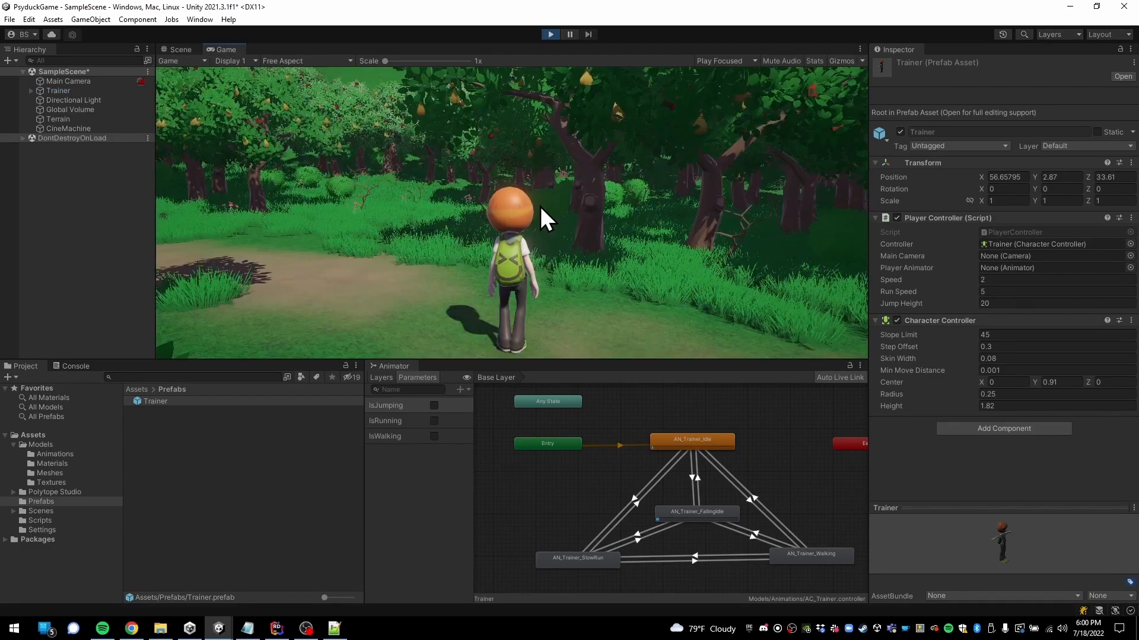
key(w)
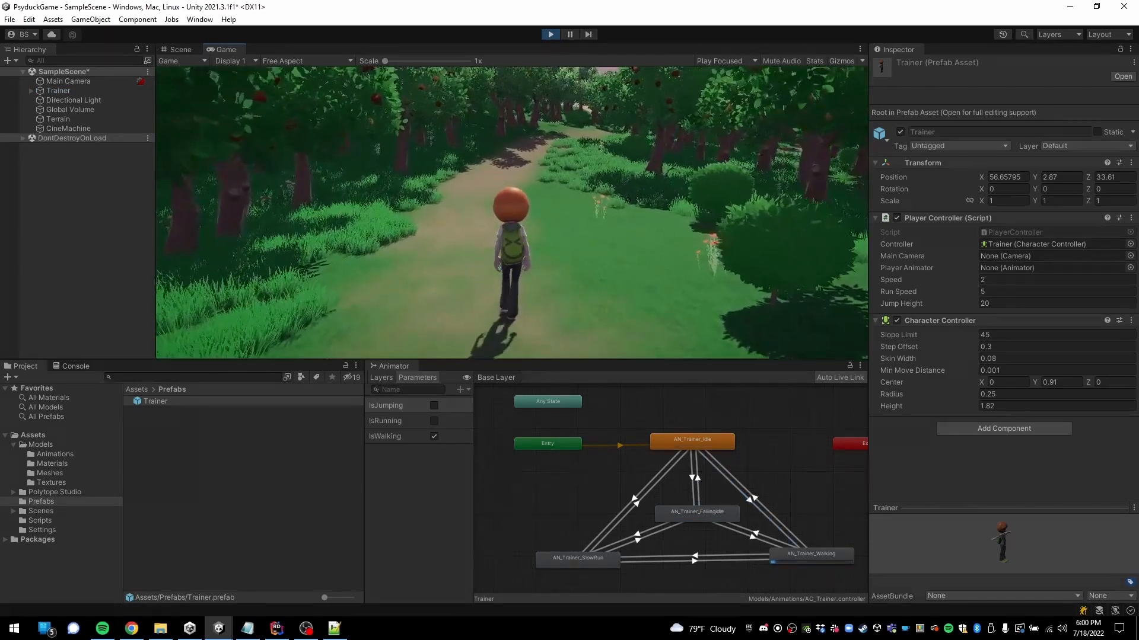
key(shift)
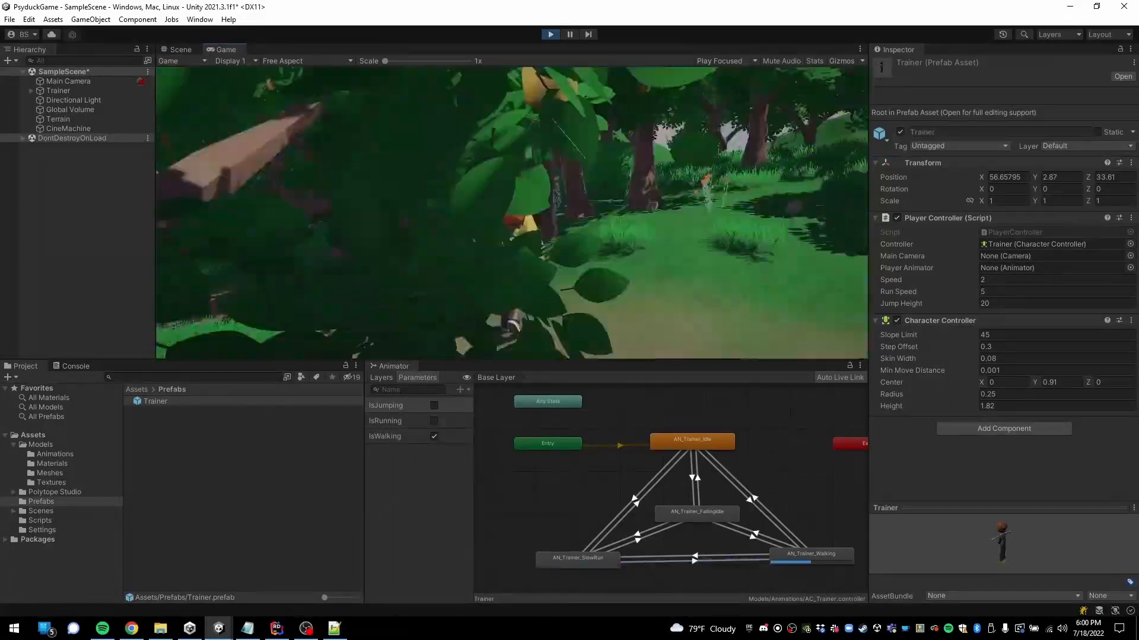
click(551, 34)
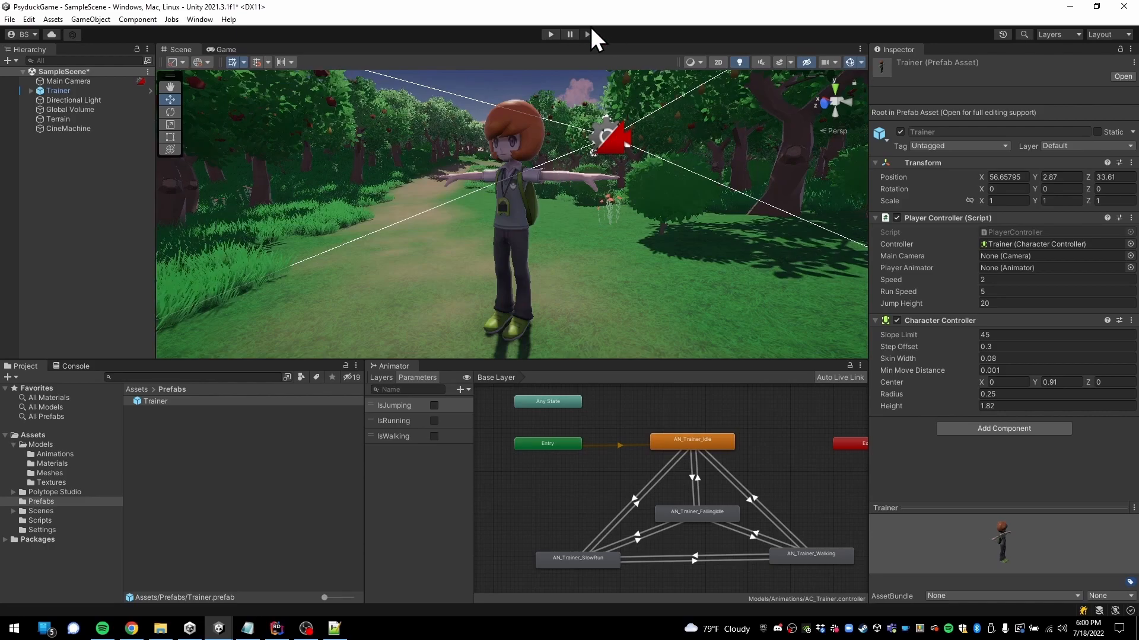
click(544, 35)
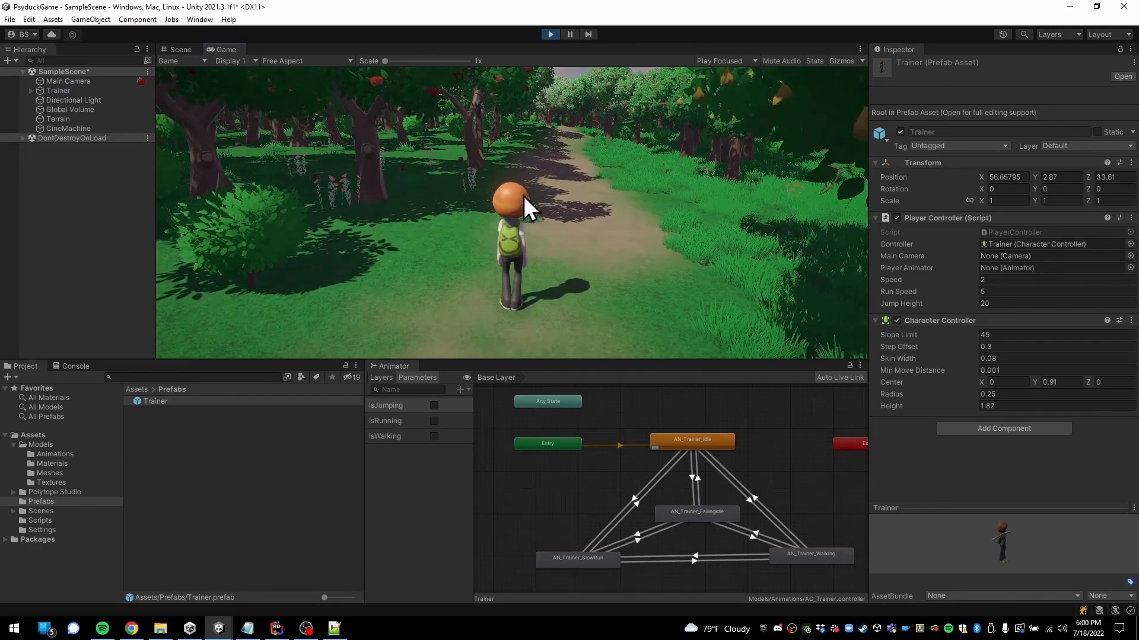
click(550, 34)
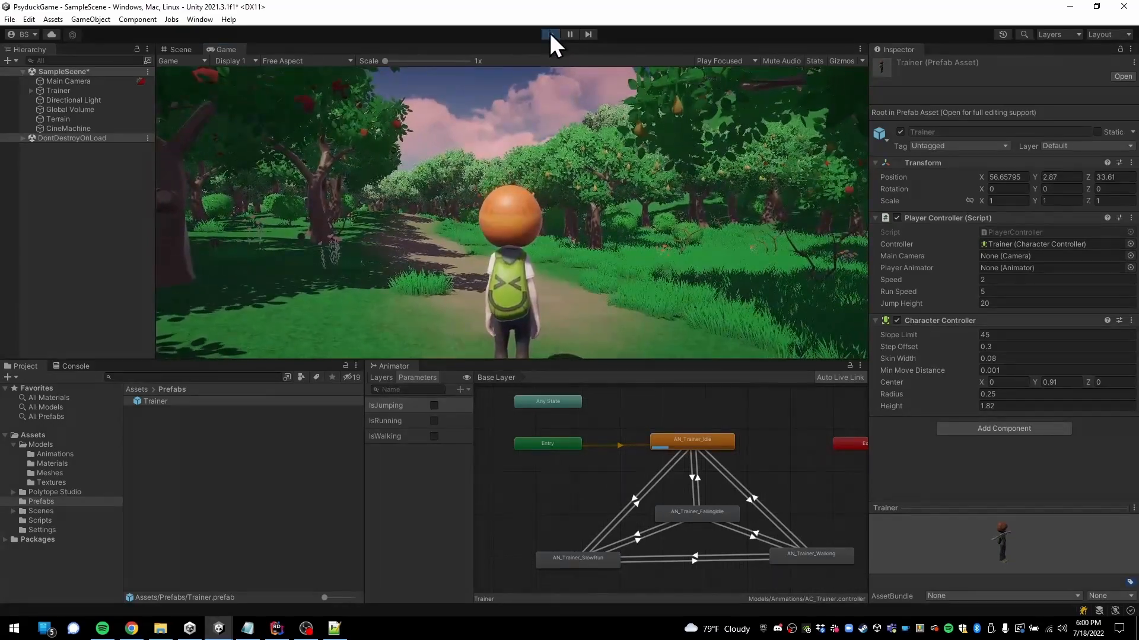